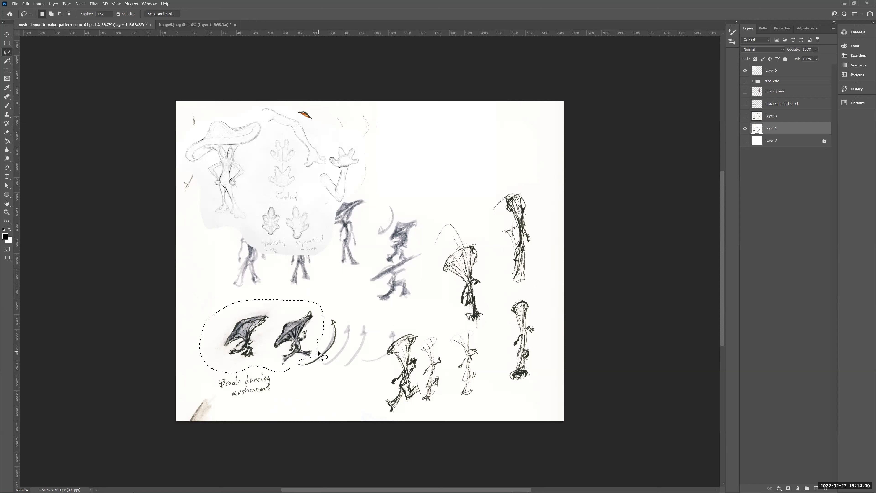
Place the two break-dancing mushroom sketches on a new top layer at the canvas's upper right, and hide Layer 1.
{"action": "left_click", "coordinate": [776, 71]}
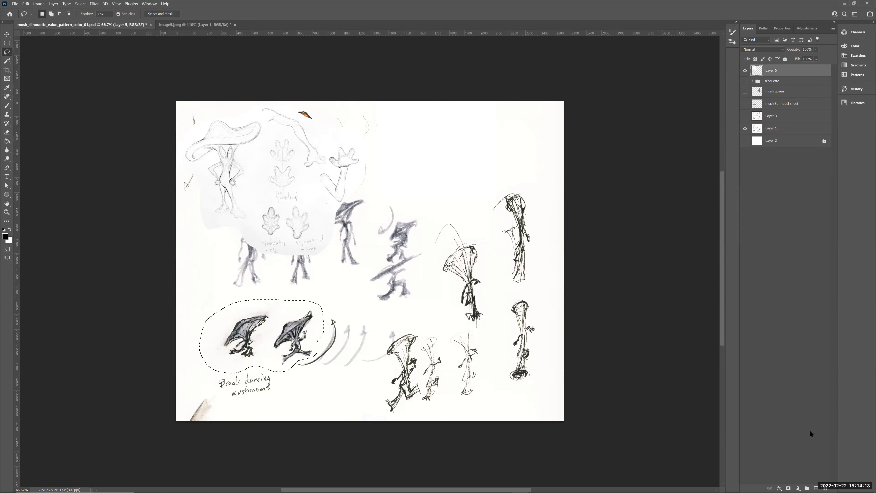
{"action": "left_click", "coordinate": [817, 487]}
{"action": "key", "text": "ctrl+d"}
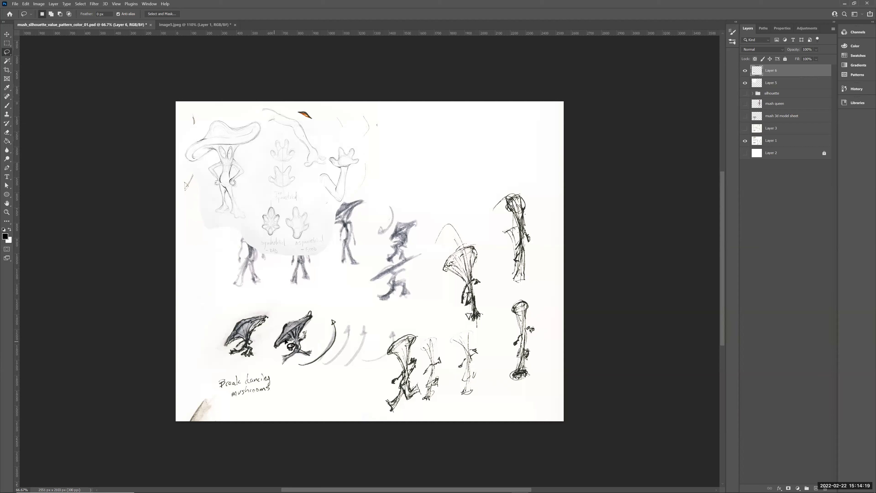
{"action": "key", "text": "v"}
{"action": "mouse_move", "coordinate": [293, 345]}
{"action": "left_mouse_down"}
{"action": "mouse_move", "coordinate": [321, 234]}
{"action": "mouse_move", "coordinate": [489, 156]}
{"action": "mouse_move", "coordinate": [484, 174]}
{"action": "mouse_move", "coordinate": [361, 175]}
{"action": "mouse_move", "coordinate": [468, 167]}
{"action": "mouse_move", "coordinate": [458, 166]}
{"action": "left_mouse_up"}
{"action": "left_click", "coordinate": [746, 141]}
Lasso the left dancing mushroom, cut it onto its own layer and move it below the pair.
{"action": "key", "text": "l"}
{"action": "mouse_move", "coordinate": [444, 133]}
{"action": "left_mouse_down"}
{"action": "mouse_move", "coordinate": [416, 146]}
{"action": "mouse_move", "coordinate": [411, 165]}
{"action": "mouse_move", "coordinate": [423, 178]}
{"action": "mouse_move", "coordinate": [460, 176]}
{"action": "mouse_move", "coordinate": [480, 139]}
{"action": "mouse_move", "coordinate": [463, 126]}
{"action": "left_mouse_up"}
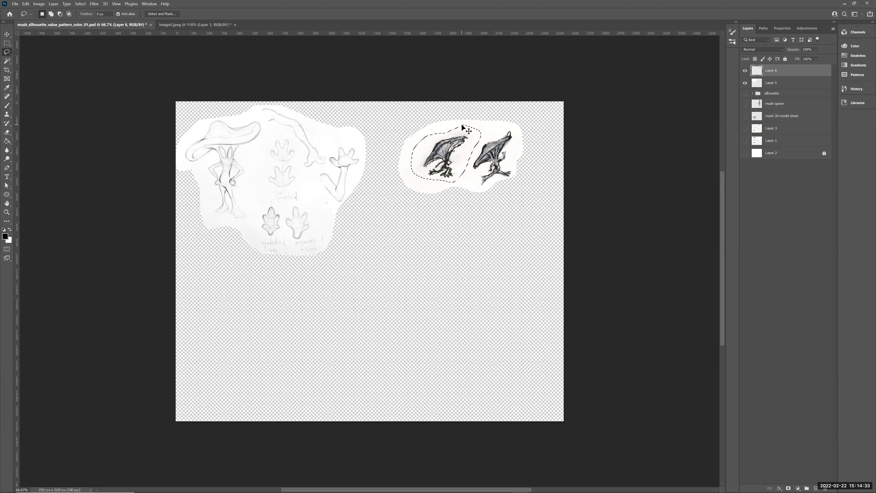
{"action": "key", "text": "ctrl+x"}
{"action": "key", "text": "ctrl+v"}
{"action": "key", "text": "v"}
{"action": "left_click_drag", "start_coordinate": [378, 275], "coordinate": [479, 256]}
Cut the remaining dancing mushroom onto its own layer beside the first, and delete the leftover white background layer.
{"action": "left_click", "coordinate": [476, 181]}
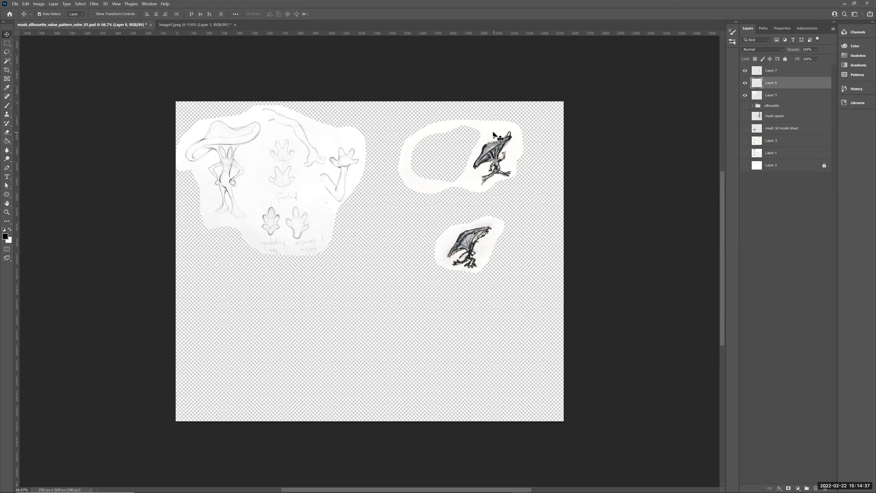
{"action": "key", "text": "l"}
{"action": "mouse_move", "coordinate": [483, 140]}
{"action": "left_mouse_down"}
{"action": "mouse_move", "coordinate": [461, 163]}
{"action": "mouse_move", "coordinate": [464, 184]}
{"action": "mouse_move", "coordinate": [503, 191]}
{"action": "mouse_move", "coordinate": [533, 140]}
{"action": "mouse_move", "coordinate": [515, 126]}
{"action": "mouse_move", "coordinate": [483, 140]}
{"action": "left_mouse_up"}
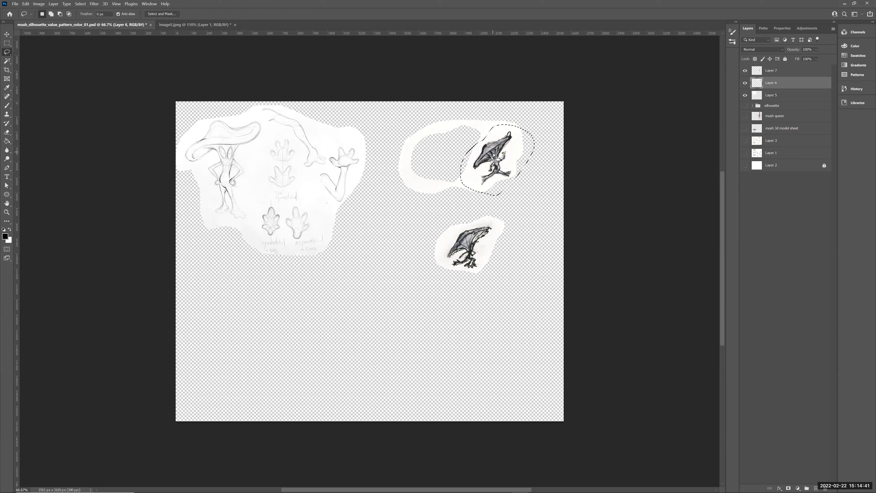
{"action": "key", "text": "ctrl+x"}
{"action": "key", "text": "ctrl+v"}
{"action": "key", "text": "ctrl+v"}
{"action": "key", "text": "v"}
{"action": "left_click_drag", "start_coordinate": [420, 254], "coordinate": [439, 231]}
{"action": "left_click_drag", "start_coordinate": [409, 180], "coordinate": [424, 188]}
{"action": "key", "text": "Delete"}
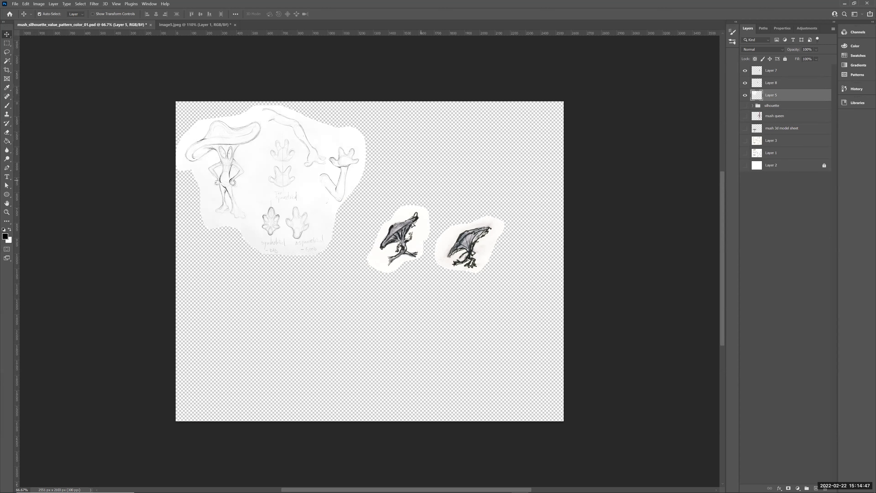
Arrange the two dancing mushrooms side by side at the canvas's upper right and move the pencil sketch sheet to its lower left.
{"action": "left_click_drag", "start_coordinate": [412, 222], "coordinate": [430, 135]}
{"action": "left_click_drag", "start_coordinate": [476, 237], "coordinate": [494, 144]}
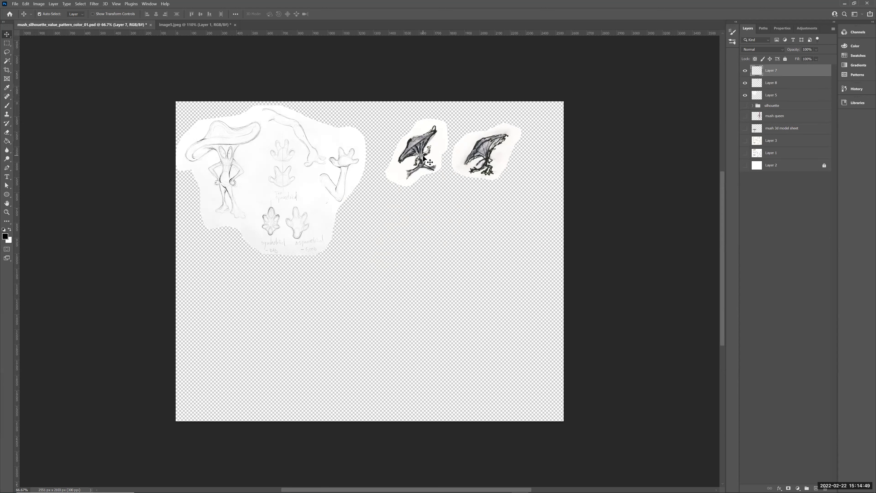
{"action": "left_click_drag", "start_coordinate": [423, 156], "coordinate": [417, 155]}
{"action": "left_click_drag", "start_coordinate": [483, 157], "coordinate": [482, 153]}
{"action": "mouse_move", "coordinate": [330, 173]}
{"action": "left_mouse_down"}
{"action": "mouse_move", "coordinate": [315, 183]}
{"action": "mouse_move", "coordinate": [292, 314]}
{"action": "mouse_move", "coordinate": [315, 341]}
{"action": "left_mouse_up"}
{"action": "left_click", "coordinate": [409, 169]}
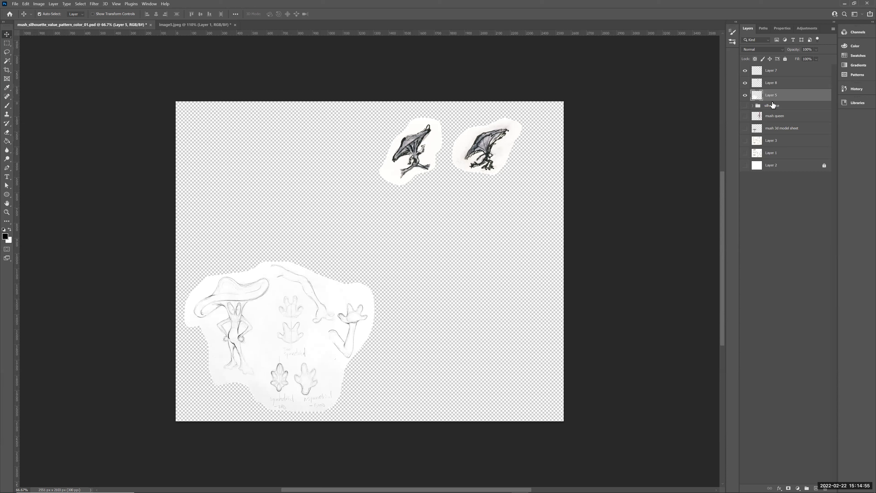
Add a new layer above Layer 2 and put it in a group named originals.
{"action": "left_click", "coordinate": [780, 165]}
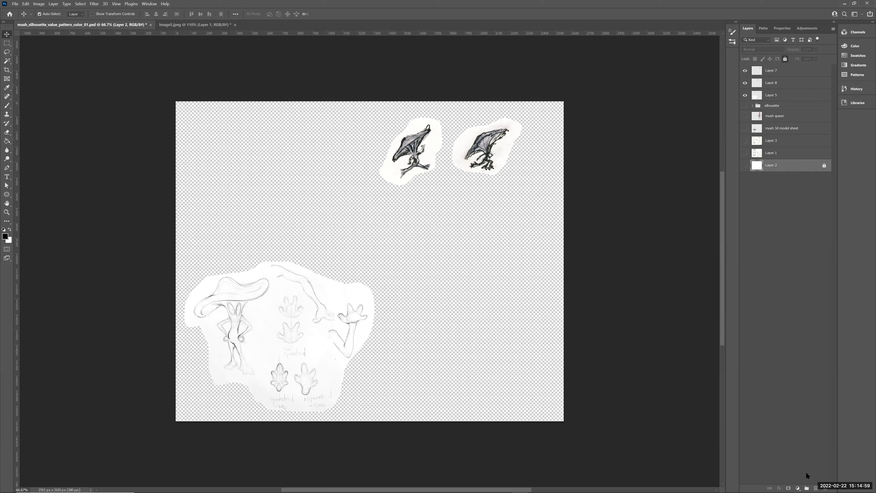
{"action": "left_click", "coordinate": [816, 487]}
{"action": "right_click", "coordinate": [771, 166]}
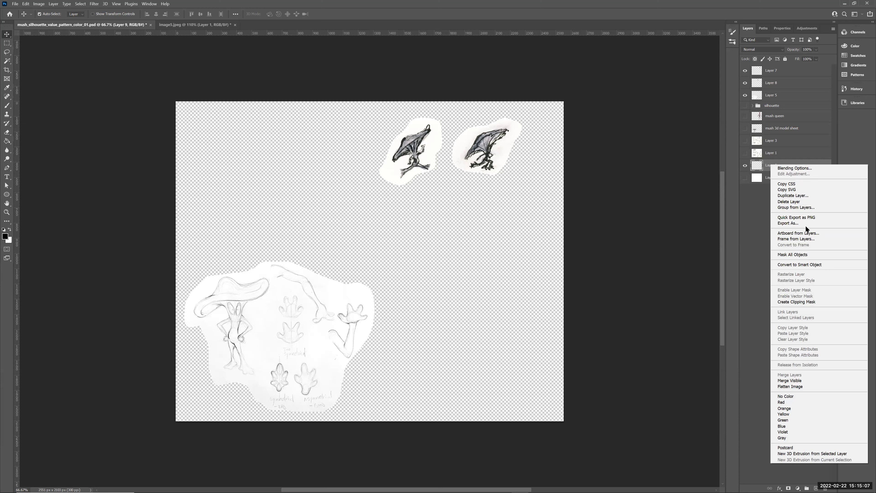
{"action": "left_click", "coordinate": [802, 208]}
{"action": "type", "text": "oria"}
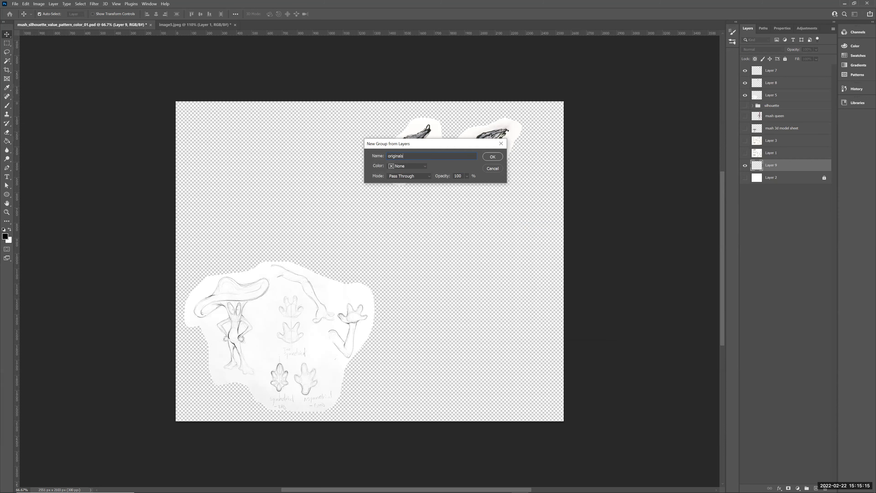
{"action": "key", "text": "Return"}
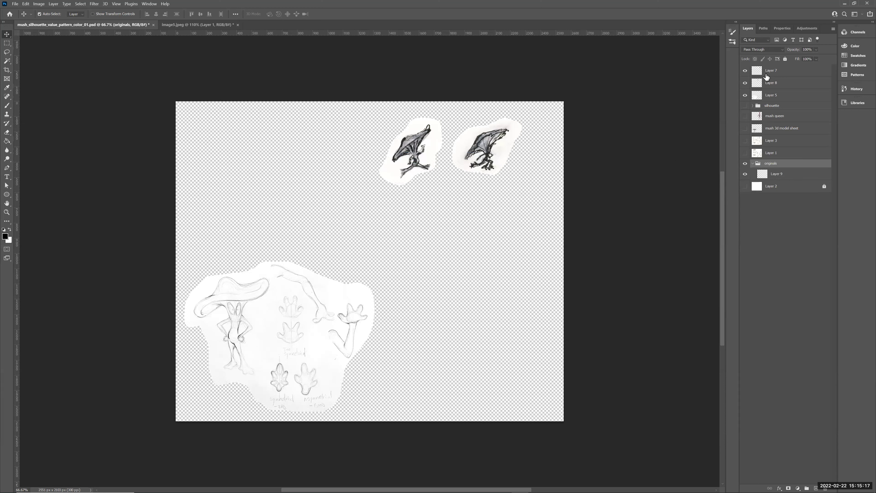
Move Layer 3 and Layer 1 into the originals group.
{"action": "left_click", "coordinate": [781, 118]}
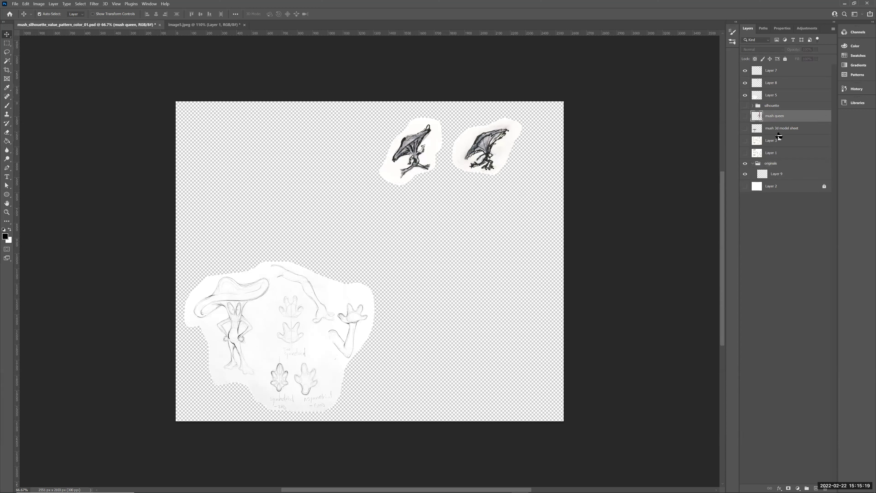
{"action": "left_click", "coordinate": [776, 144]}
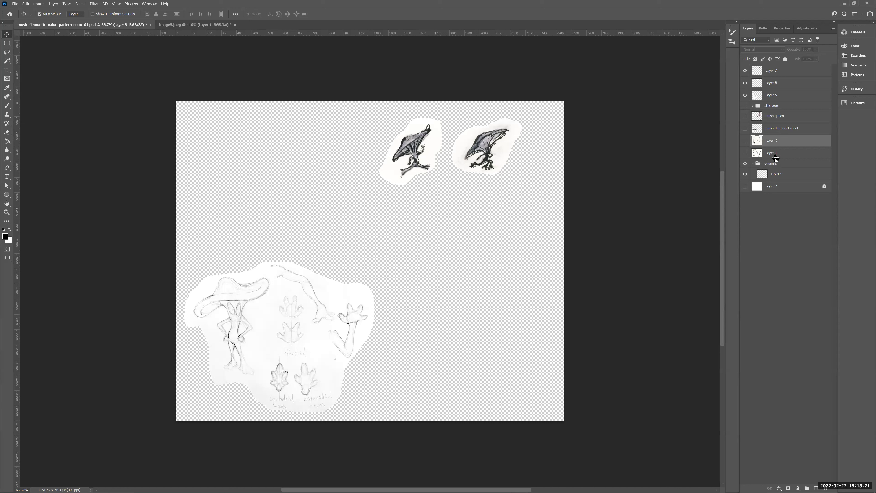
{"action": "left_click", "coordinate": [776, 158], "text": "shift"}
{"action": "left_click_drag", "start_coordinate": [776, 158], "coordinate": [776, 167]}
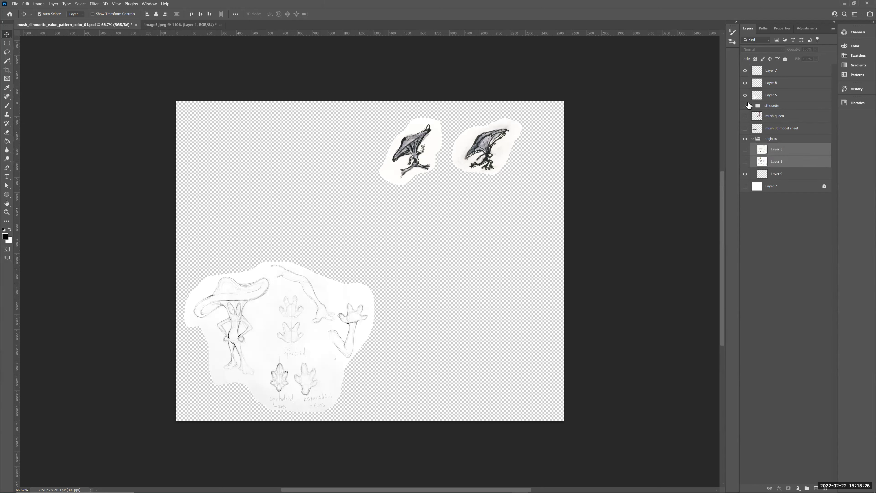
Duplicate Layer 5 and move the source layer into the originals group.
{"action": "left_click", "coordinate": [745, 96]}
{"action": "left_click", "coordinate": [771, 97]}
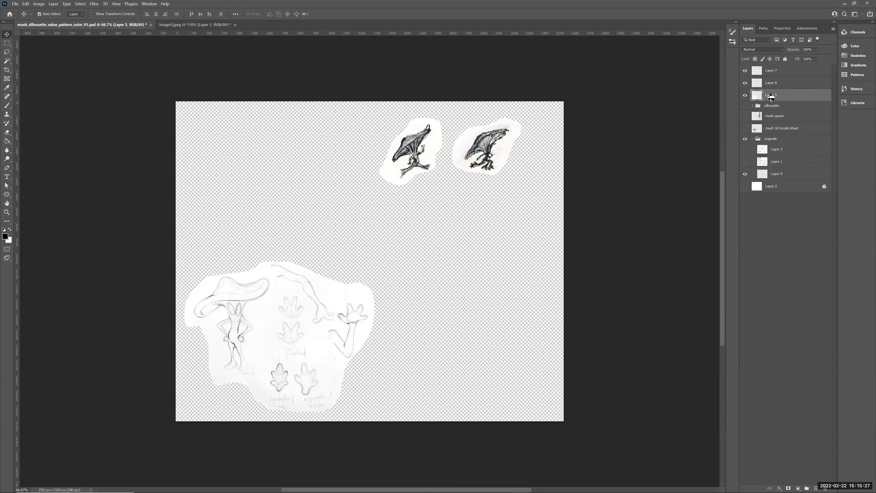
{"action": "key", "text": "ctrl+j"}
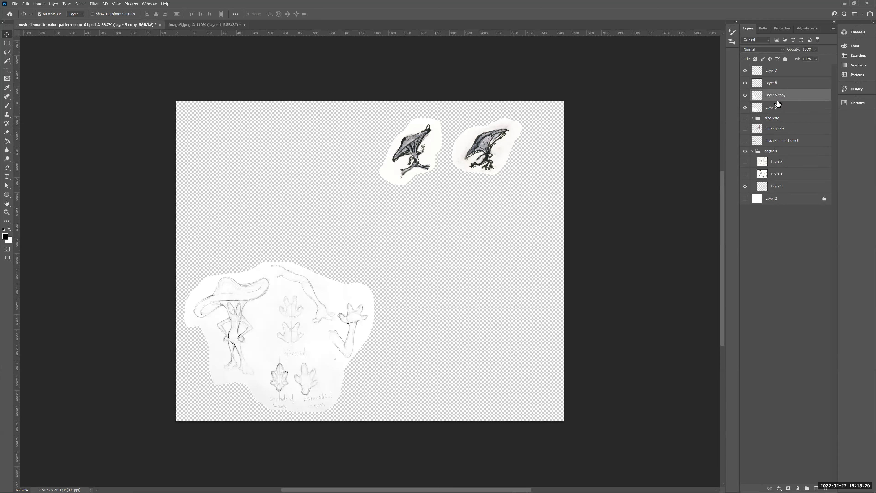
{"action": "left_click_drag", "start_coordinate": [776, 110], "coordinate": [779, 155]}
Show the silhouette group and the mush queen and mush 3d model sheet layers.
{"action": "left_click", "coordinate": [746, 71]}
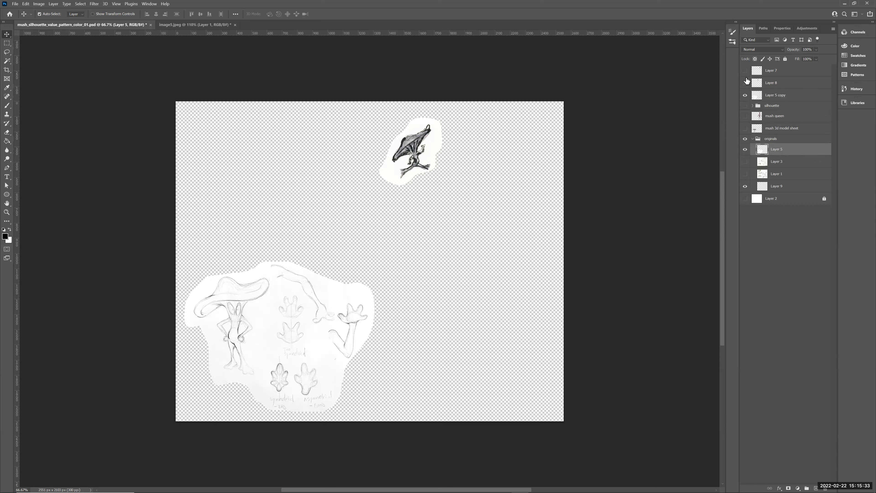
{"action": "left_click", "coordinate": [745, 83]}
{"action": "left_click", "coordinate": [745, 71]}
{"action": "left_click", "coordinate": [745, 83]}
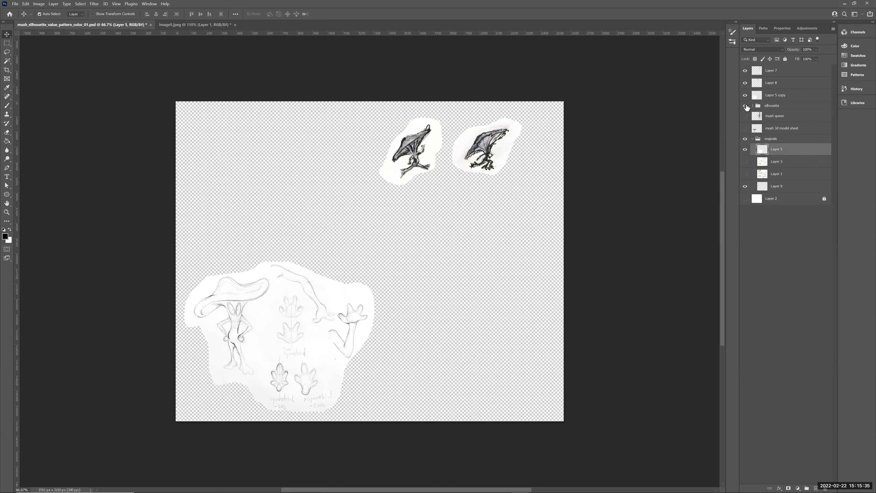
{"action": "left_click", "coordinate": [745, 106]}
{"action": "left_click", "coordinate": [771, 107]}
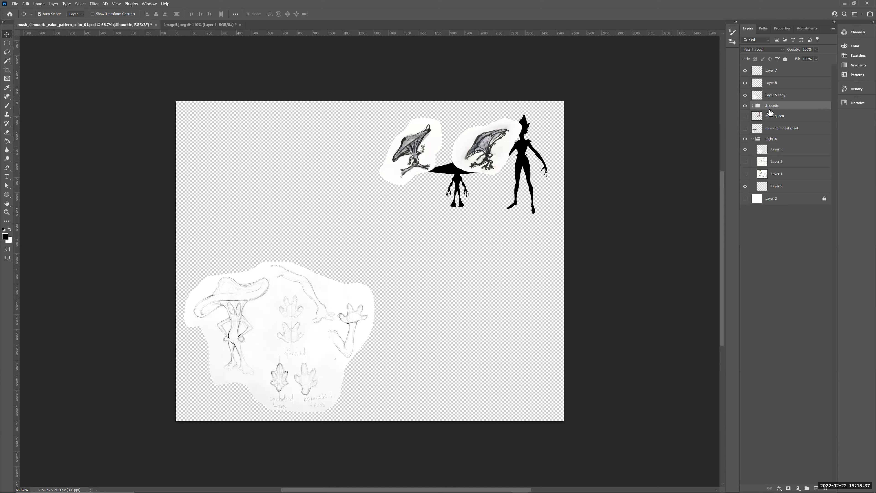
{"action": "left_click", "coordinate": [745, 128]}
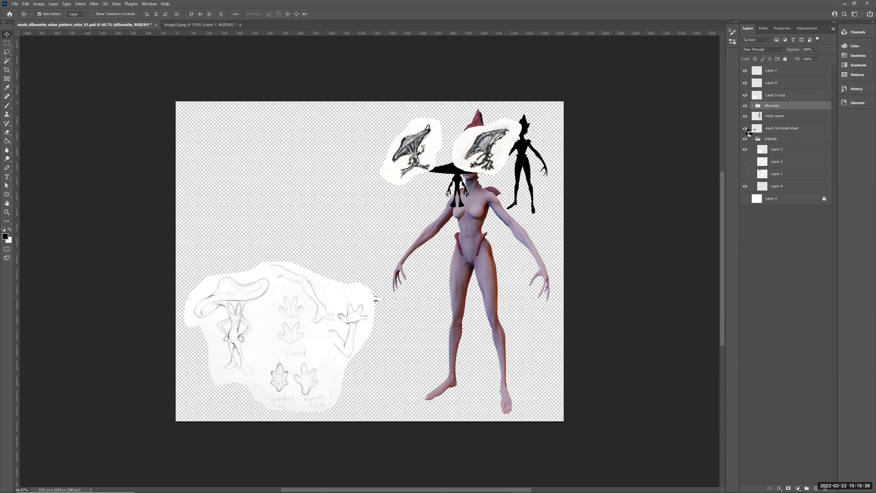
Move the copied pencil sketch sheet to the canvas's upper left and shift the shaded wide-hat mushroom slightly right and up.
{"action": "left_click_drag", "start_coordinate": [313, 316], "coordinate": [320, 173]}
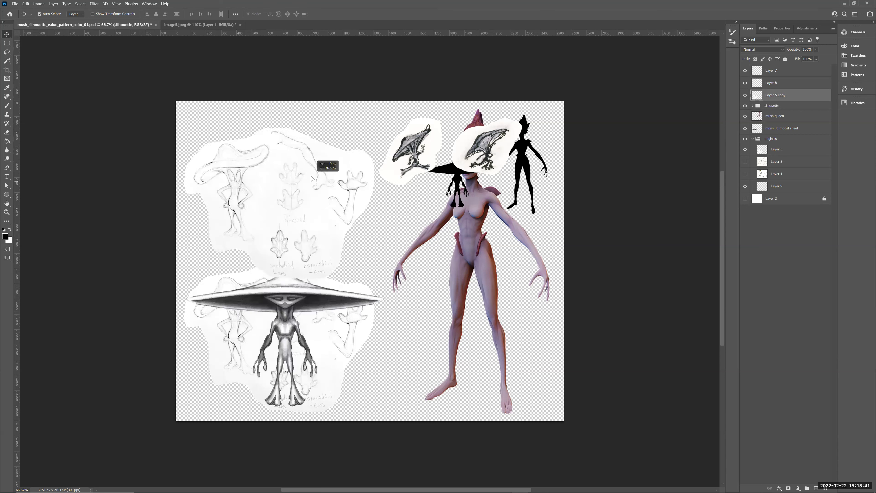
{"action": "left_click", "coordinate": [276, 352]}
{"action": "mouse_move", "coordinate": [281, 327]}
{"action": "left_mouse_down"}
{"action": "mouse_move", "coordinate": [382, 326]}
{"action": "mouse_move", "coordinate": [289, 335]}
{"action": "left_mouse_up"}
Duplicate the silhouette group and place the copy, shifted left on the canvas, inside the originals group.
{"action": "left_click", "coordinate": [778, 107]}
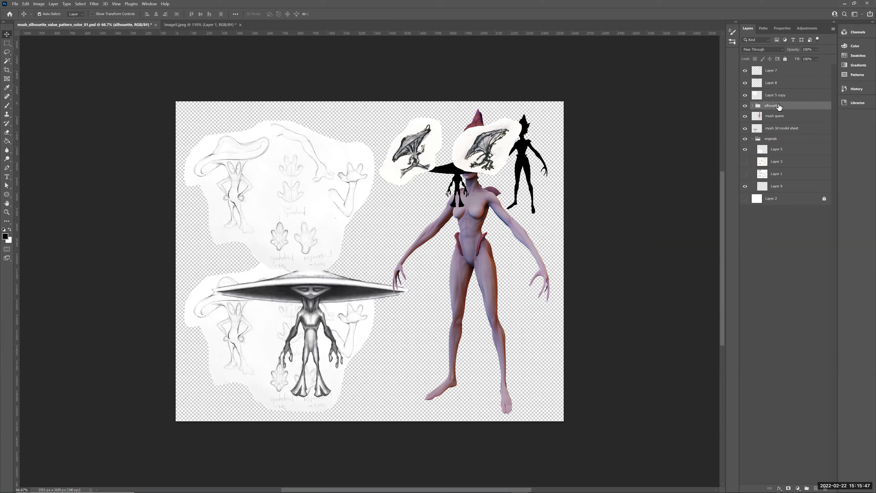
{"action": "left_click_drag", "start_coordinate": [779, 107], "coordinate": [816, 488]}
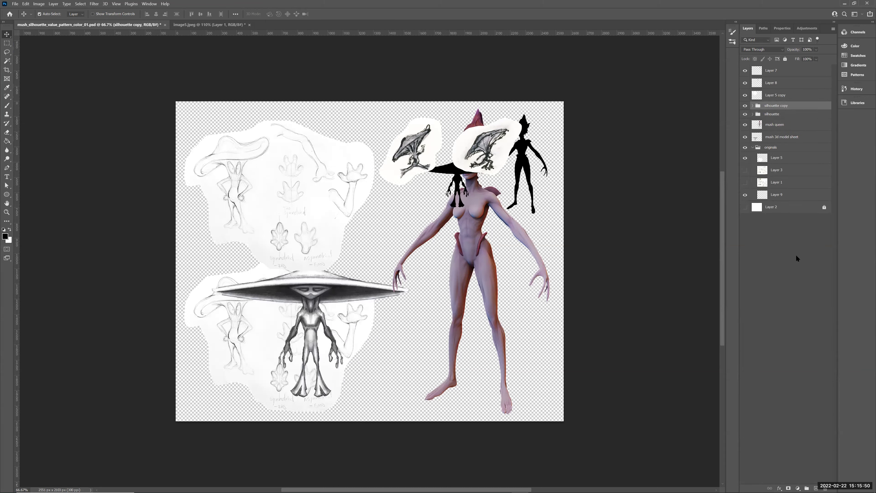
{"action": "left_click", "coordinate": [753, 105]}
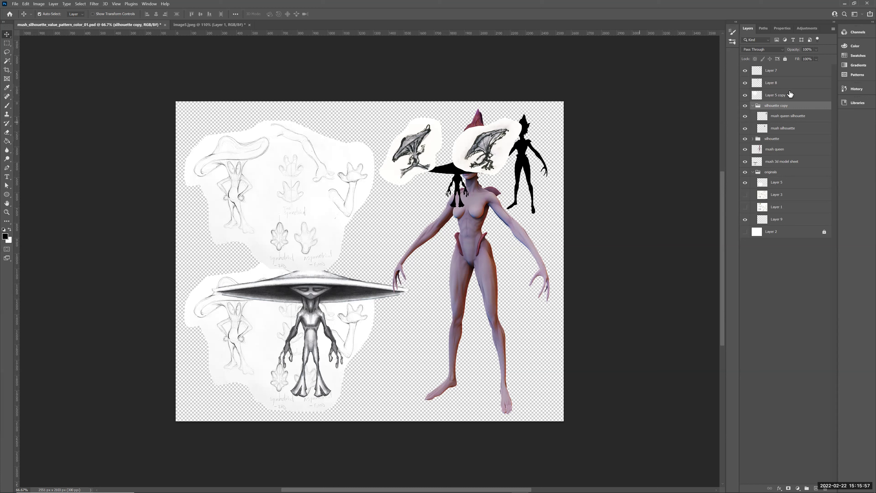
{"action": "left_click", "coordinate": [40, 14]}
{"action": "left_click_drag", "start_coordinate": [528, 142], "coordinate": [379, 137]}
{"action": "left_click_drag", "start_coordinate": [781, 130], "coordinate": [763, 172]}
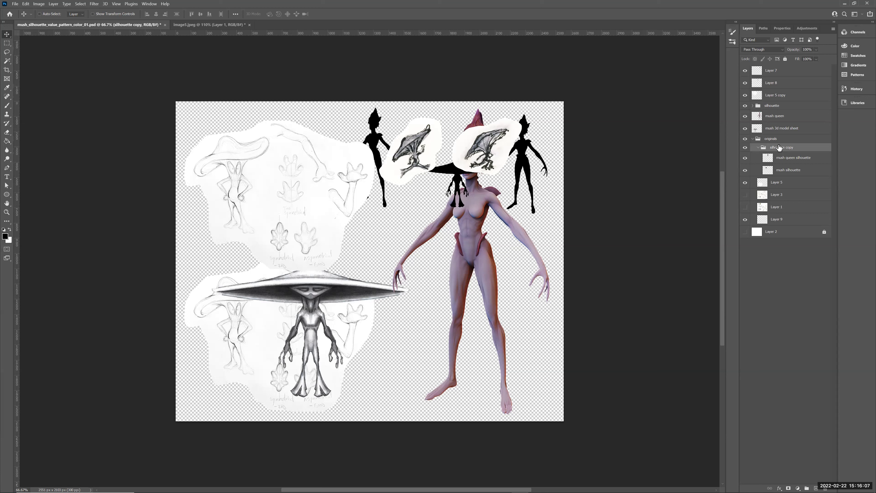
Move Layers 5, 3 and 1 above the silhouette copy inside the originals group, and hide that group.
{"action": "left_click", "coordinate": [782, 183]}
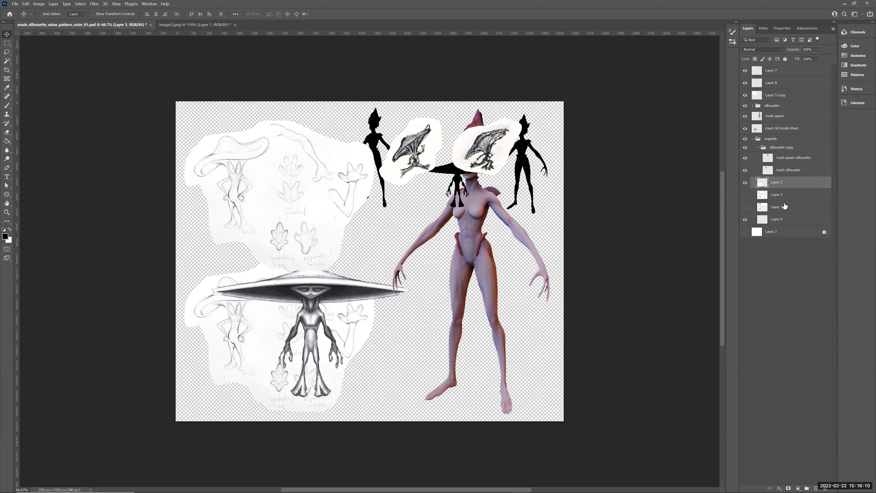
{"action": "left_click", "coordinate": [792, 211], "text": "shift"}
{"action": "left_click_drag", "start_coordinate": [779, 183], "coordinate": [778, 143]}
{"action": "left_click", "coordinate": [745, 140]}
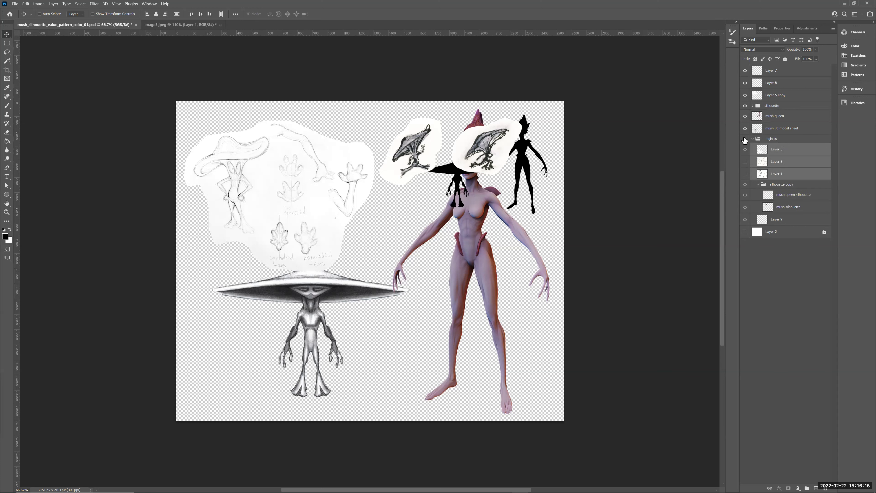
{"action": "left_click", "coordinate": [744, 139]}
{"action": "left_click", "coordinate": [744, 139]}
Copy the mush queen and mush 3d model sheet layers into the originals group, and hide the source mush queen layer.
{"action": "left_click", "coordinate": [764, 119]}
{"action": "left_click", "coordinate": [782, 129], "text": "shift"}
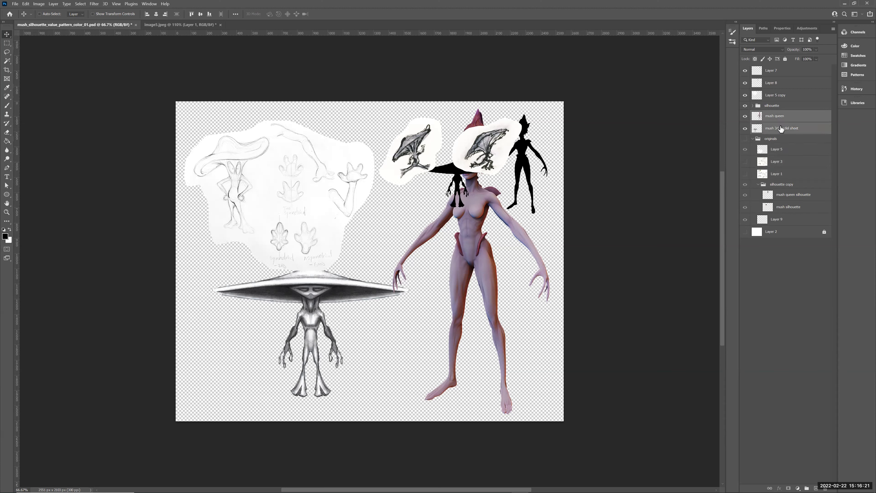
{"action": "left_click_drag", "start_coordinate": [782, 129], "coordinate": [743, 154]}
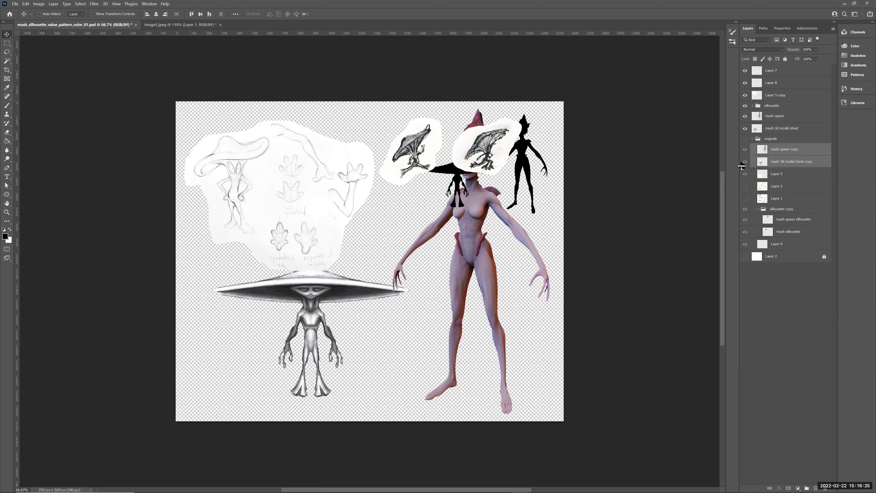
{"action": "left_click", "coordinate": [746, 139]}
{"action": "left_click", "coordinate": [746, 139]}
{"action": "left_click", "coordinate": [745, 117]}
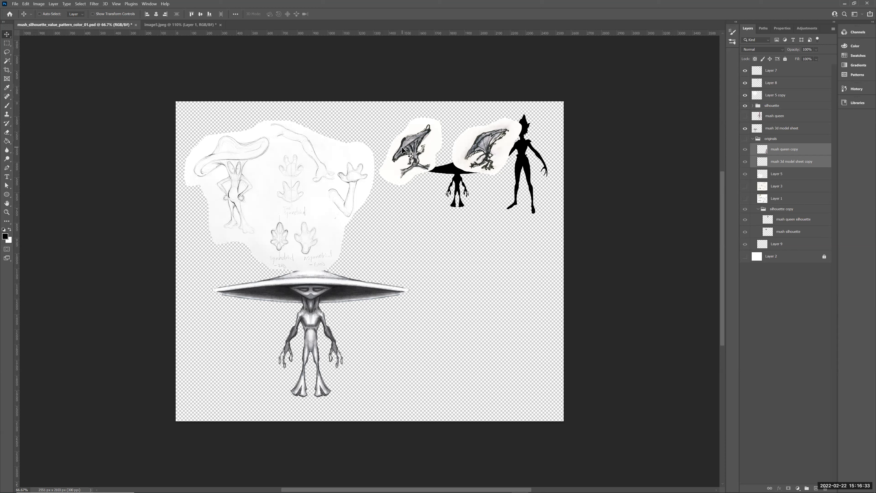
Move the pencil sketch sheet up clear of the wide-hat mushroom, and hide Layer 5 and the silhouette copy in the originals group.
{"action": "left_click", "coordinate": [39, 14]}
{"action": "left_click_drag", "start_coordinate": [298, 193], "coordinate": [301, 176]}
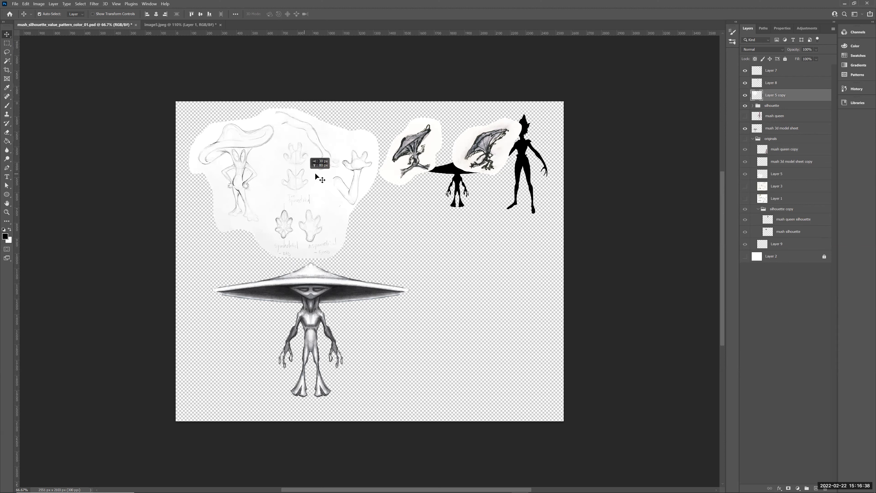
{"action": "left_click", "coordinate": [745, 174]}
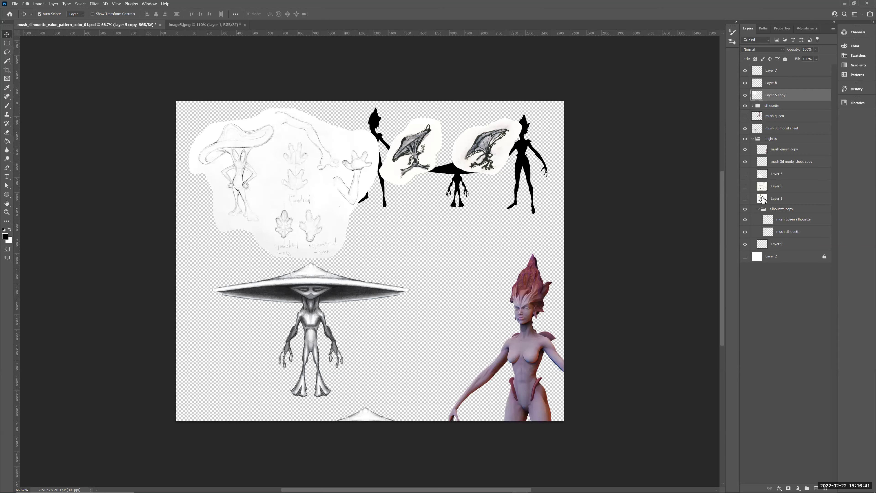
{"action": "left_click", "coordinate": [746, 210]}
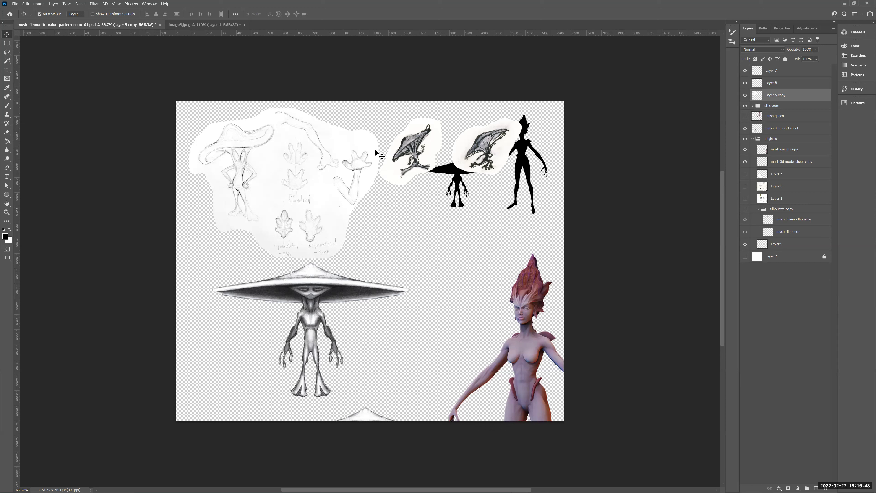
Enlarge the view to 200% on the pencil-drawn mushroom character with hands on hips.
{"action": "mouse_move", "coordinate": [284, 186]}
{"action": "left_mouse_down"}
{"action": "mouse_move", "coordinate": [401, 264]}
{"action": "mouse_move", "coordinate": [276, 190]}
{"action": "left_mouse_up"}
{"action": "left_click_drag", "start_coordinate": [277, 185], "coordinate": [464, 242]}
{"action": "key", "text": "z"}
{"action": "left_click_drag", "start_coordinate": [4, 105], "coordinate": [108, 204]}
{"action": "left_click", "coordinate": [109, 205]}
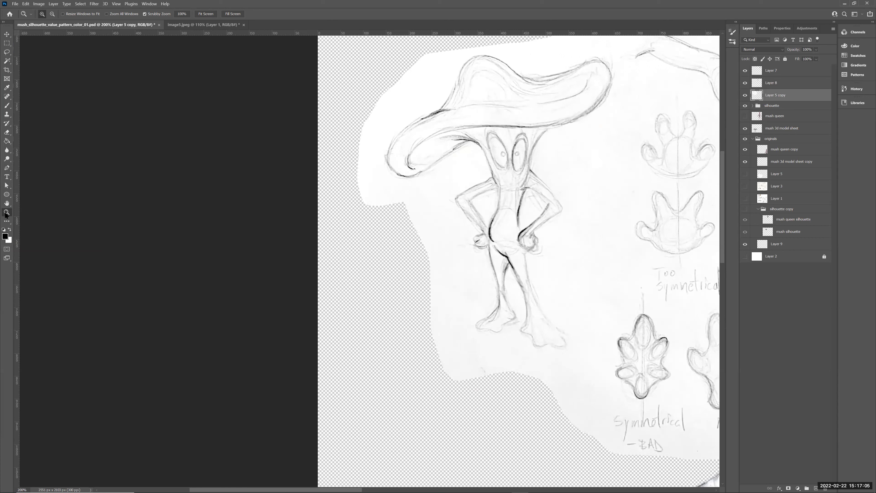
Reduce the view around the hands-on-hips mushroom sketch and show the Brushes and Brush Settings panels, leaving the brush list in front.
{"action": "key", "text": "h"}
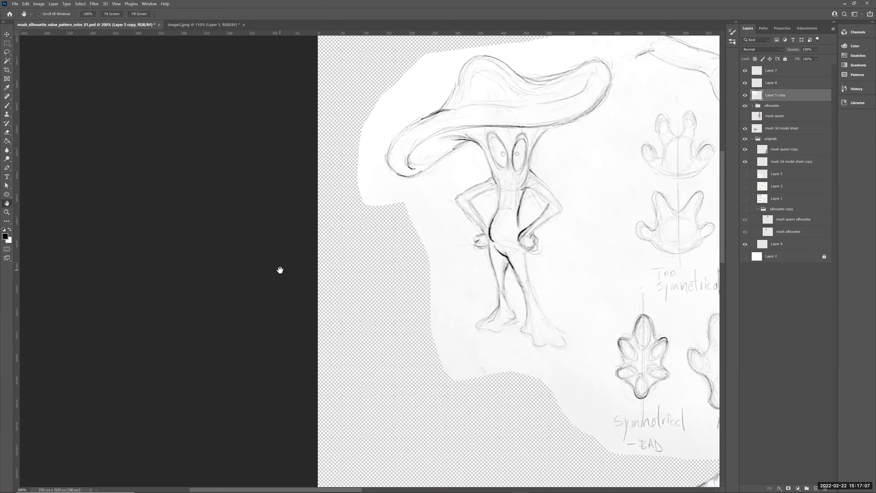
{"action": "left_click_drag", "start_coordinate": [367, 307], "coordinate": [188, 303]}
{"action": "key", "text": "z"}
{"action": "mouse_move", "coordinate": [340, 282]}
{"action": "left_mouse_down"}
{"action": "mouse_move", "coordinate": [367, 284]}
{"action": "mouse_move", "coordinate": [420, 255]}
{"action": "mouse_move", "coordinate": [393, 289]}
{"action": "left_mouse_up"}
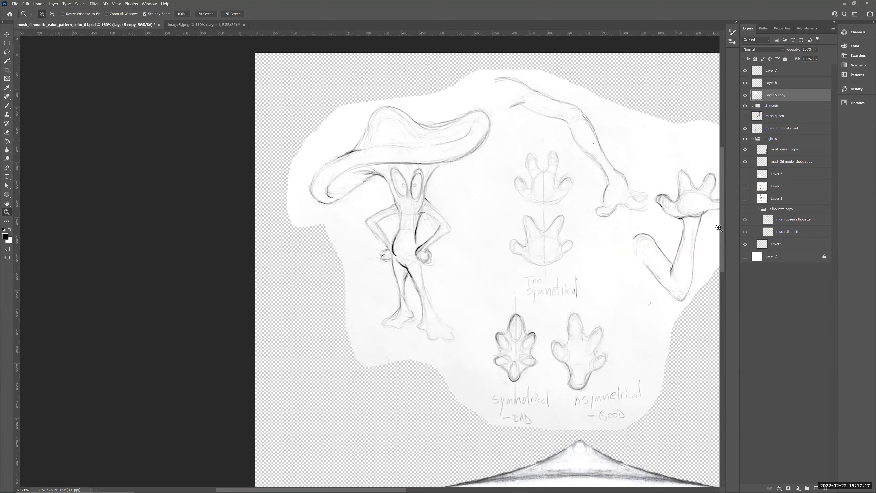
{"action": "left_click", "coordinate": [150, 4]}
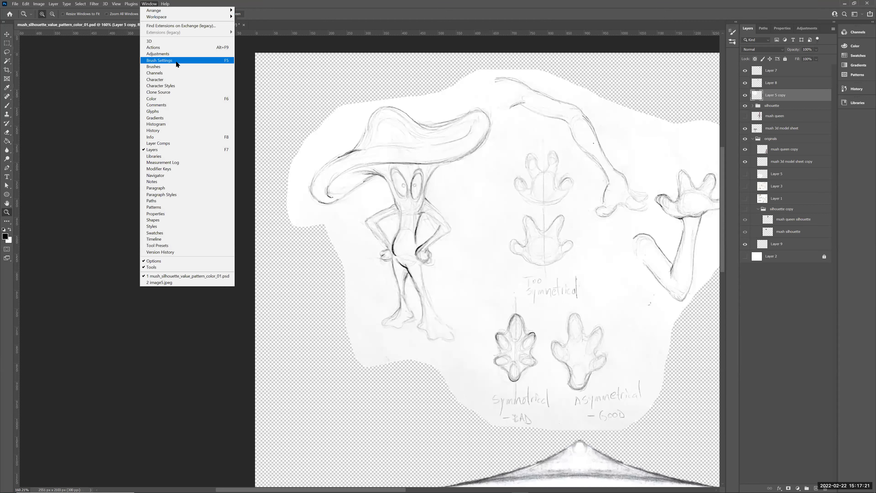
{"action": "left_click", "coordinate": [177, 67]}
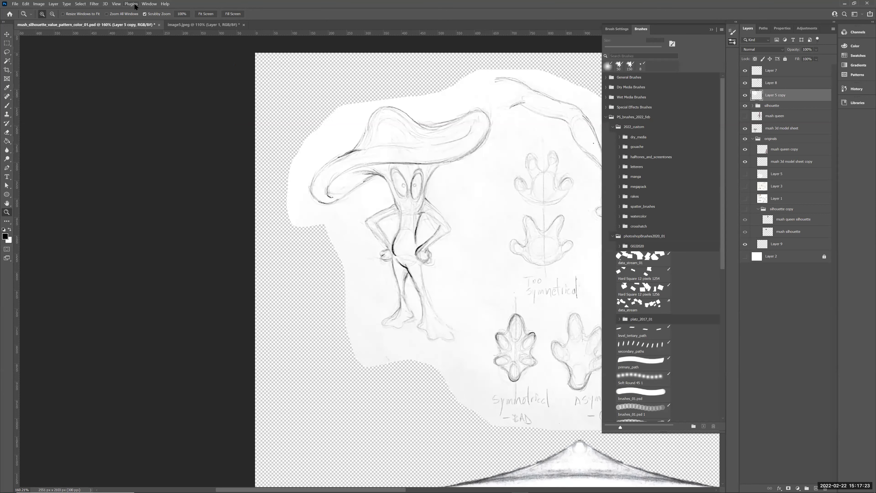
{"action": "left_click", "coordinate": [155, 4]}
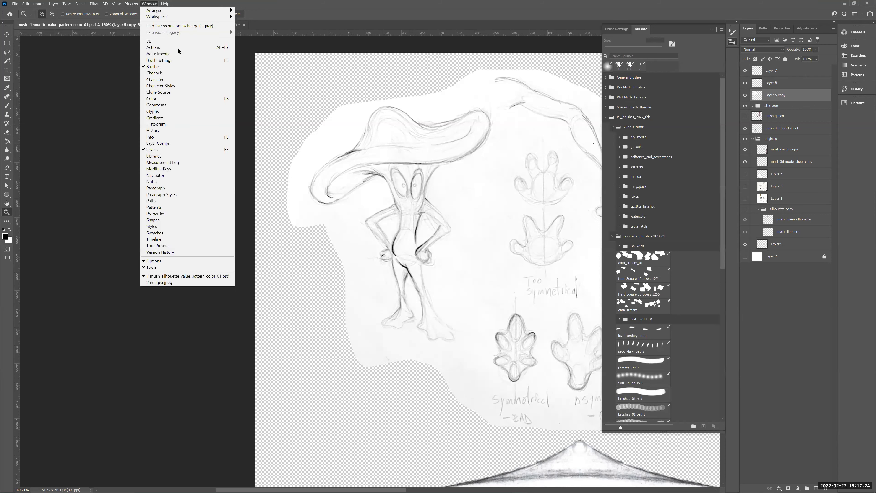
{"action": "left_click", "coordinate": [188, 60]}
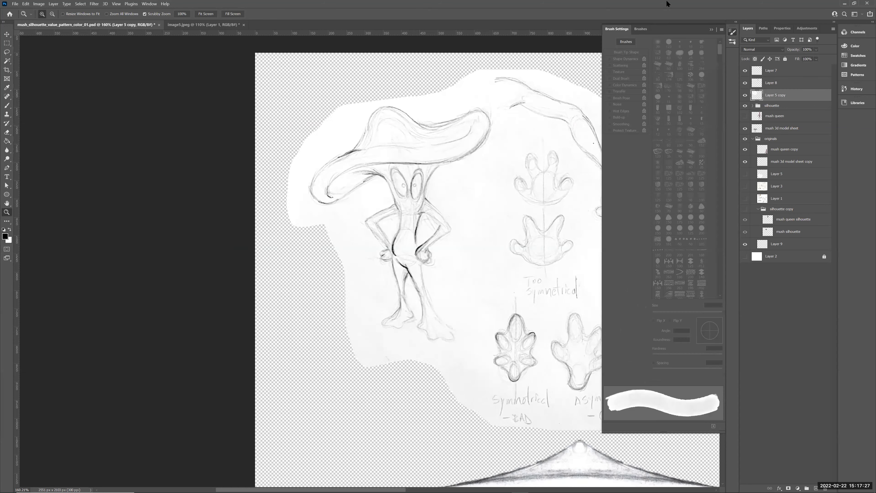
{"action": "left_click", "coordinate": [641, 29]}
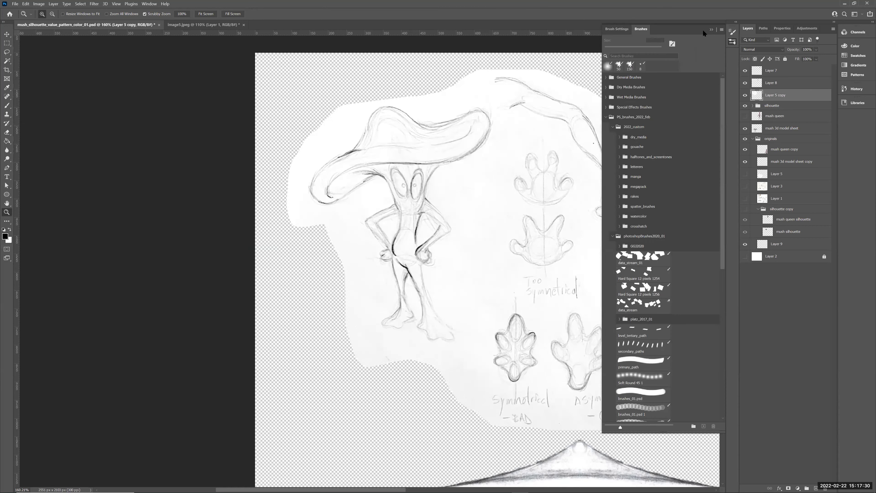
Collapse the PS_brushes_2022_feb group and look at the brush list's import option without importing anything.
{"action": "left_click", "coordinate": [607, 118]}
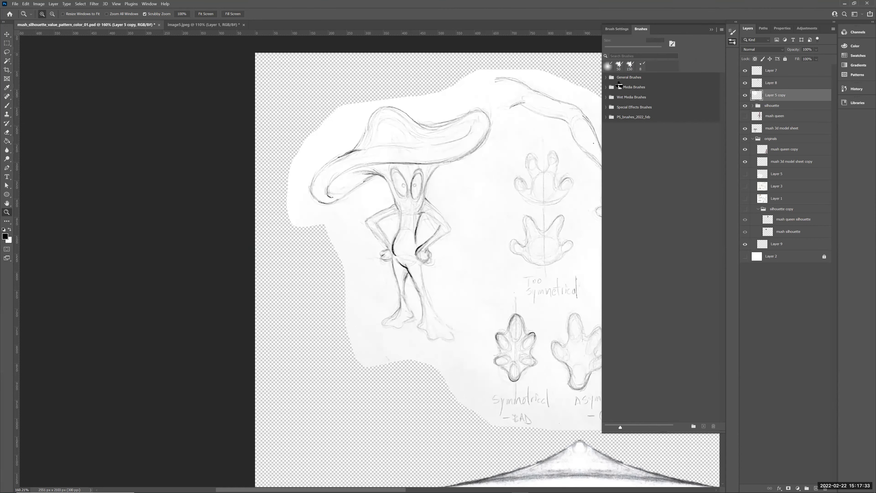
{"action": "left_click", "coordinate": [722, 29]}
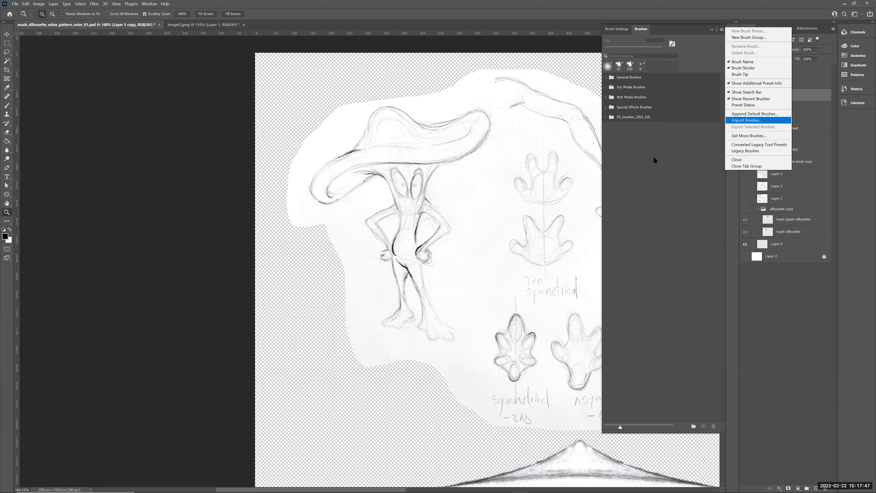
{"action": "left_click", "coordinate": [567, 113]}
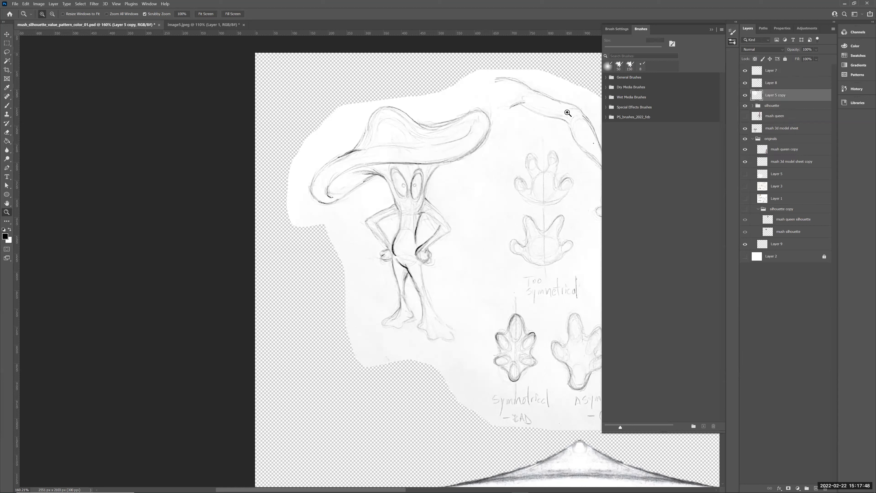
Try a stroke with the KYLE Ultimate Charcoal Pencil brush down the mushroom character's body, and undo it.
{"action": "left_click", "coordinate": [606, 87]}
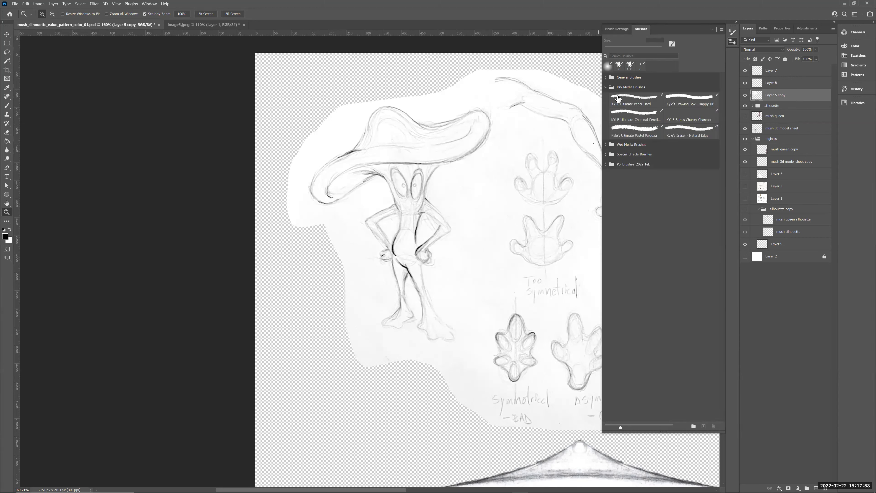
{"action": "key", "text": "b"}
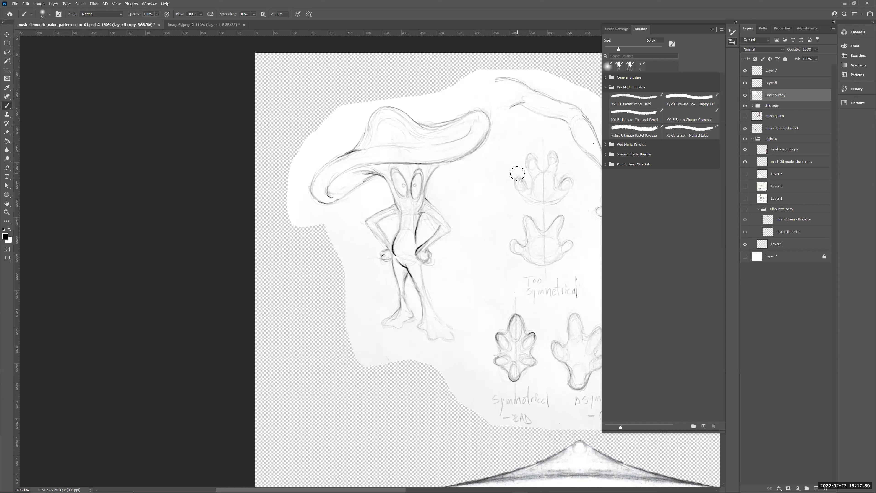
{"action": "mouse_move", "coordinate": [414, 187]}
{"action": "left_mouse_down"}
{"action": "mouse_move", "coordinate": [396, 188]}
{"action": "mouse_move", "coordinate": [433, 221]}
{"action": "mouse_move", "coordinate": [422, 218]}
{"action": "mouse_move", "coordinate": [419, 241]}
{"action": "mouse_move", "coordinate": [426, 202]}
{"action": "mouse_move", "coordinate": [417, 202]}
{"action": "mouse_move", "coordinate": [434, 199]}
{"action": "mouse_move", "coordinate": [421, 210]}
{"action": "mouse_move", "coordinate": [574, 109]}
{"action": "mouse_move", "coordinate": [565, 127]}
{"action": "mouse_move", "coordinate": [585, 132]}
{"action": "left_mouse_up"}
{"action": "key", "text": "z"}
{"action": "key", "text": "ctrl+z"}
{"action": "left_click", "coordinate": [636, 116]}
{"action": "mouse_move", "coordinate": [408, 202]}
{"action": "left_mouse_down"}
{"action": "mouse_move", "coordinate": [413, 255]}
{"action": "mouse_move", "coordinate": [394, 283]}
{"action": "mouse_move", "coordinate": [444, 359]}
{"action": "left_mouse_up"}
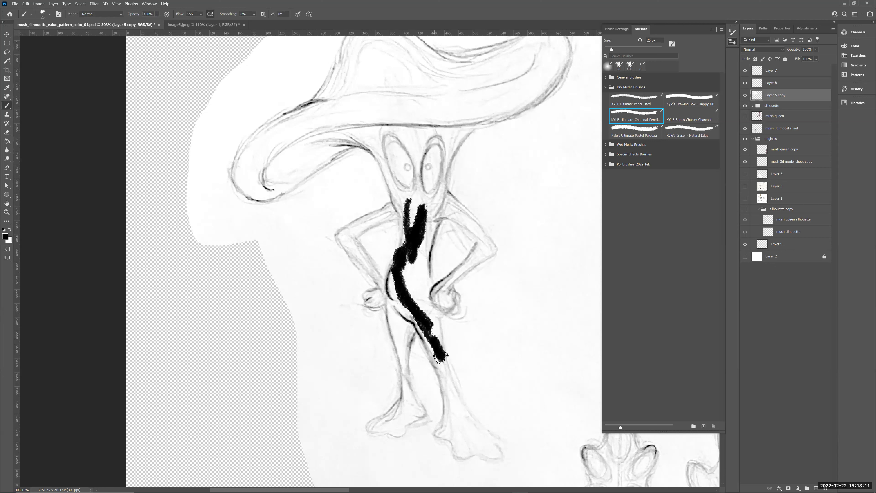
{"action": "key", "text": "ctrl+z"}
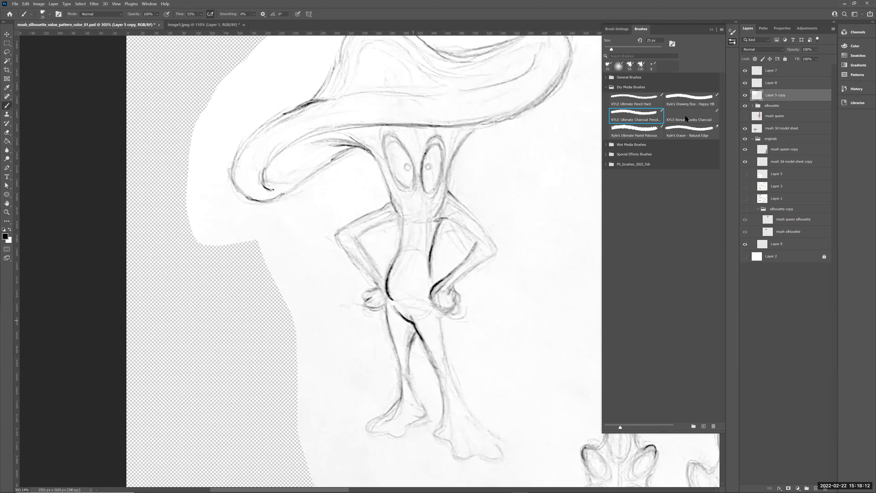
Examine the General, Wet Media, Special Effects and PS_brushes_2022_feb brush groups, including the 2022_custom and photoshopBrushes2020_01 subgroups.
{"action": "left_click", "coordinate": [606, 144]}
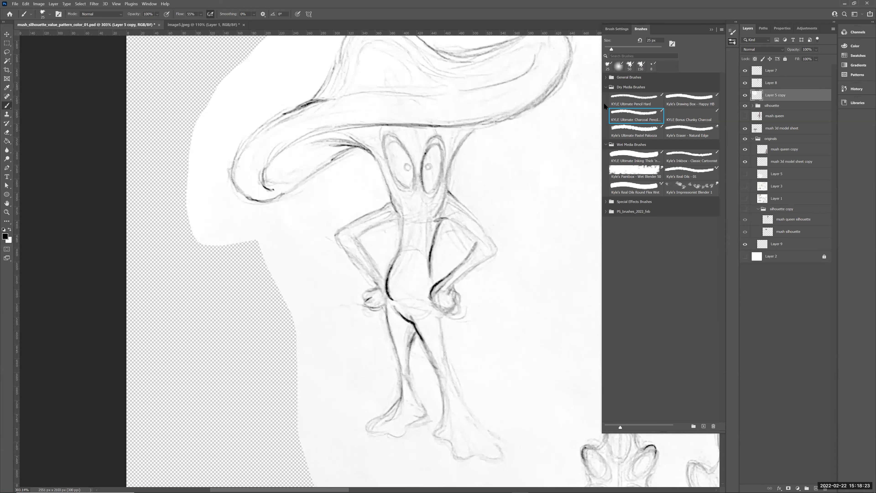
{"action": "left_click", "coordinate": [606, 88]}
{"action": "left_click", "coordinate": [606, 83]}
{"action": "left_click", "coordinate": [606, 83]}
{"action": "left_click", "coordinate": [606, 78]}
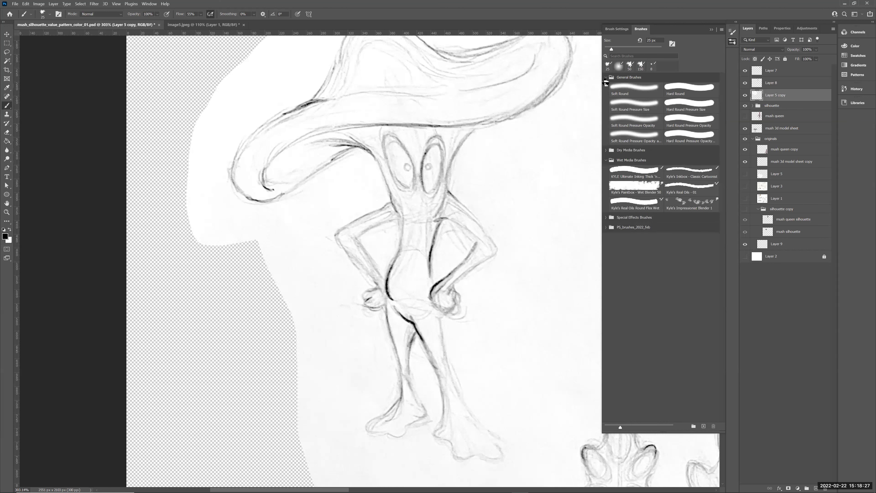
{"action": "left_click", "coordinate": [606, 78]}
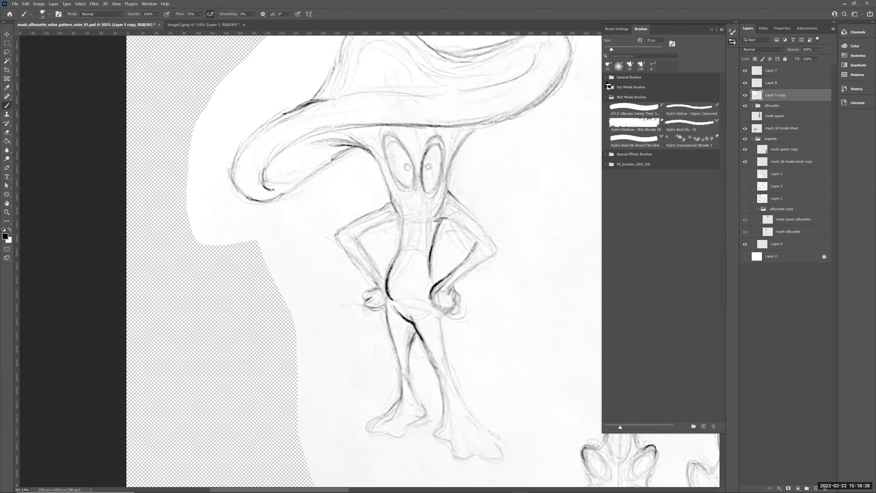
{"action": "left_click", "coordinate": [606, 155]}
{"action": "left_click", "coordinate": [607, 155]}
{"action": "left_click", "coordinate": [606, 165]}
{"action": "left_click", "coordinate": [606, 165]}
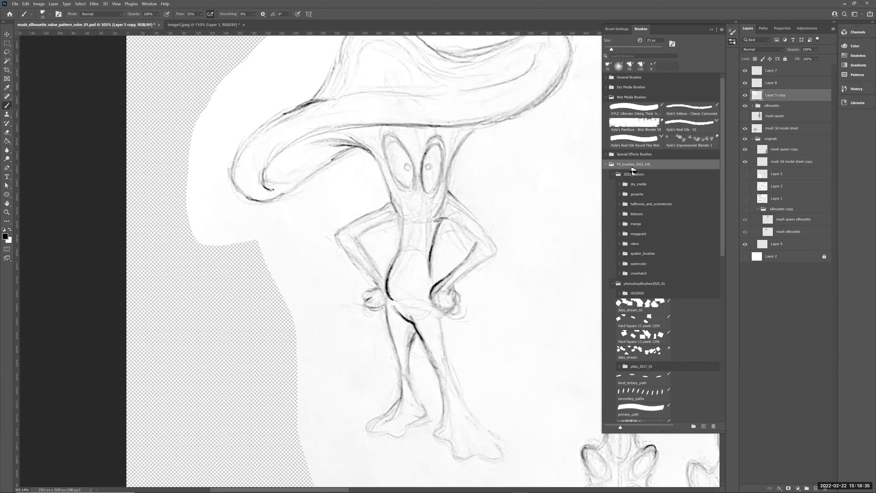
{"action": "left_click", "coordinate": [612, 175]}
{"action": "left_click", "coordinate": [613, 175]}
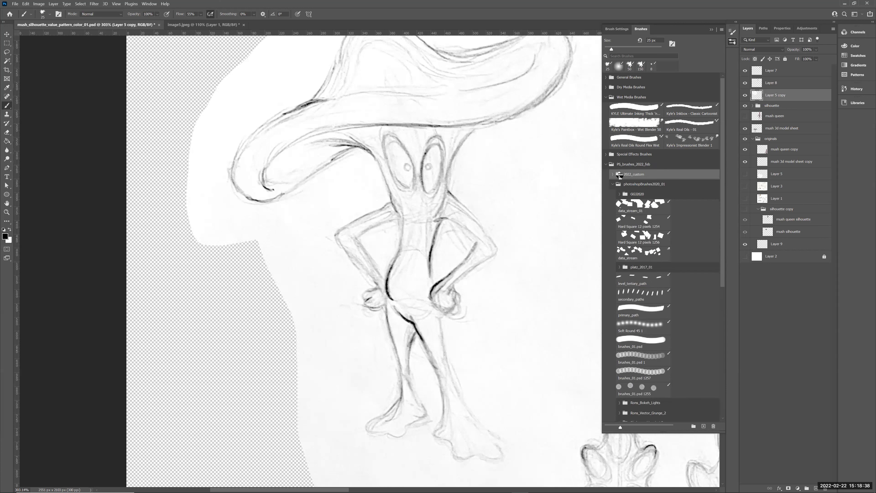
{"action": "left_click", "coordinate": [612, 185]}
{"action": "left_click", "coordinate": [612, 186]}
{"action": "left_click", "coordinate": [612, 186]}
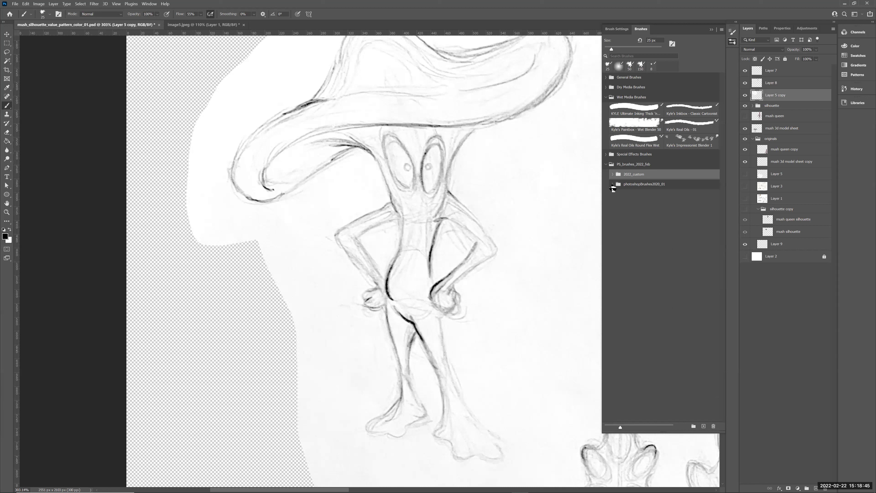
Try the Kyle's Real Watercolor - 2 40 brush from the 2022_custom watercolor group on the character's torso, and undo the stroke.
{"action": "left_click", "coordinate": [612, 175]}
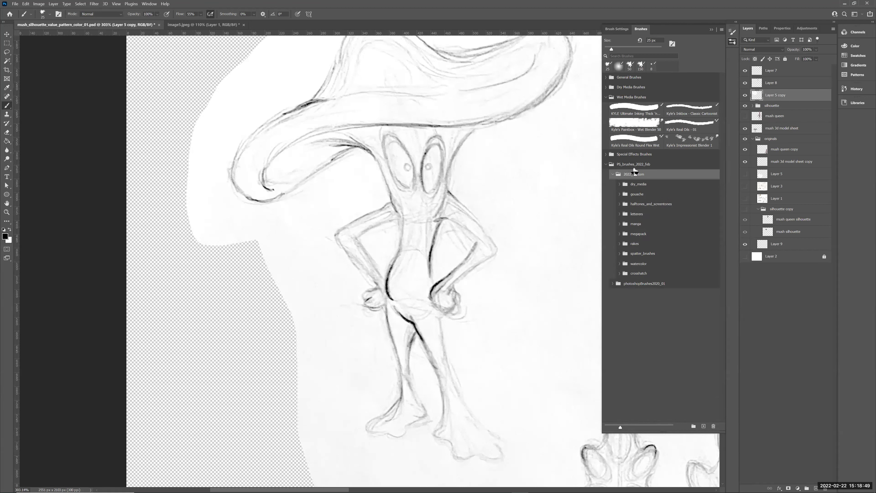
{"action": "left_click", "coordinate": [620, 266]}
{"action": "left_click", "coordinate": [649, 291]}
{"action": "left_click_drag", "start_coordinate": [413, 243], "coordinate": [416, 307]}
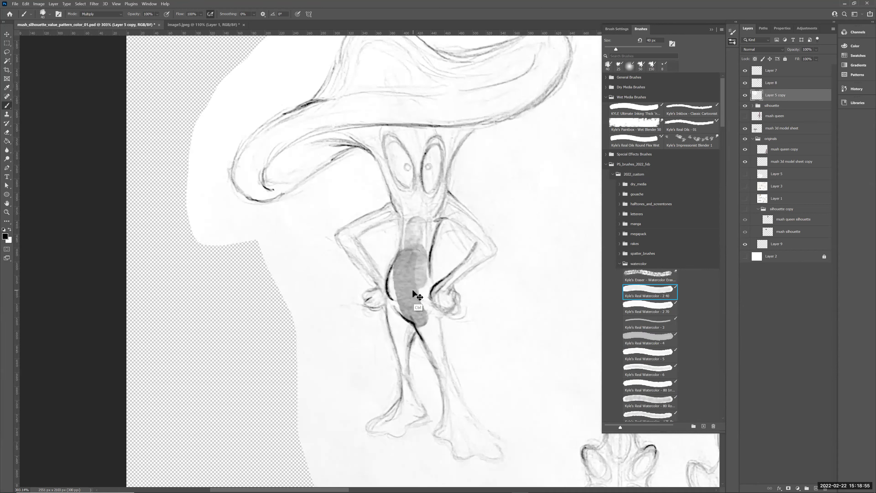
{"action": "key", "text": "ctrl+z"}
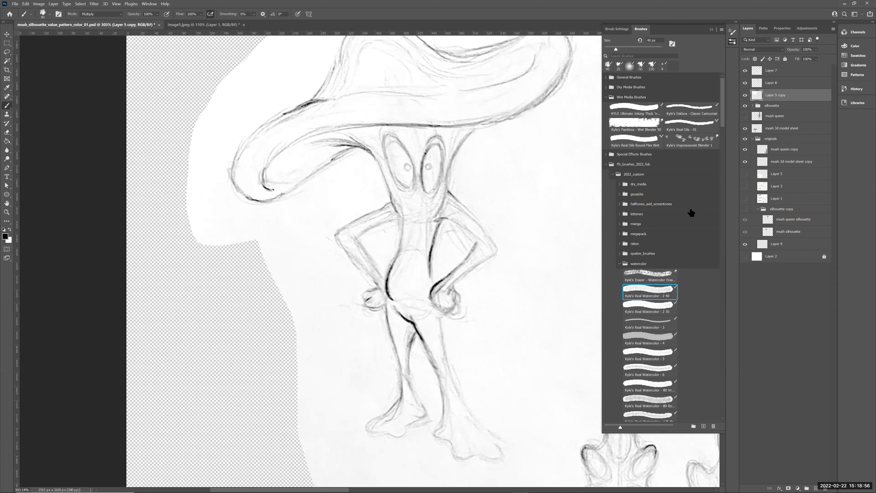
Look at the brushes in the manga group, and collapse the manga and watercolor groups.
{"action": "left_click", "coordinate": [637, 224]}
{"action": "left_click", "coordinate": [620, 224]}
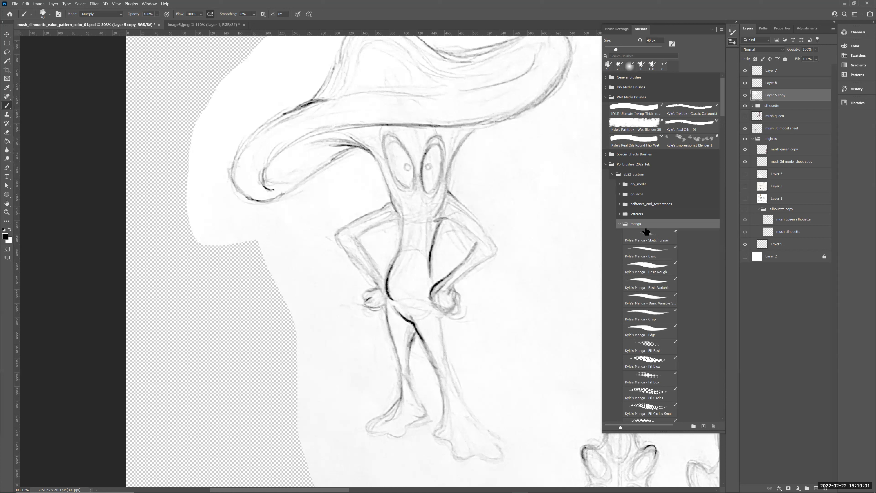
{"action": "left_click", "coordinate": [620, 224]}
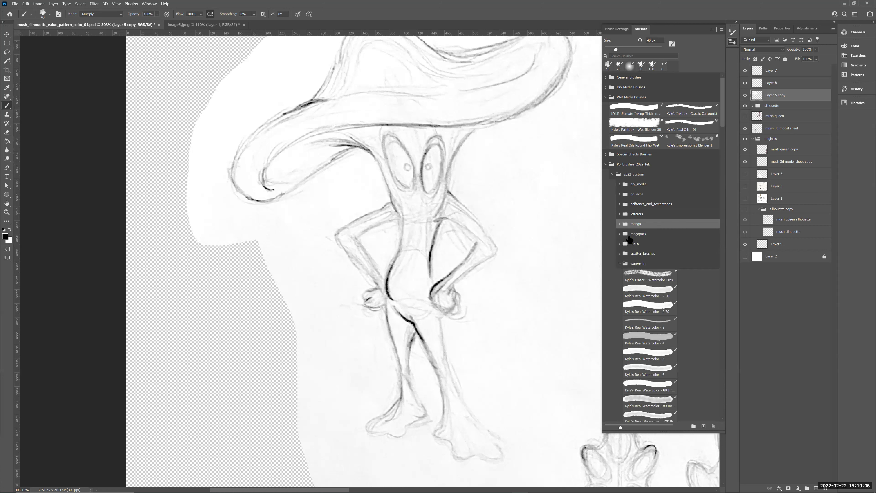
{"action": "left_click", "coordinate": [620, 264]}
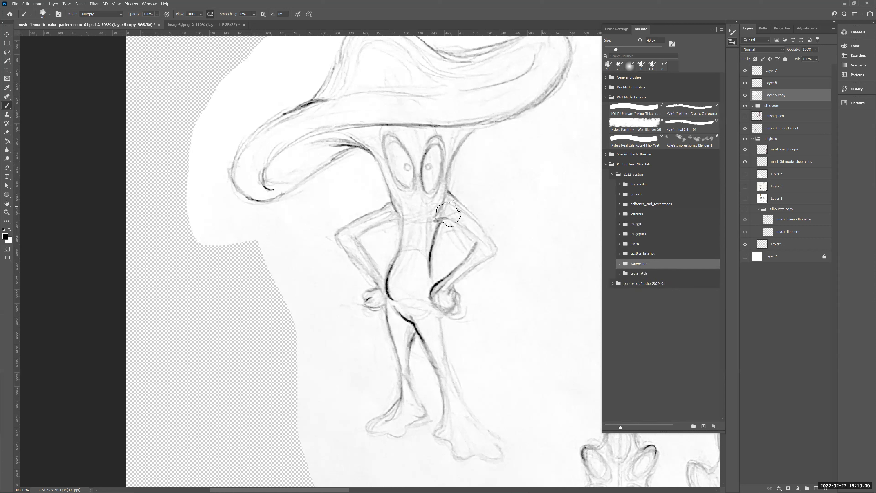
Check which sketch Layer 5 copy holds by toggling its visibility, and add a new empty layer above it.
{"action": "key", "text": "z"}
{"action": "left_click_drag", "start_coordinate": [475, 216], "coordinate": [436, 227]}
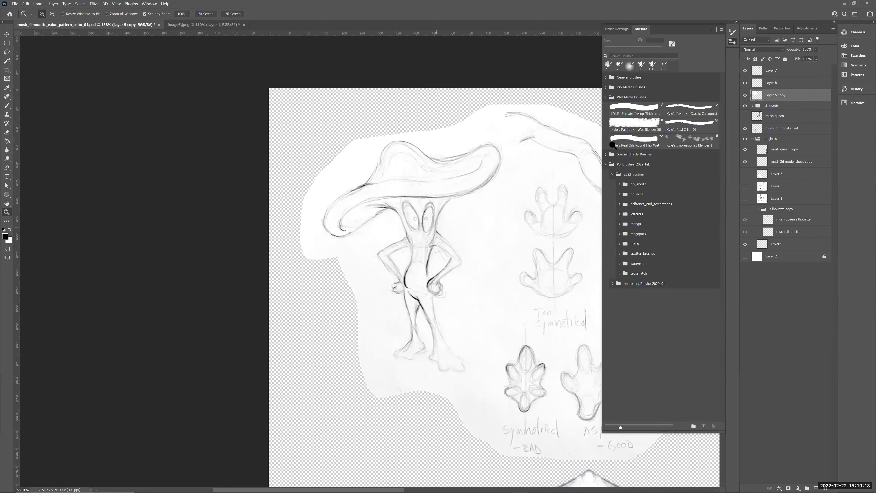
{"action": "left_click", "coordinate": [745, 96]}
{"action": "left_click", "coordinate": [746, 96]}
{"action": "left_click", "coordinate": [815, 483]}
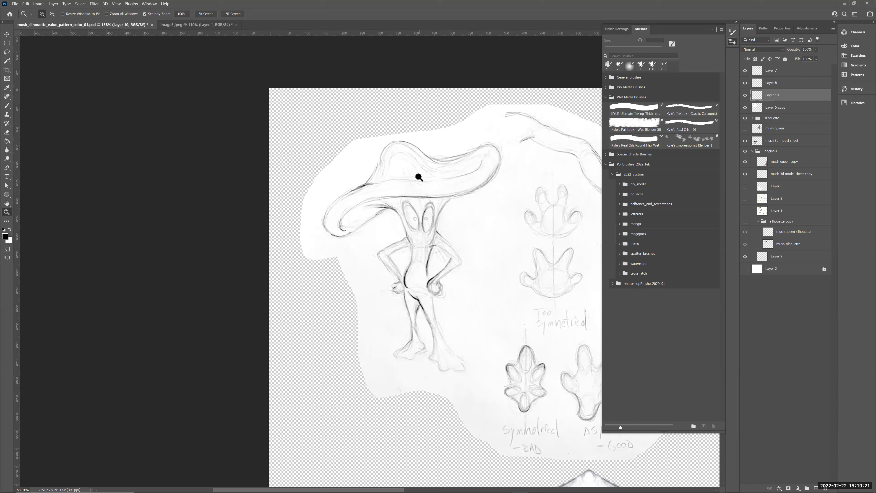
Paint black strokes over the mushroom's cap and face on the new layer with a Kyle's Dry Media dry brush at 50 px.
{"action": "key", "text": "b"}
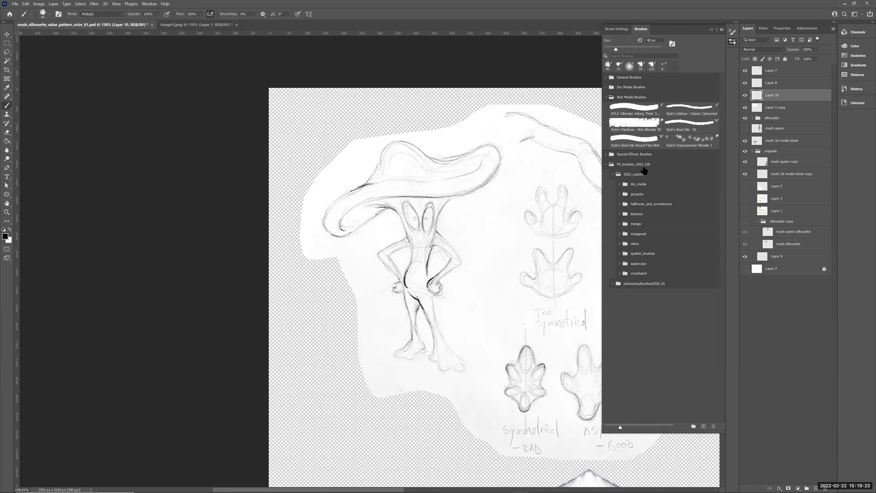
{"action": "left_click", "coordinate": [620, 184]}
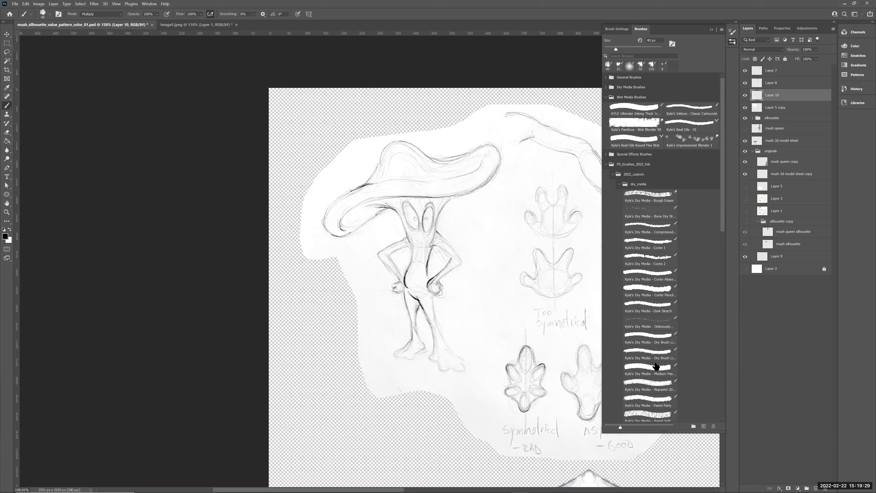
{"action": "left_click", "coordinate": [645, 356]}
{"action": "left_click_drag", "start_coordinate": [405, 212], "coordinate": [427, 167]}
{"action": "left_click_drag", "start_coordinate": [430, 181], "coordinate": [423, 224]}
{"action": "key", "text": "ctrl+space"}
{"action": "mouse_move", "coordinate": [411, 190]}
{"action": "left_mouse_down"}
{"action": "mouse_move", "coordinate": [437, 179]}
{"action": "mouse_move", "coordinate": [443, 190]}
{"action": "mouse_move", "coordinate": [514, 161]}
{"action": "mouse_move", "coordinate": [488, 184]}
{"action": "left_mouse_up"}
{"action": "mouse_move", "coordinate": [452, 196]}
{"action": "left_mouse_down"}
{"action": "mouse_move", "coordinate": [387, 179]}
{"action": "mouse_move", "coordinate": [376, 187]}
{"action": "left_mouse_up"}
Show the dry brush's Shape Dynamics settings and block in more of the mushroom's cap with black strokes.
{"action": "left_click", "coordinate": [618, 29]}
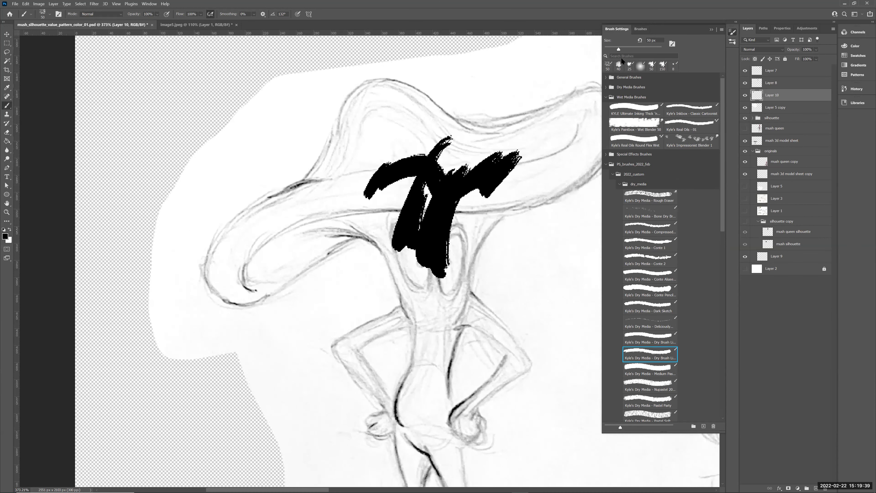
{"action": "left_click", "coordinate": [623, 60]}
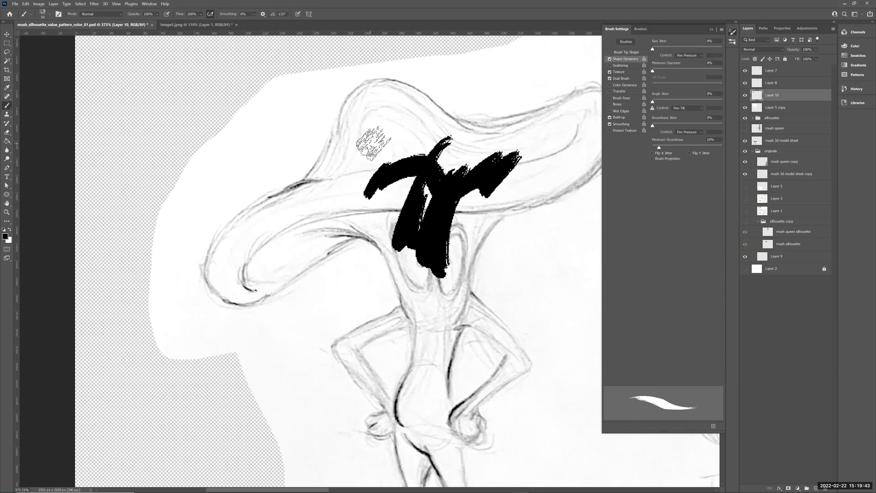
{"action": "mouse_move", "coordinate": [350, 171]}
{"action": "left_mouse_down"}
{"action": "mouse_move", "coordinate": [324, 209]}
{"action": "mouse_move", "coordinate": [297, 216]}
{"action": "mouse_move", "coordinate": [285, 250]}
{"action": "mouse_move", "coordinate": [256, 263]}
{"action": "mouse_move", "coordinate": [269, 267]}
{"action": "mouse_move", "coordinate": [322, 229]}
{"action": "mouse_move", "coordinate": [388, 238]}
{"action": "left_mouse_up"}
{"action": "mouse_move", "coordinate": [395, 106]}
{"action": "left_mouse_down"}
{"action": "mouse_move", "coordinate": [449, 140]}
{"action": "mouse_move", "coordinate": [519, 131]}
{"action": "mouse_move", "coordinate": [561, 157]}
{"action": "left_mouse_up"}
{"action": "mouse_move", "coordinate": [413, 147]}
{"action": "left_mouse_down"}
{"action": "mouse_move", "coordinate": [273, 193]}
{"action": "mouse_move", "coordinate": [217, 248]}
{"action": "mouse_move", "coordinate": [223, 281]}
{"action": "mouse_move", "coordinate": [255, 263]}
{"action": "mouse_move", "coordinate": [273, 217]}
{"action": "mouse_move", "coordinate": [355, 138]}
{"action": "mouse_move", "coordinate": [407, 127]}
{"action": "left_mouse_up"}
Lasso the outline of the mushroom's cap, torso and legs, fill it with black, and deselect.
{"action": "key", "text": "z"}
{"action": "mouse_move", "coordinate": [443, 211]}
{"action": "left_mouse_down"}
{"action": "mouse_move", "coordinate": [404, 218]}
{"action": "mouse_move", "coordinate": [361, 190]}
{"action": "mouse_move", "coordinate": [344, 152]}
{"action": "mouse_move", "coordinate": [374, 126]}
{"action": "mouse_move", "coordinate": [368, 141]}
{"action": "mouse_move", "coordinate": [348, 132]}
{"action": "mouse_move", "coordinate": [337, 154]}
{"action": "left_mouse_up"}
{"action": "key", "text": "l"}
{"action": "mouse_move", "coordinate": [262, 239]}
{"action": "left_mouse_down"}
{"action": "mouse_move", "coordinate": [288, 243]}
{"action": "mouse_move", "coordinate": [353, 216]}
{"action": "mouse_move", "coordinate": [375, 222]}
{"action": "mouse_move", "coordinate": [385, 243]}
{"action": "mouse_move", "coordinate": [378, 354]}
{"action": "mouse_move", "coordinate": [361, 397]}
{"action": "mouse_move", "coordinate": [387, 395]}
{"action": "mouse_move", "coordinate": [369, 362]}
{"action": "mouse_move", "coordinate": [382, 338]}
{"action": "mouse_move", "coordinate": [402, 367]}
{"action": "mouse_move", "coordinate": [400, 400]}
{"action": "mouse_move", "coordinate": [435, 422]}
{"action": "mouse_move", "coordinate": [389, 342]}
{"action": "mouse_move", "coordinate": [408, 236]}
{"action": "mouse_move", "coordinate": [435, 197]}
{"action": "mouse_move", "coordinate": [501, 155]}
{"action": "mouse_move", "coordinate": [478, 137]}
{"action": "mouse_move", "coordinate": [401, 141]}
{"action": "mouse_move", "coordinate": [348, 130]}
{"action": "left_mouse_up"}
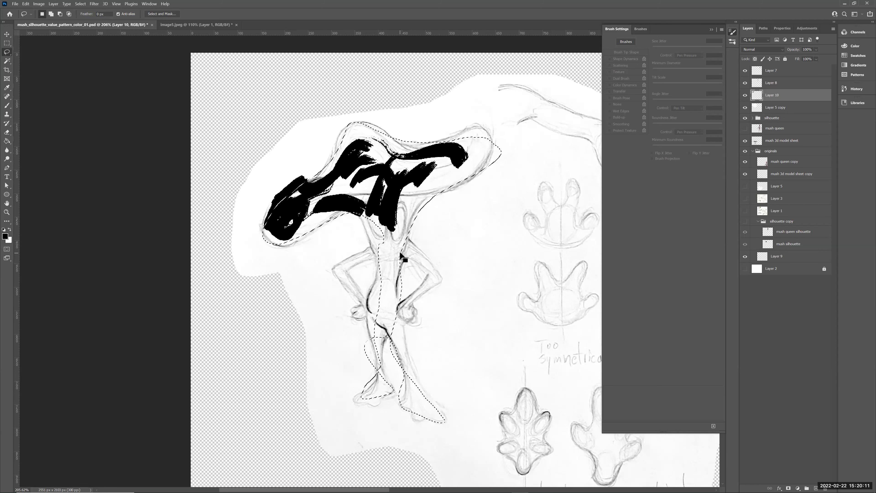
{"action": "key", "text": "alt+BackSpace"}
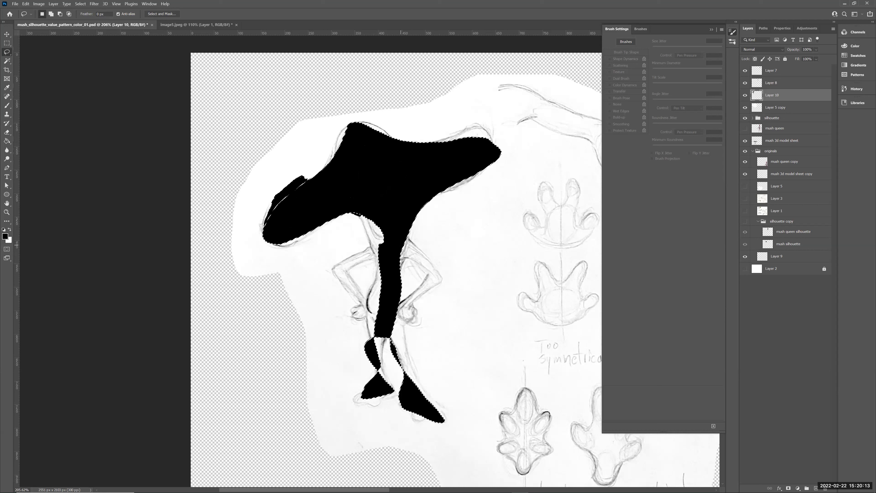
{"action": "key", "text": "ctrl+d"}
Lasso the outline of the mushroom's bent arms and hands, fill it with black, and deselect.
{"action": "mouse_move", "coordinate": [349, 257]}
{"action": "left_mouse_down"}
{"action": "mouse_move", "coordinate": [340, 278]}
{"action": "mouse_move", "coordinate": [352, 312]}
{"action": "mouse_move", "coordinate": [371, 313]}
{"action": "mouse_move", "coordinate": [351, 284]}
{"action": "mouse_move", "coordinate": [354, 267]}
{"action": "mouse_move", "coordinate": [375, 257]}
{"action": "mouse_move", "coordinate": [416, 265]}
{"action": "mouse_move", "coordinate": [423, 278]}
{"action": "mouse_move", "coordinate": [400, 300]}
{"action": "mouse_move", "coordinate": [395, 319]}
{"action": "mouse_move", "coordinate": [413, 322]}
{"action": "mouse_move", "coordinate": [441, 277]}
{"action": "mouse_move", "coordinate": [423, 254]}
{"action": "mouse_move", "coordinate": [391, 242]}
{"action": "left_mouse_up"}
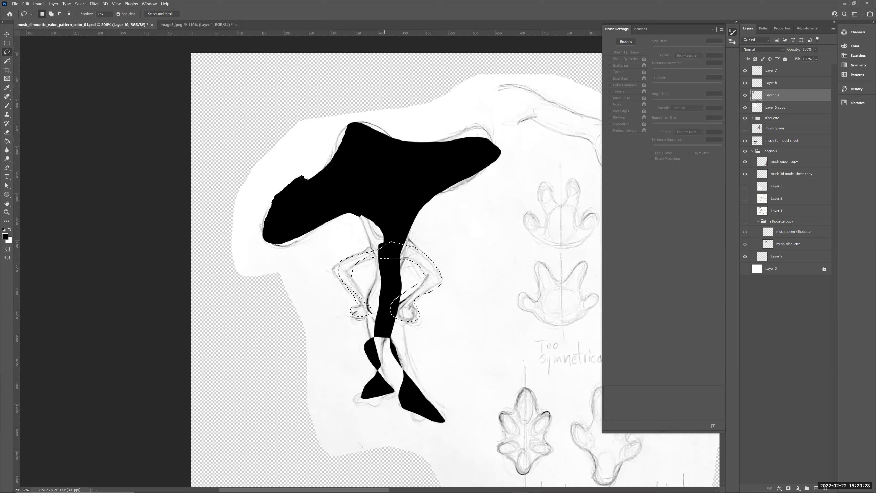
{"action": "key", "text": "alt+BackSpace"}
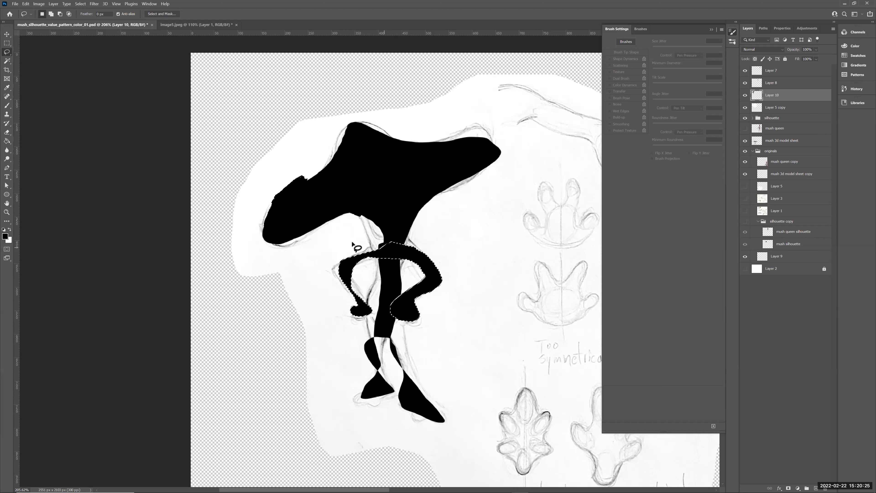
{"action": "key", "text": "ctrl+d"}
Move the black silhouette on Layer 10 to the right, off the hands-on-hips sketch.
{"action": "key", "text": "v"}
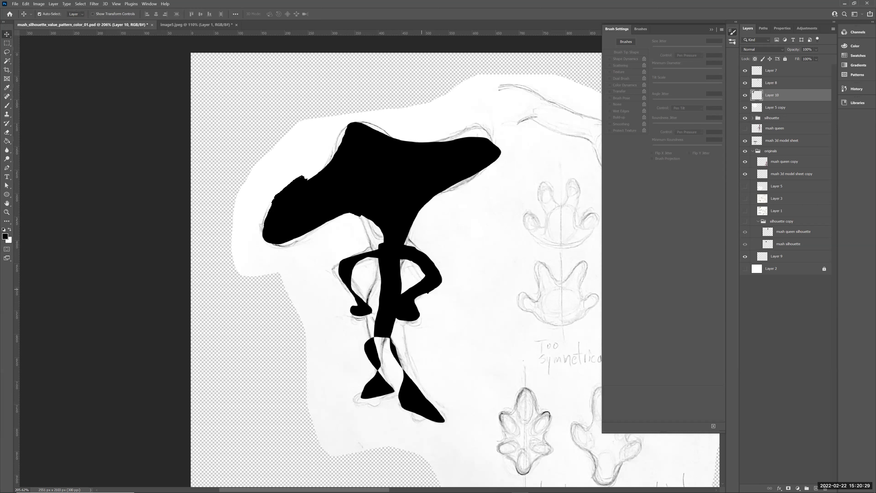
{"action": "left_click_drag", "start_coordinate": [430, 220], "coordinate": [540, 229]}
{"action": "left_click_drag", "start_coordinate": [493, 216], "coordinate": [406, 220]}
{"action": "left_click_drag", "start_coordinate": [454, 313], "coordinate": [557, 300]}
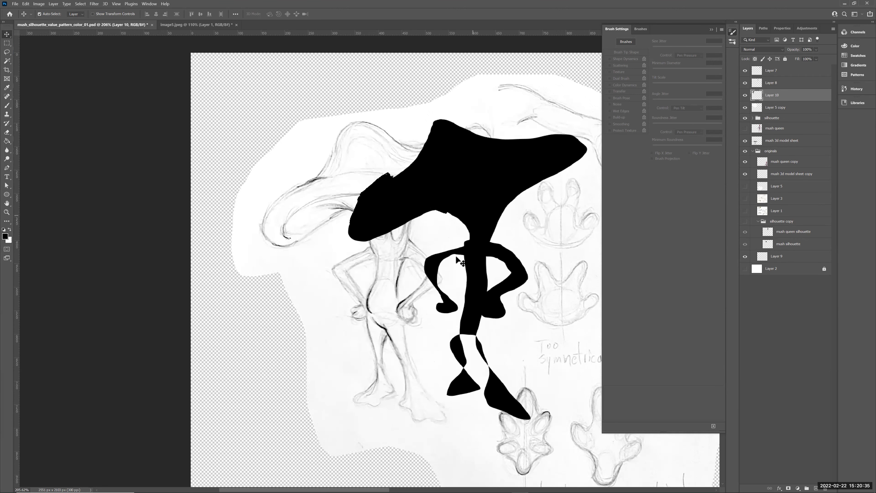
Try a stroke with the Kyle's Dry Media Big Dry brush at 150 px and undo it.
{"action": "key", "text": "b"}
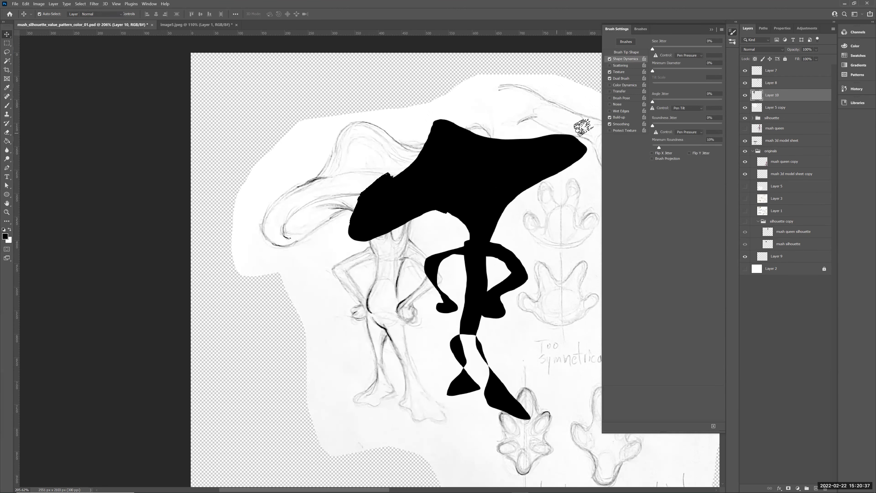
{"action": "left_click", "coordinate": [640, 28]}
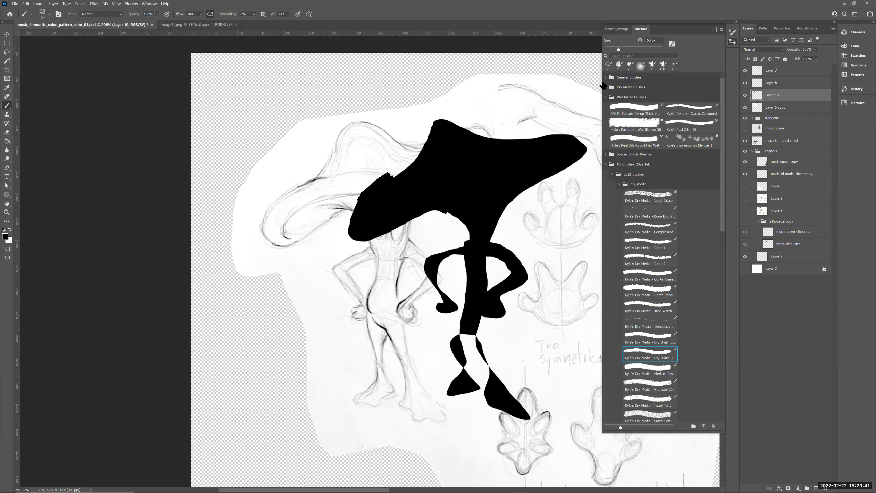
{"action": "left_click", "coordinate": [607, 97]}
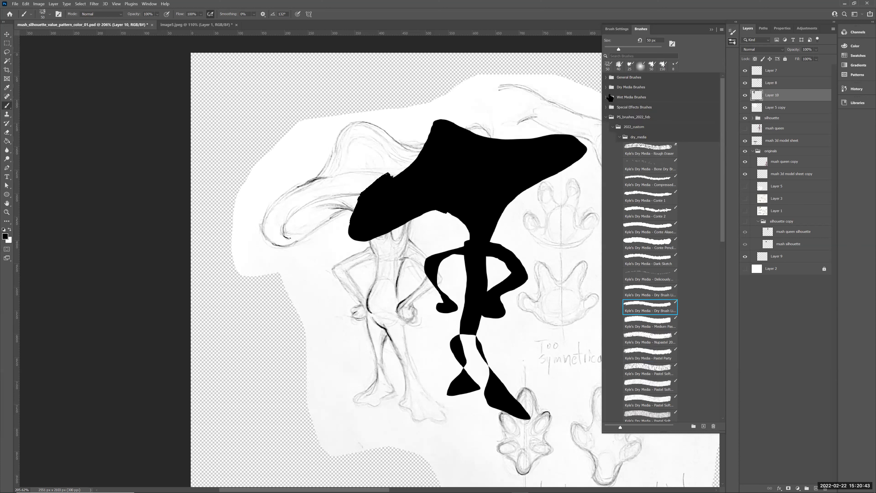
{"action": "scroll", "coordinate": [720, 192], "scroll_direction": "down", "scroll_amount": 4}
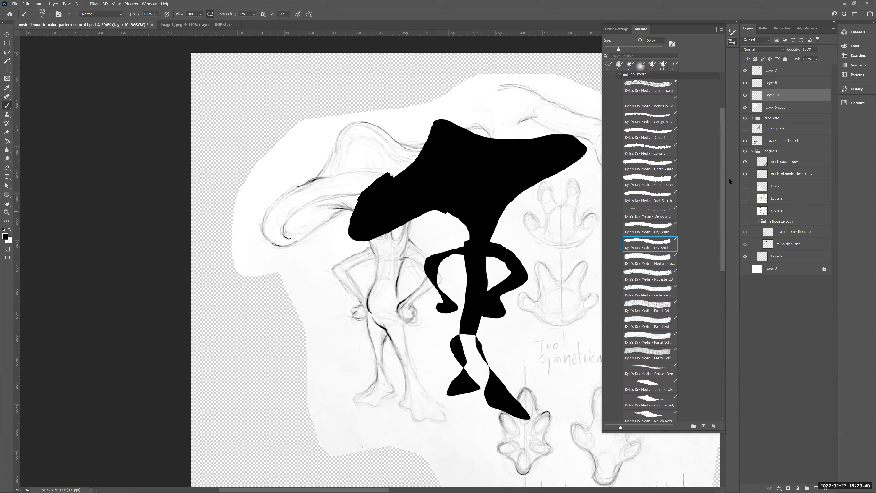
{"action": "mouse_move", "coordinate": [721, 185]}
{"action": "left_mouse_down"}
{"action": "mouse_move", "coordinate": [731, 267]}
{"action": "mouse_move", "coordinate": [715, 289]}
{"action": "left_mouse_up"}
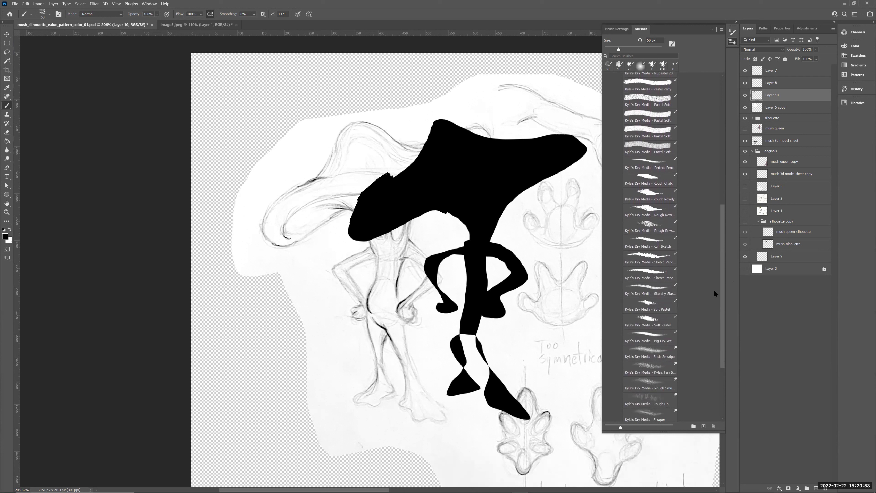
{"action": "left_click", "coordinate": [650, 330]}
{"action": "mouse_move", "coordinate": [394, 254]}
{"action": "left_mouse_down"}
{"action": "mouse_move", "coordinate": [340, 307]}
{"action": "mouse_move", "coordinate": [269, 326]}
{"action": "mouse_move", "coordinate": [389, 247]}
{"action": "left_mouse_up"}
{"action": "key", "text": "ctrl+z"}
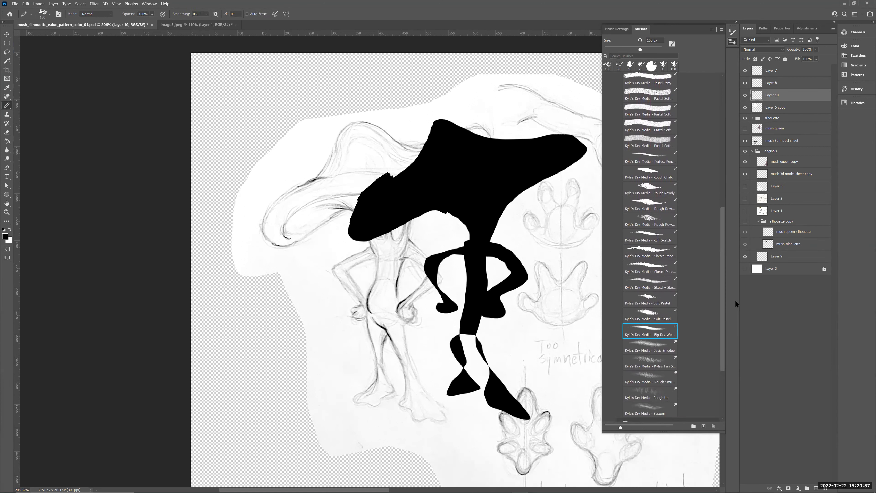
Choose the Kyle's Manga - Basic brush from the manga set, try strokes on the canvas, and undo them.
{"action": "left_click_drag", "start_coordinate": [721, 306], "coordinate": [724, 362]}
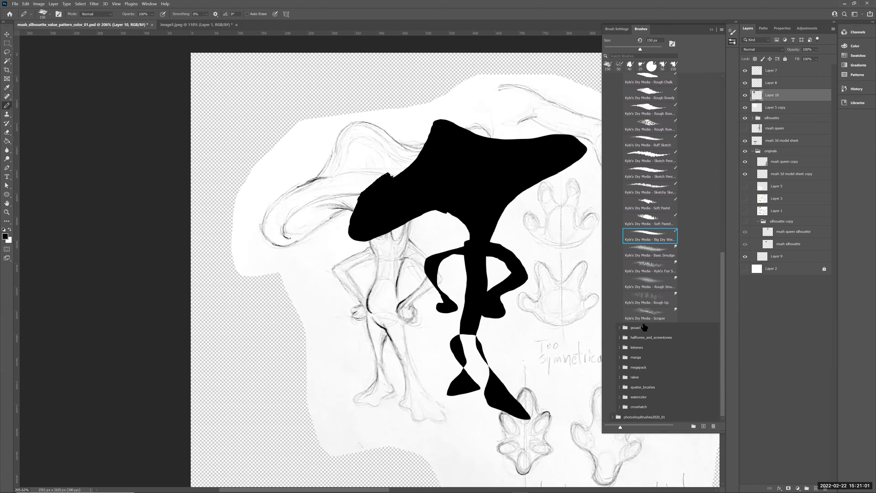
{"action": "left_click", "coordinate": [623, 361]}
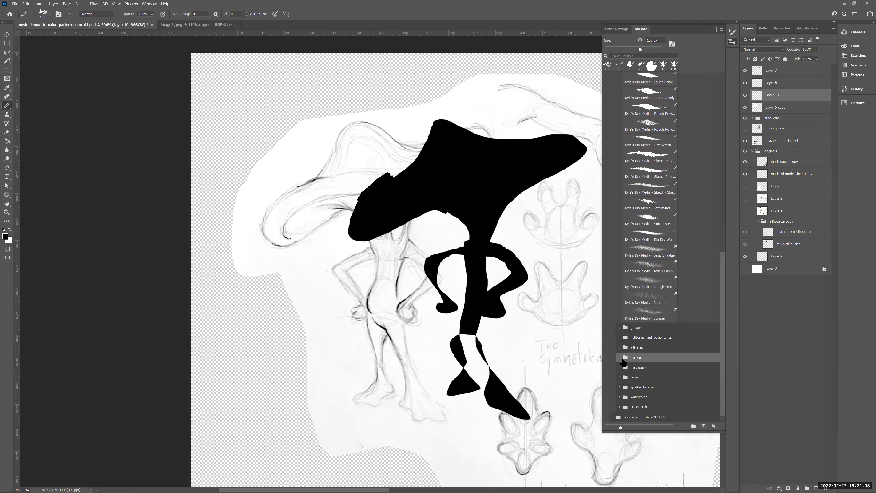
{"action": "left_click", "coordinate": [620, 357]}
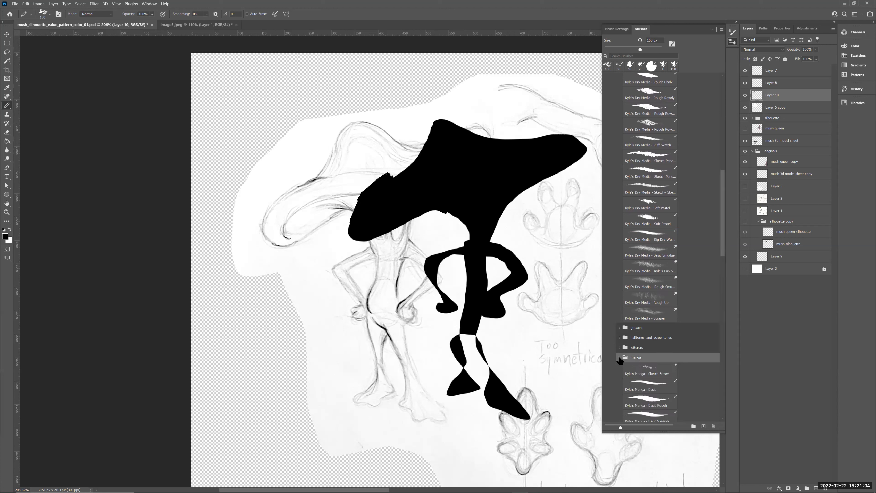
{"action": "left_click", "coordinate": [659, 385]}
{"action": "mouse_move", "coordinate": [415, 239]}
{"action": "left_mouse_down"}
{"action": "mouse_move", "coordinate": [387, 288]}
{"action": "mouse_move", "coordinate": [374, 246]}
{"action": "left_mouse_up"}
{"action": "mouse_move", "coordinate": [312, 326]}
{"action": "left_mouse_down"}
{"action": "mouse_move", "coordinate": [303, 373]}
{"action": "mouse_move", "coordinate": [277, 374]}
{"action": "left_mouse_up"}
{"action": "key", "text": "ctrl+z"}
{"action": "key", "text": "ctrl+z"}
{"action": "key", "text": "ctrl+z"}
{"action": "key", "text": "ctrl+z"}
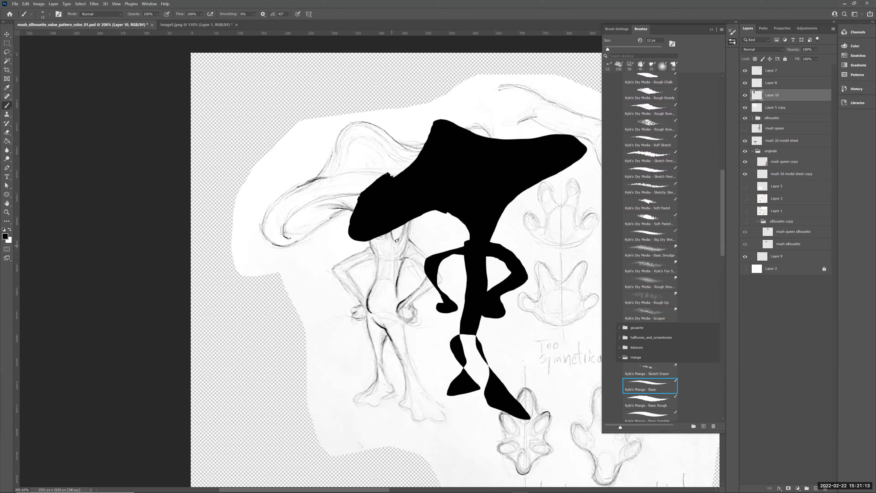
Enlarge the brush to 90 px and paint black over the silhouette's neck and shoulders.
{"action": "key", "text": "bracketright"}
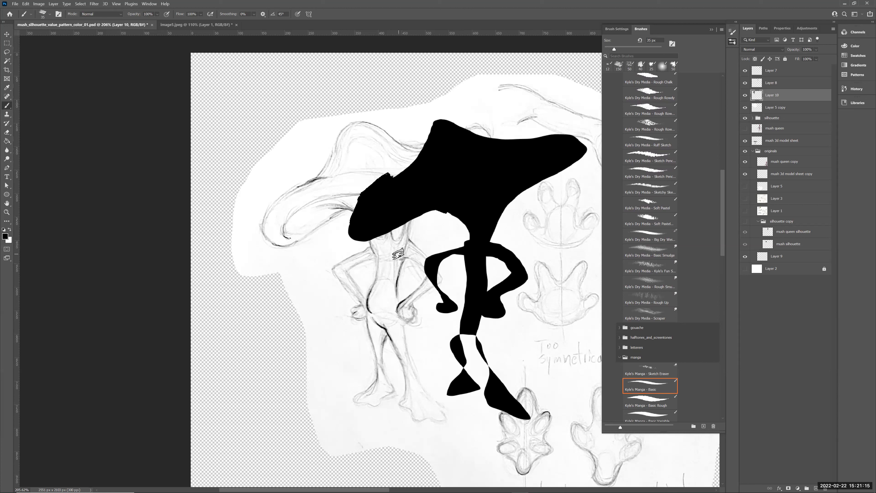
{"action": "key", "text": "bracketright"}
{"action": "key", "text": "bracketright"}
{"action": "key", "text": "bracketright"}
{"action": "key", "text": "bracketright"}
{"action": "key", "text": "bracketright"}
{"action": "key", "text": "bracketright"}
{"action": "key", "text": "bracketright"}
{"action": "mouse_move", "coordinate": [463, 231]}
{"action": "left_mouse_down"}
{"action": "mouse_move", "coordinate": [432, 209]}
{"action": "mouse_move", "coordinate": [480, 246]}
{"action": "mouse_move", "coordinate": [420, 207]}
{"action": "mouse_move", "coordinate": [461, 235]}
{"action": "mouse_move", "coordinate": [461, 219]}
{"action": "mouse_move", "coordinate": [462, 244]}
{"action": "mouse_move", "coordinate": [435, 256]}
{"action": "mouse_move", "coordinate": [471, 248]}
{"action": "mouse_move", "coordinate": [430, 258]}
{"action": "mouse_move", "coordinate": [440, 238]}
{"action": "mouse_move", "coordinate": [479, 271]}
{"action": "mouse_move", "coordinate": [471, 283]}
{"action": "mouse_move", "coordinate": [429, 287]}
{"action": "left_mouse_up"}
Check the silhouette from farther out and up close, and hide the Layer 5 copy sketch.
{"action": "key", "text": "z"}
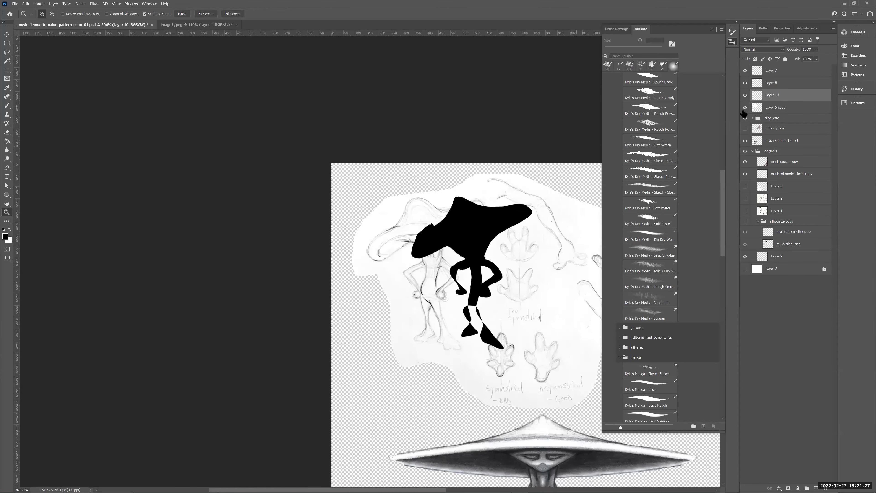
{"action": "left_click_drag", "start_coordinate": [406, 282], "coordinate": [433, 256]}
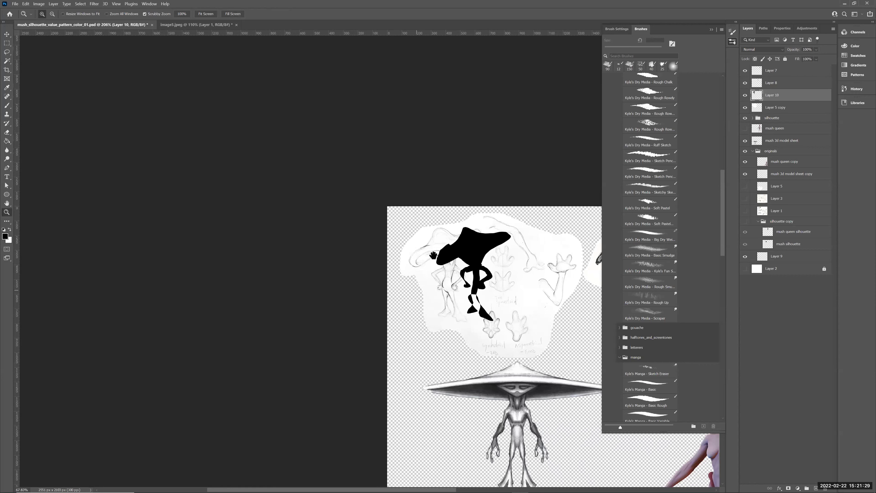
{"action": "left_click", "coordinate": [432, 237]}
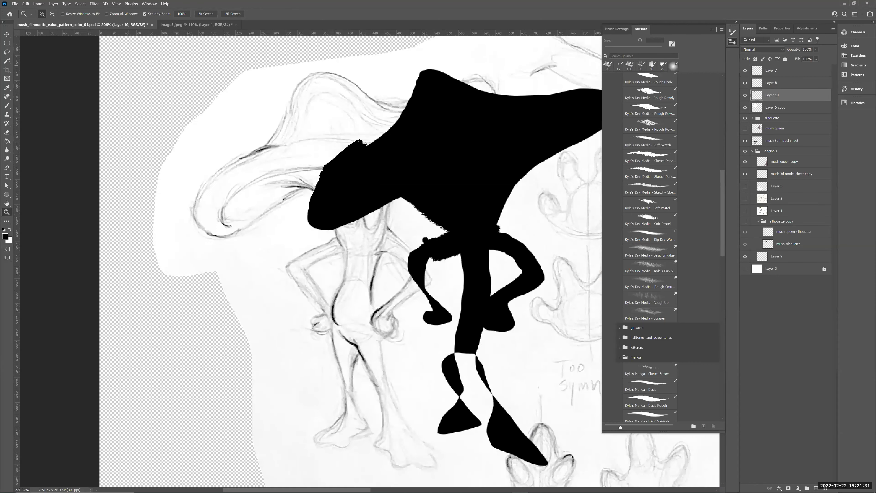
{"action": "left_click", "coordinate": [745, 107]}
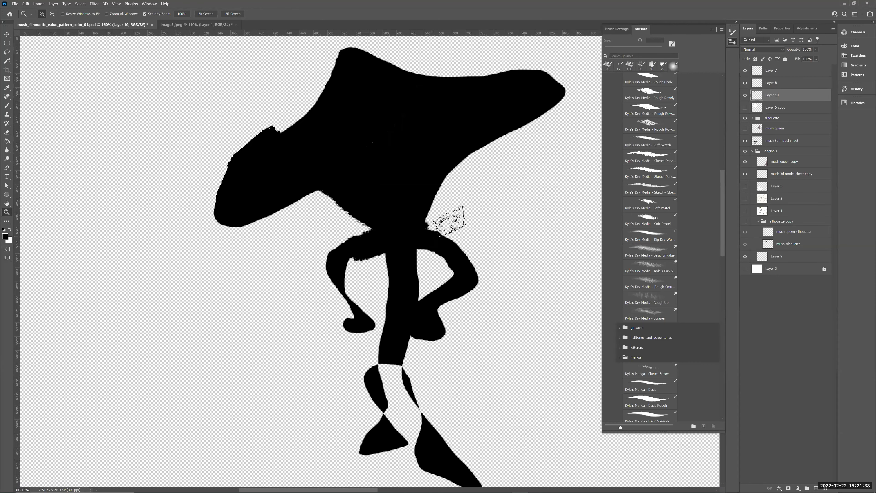
Widen the mushroom's cap along its edges and underside with black strokes of the 90 px manga brush.
{"action": "mouse_move", "coordinate": [457, 200]}
{"action": "left_mouse_down"}
{"action": "mouse_move", "coordinate": [436, 194]}
{"action": "mouse_move", "coordinate": [501, 152]}
{"action": "left_mouse_up"}
{"action": "scroll", "coordinate": [452, 181], "scroll_direction": "up", "scroll_amount": 2}
{"action": "key", "text": "b"}
{"action": "mouse_move", "coordinate": [348, 121]}
{"action": "left_mouse_down"}
{"action": "mouse_move", "coordinate": [343, 142]}
{"action": "mouse_move", "coordinate": [289, 169]}
{"action": "mouse_move", "coordinate": [267, 224]}
{"action": "left_mouse_up"}
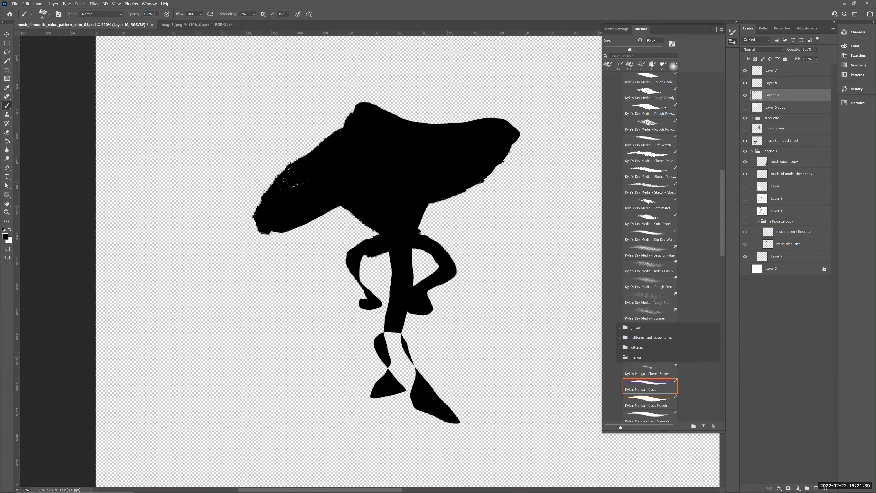
{"action": "left_click_drag", "start_coordinate": [308, 160], "coordinate": [345, 133]}
{"action": "mouse_move", "coordinate": [271, 211]}
{"action": "left_mouse_down"}
{"action": "mouse_move", "coordinate": [252, 246]}
{"action": "mouse_move", "coordinate": [271, 231]}
{"action": "mouse_move", "coordinate": [308, 232]}
{"action": "mouse_move", "coordinate": [340, 221]}
{"action": "mouse_move", "coordinate": [277, 231]}
{"action": "mouse_move", "coordinate": [342, 209]}
{"action": "left_mouse_up"}
{"action": "mouse_move", "coordinate": [508, 173]}
{"action": "left_mouse_down"}
{"action": "mouse_move", "coordinate": [518, 146]}
{"action": "mouse_move", "coordinate": [437, 197]}
{"action": "mouse_move", "coordinate": [463, 203]}
{"action": "mouse_move", "coordinate": [423, 218]}
{"action": "mouse_move", "coordinate": [307, 235]}
{"action": "mouse_move", "coordinate": [287, 212]}
{"action": "left_mouse_up"}
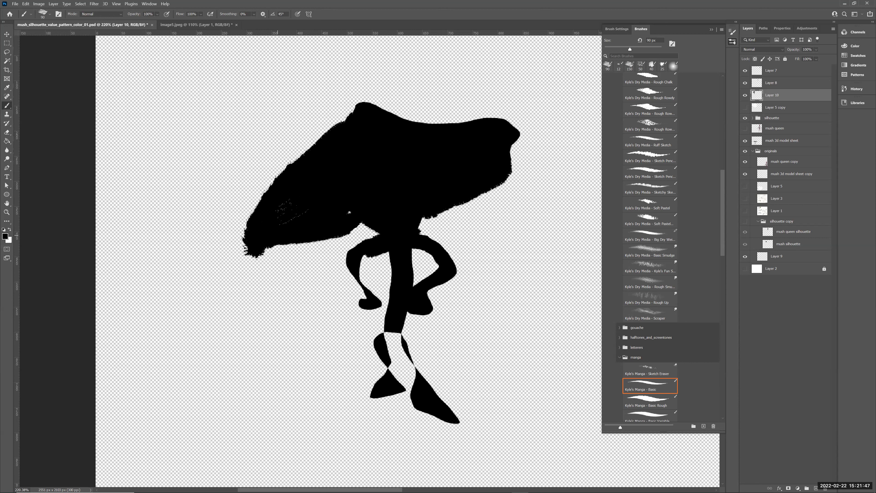
Reduce the brush to 30 px and paint in the silhouette's legs and its feet with separate toes.
{"action": "key", "text": "bracketleft"}
{"action": "key", "text": "bracketleft"}
{"action": "key", "text": "bracketleft"}
{"action": "key", "text": "bracketleft"}
{"action": "mouse_move", "coordinate": [379, 356]}
{"action": "left_mouse_down"}
{"action": "mouse_move", "coordinate": [385, 375]}
{"action": "mouse_move", "coordinate": [360, 400]}
{"action": "left_mouse_up"}
{"action": "key", "text": "bracketleft"}
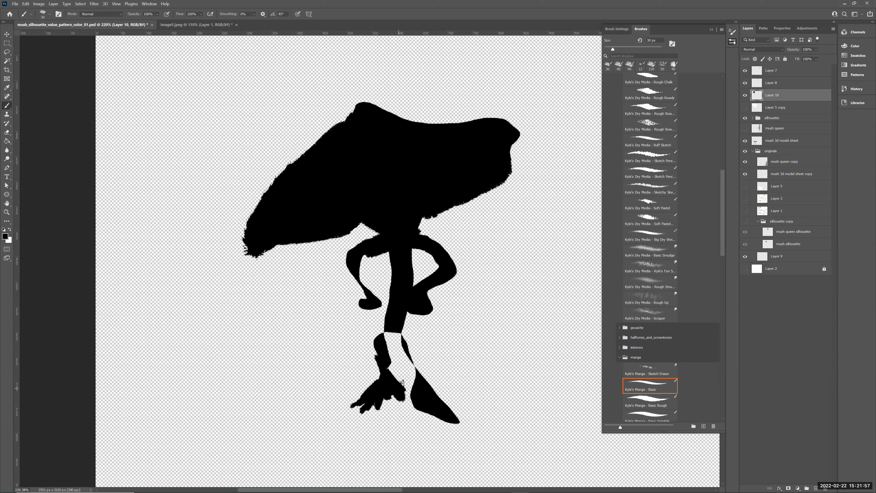
{"action": "mouse_move", "coordinate": [406, 328]}
{"action": "left_mouse_down"}
{"action": "mouse_move", "coordinate": [420, 366]}
{"action": "mouse_move", "coordinate": [414, 377]}
{"action": "left_mouse_up"}
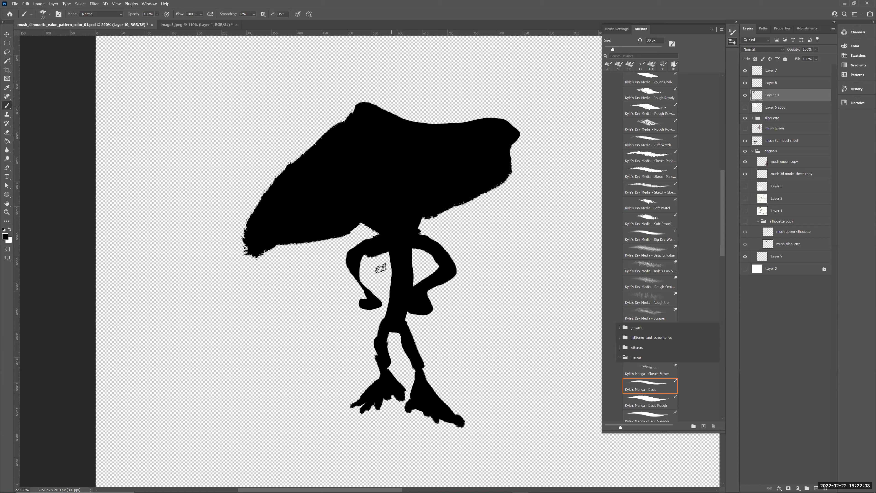
Thicken the silhouette's arms, add fingers to the left hand, and fill in under the cap with 30 and 40 px strokes.
{"action": "left_click_drag", "start_coordinate": [359, 272], "coordinate": [380, 297]}
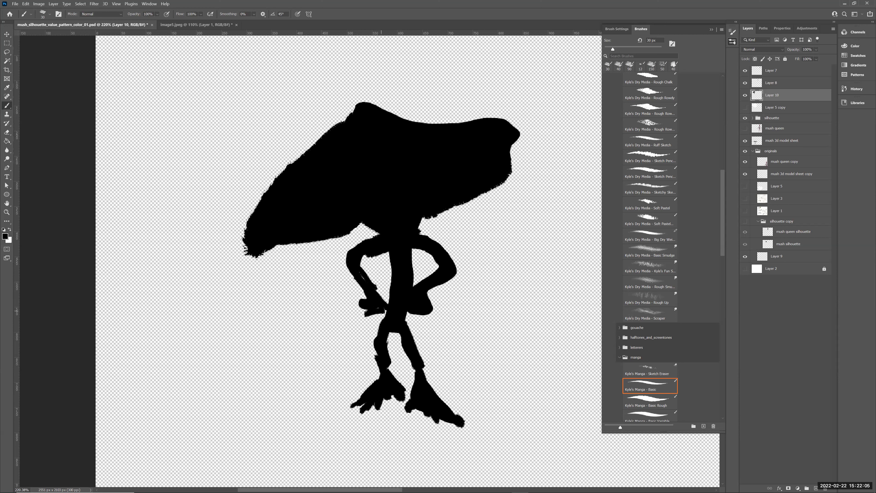
{"action": "mouse_move", "coordinate": [359, 325]}
{"action": "left_mouse_down"}
{"action": "mouse_move", "coordinate": [349, 277]}
{"action": "mouse_move", "coordinate": [364, 261]}
{"action": "mouse_move", "coordinate": [435, 270]}
{"action": "mouse_move", "coordinate": [414, 255]}
{"action": "mouse_move", "coordinate": [415, 285]}
{"action": "left_mouse_up"}
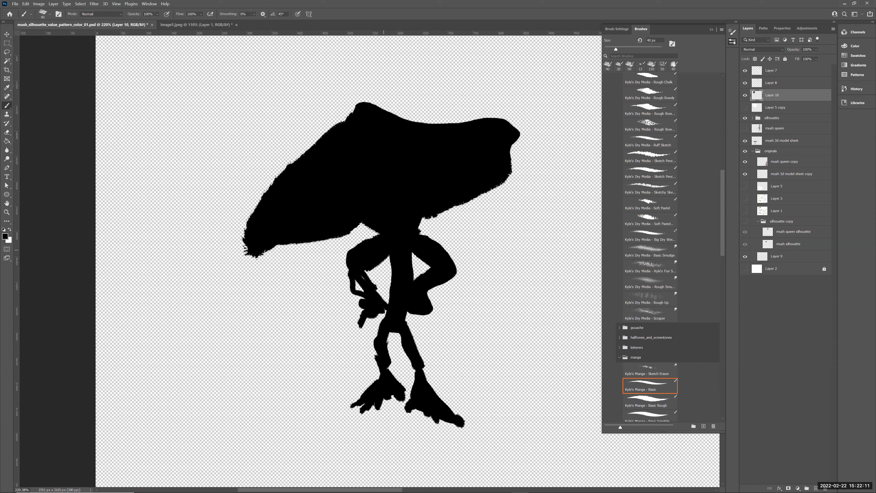
{"action": "left_click_drag", "start_coordinate": [357, 271], "coordinate": [378, 310]}
{"action": "mouse_move", "coordinate": [360, 227]}
{"action": "left_mouse_down"}
{"action": "mouse_move", "coordinate": [433, 223]}
{"action": "mouse_move", "coordinate": [420, 228]}
{"action": "left_mouse_up"}
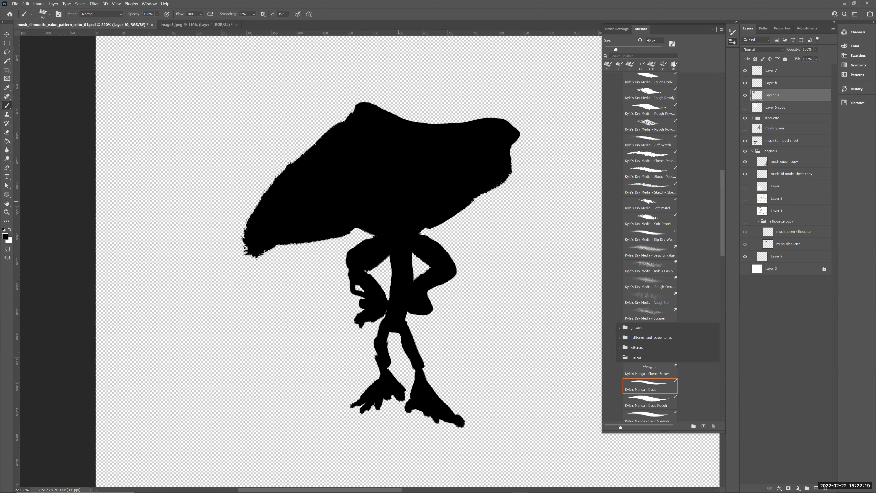
Set the Eraser to the Kyle's Eraser - Natural Edge brush at 50 px.
{"action": "key", "text": "e"}
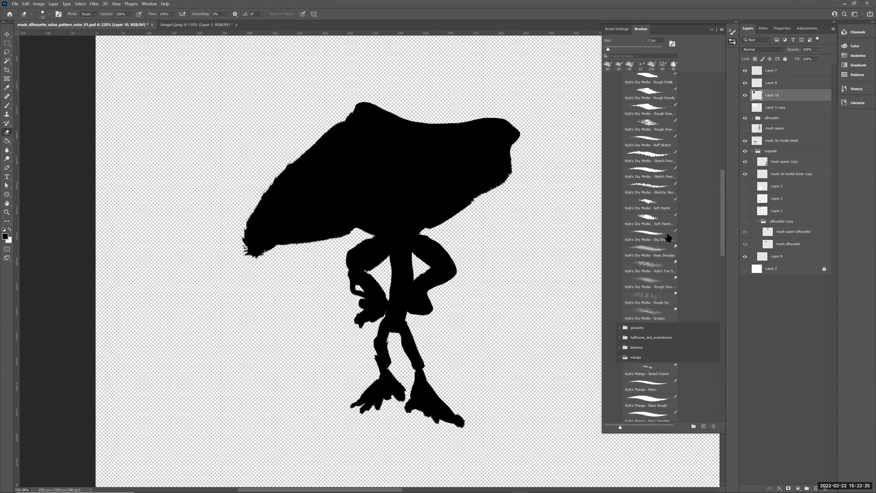
{"action": "left_click", "coordinate": [628, 234]}
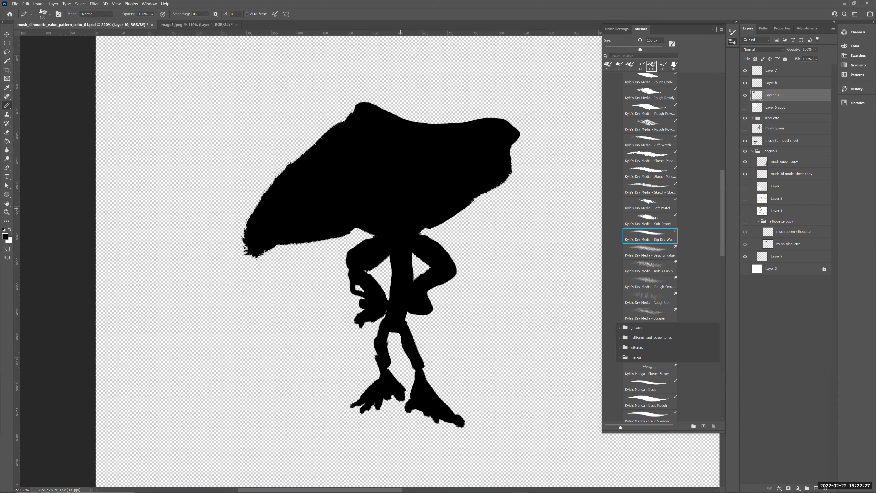
{"action": "key", "text": "e"}
{"action": "right_click", "coordinate": [379, 233]}
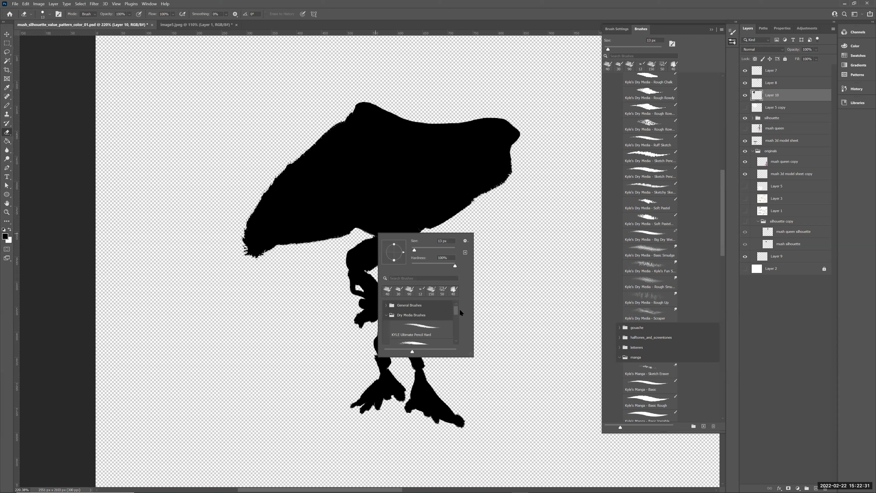
{"action": "mouse_move", "coordinate": [471, 354]}
{"action": "left_mouse_down"}
{"action": "mouse_move", "coordinate": [486, 405]}
{"action": "mouse_move", "coordinate": [515, 449]}
{"action": "mouse_move", "coordinate": [506, 452]}
{"action": "left_mouse_up"}
{"action": "left_click", "coordinate": [424, 421]}
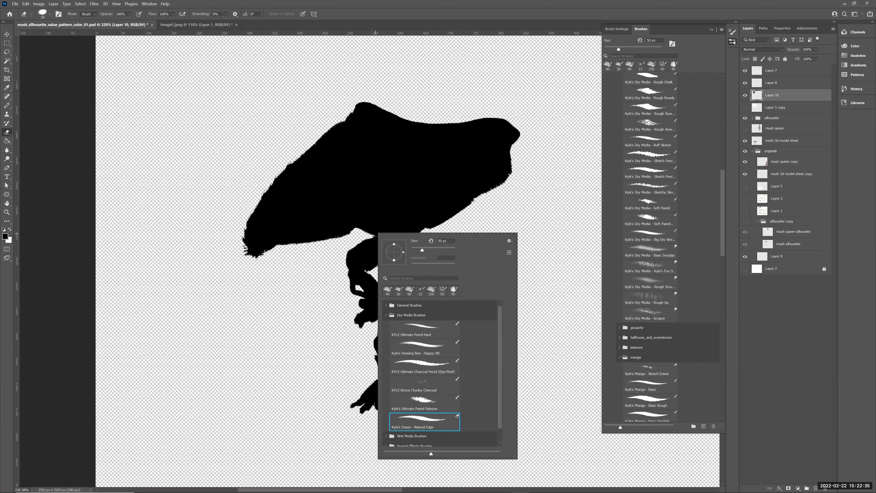
Erase along the cap's underside and upper right edge to sharpen its two tips and clean its contour.
{"action": "left_click", "coordinate": [289, 260]}
{"action": "left_click_drag", "start_coordinate": [329, 243], "coordinate": [313, 244]}
{"action": "mouse_move", "coordinate": [285, 249]}
{"action": "left_mouse_down"}
{"action": "mouse_move", "coordinate": [347, 227]}
{"action": "mouse_move", "coordinate": [327, 237]}
{"action": "mouse_move", "coordinate": [350, 235]}
{"action": "mouse_move", "coordinate": [283, 238]}
{"action": "mouse_move", "coordinate": [260, 247]}
{"action": "mouse_move", "coordinate": [290, 242]}
{"action": "mouse_move", "coordinate": [243, 257]}
{"action": "mouse_move", "coordinate": [350, 236]}
{"action": "mouse_move", "coordinate": [289, 239]}
{"action": "mouse_move", "coordinate": [356, 234]}
{"action": "mouse_move", "coordinate": [252, 250]}
{"action": "left_mouse_up"}
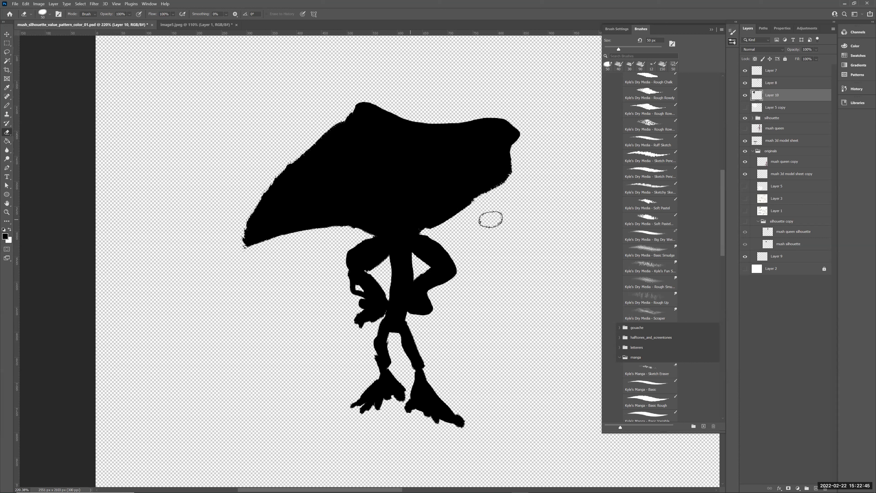
{"action": "mouse_move", "coordinate": [430, 230]}
{"action": "left_mouse_down"}
{"action": "mouse_move", "coordinate": [505, 197]}
{"action": "mouse_move", "coordinate": [469, 203]}
{"action": "mouse_move", "coordinate": [498, 182]}
{"action": "mouse_move", "coordinate": [471, 182]}
{"action": "mouse_move", "coordinate": [505, 171]}
{"action": "left_mouse_up"}
{"action": "mouse_move", "coordinate": [227, 241]}
{"action": "left_mouse_down"}
{"action": "mouse_move", "coordinate": [327, 233]}
{"action": "mouse_move", "coordinate": [491, 180]}
{"action": "mouse_move", "coordinate": [433, 223]}
{"action": "mouse_move", "coordinate": [466, 188]}
{"action": "left_mouse_up"}
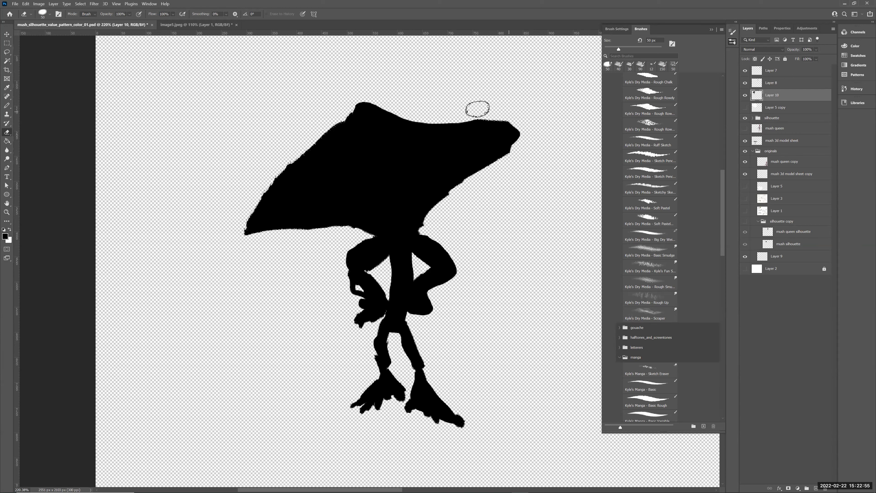
{"action": "mouse_move", "coordinate": [448, 110]}
{"action": "left_mouse_down"}
{"action": "mouse_move", "coordinate": [527, 129]}
{"action": "mouse_move", "coordinate": [452, 111]}
{"action": "mouse_move", "coordinate": [507, 133]}
{"action": "mouse_move", "coordinate": [448, 113]}
{"action": "left_mouse_up"}
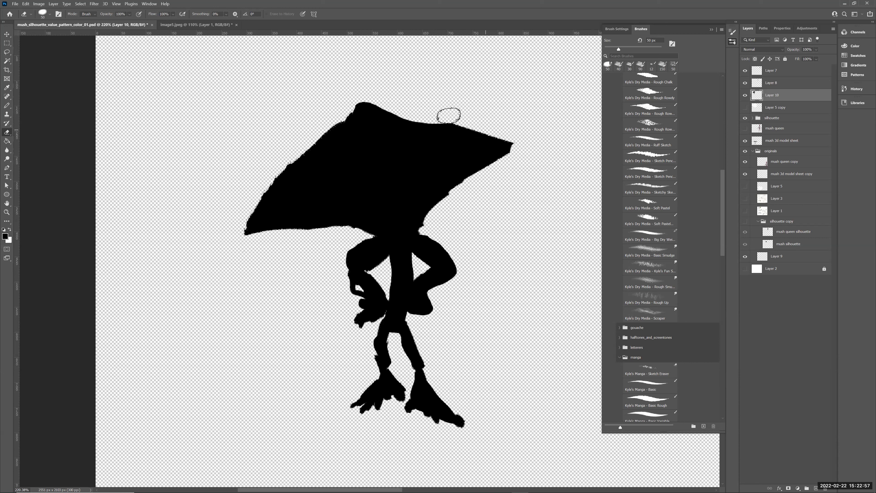
Paint a rough textured edge beneath the cap's right tip using the Kyle's Dry Media Big Dry brush, starting at 80 px.
{"action": "key", "text": "b"}
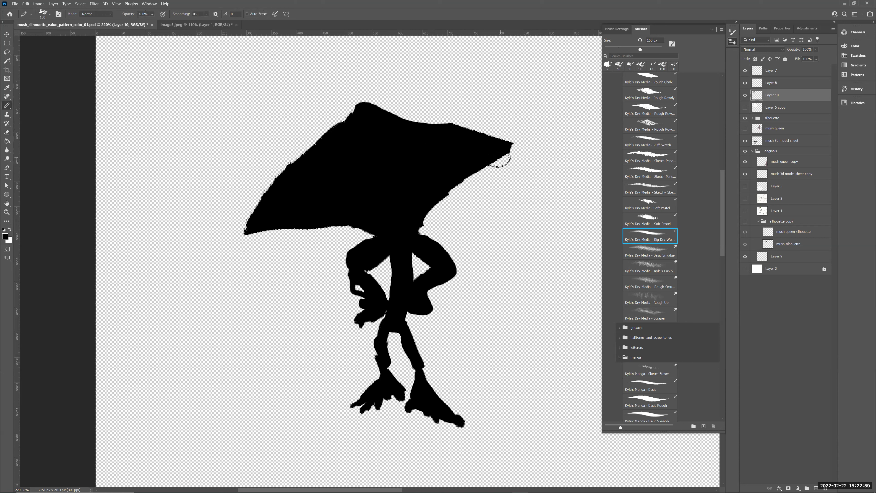
{"action": "key", "text": "bracketleft"}
{"action": "key", "text": "bracketleft"}
{"action": "key", "text": "bracketleft"}
{"action": "key", "text": "bracketleft"}
{"action": "mouse_move", "coordinate": [491, 165]}
{"action": "left_mouse_down"}
{"action": "mouse_move", "coordinate": [511, 140]}
{"action": "mouse_move", "coordinate": [479, 172]}
{"action": "mouse_move", "coordinate": [491, 148]}
{"action": "mouse_move", "coordinate": [479, 155]}
{"action": "mouse_move", "coordinate": [469, 172]}
{"action": "left_mouse_up"}
{"action": "right_click", "coordinate": [484, 161]}
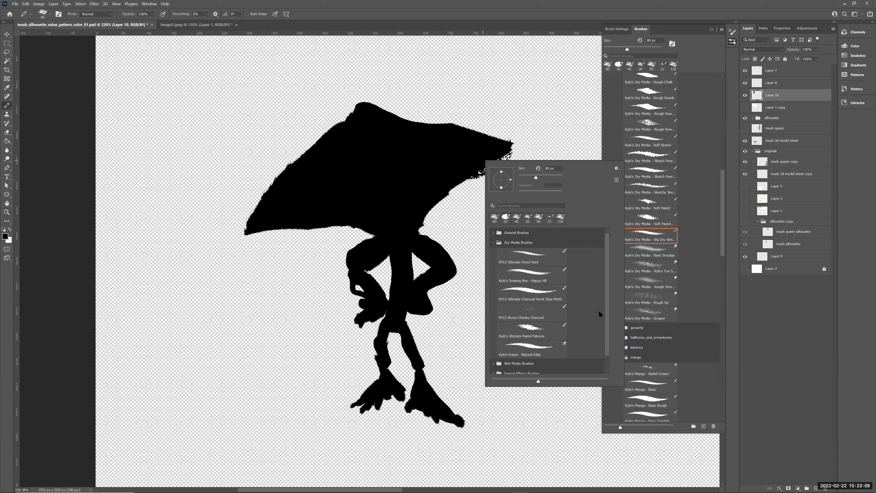
{"action": "left_click", "coordinate": [653, 239]}
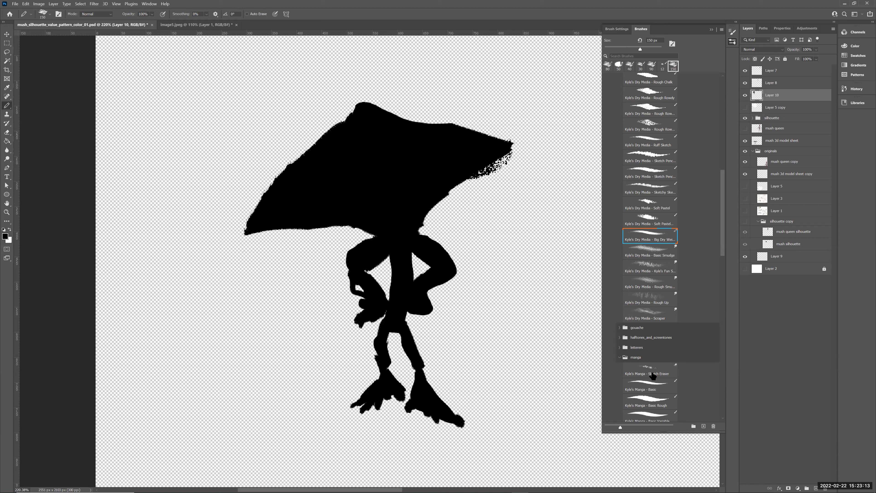
Fill the cap's rough lower-right edge with the Kyle's Manga - Basic brush at 45 px and trim it to a clean slope.
{"action": "left_click", "coordinate": [653, 384]}
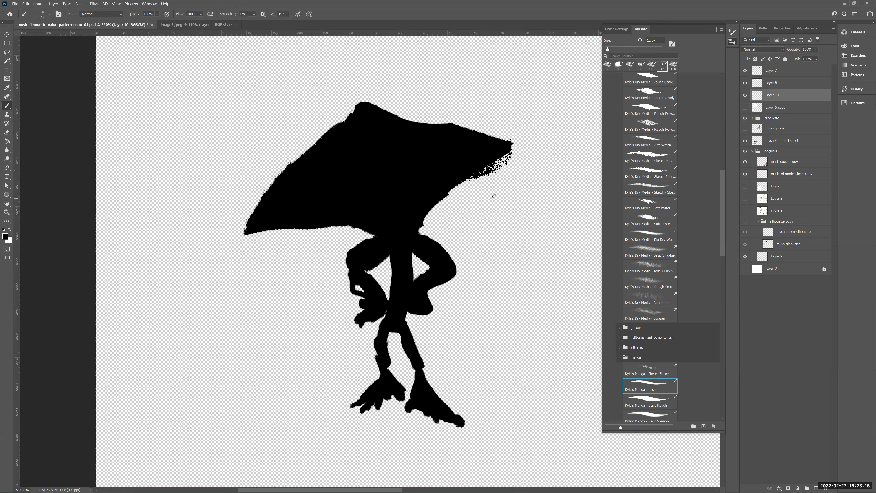
{"action": "key", "text": "]"}
{"action": "key", "text": "]"}
{"action": "key", "text": "]"}
{"action": "key", "text": "]"}
{"action": "key", "text": "]"}
{"action": "key", "text": "]"}
{"action": "key", "text": "]"}
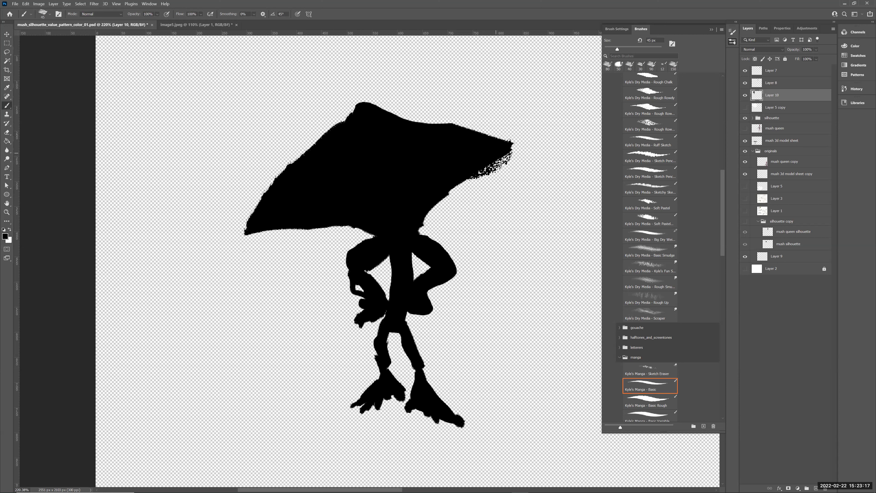
{"action": "left_click_drag", "start_coordinate": [495, 168], "coordinate": [514, 149]}
{"action": "left_click_drag", "start_coordinate": [461, 182], "coordinate": [492, 172]}
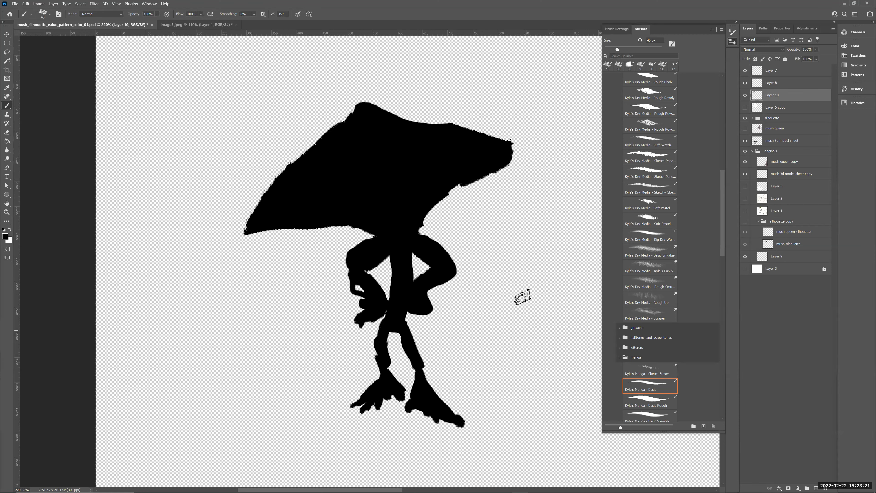
{"action": "left_click_drag", "start_coordinate": [468, 193], "coordinate": [525, 151]}
{"action": "left_click_drag", "start_coordinate": [491, 173], "coordinate": [461, 191]}
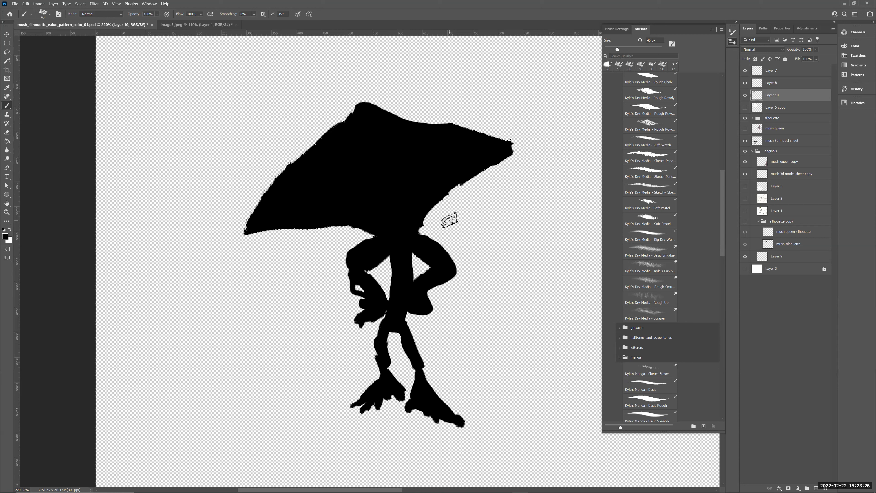
Choose the 70 px Kyle's Dry Media - Basic Smudge brush and cut back the cap's tips and upper-left edge.
{"action": "left_click", "coordinate": [649, 251]}
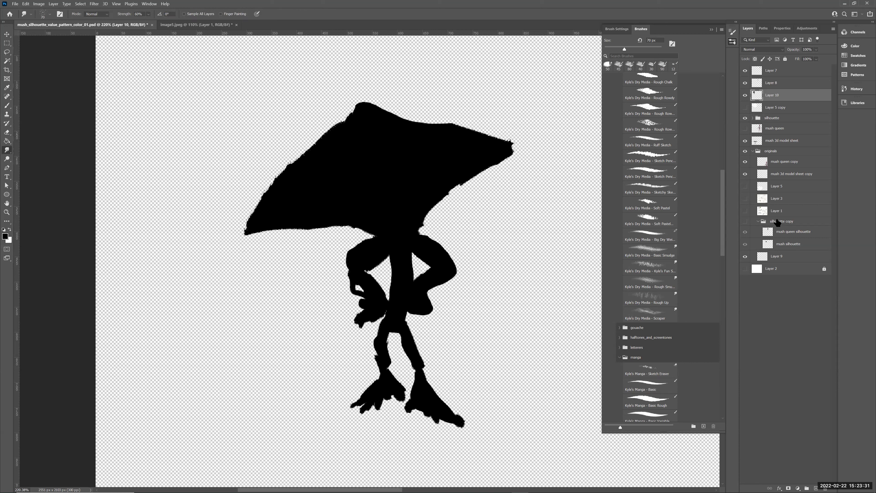
{"action": "mouse_move", "coordinate": [723, 188]}
{"action": "left_mouse_down"}
{"action": "mouse_move", "coordinate": [728, 106]}
{"action": "mouse_move", "coordinate": [725, 311]}
{"action": "mouse_move", "coordinate": [715, 206]}
{"action": "mouse_move", "coordinate": [726, 376]}
{"action": "mouse_move", "coordinate": [717, 216]}
{"action": "left_mouse_up"}
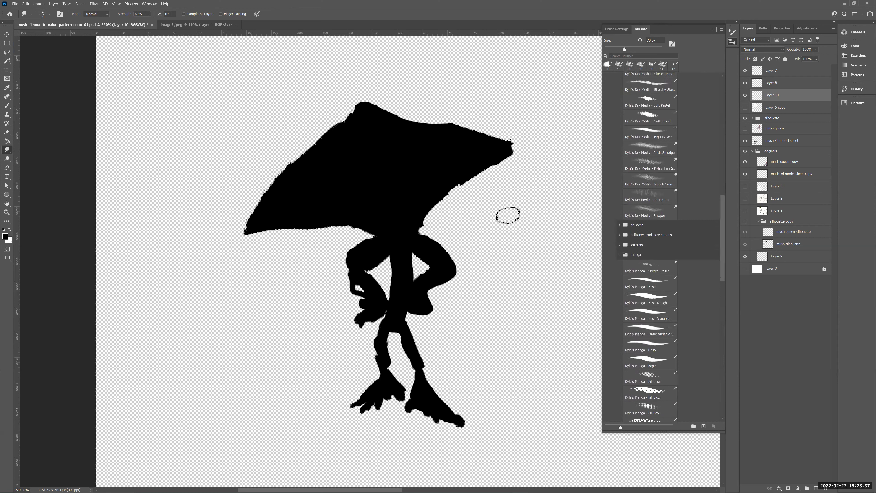
{"action": "mouse_move", "coordinate": [533, 141]}
{"action": "left_mouse_down"}
{"action": "mouse_move", "coordinate": [515, 156]}
{"action": "mouse_move", "coordinate": [530, 146]}
{"action": "mouse_move", "coordinate": [509, 134]}
{"action": "mouse_move", "coordinate": [525, 154]}
{"action": "left_mouse_up"}
{"action": "left_click_drag", "start_coordinate": [247, 242], "coordinate": [255, 235]}
{"action": "left_click_drag", "start_coordinate": [269, 176], "coordinate": [330, 118]}
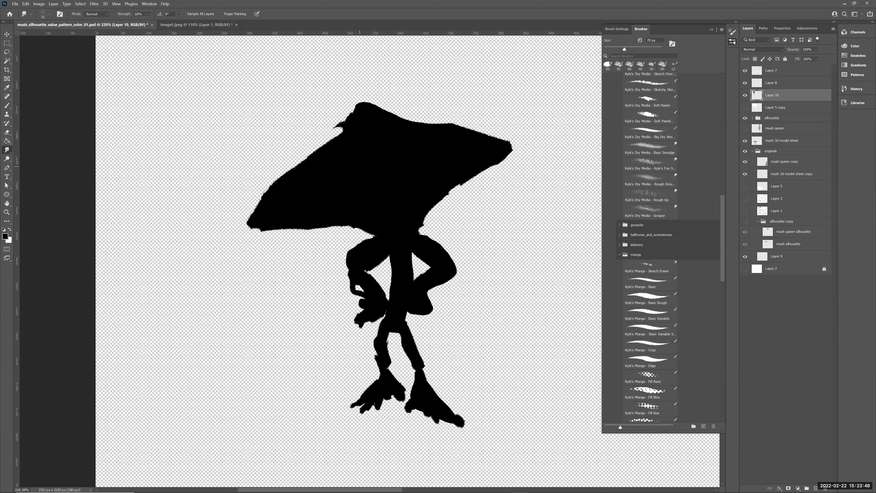
Smudge the cap's contour outward along its upper edges, right tip and underside into a soft, blurred outline.
{"action": "mouse_move", "coordinate": [341, 126]}
{"action": "left_mouse_down"}
{"action": "mouse_move", "coordinate": [320, 146]}
{"action": "mouse_move", "coordinate": [326, 149]}
{"action": "mouse_move", "coordinate": [342, 131]}
{"action": "mouse_move", "coordinate": [302, 160]}
{"action": "mouse_move", "coordinate": [279, 161]}
{"action": "left_mouse_up"}
{"action": "mouse_move", "coordinate": [253, 188]}
{"action": "left_mouse_down"}
{"action": "mouse_move", "coordinate": [273, 175]}
{"action": "mouse_move", "coordinate": [250, 217]}
{"action": "mouse_move", "coordinate": [333, 141]}
{"action": "mouse_move", "coordinate": [338, 115]}
{"action": "mouse_move", "coordinate": [411, 114]}
{"action": "mouse_move", "coordinate": [473, 133]}
{"action": "mouse_move", "coordinate": [352, 102]}
{"action": "mouse_move", "coordinate": [417, 102]}
{"action": "mouse_move", "coordinate": [489, 121]}
{"action": "mouse_move", "coordinate": [505, 158]}
{"action": "left_mouse_up"}
{"action": "mouse_move", "coordinate": [433, 215]}
{"action": "left_mouse_down"}
{"action": "mouse_move", "coordinate": [471, 194]}
{"action": "mouse_move", "coordinate": [445, 186]}
{"action": "mouse_move", "coordinate": [417, 221]}
{"action": "left_mouse_up"}
{"action": "mouse_move", "coordinate": [239, 233]}
{"action": "left_mouse_down"}
{"action": "mouse_move", "coordinate": [355, 242]}
{"action": "mouse_move", "coordinate": [333, 244]}
{"action": "mouse_move", "coordinate": [362, 238]}
{"action": "mouse_move", "coordinate": [331, 266]}
{"action": "left_mouse_up"}
Smudge the outer edges of both arms, the left hand and the feet so their outlines blur.
{"action": "mouse_move", "coordinate": [346, 302]}
{"action": "left_mouse_down"}
{"action": "mouse_move", "coordinate": [357, 286]}
{"action": "mouse_move", "coordinate": [354, 301]}
{"action": "left_mouse_up"}
{"action": "left_click_drag", "start_coordinate": [451, 286], "coordinate": [433, 241]}
{"action": "mouse_move", "coordinate": [393, 409]}
{"action": "left_mouse_down"}
{"action": "mouse_move", "coordinate": [420, 422]}
{"action": "mouse_move", "coordinate": [383, 426]}
{"action": "mouse_move", "coordinate": [450, 438]}
{"action": "mouse_move", "coordinate": [425, 434]}
{"action": "mouse_move", "coordinate": [478, 429]}
{"action": "left_mouse_up"}
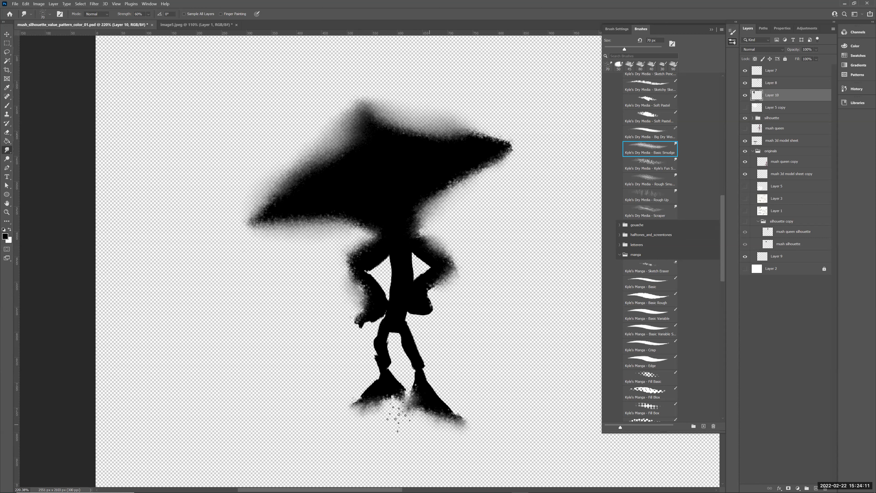
{"action": "left_click_drag", "start_coordinate": [418, 414], "coordinate": [437, 422]}
{"action": "left_click_drag", "start_coordinate": [375, 402], "coordinate": [346, 422]}
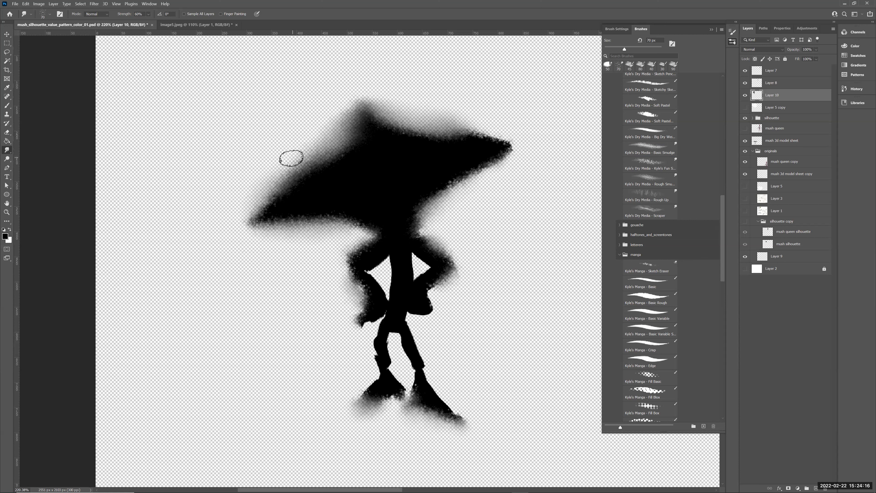
Trim the blurred cap into a flatter pointed shape, clear its underside around the neck, and soften the peak.
{"action": "mouse_move", "coordinate": [289, 157]}
{"action": "left_mouse_down"}
{"action": "mouse_move", "coordinate": [275, 174]}
{"action": "mouse_move", "coordinate": [355, 109]}
{"action": "mouse_move", "coordinate": [323, 121]}
{"action": "mouse_move", "coordinate": [326, 140]}
{"action": "mouse_move", "coordinate": [317, 133]}
{"action": "mouse_move", "coordinate": [271, 158]}
{"action": "mouse_move", "coordinate": [338, 130]}
{"action": "mouse_move", "coordinate": [276, 176]}
{"action": "mouse_move", "coordinate": [358, 96]}
{"action": "left_mouse_up"}
{"action": "mouse_move", "coordinate": [463, 110]}
{"action": "left_mouse_down"}
{"action": "mouse_move", "coordinate": [378, 108]}
{"action": "mouse_move", "coordinate": [475, 118]}
{"action": "mouse_move", "coordinate": [519, 133]}
{"action": "left_mouse_up"}
{"action": "mouse_move", "coordinate": [282, 259]}
{"action": "left_mouse_down"}
{"action": "mouse_move", "coordinate": [327, 245]}
{"action": "mouse_move", "coordinate": [307, 237]}
{"action": "mouse_move", "coordinate": [353, 237]}
{"action": "mouse_move", "coordinate": [245, 239]}
{"action": "mouse_move", "coordinate": [365, 234]}
{"action": "mouse_move", "coordinate": [483, 212]}
{"action": "mouse_move", "coordinate": [432, 224]}
{"action": "mouse_move", "coordinate": [434, 211]}
{"action": "mouse_move", "coordinate": [411, 225]}
{"action": "mouse_move", "coordinate": [297, 234]}
{"action": "mouse_move", "coordinate": [352, 227]}
{"action": "left_mouse_up"}
{"action": "mouse_move", "coordinate": [440, 217]}
{"action": "left_mouse_down"}
{"action": "mouse_move", "coordinate": [426, 209]}
{"action": "mouse_move", "coordinate": [463, 190]}
{"action": "left_mouse_up"}
{"action": "left_click_drag", "start_coordinate": [370, 228], "coordinate": [382, 228]}
{"action": "mouse_move", "coordinate": [433, 218]}
{"action": "left_mouse_down"}
{"action": "mouse_move", "coordinate": [461, 194]}
{"action": "mouse_move", "coordinate": [411, 211]}
{"action": "left_mouse_up"}
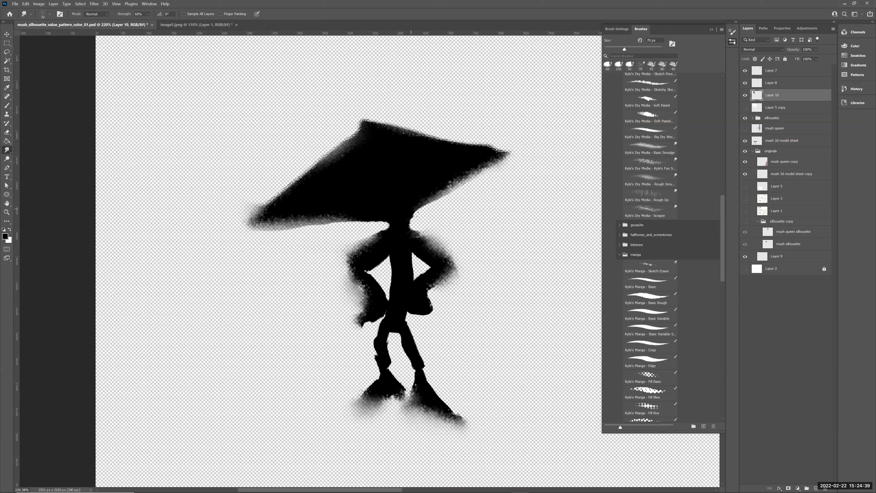
{"action": "left_click_drag", "start_coordinate": [368, 113], "coordinate": [352, 124]}
{"action": "left_click_drag", "start_coordinate": [382, 226], "coordinate": [389, 224]}
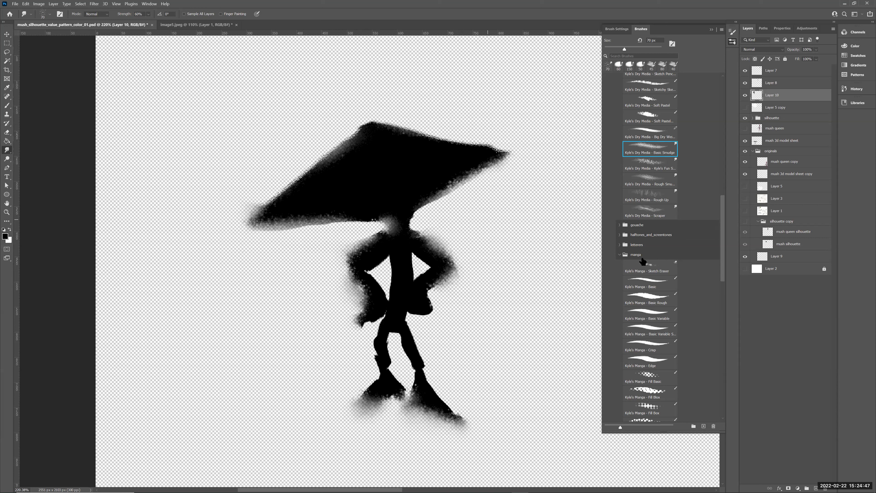
Repaint the neck, the cap's underside and its two tips with the Kyle's Manga - Basic brush at 35 px.
{"action": "left_click", "coordinate": [661, 284]}
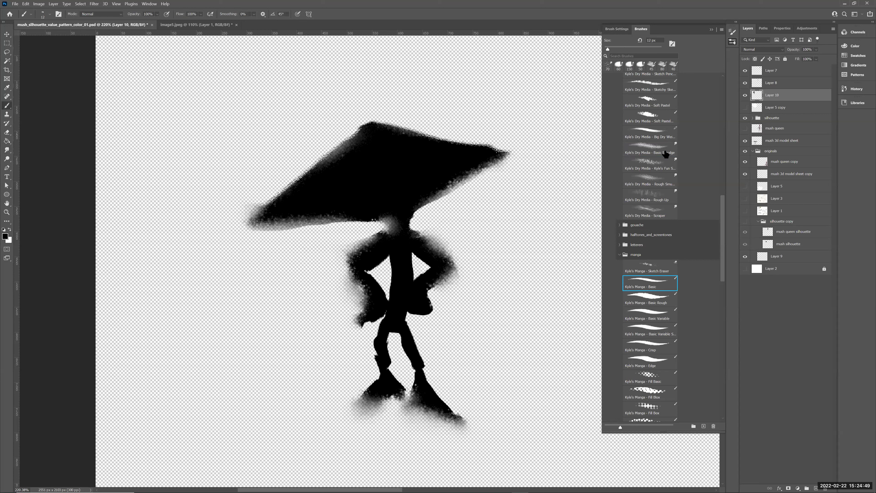
{"action": "right_click", "coordinate": [643, 150]}
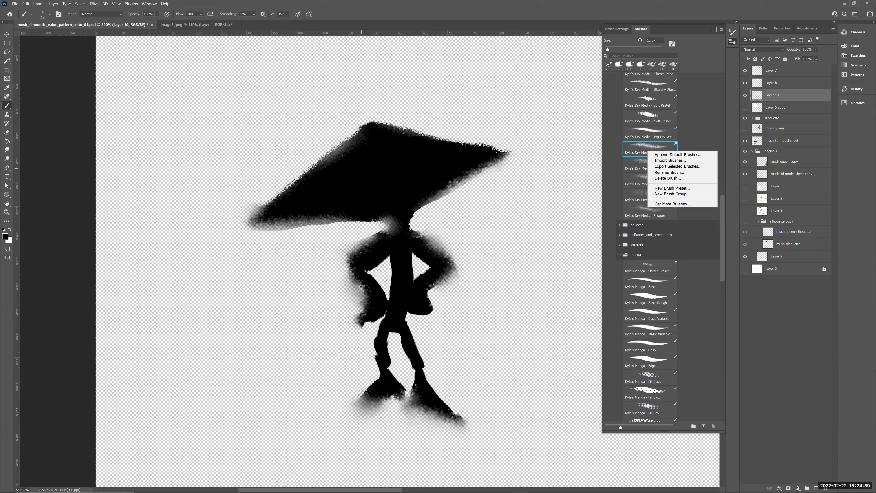
{"action": "key", "text": "Escape"}
{"action": "left_click", "coordinate": [654, 283]}
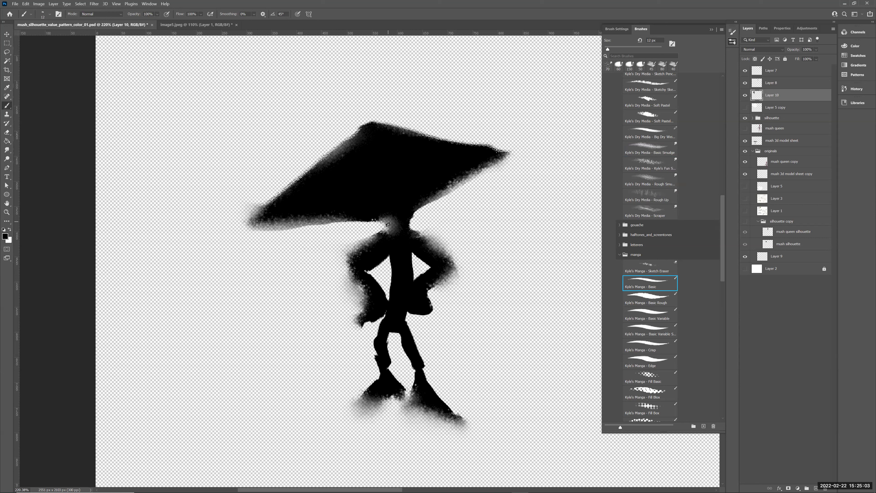
{"action": "key", "text": "bracketright"}
{"action": "key", "text": "bracketright"}
{"action": "mouse_move", "coordinate": [385, 216]}
{"action": "left_mouse_down"}
{"action": "mouse_move", "coordinate": [400, 236]}
{"action": "mouse_move", "coordinate": [406, 231]}
{"action": "left_mouse_up"}
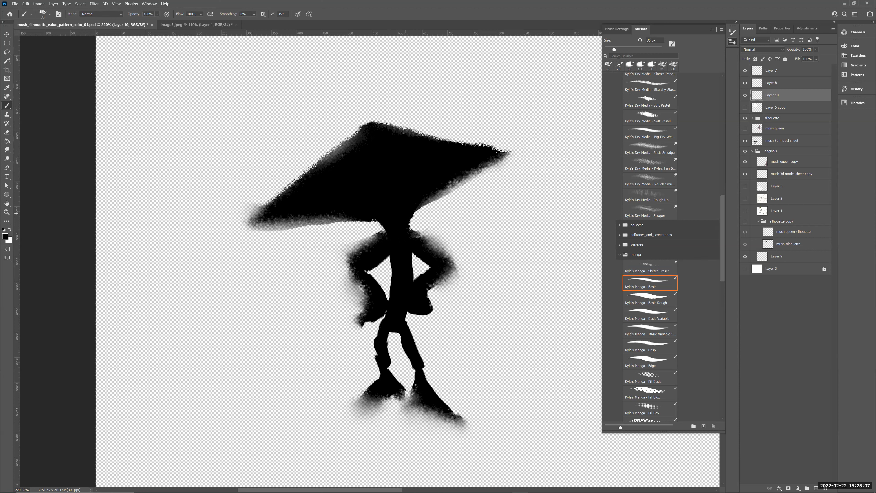
{"action": "left_click_drag", "start_coordinate": [259, 212], "coordinate": [346, 219]}
{"action": "left_click_drag", "start_coordinate": [484, 170], "coordinate": [505, 158]}
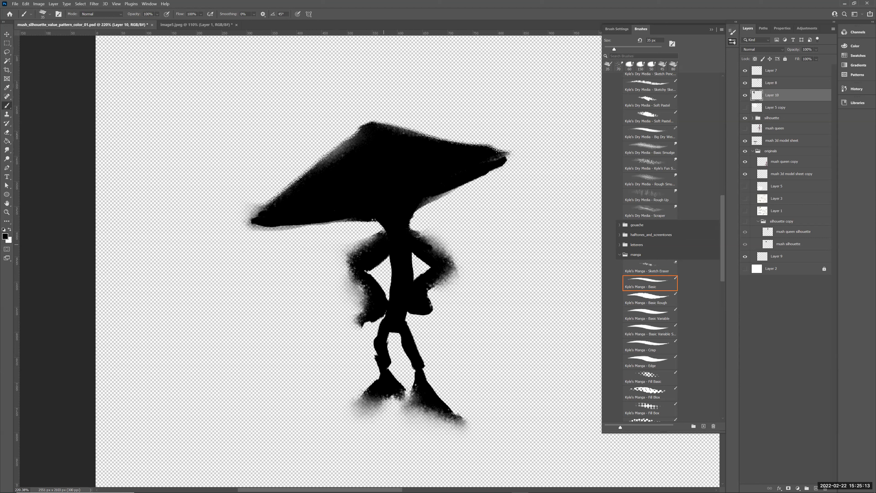
Paint a solid right shoulder and erase the blur around the left arm with a 35 px Eraser.
{"action": "left_click_drag", "start_coordinate": [412, 234], "coordinate": [439, 246]}
{"action": "key", "text": "e"}
{"action": "key", "text": "bracketright"}
{"action": "key", "text": "bracketleft"}
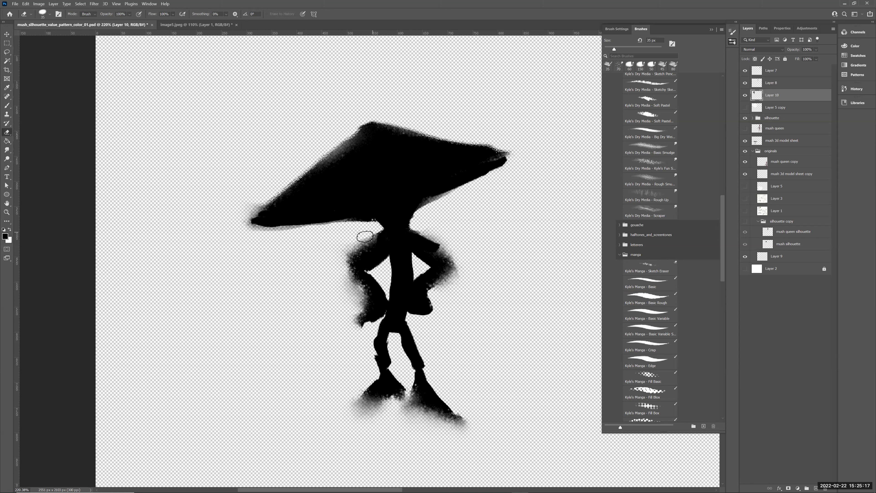
{"action": "mouse_move", "coordinate": [346, 257]}
{"action": "left_mouse_down"}
{"action": "mouse_move", "coordinate": [364, 241]}
{"action": "mouse_move", "coordinate": [343, 270]}
{"action": "mouse_move", "coordinate": [357, 291]}
{"action": "mouse_move", "coordinate": [353, 301]}
{"action": "mouse_move", "coordinate": [340, 297]}
{"action": "mouse_move", "coordinate": [349, 306]}
{"action": "mouse_move", "coordinate": [336, 289]}
{"action": "mouse_move", "coordinate": [366, 304]}
{"action": "left_mouse_up"}
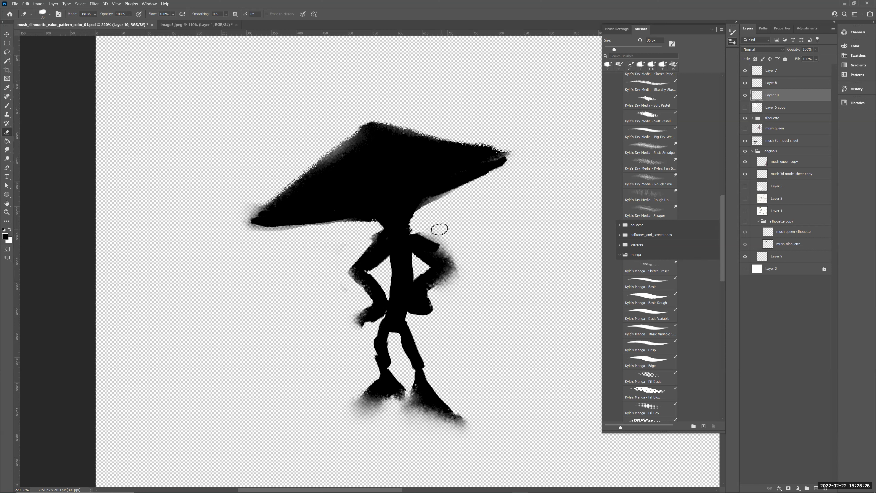
Paint a wide angular collar across both shoulders and erase the gaps between the arms and torso wider.
{"action": "key", "text": "b"}
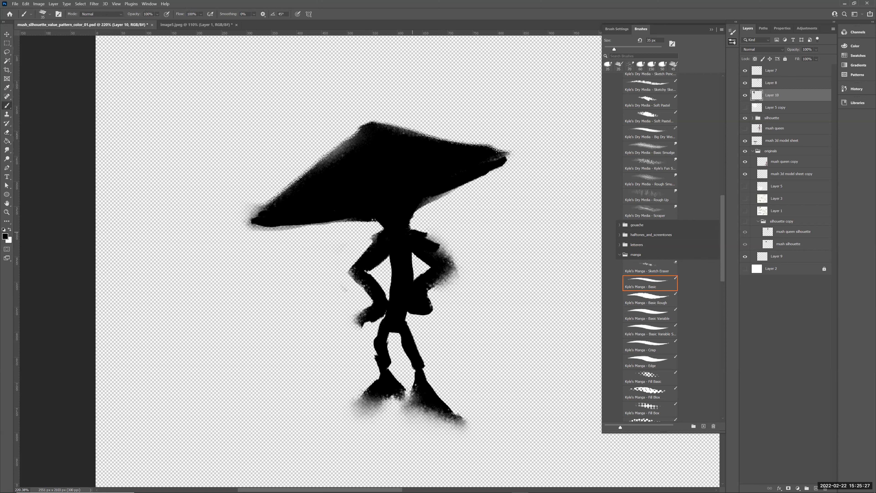
{"action": "left_click_drag", "start_coordinate": [383, 229], "coordinate": [357, 246]}
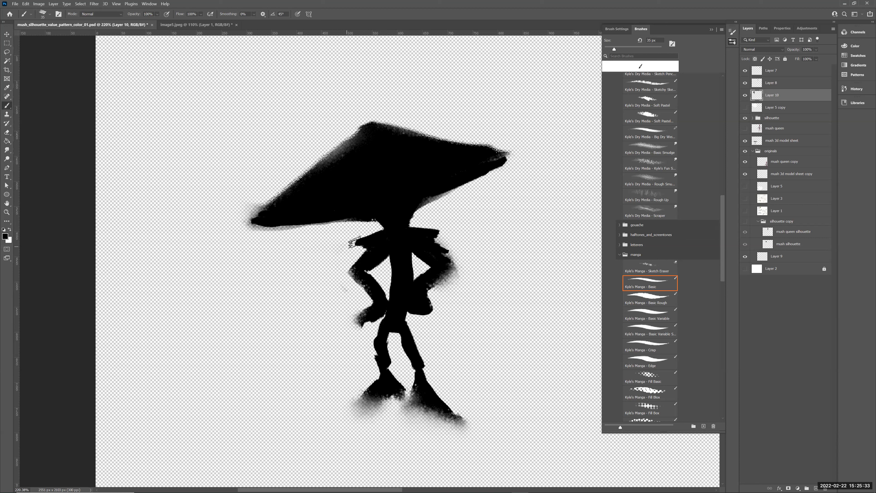
{"action": "left_click_drag", "start_coordinate": [378, 266], "coordinate": [372, 272]}
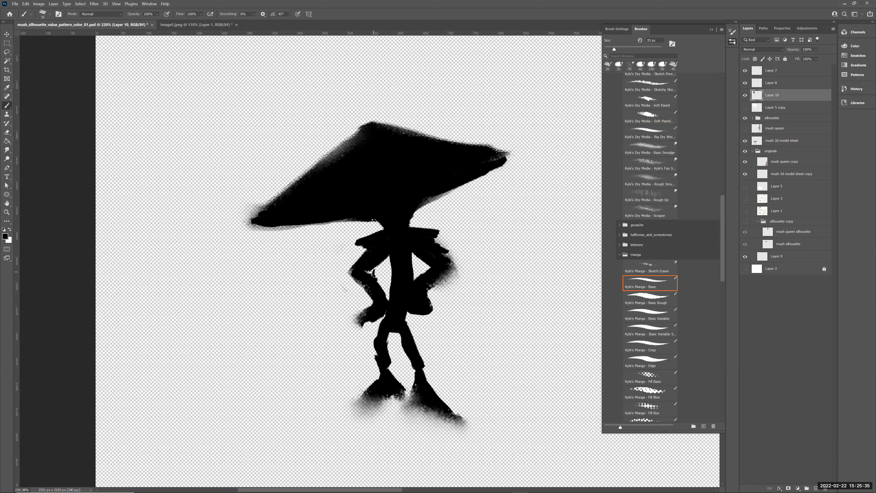
{"action": "key", "text": "e"}
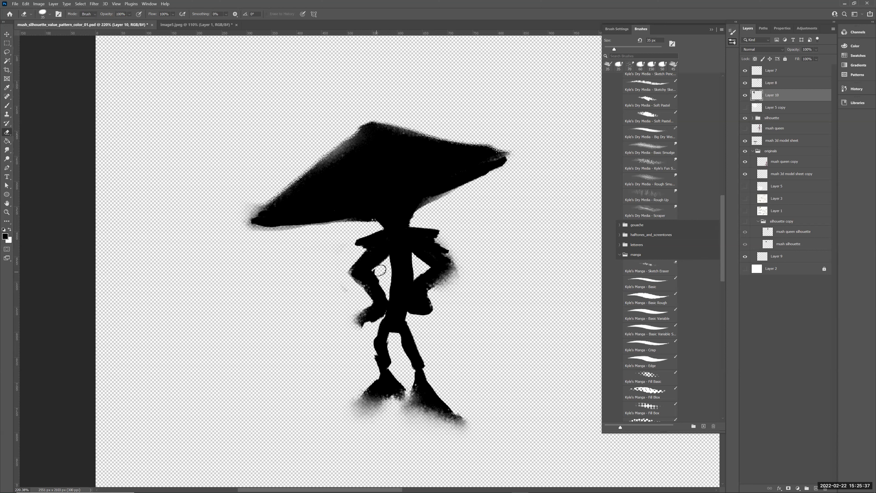
{"action": "mouse_move", "coordinate": [377, 266]}
{"action": "left_mouse_down"}
{"action": "mouse_move", "coordinate": [447, 260]}
{"action": "mouse_move", "coordinate": [423, 258]}
{"action": "left_mouse_up"}
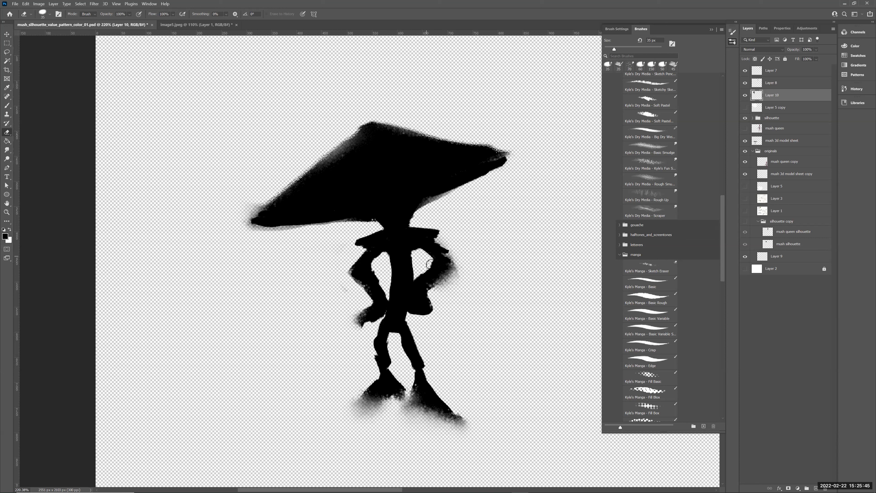
Repaint the feet with bulkier shapes and distinct toes, and thicken the forearms and hands with the Kyle's Manga - Basic brush.
{"action": "left_click", "coordinate": [651, 283]}
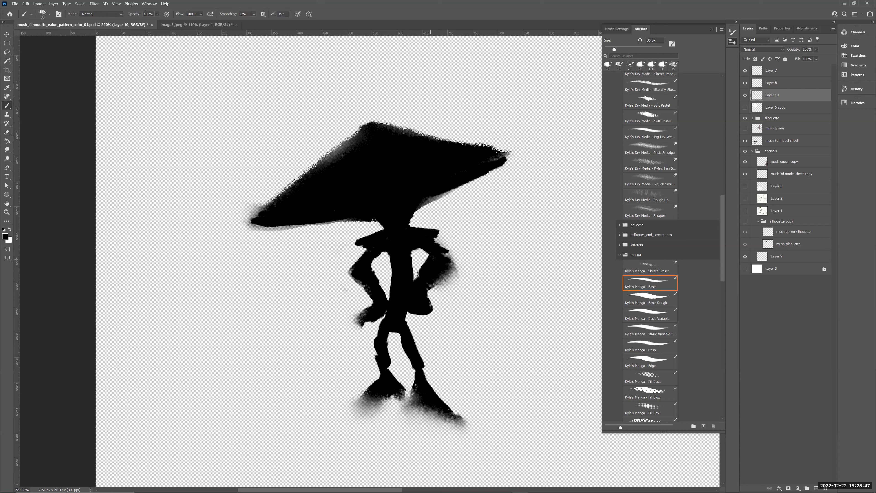
{"action": "left_click_drag", "start_coordinate": [381, 274], "coordinate": [382, 278]}
{"action": "mouse_move", "coordinate": [376, 353]}
{"action": "left_mouse_down"}
{"action": "mouse_move", "coordinate": [378, 373]}
{"action": "mouse_move", "coordinate": [401, 377]}
{"action": "mouse_move", "coordinate": [355, 398]}
{"action": "left_mouse_up"}
{"action": "mouse_move", "coordinate": [409, 388]}
{"action": "left_mouse_down"}
{"action": "mouse_move", "coordinate": [414, 373]}
{"action": "mouse_move", "coordinate": [408, 405]}
{"action": "mouse_move", "coordinate": [411, 366]}
{"action": "mouse_move", "coordinate": [454, 403]}
{"action": "mouse_move", "coordinate": [436, 414]}
{"action": "mouse_move", "coordinate": [448, 417]}
{"action": "left_mouse_up"}
{"action": "left_click_drag", "start_coordinate": [385, 279], "coordinate": [379, 285]}
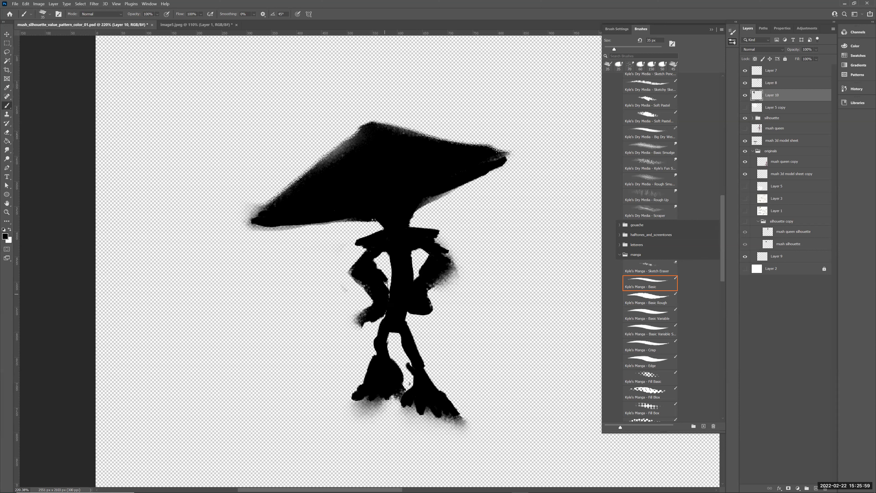
{"action": "left_click_drag", "start_coordinate": [417, 315], "coordinate": [432, 319]}
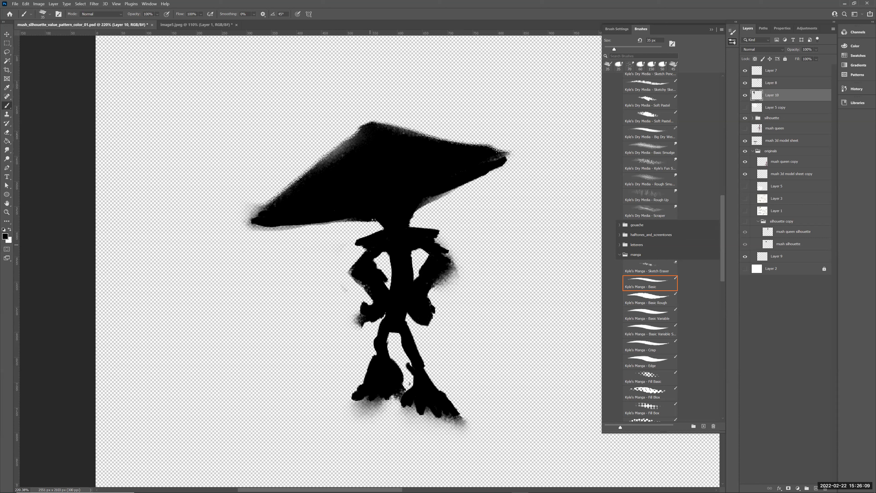
Paint a cape over the left arm down to knee height with a 125 px brush and erase its hem to a ragged point.
{"action": "key", "text": "bracketright"}
{"action": "key", "text": "bracketright"}
{"action": "key", "text": "bracketright"}
{"action": "key", "text": "bracketright"}
{"action": "key", "text": "bracketright"}
{"action": "key", "text": "bracketright"}
{"action": "key", "text": "bracketright"}
{"action": "mouse_move", "coordinate": [367, 246]}
{"action": "left_mouse_down"}
{"action": "mouse_move", "coordinate": [350, 292]}
{"action": "mouse_move", "coordinate": [312, 339]}
{"action": "mouse_move", "coordinate": [284, 346]}
{"action": "mouse_move", "coordinate": [345, 331]}
{"action": "left_mouse_up"}
{"action": "mouse_move", "coordinate": [376, 288]}
{"action": "left_mouse_down"}
{"action": "mouse_move", "coordinate": [343, 339]}
{"action": "mouse_move", "coordinate": [395, 247]}
{"action": "mouse_move", "coordinate": [394, 228]}
{"action": "mouse_move", "coordinate": [410, 236]}
{"action": "left_mouse_up"}
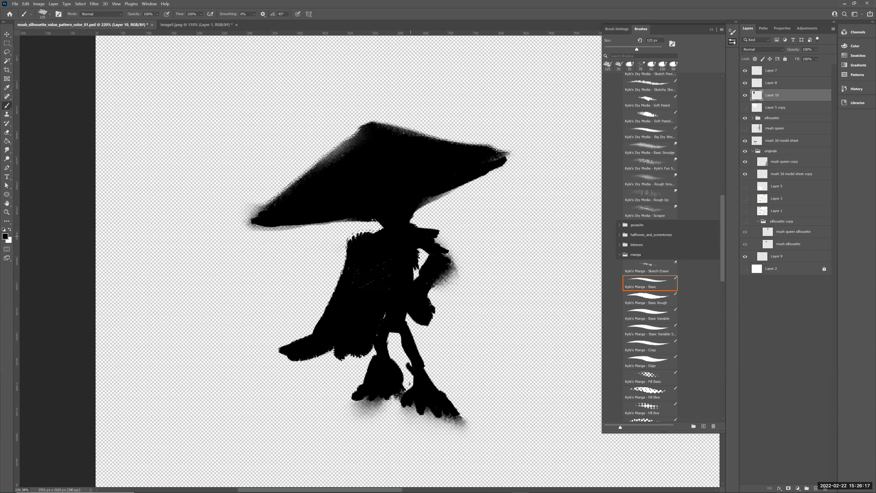
{"action": "key", "text": "e"}
{"action": "mouse_move", "coordinate": [288, 338]}
{"action": "left_mouse_down"}
{"action": "mouse_move", "coordinate": [295, 342]}
{"action": "mouse_move", "coordinate": [278, 358]}
{"action": "mouse_move", "coordinate": [362, 358]}
{"action": "left_mouse_up"}
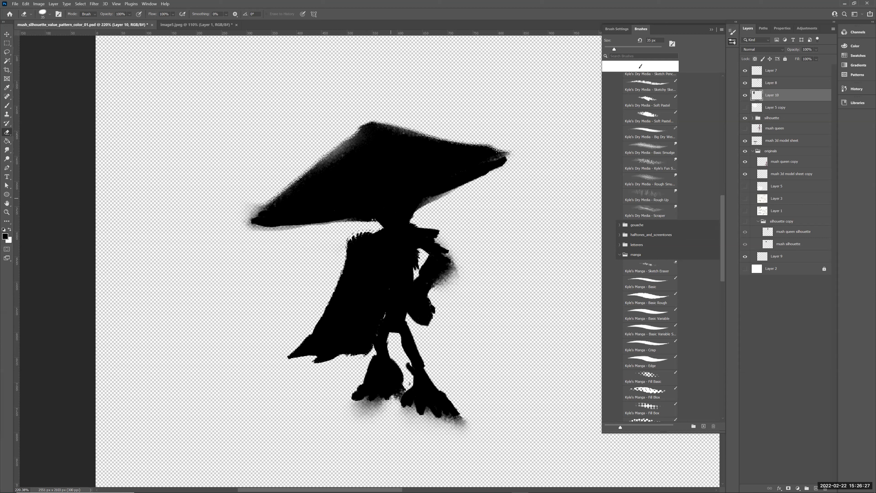
Reduce the brush to 60 px and fill in the neck where it meets the cap's underside.
{"action": "key", "text": "b"}
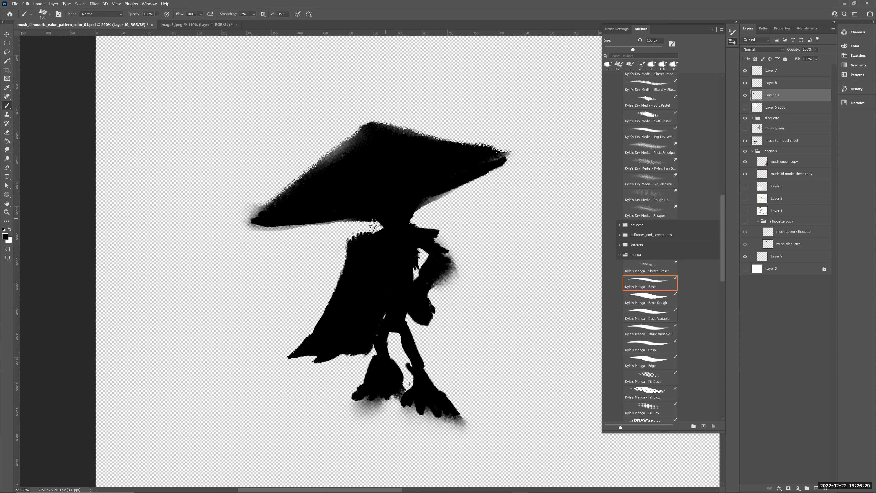
{"action": "key", "text": "bracketleft"}
{"action": "key", "text": "bracketleft"}
{"action": "key", "text": "bracketleft"}
{"action": "key", "text": "bracketleft"}
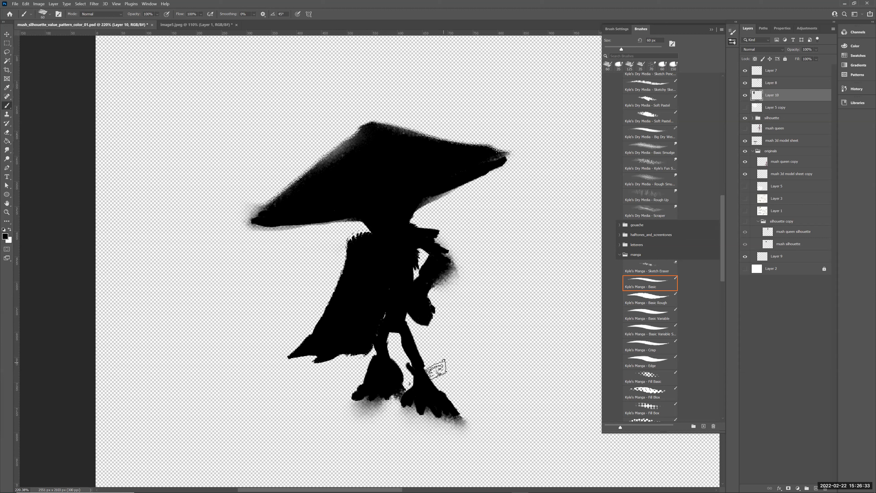
Paint a rough, uneven ground patch beneath both feet, extending past them on either side.
{"action": "key", "text": "e"}
{"action": "mouse_move", "coordinate": [453, 412]}
{"action": "left_mouse_down"}
{"action": "mouse_move", "coordinate": [461, 425]}
{"action": "mouse_move", "coordinate": [383, 409]}
{"action": "mouse_move", "coordinate": [391, 401]}
{"action": "mouse_move", "coordinate": [343, 404]}
{"action": "mouse_move", "coordinate": [475, 414]}
{"action": "mouse_move", "coordinate": [354, 413]}
{"action": "left_mouse_up"}
{"action": "key", "text": "b"}
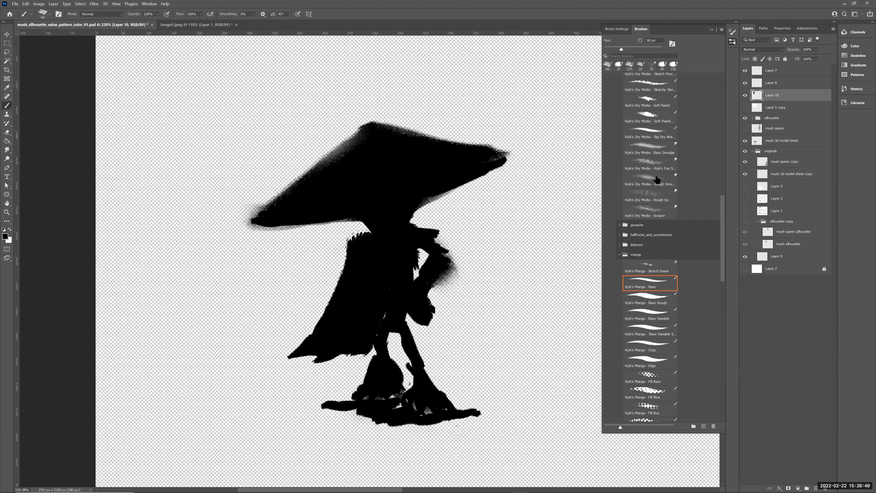
Smudge the ground patch into a soft, feathered shadow beneath the feet with the Kyle's Dry Media rough smudge brush.
{"action": "left_click", "coordinate": [650, 179]}
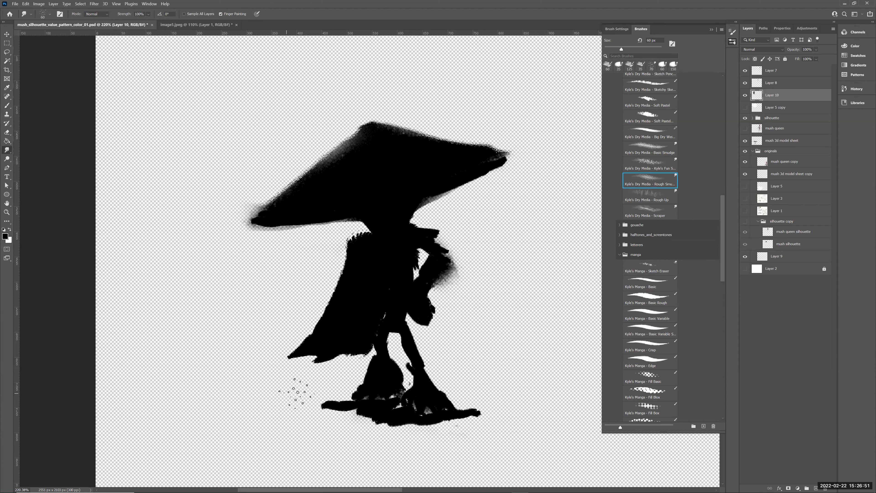
{"action": "left_click_drag", "start_coordinate": [366, 422], "coordinate": [318, 409]}
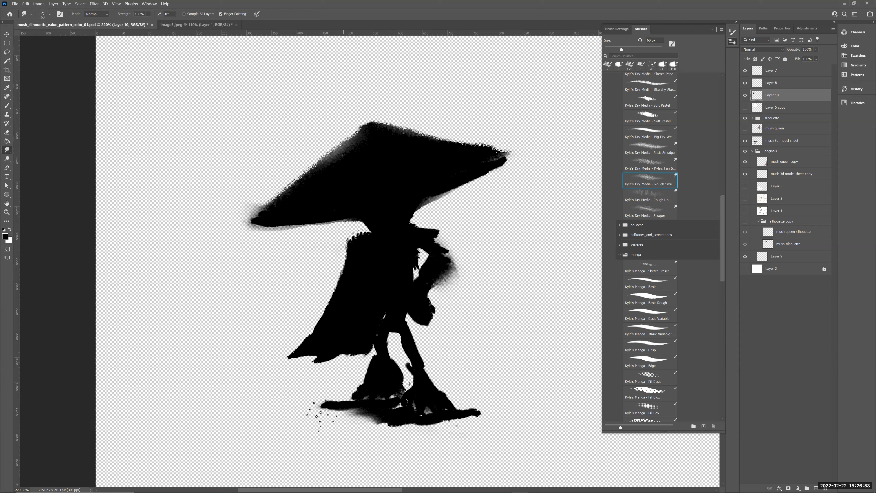
{"action": "mouse_move", "coordinate": [389, 429]}
{"action": "left_mouse_down"}
{"action": "mouse_move", "coordinate": [407, 416]}
{"action": "mouse_move", "coordinate": [483, 413]}
{"action": "mouse_move", "coordinate": [434, 431]}
{"action": "mouse_move", "coordinate": [300, 409]}
{"action": "mouse_move", "coordinate": [505, 407]}
{"action": "mouse_move", "coordinate": [309, 410]}
{"action": "mouse_move", "coordinate": [406, 395]}
{"action": "mouse_move", "coordinate": [335, 403]}
{"action": "left_mouse_up"}
{"action": "left_click_drag", "start_coordinate": [403, 402], "coordinate": [383, 408]}
Repaint the toes of both feet and firm up the smudged elbow with the 40 px Kyle's Manga - Basic brush.
{"action": "key", "text": "b"}
{"action": "key", "text": "b"}
{"action": "left_click_drag", "start_coordinate": [373, 388], "coordinate": [378, 387]}
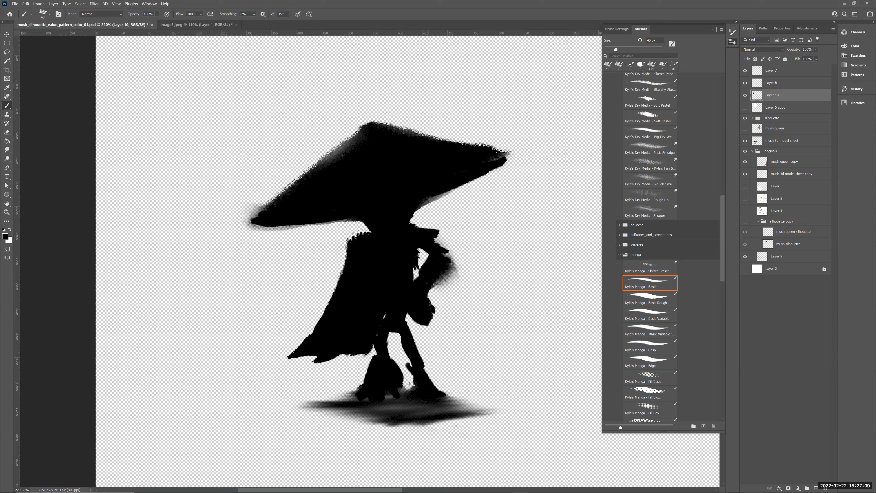
{"action": "left_click_drag", "start_coordinate": [445, 391], "coordinate": [448, 398]}
{"action": "left_click_drag", "start_coordinate": [444, 274], "coordinate": [436, 286]}
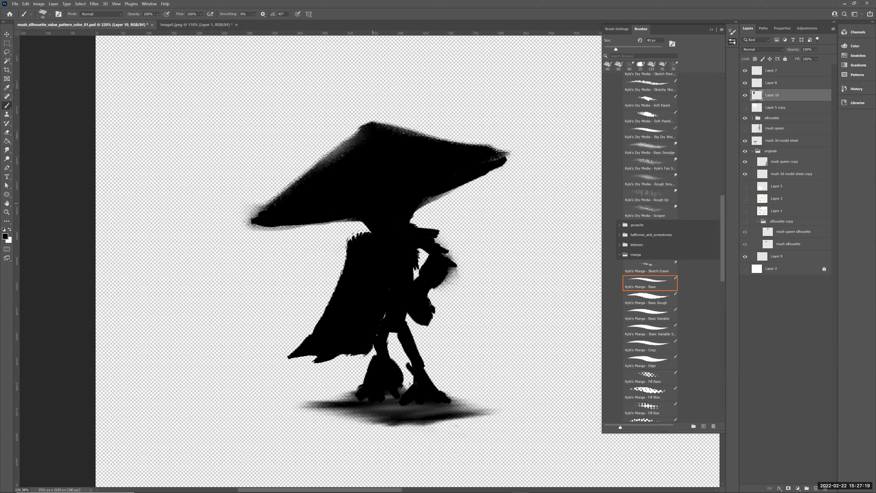
Select two tall ovals under the cap with the Elliptical Marquee and paint them white as eyes, then deselect.
{"action": "left_click", "coordinate": [7, 42]}
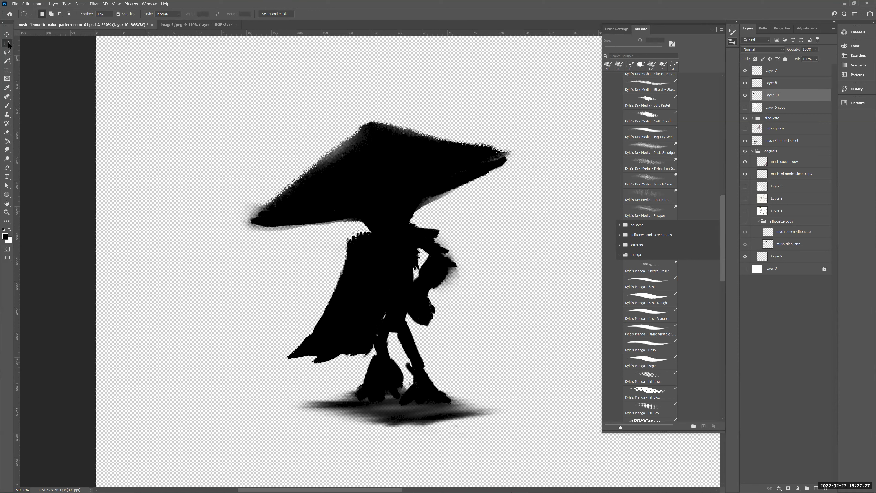
{"action": "right_click", "coordinate": [7, 43]}
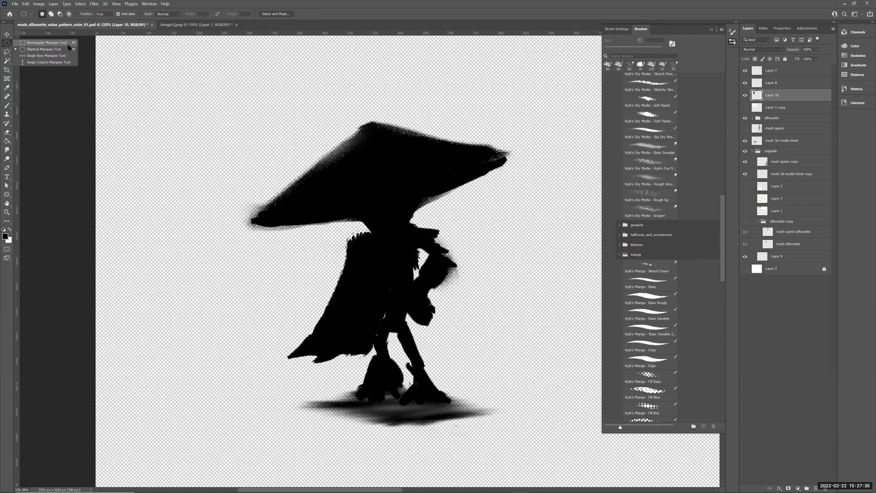
{"action": "left_click", "coordinate": [407, 1]}
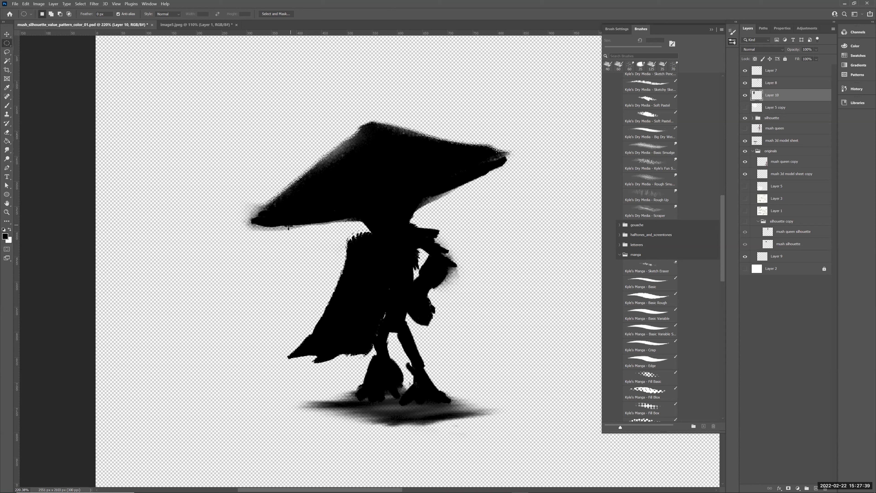
{"action": "key", "text": "shift+m"}
{"action": "key", "text": "shift+m"}
{"action": "left_click_drag", "start_coordinate": [366, 207], "coordinate": [408, 221]}
{"action": "key", "text": "b"}
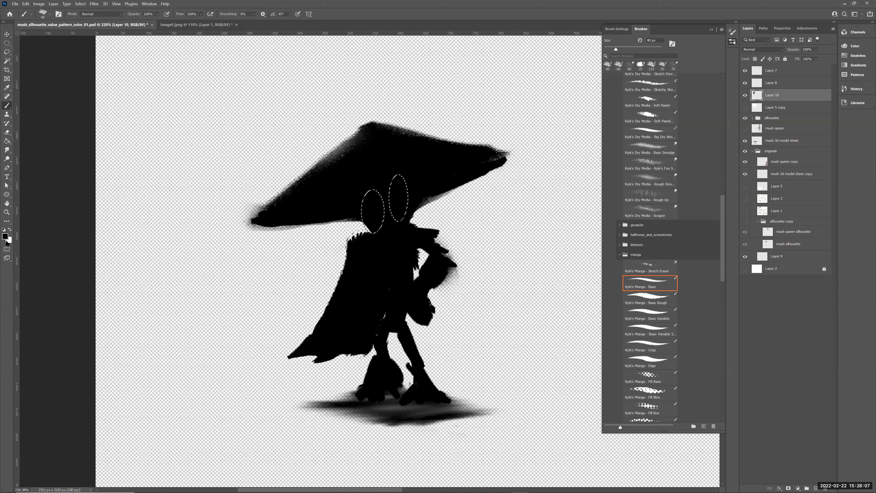
{"action": "mouse_move", "coordinate": [373, 210]}
{"action": "left_mouse_down"}
{"action": "mouse_move", "coordinate": [374, 221]}
{"action": "mouse_move", "coordinate": [373, 202]}
{"action": "mouse_move", "coordinate": [369, 224]}
{"action": "mouse_move", "coordinate": [398, 201]}
{"action": "mouse_move", "coordinate": [368, 212]}
{"action": "mouse_move", "coordinate": [400, 201]}
{"action": "left_mouse_up"}
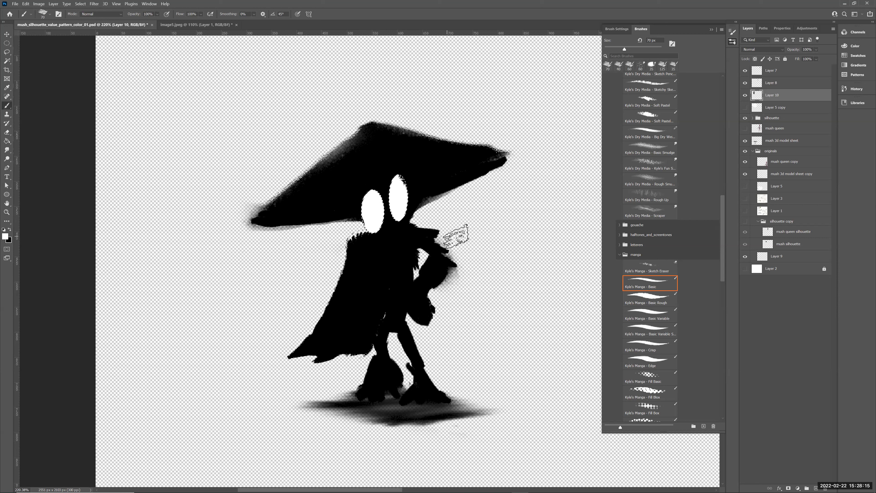
{"action": "key", "text": "ctrl+d"}
Move the caped silhouette slightly left and place the Layer 8 mushroom sketch in the empty area above the large mushroom figure.
{"action": "key", "text": "z"}
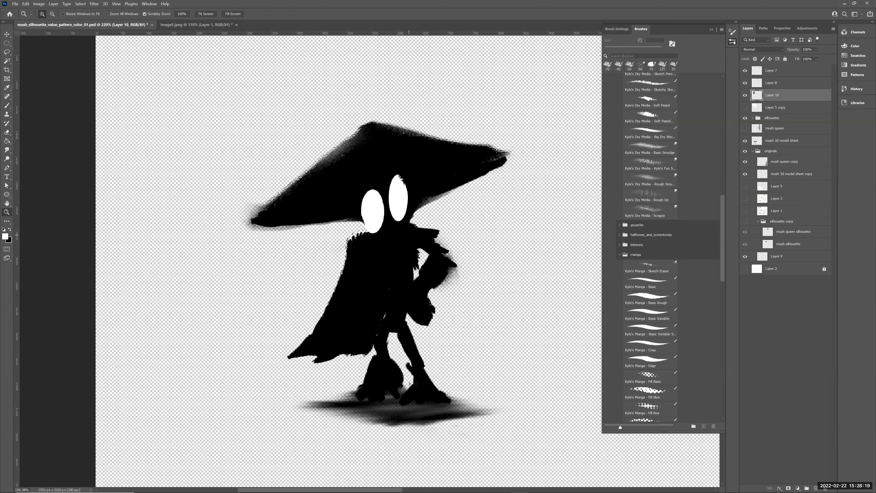
{"action": "scroll", "coordinate": [432, 230], "scroll_direction": "down", "scroll_amount": 3}
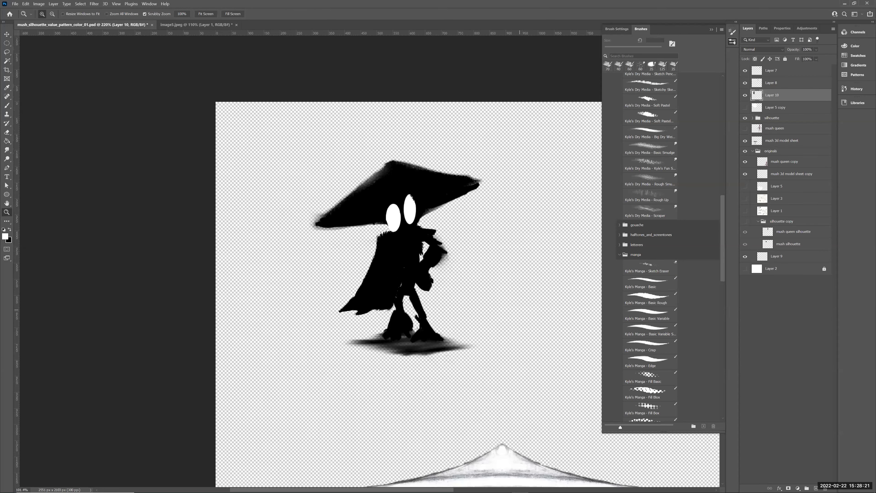
{"action": "left_click_drag", "start_coordinate": [351, 198], "coordinate": [275, 184]}
{"action": "left_click_drag", "start_coordinate": [414, 243], "coordinate": [300, 192]}
{"action": "key", "text": "v"}
{"action": "mouse_move", "coordinate": [301, 192]}
{"action": "left_mouse_down"}
{"action": "mouse_move", "coordinate": [271, 183]}
{"action": "mouse_move", "coordinate": [284, 192]}
{"action": "left_mouse_up"}
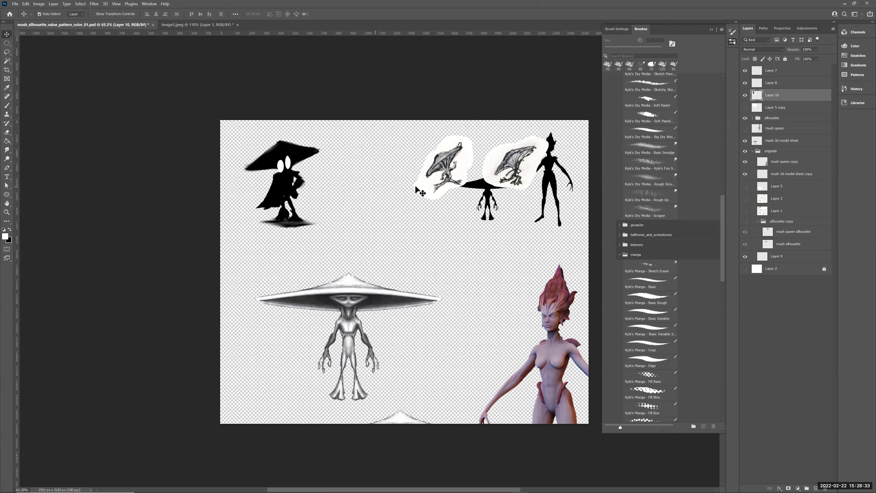
{"action": "mouse_move", "coordinate": [452, 169]}
{"action": "left_mouse_down"}
{"action": "mouse_move", "coordinate": [416, 198]}
{"action": "mouse_move", "coordinate": [424, 243]}
{"action": "left_mouse_up"}
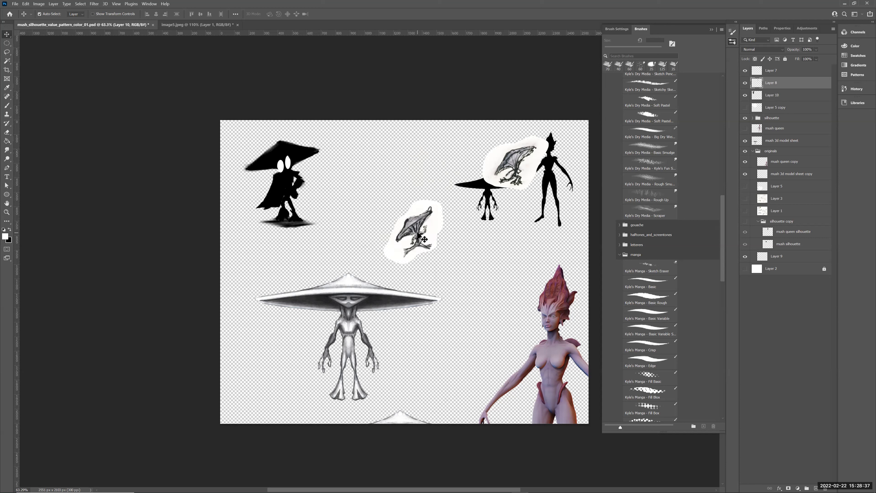
Turn the Layer 8 sketch nearly solid black using Levels with input black 194 and input white 221.
{"action": "key", "text": "x"}
{"action": "key", "text": "z"}
{"action": "mouse_move", "coordinate": [477, 211]}
{"action": "left_mouse_down"}
{"action": "mouse_move", "coordinate": [455, 223]}
{"action": "mouse_move", "coordinate": [460, 156]}
{"action": "mouse_move", "coordinate": [431, 200]}
{"action": "mouse_move", "coordinate": [643, 124]}
{"action": "left_mouse_up"}
{"action": "key", "text": "ctrl+u"}
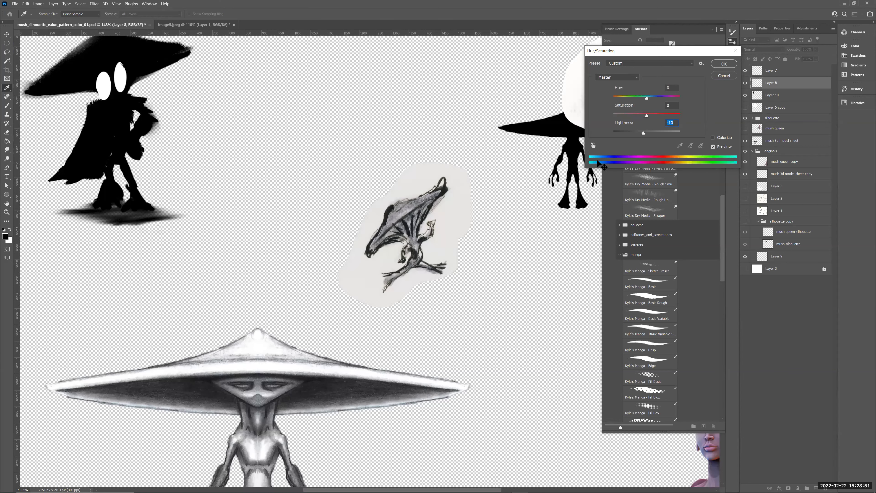
{"action": "key", "text": "Escape"}
{"action": "key", "text": "ctrl+l"}
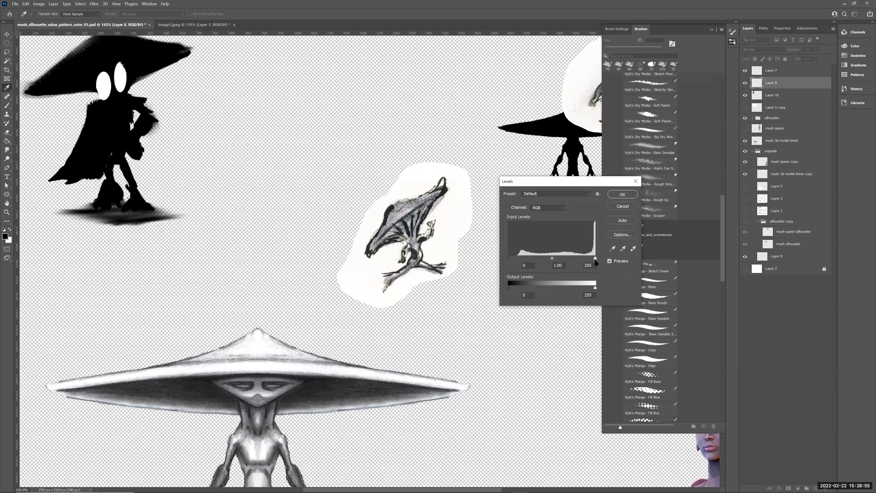
{"action": "left_click_drag", "start_coordinate": [595, 258], "coordinate": [584, 258]}
{"action": "mouse_move", "coordinate": [508, 257]}
{"action": "left_mouse_down"}
{"action": "mouse_move", "coordinate": [590, 264]}
{"action": "mouse_move", "coordinate": [574, 264]}
{"action": "left_mouse_up"}
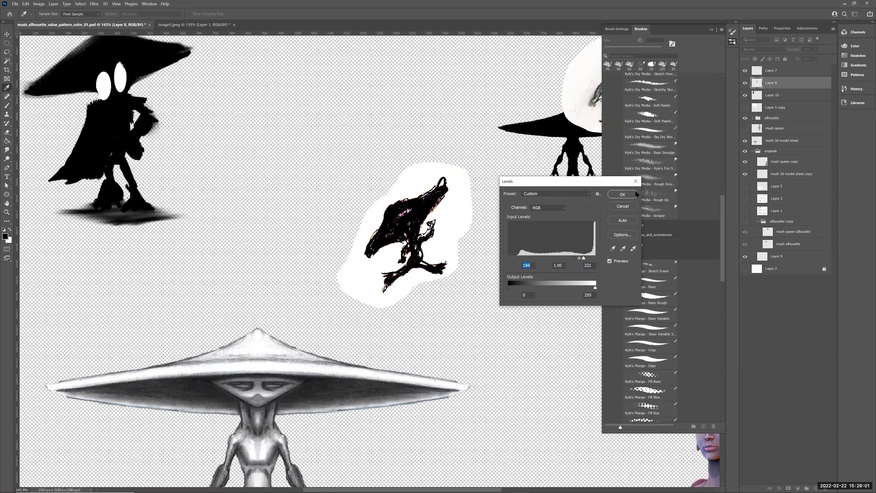
{"action": "left_click", "coordinate": [623, 196]}
Remove the remaining colour from the Layer 8 sketch by setting its saturation to -100.
{"action": "key", "text": "z"}
{"action": "key", "text": "ctrl+u"}
{"action": "left_click_drag", "start_coordinate": [625, 118], "coordinate": [612, 115]}
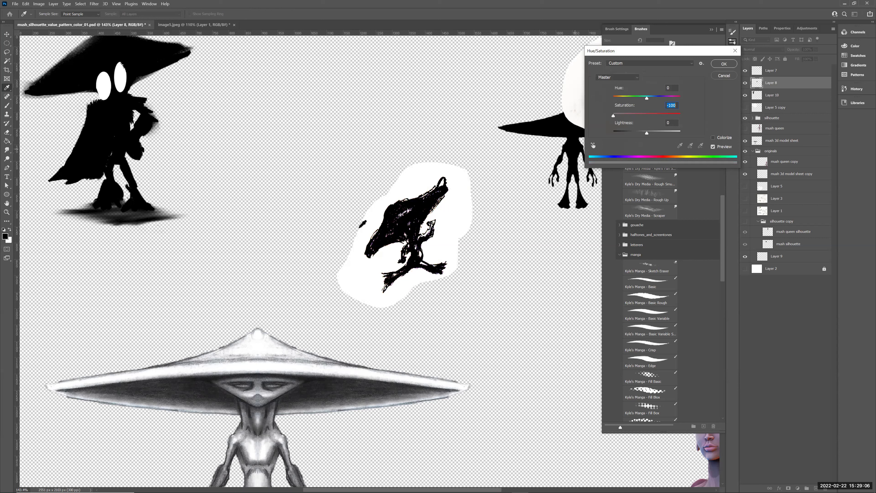
{"action": "left_click", "coordinate": [724, 64]}
Erase the white backing along the left side of the Layer 8 sketch with an enlarged eraser.
{"action": "key", "text": "e"}
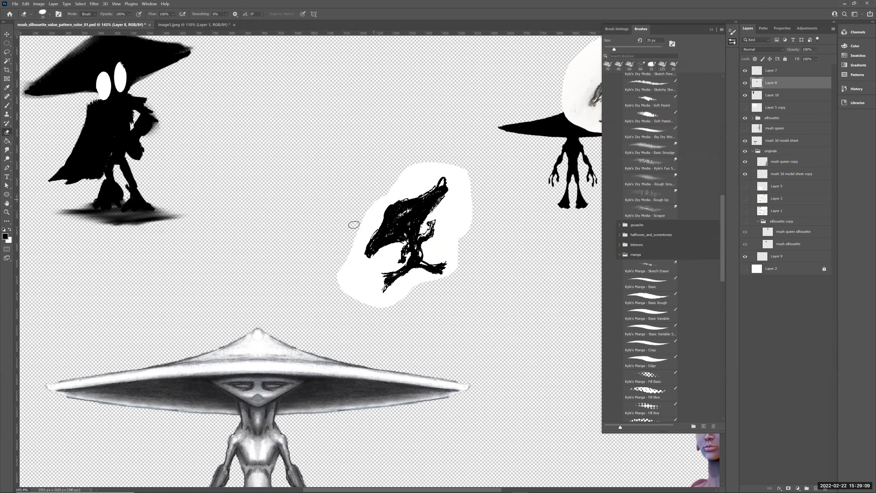
{"action": "key", "text": "bracketright"}
{"action": "key", "text": "bracketright"}
{"action": "key", "text": "bracketright"}
{"action": "key", "text": "bracketright"}
{"action": "left_click_drag", "start_coordinate": [379, 200], "coordinate": [345, 271]}
{"action": "mouse_move", "coordinate": [361, 239]}
{"action": "left_mouse_down"}
{"action": "mouse_move", "coordinate": [354, 264]}
{"action": "mouse_move", "coordinate": [365, 261]}
{"action": "mouse_move", "coordinate": [352, 271]}
{"action": "mouse_move", "coordinate": [397, 246]}
{"action": "mouse_move", "coordinate": [392, 259]}
{"action": "mouse_move", "coordinate": [352, 277]}
{"action": "mouse_move", "coordinate": [380, 258]}
{"action": "mouse_move", "coordinate": [352, 268]}
{"action": "mouse_move", "coordinate": [356, 260]}
{"action": "mouse_move", "coordinate": [341, 293]}
{"action": "left_mouse_up"}
Check the sketch against the white background layer, then erase the white below its feet with 30 px and 45 px erasers.
{"action": "key", "text": "bracketleft"}
{"action": "key", "text": "bracketleft"}
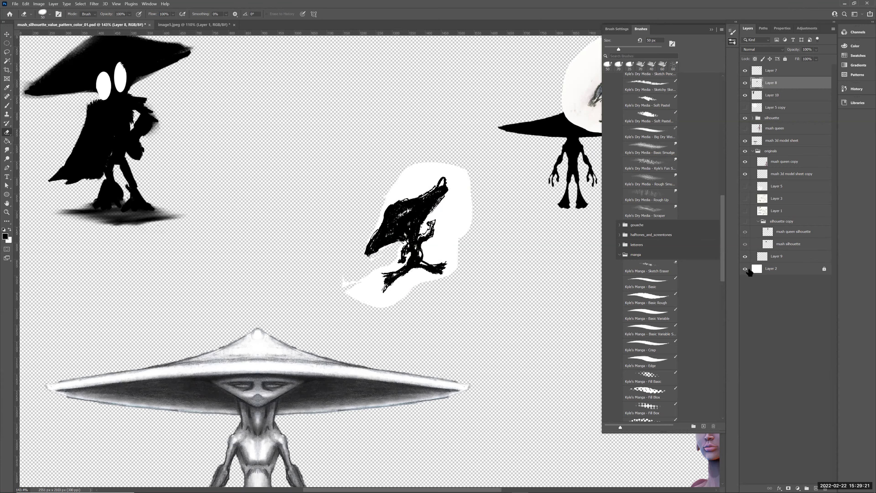
{"action": "left_click", "coordinate": [746, 269]}
{"action": "left_click", "coordinate": [746, 269]}
{"action": "key", "text": "bracketleft"}
{"action": "left_click_drag", "start_coordinate": [365, 275], "coordinate": [374, 277]}
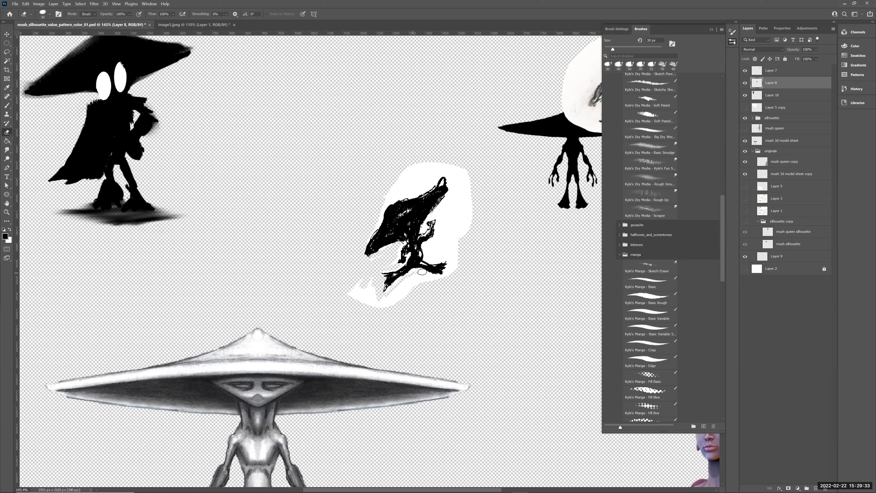
{"action": "key", "text": "bracketright"}
{"action": "key", "text": "bracketright"}
{"action": "key", "text": "bracketright"}
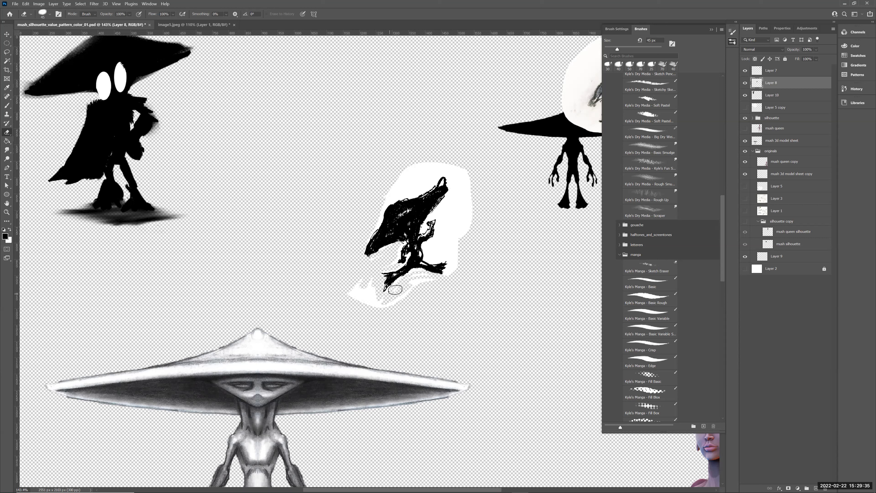
{"action": "mouse_move", "coordinate": [426, 285]}
{"action": "left_mouse_down"}
{"action": "mouse_move", "coordinate": [395, 304]}
{"action": "mouse_move", "coordinate": [402, 289]}
{"action": "mouse_move", "coordinate": [363, 307]}
{"action": "mouse_move", "coordinate": [352, 298]}
{"action": "mouse_move", "coordinate": [364, 283]}
{"action": "mouse_move", "coordinate": [381, 307]}
{"action": "mouse_move", "coordinate": [363, 300]}
{"action": "left_mouse_up"}
Erase the white under the cap's low end and beside the legs with the 45 px eraser.
{"action": "key", "text": "z"}
{"action": "left_click_drag", "start_coordinate": [437, 258], "coordinate": [527, 236]}
{"action": "key", "text": "e"}
{"action": "left_click_drag", "start_coordinate": [319, 258], "coordinate": [345, 247]}
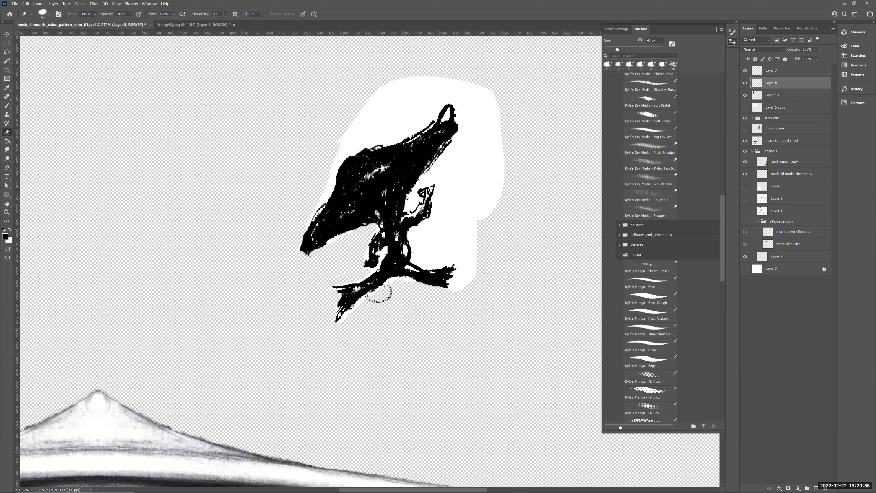
{"action": "key", "text": "ctrl+z"}
{"action": "mouse_move", "coordinate": [446, 246]}
{"action": "left_mouse_down"}
{"action": "mouse_move", "coordinate": [420, 236]}
{"action": "mouse_move", "coordinate": [429, 228]}
{"action": "mouse_move", "coordinate": [418, 230]}
{"action": "mouse_move", "coordinate": [432, 261]}
{"action": "left_mouse_up"}
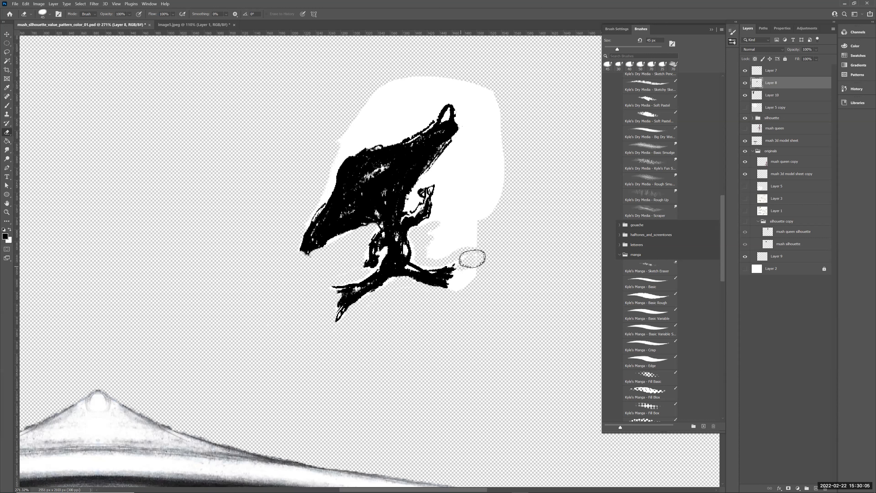
Lasso the white backing to the right of the raised arm and leg and delete it.
{"action": "mouse_move", "coordinate": [466, 249]}
{"action": "left_mouse_down"}
{"action": "mouse_move", "coordinate": [418, 251]}
{"action": "mouse_move", "coordinate": [447, 215]}
{"action": "mouse_move", "coordinate": [424, 219]}
{"action": "mouse_move", "coordinate": [435, 191]}
{"action": "mouse_move", "coordinate": [545, 242]}
{"action": "mouse_move", "coordinate": [466, 273]}
{"action": "mouse_move", "coordinate": [413, 241]}
{"action": "left_mouse_up"}
{"action": "key", "text": "l"}
{"action": "key", "text": "Delete"}
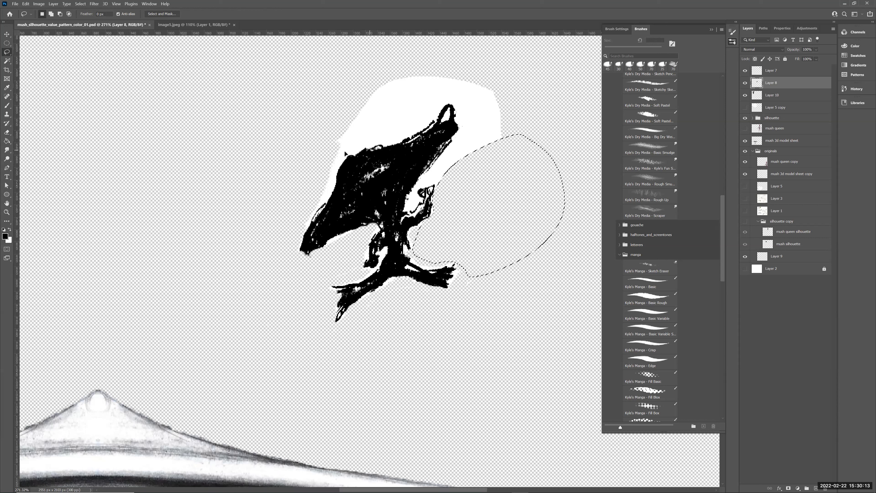
Select the white area surrounding the cap with the Magic Wand, delete it and deselect.
{"action": "key", "text": "w"}
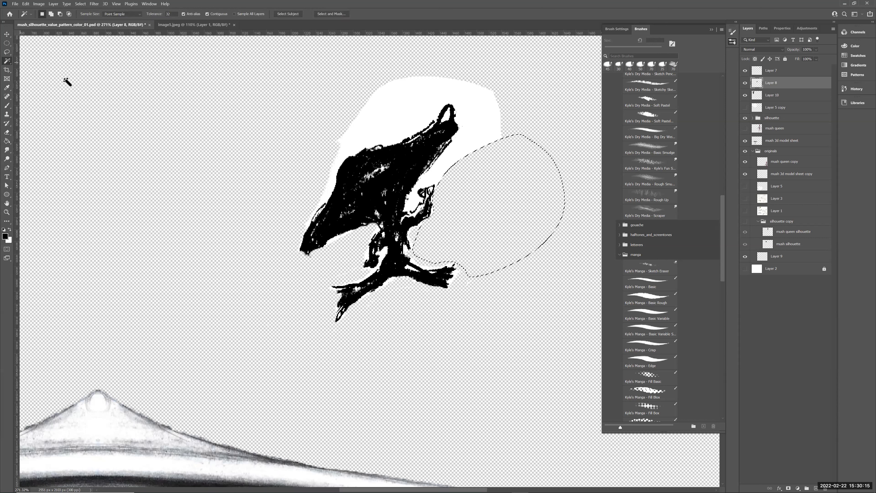
{"action": "left_click", "coordinate": [375, 119]}
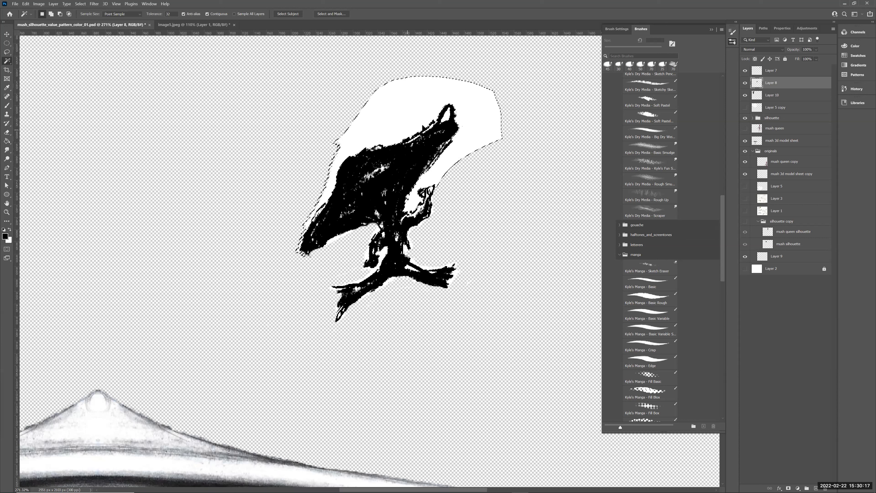
{"action": "key", "text": "Delete"}
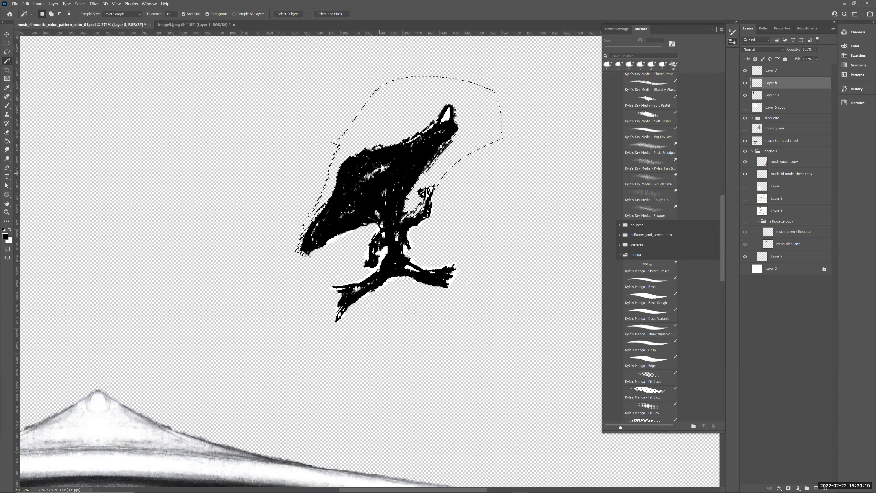
{"action": "key", "text": "ctrl+d"}
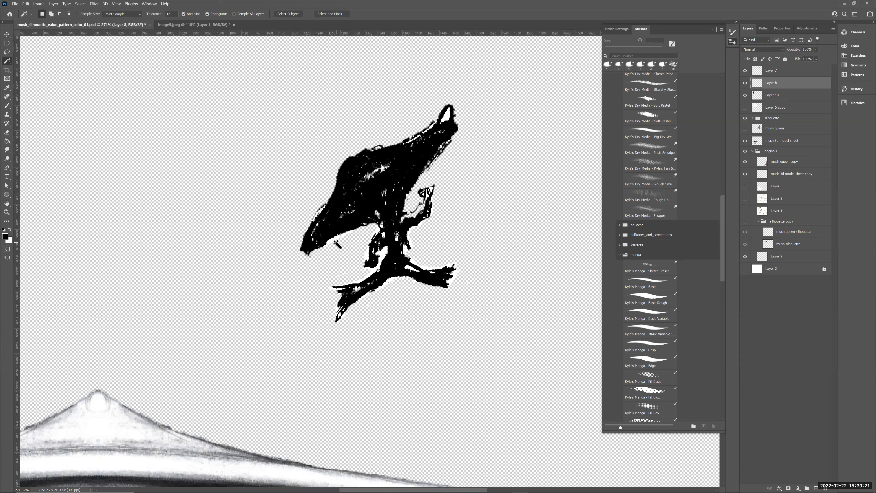
Delete the white remnants beneath the cap and beside the lowered arm using the Magic Wand.
{"action": "left_click", "coordinate": [336, 246]}
{"action": "left_click", "coordinate": [334, 238]}
{"action": "left_click", "coordinate": [379, 255]}
{"action": "key", "text": "Delete"}
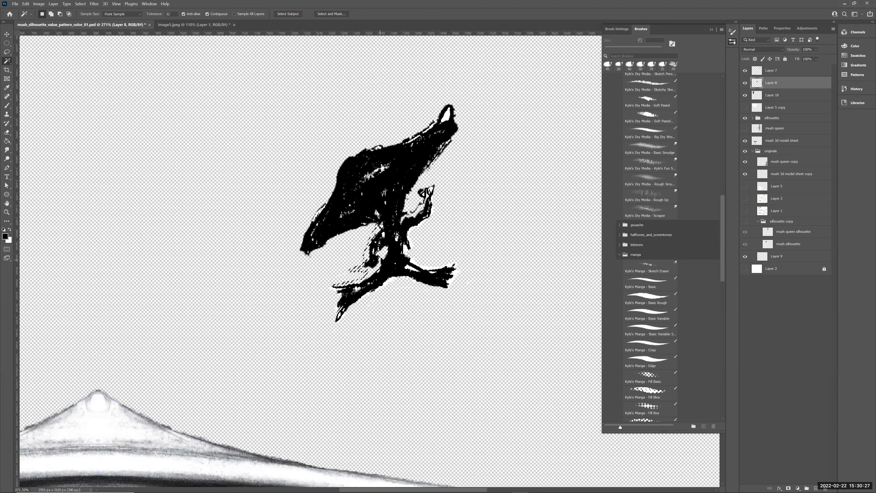
{"action": "key", "text": "ctrl+d"}
Select the white fringe around the right leg and foot with the Magic Wand and delete it.
{"action": "key", "text": "z"}
{"action": "left_click_drag", "start_coordinate": [417, 219], "coordinate": [451, 215]}
{"action": "scroll", "coordinate": [411, 293], "scroll_direction": "down", "scroll_amount": 5}
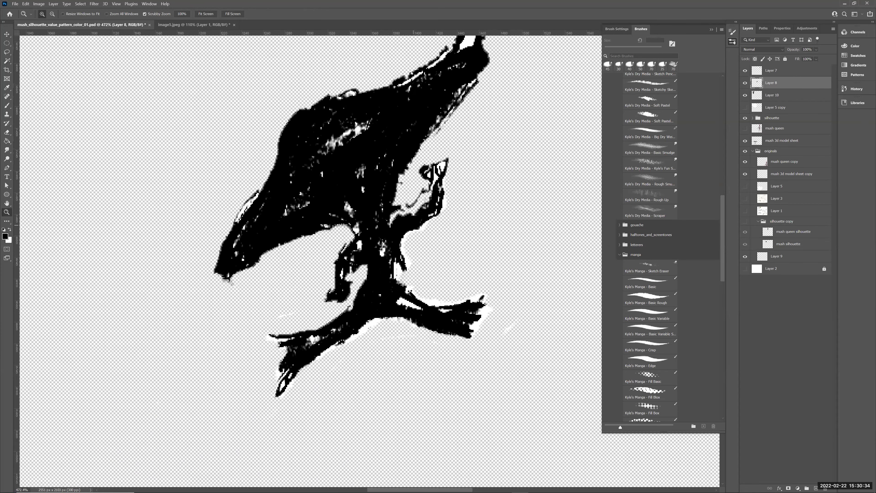
{"action": "key", "text": "w"}
{"action": "left_click", "coordinate": [414, 293]}
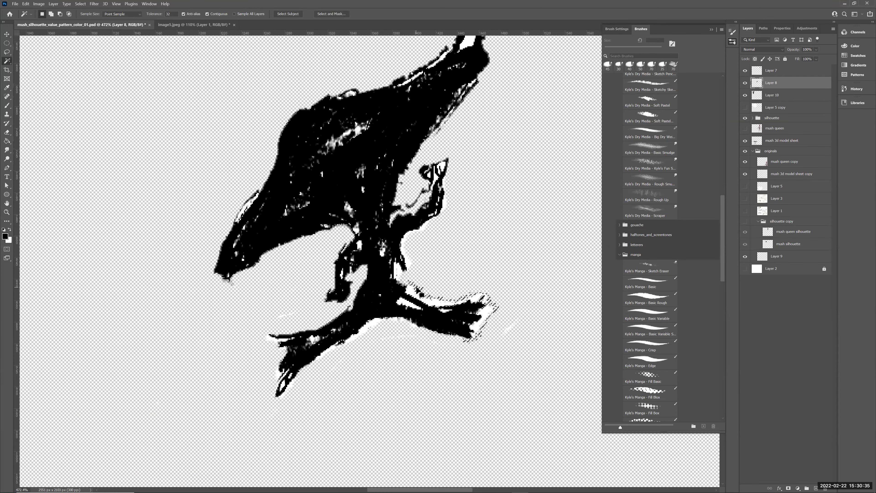
{"action": "key", "text": "Delete"}
Select the white fringe along the underside of the left leg with the Magic Wand and delete it.
{"action": "left_click", "coordinate": [375, 324]}
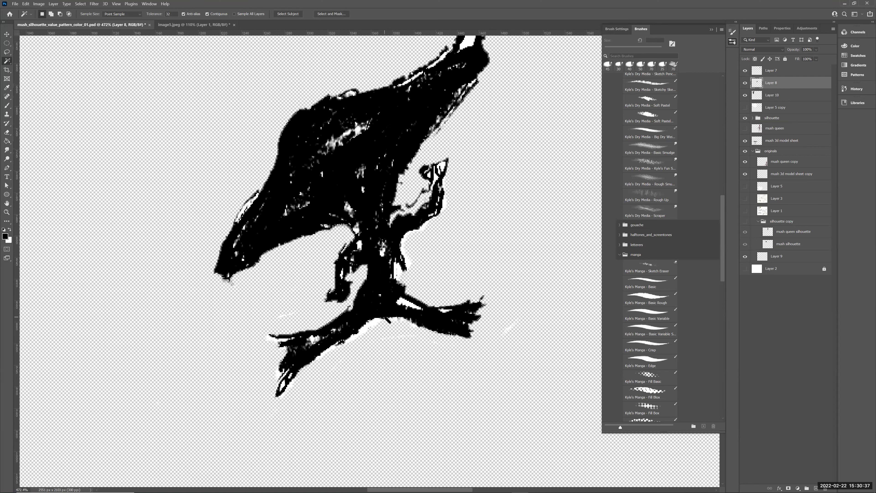
{"action": "key", "text": "Delete"}
{"action": "key", "text": "ctrl+z"}
{"action": "left_click", "coordinate": [374, 324]}
{"action": "key", "text": "Delete"}
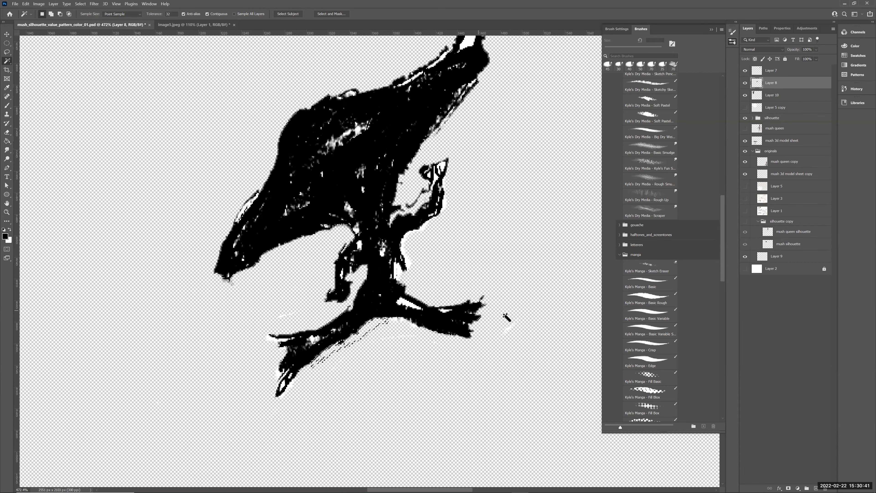
Clear the stray white specks floating beside the two feet of the Layer 8 figure.
{"action": "left_click", "coordinate": [507, 328]}
{"action": "left_click", "coordinate": [286, 317]}
{"action": "key", "text": "Delete"}
{"action": "key", "text": "ctrl+z"}
{"action": "key", "text": "e"}
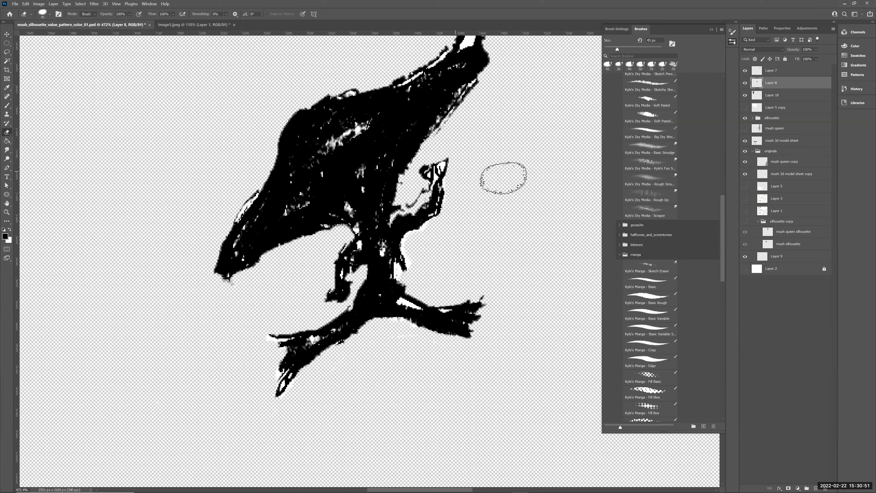
{"action": "key", "text": "z"}
{"action": "left_click_drag", "start_coordinate": [463, 206], "coordinate": [443, 215]}
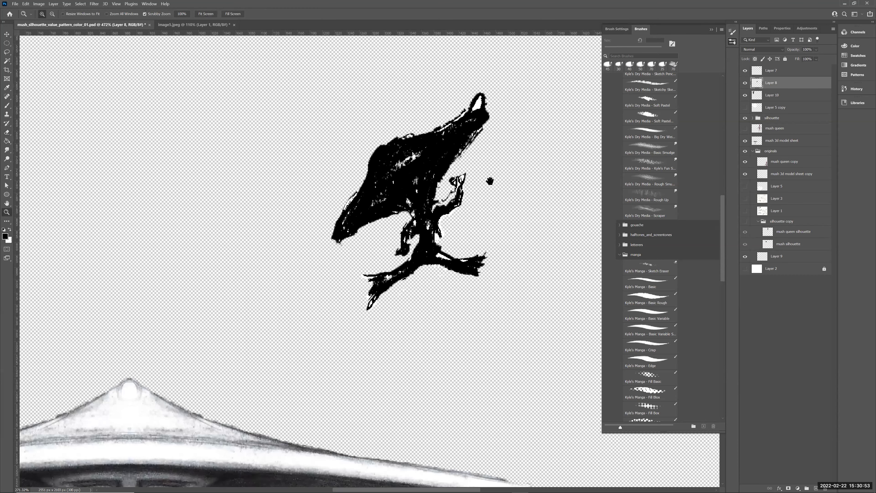
Fill the white gaps inside the Layer 8 figure's cap with black using the Kyle's Manga - Basic brush.
{"action": "left_click_drag", "start_coordinate": [490, 193], "coordinate": [444, 227]}
{"action": "left_click_drag", "start_coordinate": [326, 203], "coordinate": [403, 204]}
{"action": "left_click_drag", "start_coordinate": [390, 157], "coordinate": [345, 207]}
{"action": "key", "text": "b"}
{"action": "key", "text": "x"}
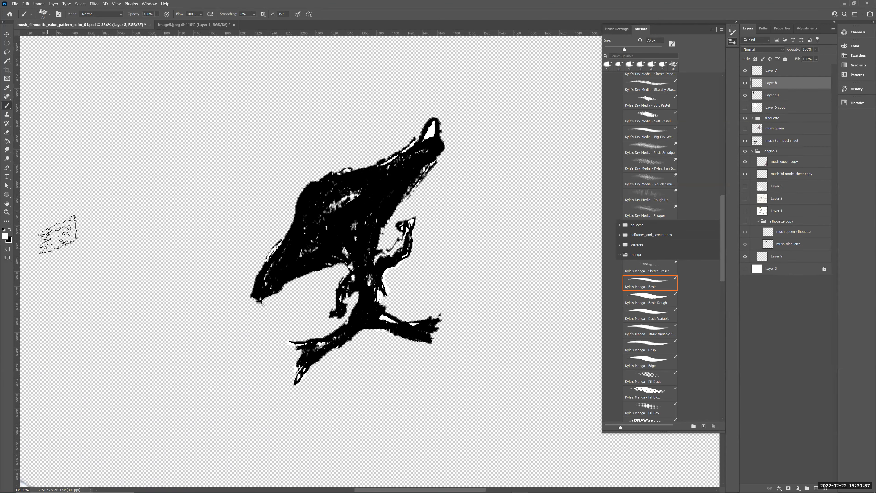
{"action": "key", "text": "x"}
{"action": "key", "text": "x"}
{"action": "key", "text": "x"}
{"action": "key", "text": "x"}
{"action": "key", "text": "x"}
{"action": "key", "text": "x"}
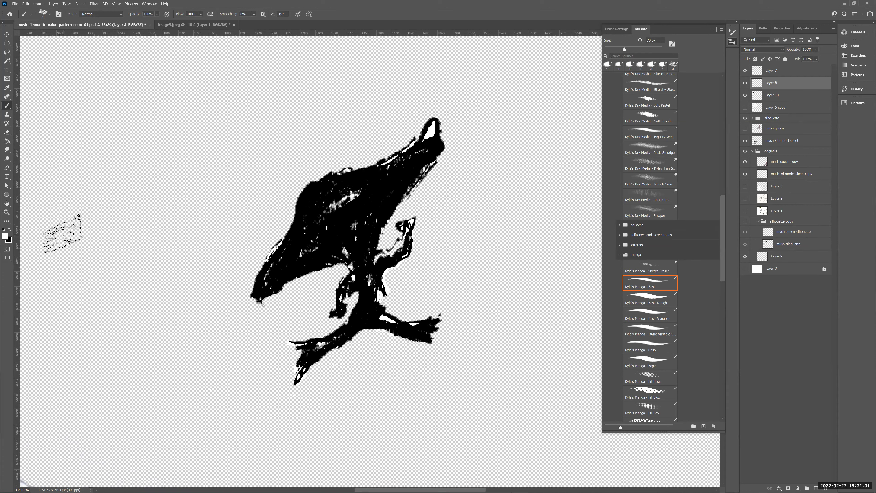
{"action": "key", "text": "x"}
{"action": "key", "text": "bracketleft"}
{"action": "key", "text": "bracketleft"}
{"action": "key", "text": "bracketleft"}
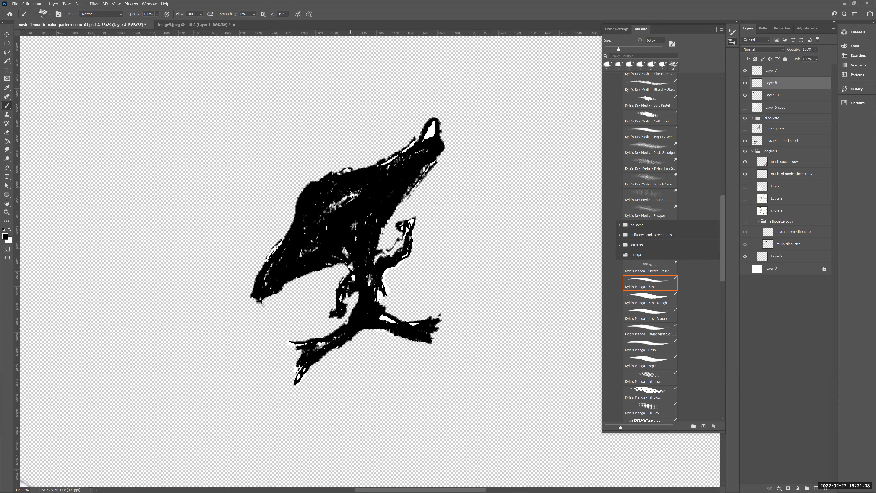
{"action": "left_click_drag", "start_coordinate": [332, 206], "coordinate": [337, 199]}
Paint the cap's tip loop, upper edge, lower end and underside solid black with a 35 px brush.
{"action": "key", "text": "bracketleft"}
{"action": "mouse_move", "coordinate": [446, 136]}
{"action": "left_mouse_down"}
{"action": "mouse_move", "coordinate": [417, 138]}
{"action": "mouse_move", "coordinate": [440, 122]}
{"action": "mouse_move", "coordinate": [374, 162]}
{"action": "mouse_move", "coordinate": [311, 180]}
{"action": "mouse_move", "coordinate": [345, 169]}
{"action": "left_mouse_up"}
{"action": "mouse_move", "coordinate": [278, 256]}
{"action": "left_mouse_down"}
{"action": "mouse_move", "coordinate": [272, 241]}
{"action": "mouse_move", "coordinate": [252, 298]}
{"action": "left_mouse_up"}
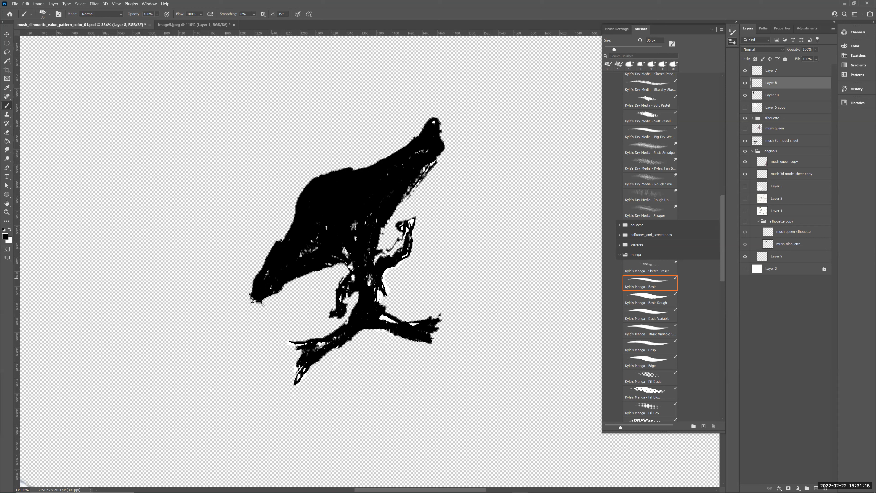
{"action": "left_click_drag", "start_coordinate": [299, 257], "coordinate": [317, 249]}
{"action": "left_click_drag", "start_coordinate": [347, 269], "coordinate": [324, 267]}
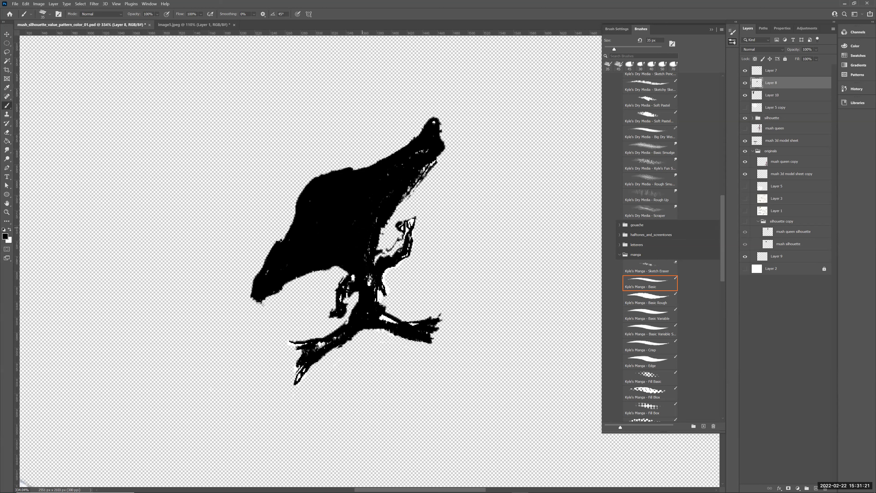
Paint the raised arm and hand solid black with a smaller brush.
{"action": "key", "text": "bracketleft"}
{"action": "key", "text": "bracketleft"}
{"action": "key", "text": "bracketleft"}
{"action": "mouse_move", "coordinate": [386, 255]}
{"action": "left_mouse_down"}
{"action": "mouse_move", "coordinate": [405, 225]}
{"action": "mouse_move", "coordinate": [397, 229]}
{"action": "mouse_move", "coordinate": [409, 224]}
{"action": "mouse_move", "coordinate": [400, 238]}
{"action": "mouse_move", "coordinate": [410, 221]}
{"action": "left_mouse_up"}
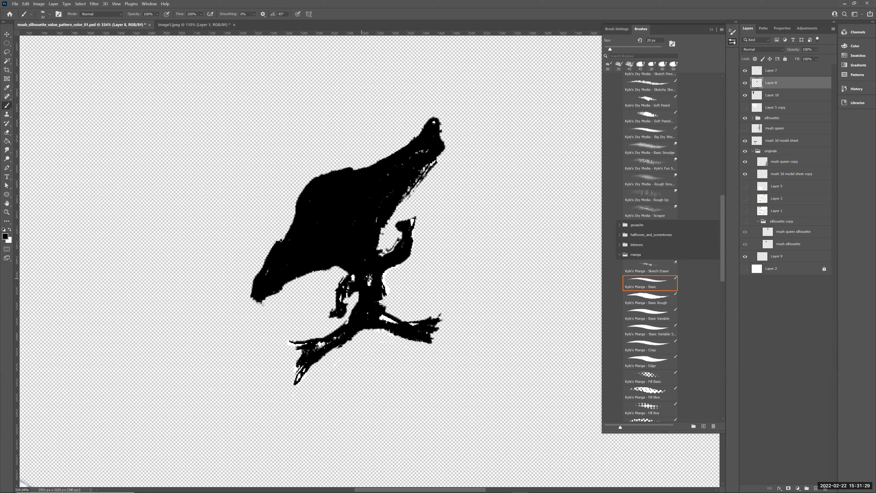
Fill the remaining gaps in the body, both legs and the left foot with black.
{"action": "left_click_drag", "start_coordinate": [385, 306], "coordinate": [383, 294]}
{"action": "key", "text": "ctrl+z"}
{"action": "left_click_drag", "start_coordinate": [316, 344], "coordinate": [327, 346]}
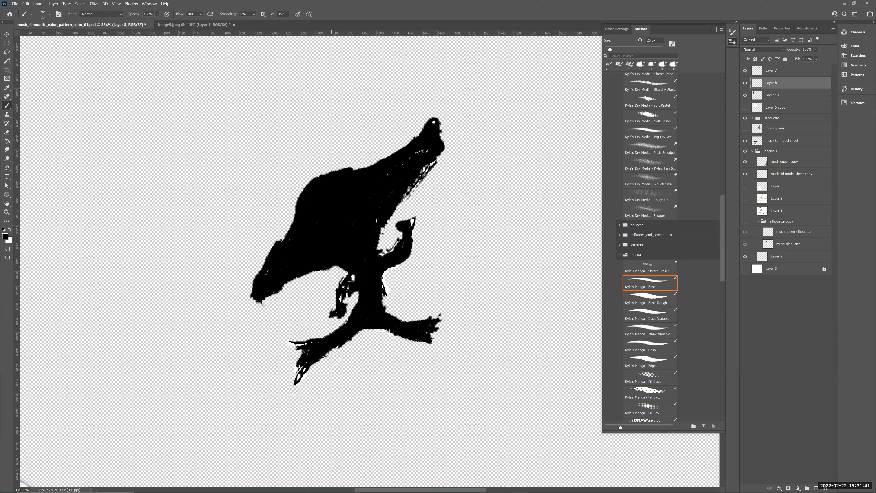
{"action": "left_click_drag", "start_coordinate": [304, 372], "coordinate": [297, 377]}
{"action": "left_click_drag", "start_coordinate": [301, 346], "coordinate": [304, 340]}
Paint over the cap's ragged inner edge, then round its lower end and smooth the left contour in black.
{"action": "mouse_move", "coordinate": [410, 177]}
{"action": "left_mouse_down"}
{"action": "mouse_move", "coordinate": [430, 161]}
{"action": "mouse_move", "coordinate": [418, 166]}
{"action": "left_mouse_up"}
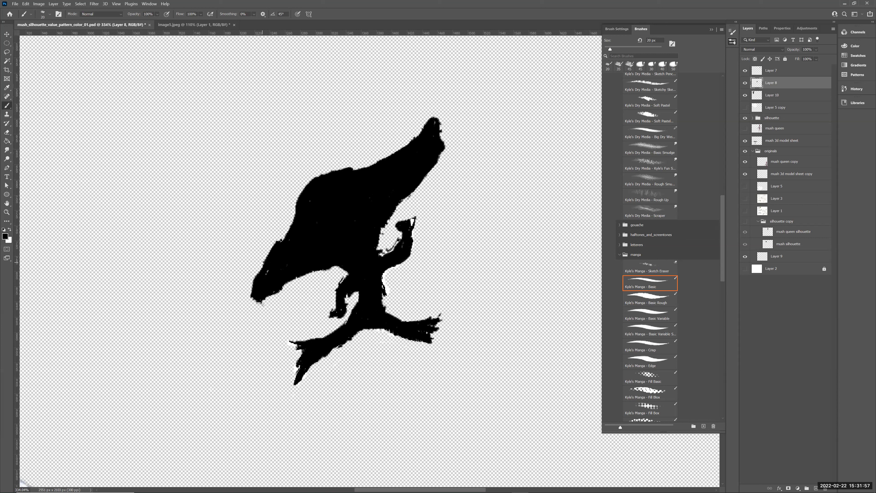
{"action": "left_click_drag", "start_coordinate": [254, 301], "coordinate": [251, 309]}
{"action": "left_click_drag", "start_coordinate": [280, 240], "coordinate": [287, 228]}
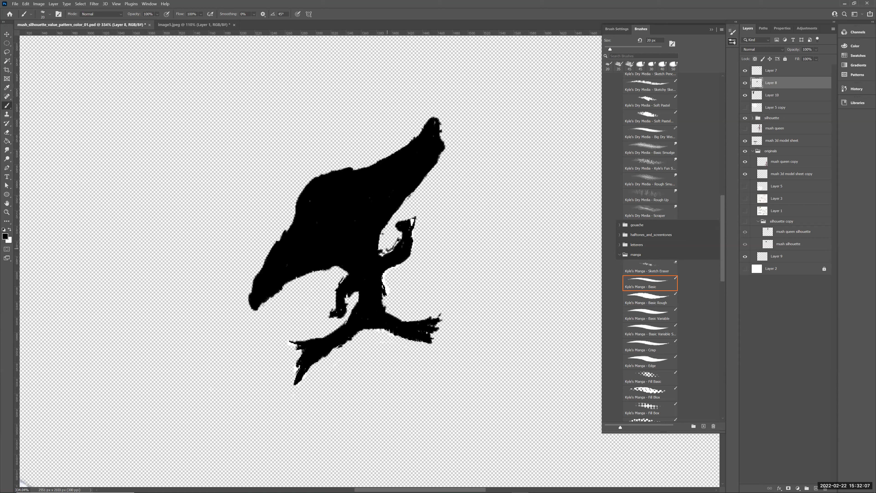
Erase the sliver and stray lines around the raised hand and the white fringe beside the body with a 15 px eraser.
{"action": "key", "text": "e"}
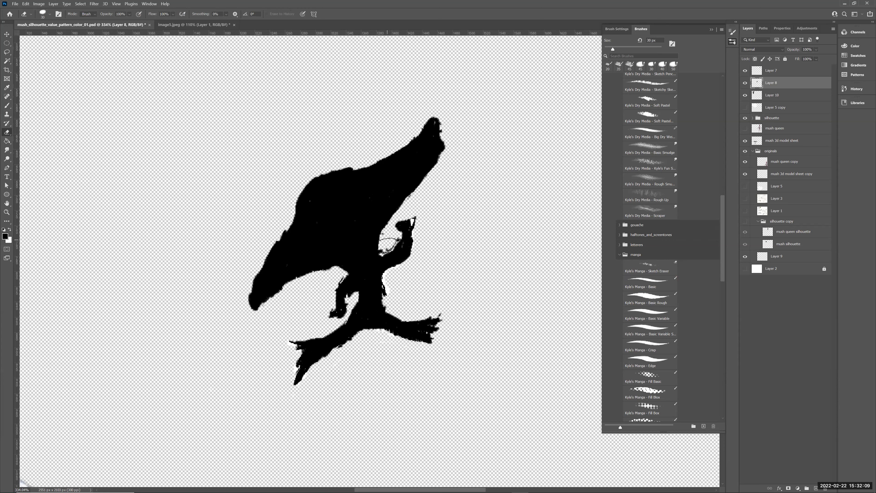
{"action": "key", "text": "z"}
{"action": "mouse_move", "coordinate": [393, 245]}
{"action": "left_mouse_down"}
{"action": "mouse_move", "coordinate": [379, 233]}
{"action": "mouse_move", "coordinate": [377, 258]}
{"action": "left_mouse_up"}
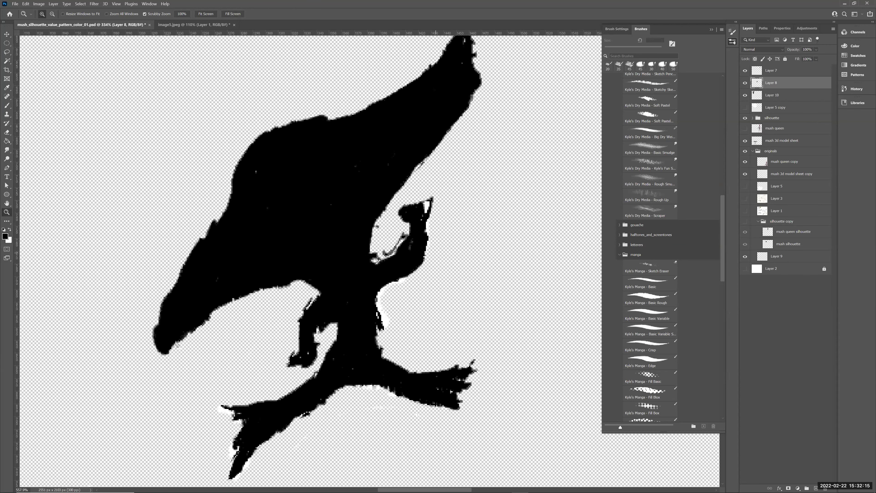
{"action": "key", "text": "e"}
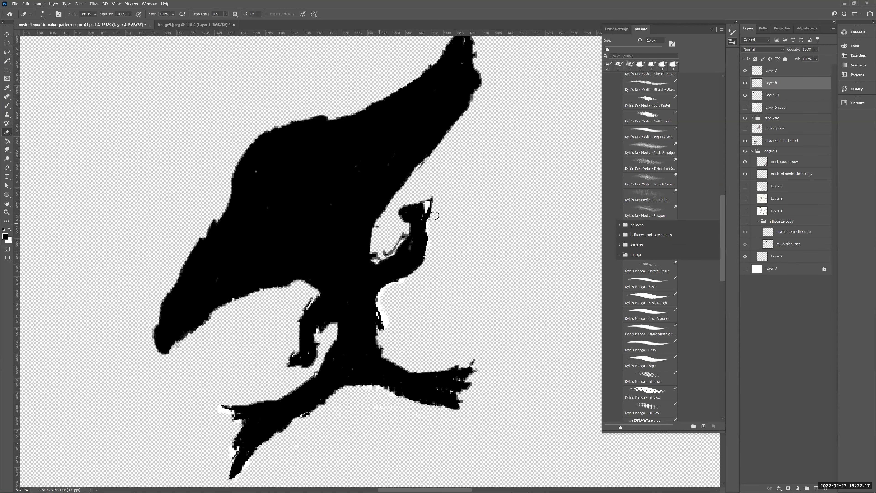
{"action": "left_click_drag", "start_coordinate": [423, 201], "coordinate": [420, 196]}
{"action": "key", "text": "ctrl+z"}
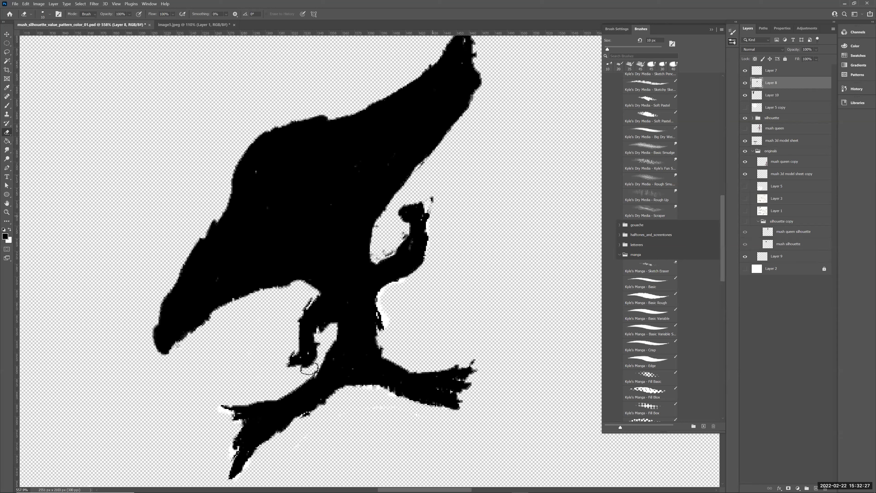
{"action": "key", "text": "ctrl+z"}
{"action": "key", "text": "bracketright"}
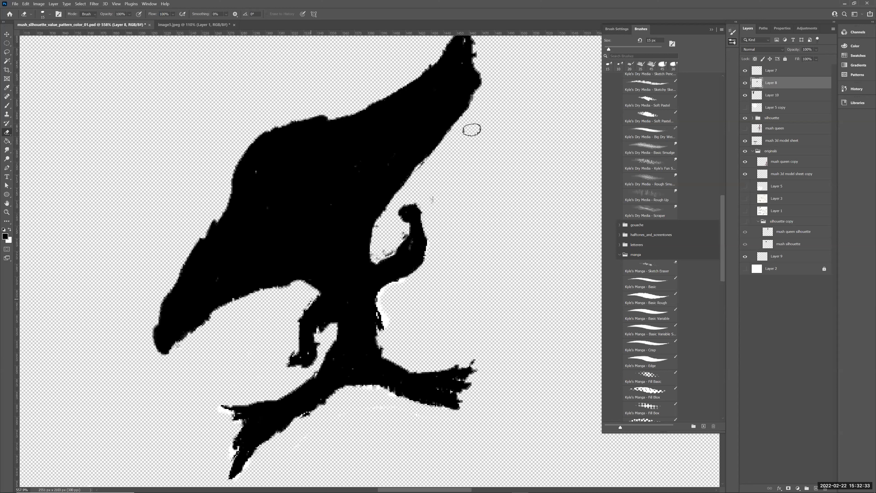
{"action": "key", "text": "ctrl+z"}
{"action": "left_click_drag", "start_coordinate": [381, 298], "coordinate": [382, 323]}
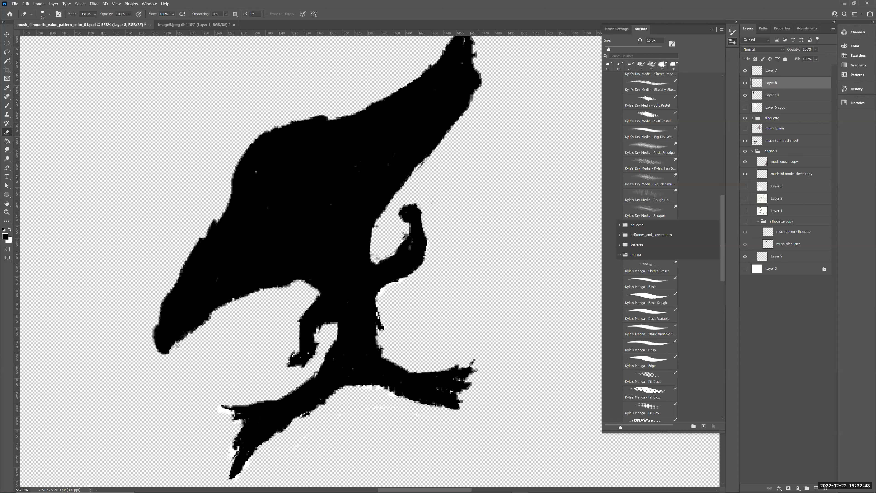
Trim the right side of the cap's upper tip and extend its lower end outward to a point.
{"action": "left_click_drag", "start_coordinate": [486, 54], "coordinate": [478, 123]}
{"action": "left_click_drag", "start_coordinate": [225, 320], "coordinate": [204, 391]}
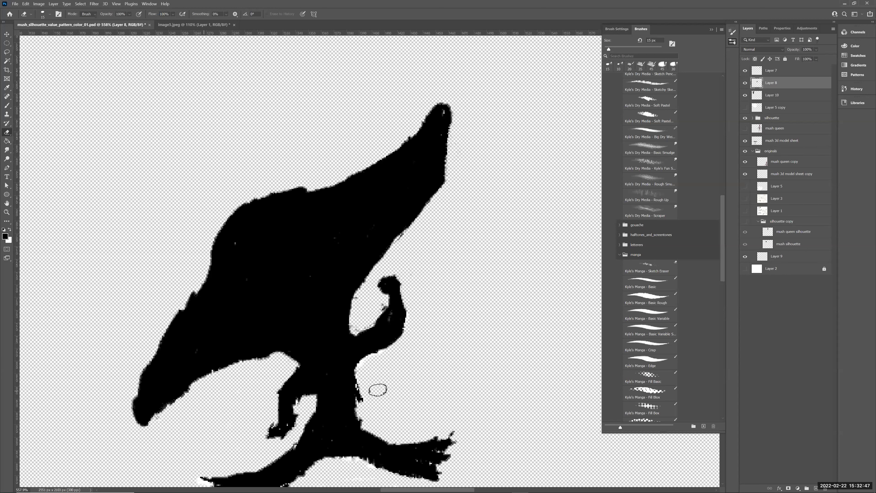
{"action": "key", "text": "b"}
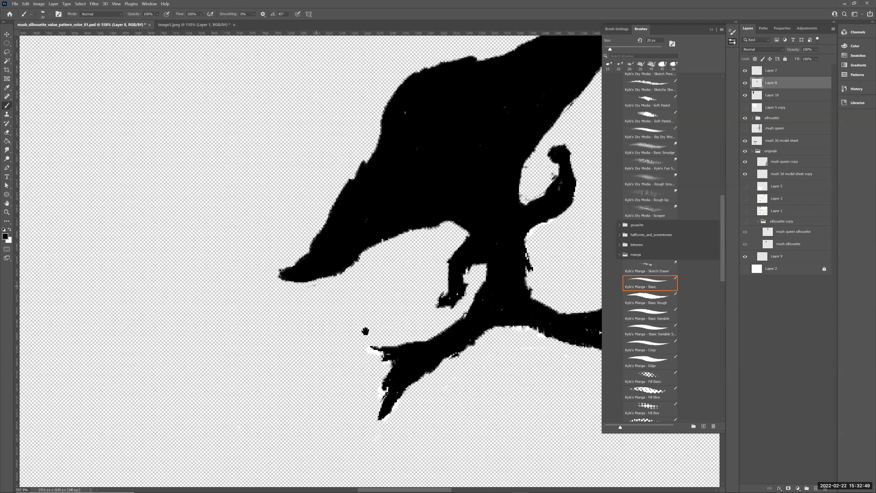
Erase the white fringe around the left foot and underneath the body between the legs.
{"action": "key", "text": "e"}
{"action": "left_click_drag", "start_coordinate": [361, 345], "coordinate": [379, 393]}
{"action": "left_click_drag", "start_coordinate": [583, 397], "coordinate": [417, 372]}
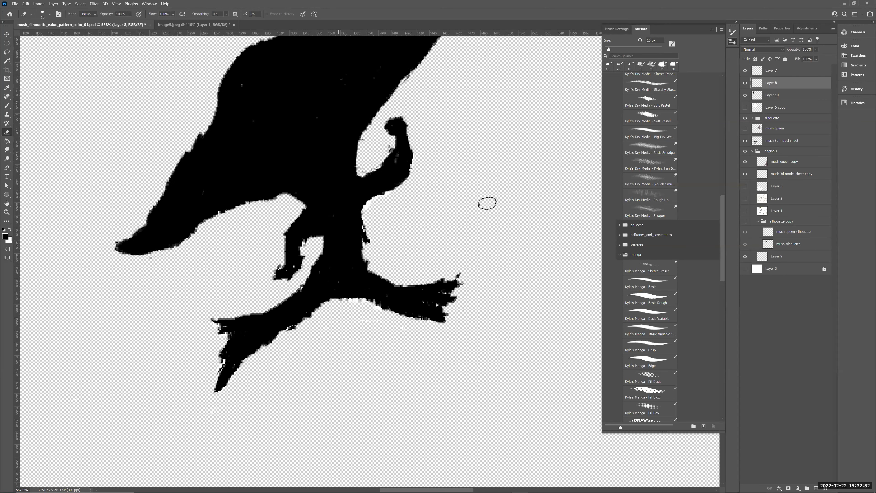
{"action": "left_click_drag", "start_coordinate": [346, 305], "coordinate": [359, 305]}
{"action": "left_click_drag", "start_coordinate": [440, 378], "coordinate": [546, 396]}
Erase the specks and rough edges around the raised arm, and paint the lowered arm's contour smoother in black.
{"action": "left_click_drag", "start_coordinate": [474, 208], "coordinate": [470, 213]}
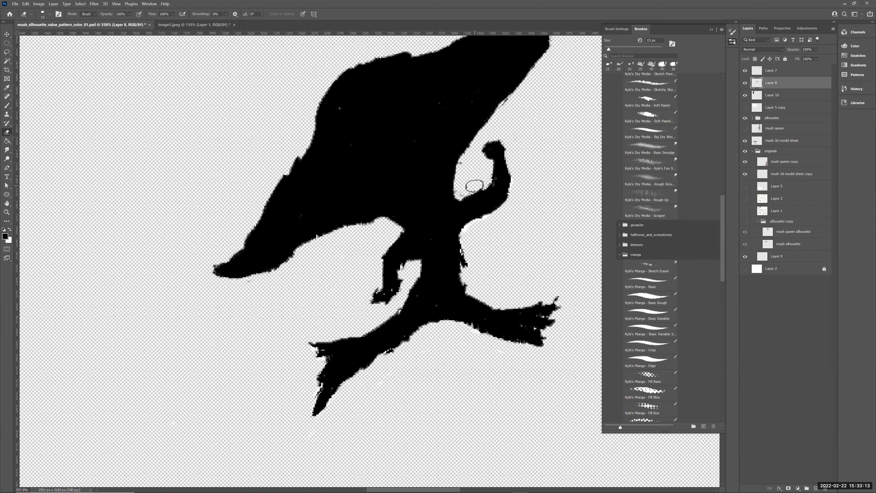
{"action": "left_click_drag", "start_coordinate": [510, 201], "coordinate": [469, 227]}
{"action": "mouse_move", "coordinate": [512, 200]}
{"action": "left_mouse_down"}
{"action": "mouse_move", "coordinate": [481, 221]}
{"action": "mouse_move", "coordinate": [511, 204]}
{"action": "left_mouse_up"}
{"action": "key", "text": "b"}
{"action": "left_click_drag", "start_coordinate": [386, 251], "coordinate": [380, 284]}
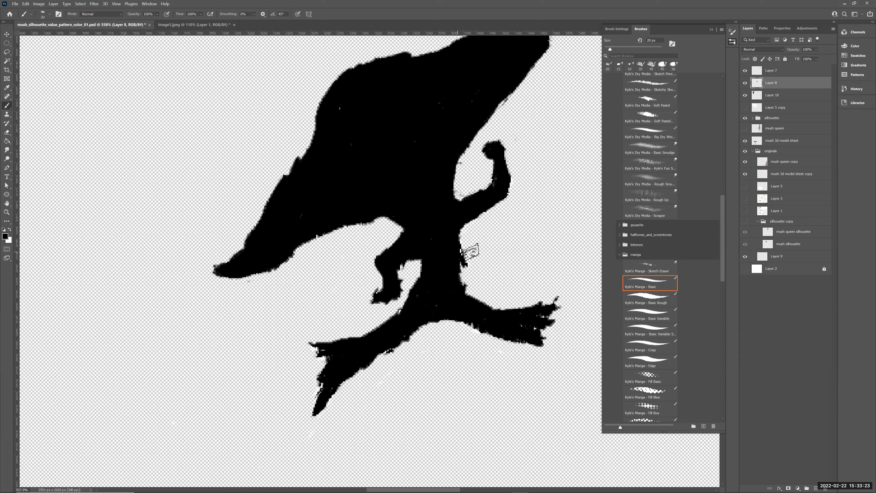
Erase the ragged right side of the body and slim the underside of the right leg.
{"action": "key", "text": "e"}
{"action": "mouse_move", "coordinate": [466, 251]}
{"action": "left_mouse_down"}
{"action": "mouse_move", "coordinate": [472, 282]}
{"action": "mouse_move", "coordinate": [478, 261]}
{"action": "mouse_move", "coordinate": [484, 275]}
{"action": "mouse_move", "coordinate": [467, 293]}
{"action": "left_mouse_up"}
{"action": "mouse_move", "coordinate": [436, 330]}
{"action": "left_mouse_down"}
{"action": "mouse_move", "coordinate": [441, 323]}
{"action": "mouse_move", "coordinate": [422, 327]}
{"action": "mouse_move", "coordinate": [435, 324]}
{"action": "mouse_move", "coordinate": [378, 359]}
{"action": "mouse_move", "coordinate": [453, 320]}
{"action": "mouse_move", "coordinate": [487, 338]}
{"action": "left_mouse_up"}
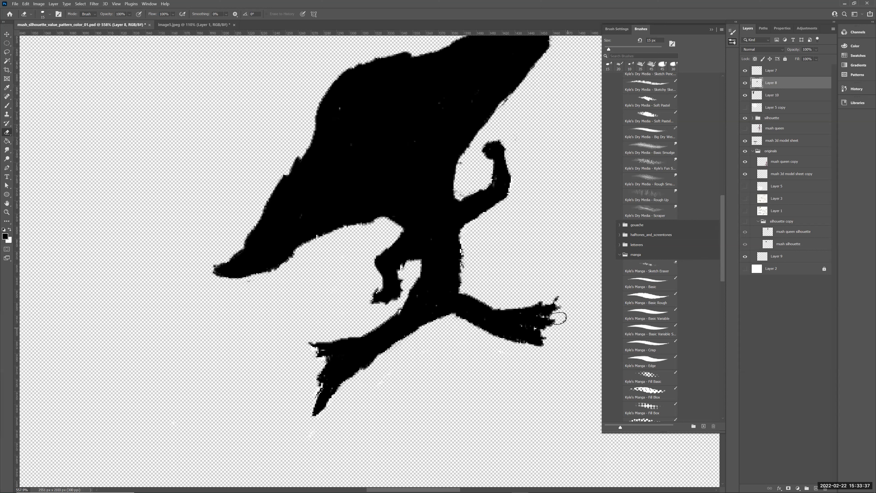
Extend the right foot's upper toe and fill out the body's right contour with a 9 px black brush.
{"action": "key", "text": "b"}
{"action": "left_click_drag", "start_coordinate": [544, 303], "coordinate": [566, 296]}
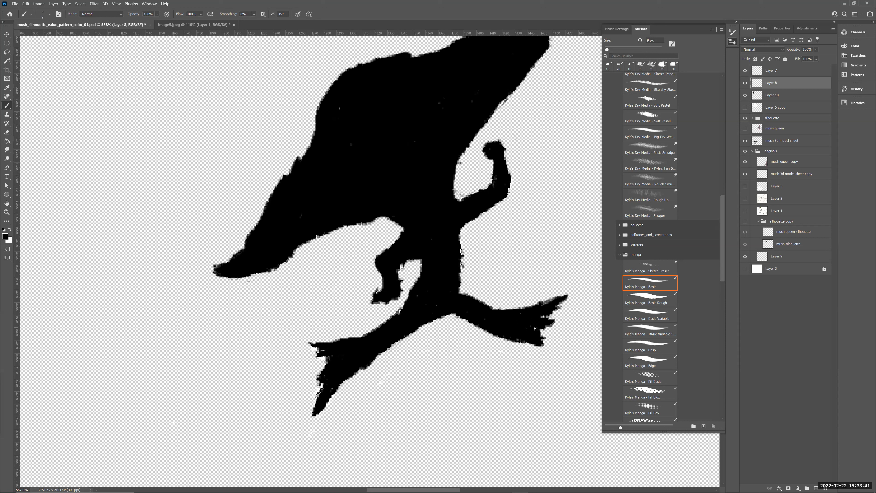
{"action": "left_click_drag", "start_coordinate": [395, 303], "coordinate": [402, 307]}
{"action": "left_click_drag", "start_coordinate": [463, 228], "coordinate": [463, 262]}
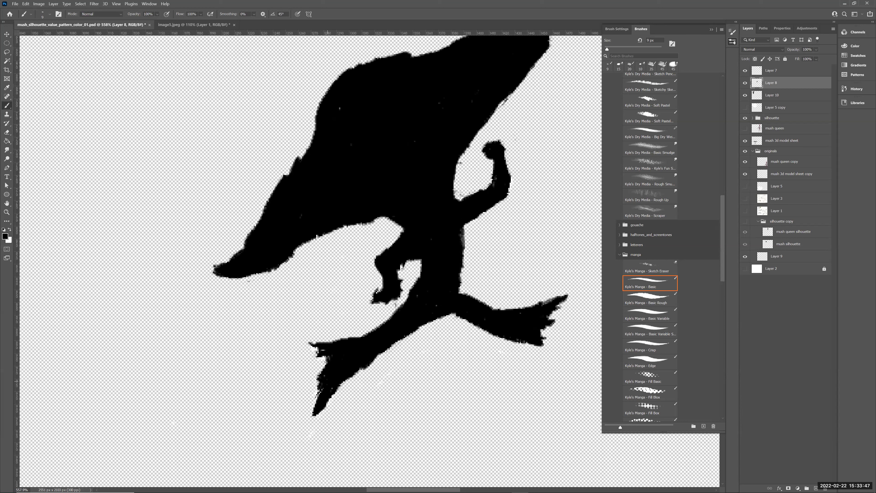
Draw longer pointed toes on both feet and splayed fingers on both hands with the 9 px brush.
{"action": "left_click_drag", "start_coordinate": [320, 358], "coordinate": [317, 365]}
{"action": "left_click_drag", "start_coordinate": [565, 296], "coordinate": [573, 292]}
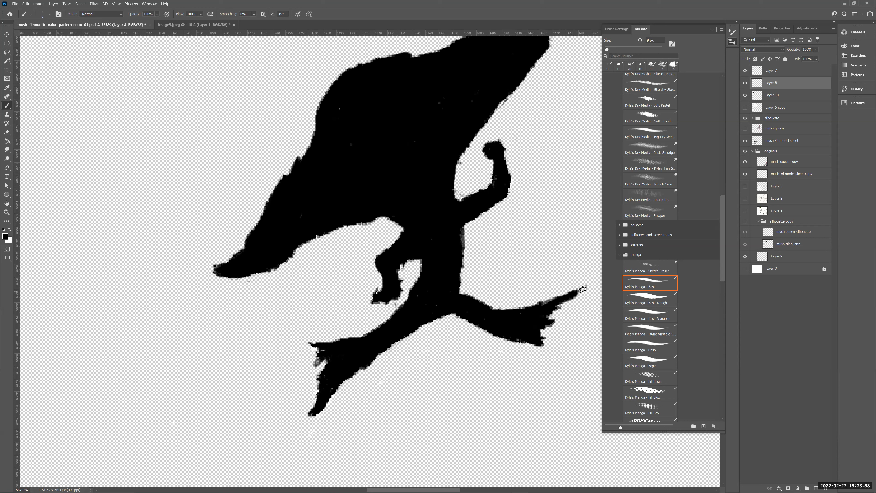
{"action": "mouse_move", "coordinate": [558, 310]}
{"action": "left_mouse_down"}
{"action": "mouse_move", "coordinate": [579, 293]}
{"action": "mouse_move", "coordinate": [555, 310]}
{"action": "left_mouse_up"}
{"action": "left_click_drag", "start_coordinate": [318, 355], "coordinate": [313, 359]}
{"action": "mouse_move", "coordinate": [310, 414]}
{"action": "left_mouse_down"}
{"action": "mouse_move", "coordinate": [298, 419]}
{"action": "mouse_move", "coordinate": [315, 399]}
{"action": "left_mouse_up"}
{"action": "left_click_drag", "start_coordinate": [406, 386], "coordinate": [363, 425]}
{"action": "mouse_move", "coordinate": [437, 181]}
{"action": "left_mouse_down"}
{"action": "mouse_move", "coordinate": [437, 192]}
{"action": "mouse_move", "coordinate": [442, 172]}
{"action": "mouse_move", "coordinate": [440, 179]}
{"action": "left_mouse_up"}
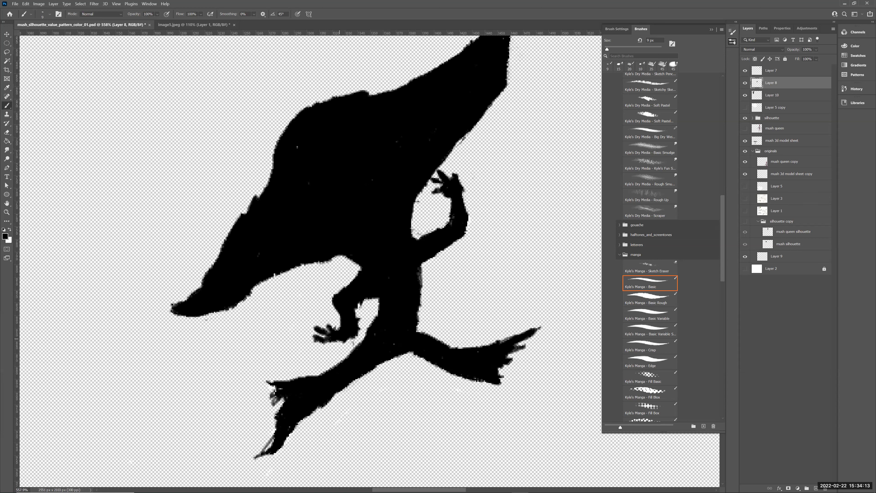
Duplicate the Layer 8 silhouette twice, placing one copy beside the original and another below it.
{"action": "key", "text": "z"}
{"action": "mouse_move", "coordinate": [485, 288]}
{"action": "left_mouse_down"}
{"action": "mouse_move", "coordinate": [356, 466]}
{"action": "mouse_move", "coordinate": [500, 264]}
{"action": "mouse_move", "coordinate": [514, 224]}
{"action": "left_mouse_up"}
{"action": "key", "text": "l"}
{"action": "key", "text": "v"}
{"action": "left_click_drag", "start_coordinate": [459, 272], "coordinate": [444, 169]}
{"action": "left_click_drag", "start_coordinate": [436, 207], "coordinate": [510, 337]}
Erase the upper tip and lower-left point of the cap on the Layer 8 copy 2 silhouette to shorten it.
{"action": "key", "text": "z"}
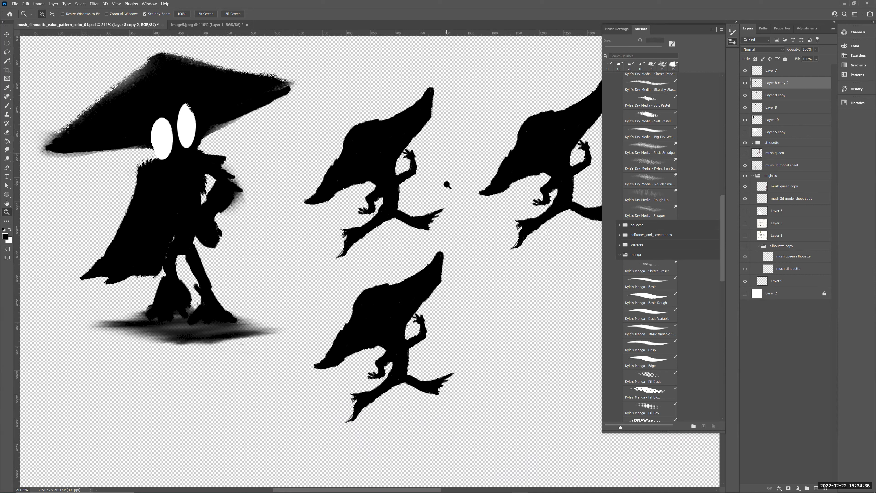
{"action": "key", "text": "e"}
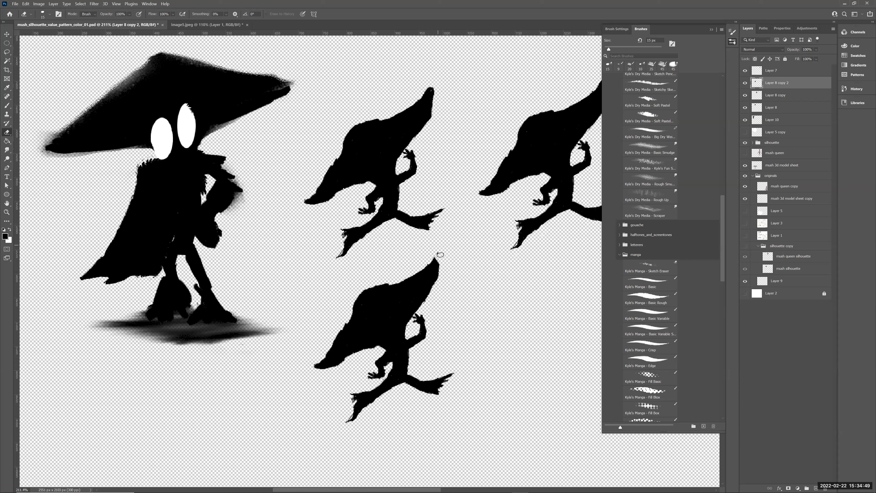
{"action": "mouse_move", "coordinate": [346, 358]}
{"action": "left_mouse_down"}
{"action": "mouse_move", "coordinate": [321, 358]}
{"action": "mouse_move", "coordinate": [332, 362]}
{"action": "left_mouse_up"}
{"action": "key", "text": "bracketright"}
{"action": "key", "text": "bracketright"}
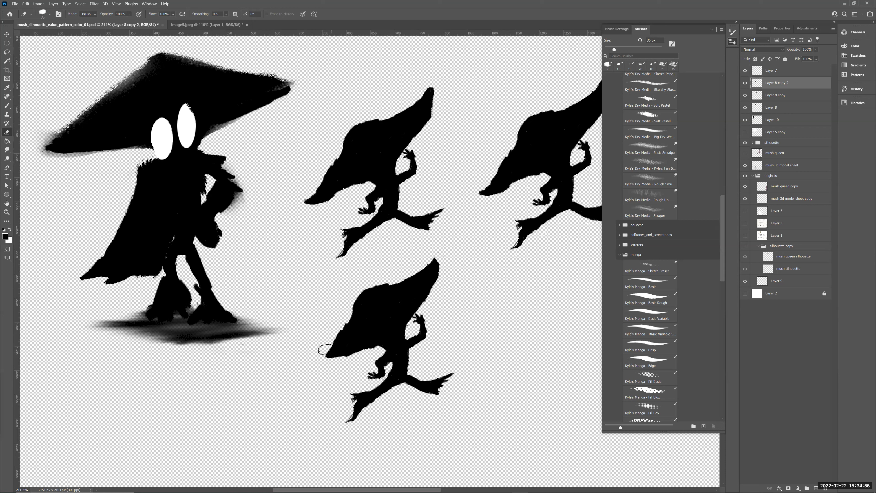
Warp the Layer 8 copy 2 silhouette into a broader, boxier cap, adjust its legs and body, and apply the transform.
{"action": "key", "text": "ctrl+t"}
{"action": "right_click", "coordinate": [400, 321]}
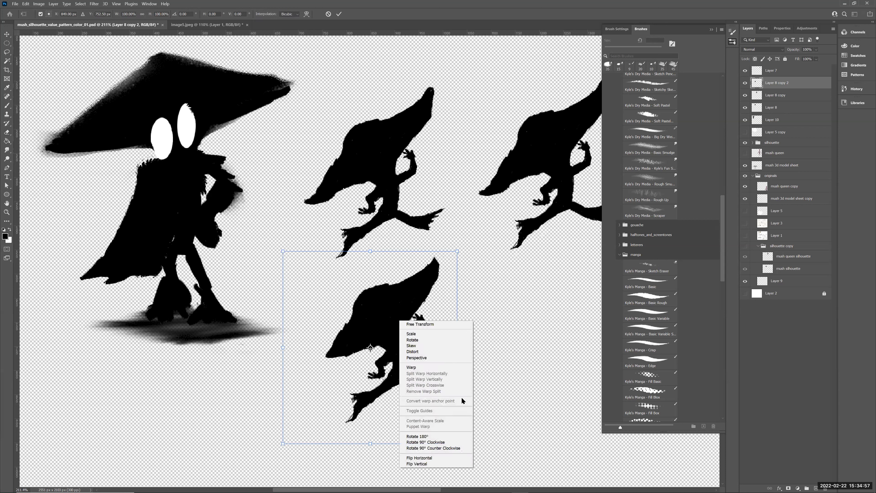
{"action": "left_click", "coordinate": [411, 369]}
{"action": "mouse_move", "coordinate": [370, 306]}
{"action": "left_mouse_down"}
{"action": "mouse_move", "coordinate": [341, 285]}
{"action": "mouse_move", "coordinate": [373, 311]}
{"action": "left_mouse_up"}
{"action": "left_click_drag", "start_coordinate": [346, 278], "coordinate": [296, 249]}
{"action": "left_click_drag", "start_coordinate": [359, 296], "coordinate": [328, 271]}
{"action": "left_click_drag", "start_coordinate": [383, 283], "coordinate": [371, 311]}
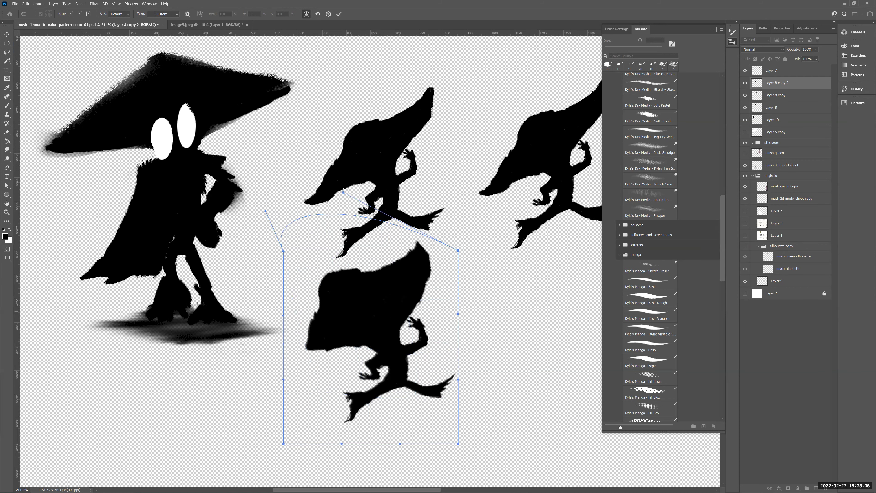
{"action": "left_click_drag", "start_coordinate": [341, 420], "coordinate": [330, 421]}
{"action": "left_click_drag", "start_coordinate": [359, 385], "coordinate": [410, 338]}
{"action": "key", "text": "Return"}
{"action": "key", "text": "e"}
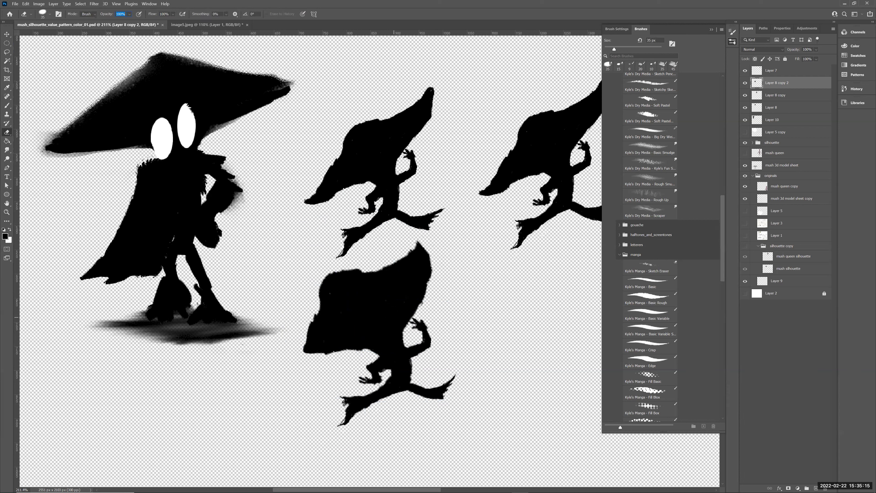
{"action": "key", "text": "ctrl+z"}
Move the warped silhouette into the row to the right of the two other running figures.
{"action": "key", "text": "v"}
{"action": "left_click_drag", "start_coordinate": [412, 334], "coordinate": [452, 346]}
{"action": "left_click_drag", "start_coordinate": [500, 309], "coordinate": [389, 275]}
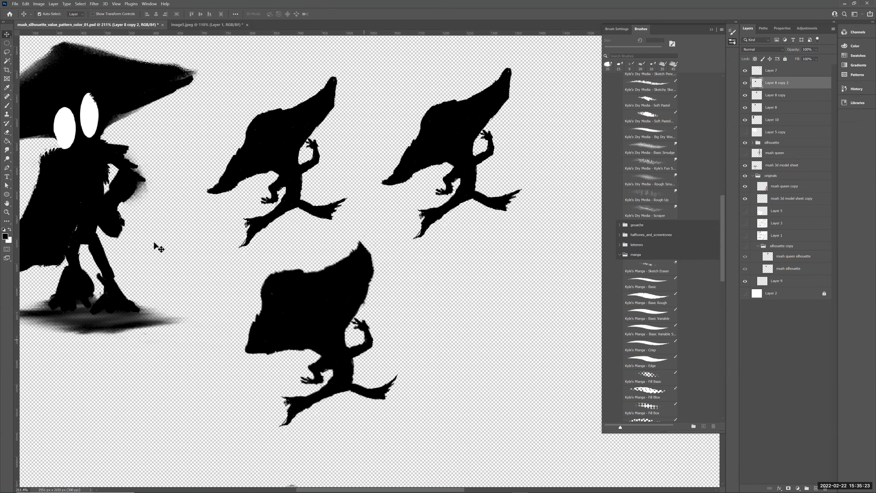
{"action": "left_click_drag", "start_coordinate": [329, 316], "coordinate": [495, 302]}
{"action": "left_click_drag", "start_coordinate": [287, 335], "coordinate": [354, 183]}
{"action": "left_click_drag", "start_coordinate": [499, 236], "coordinate": [503, 323]}
{"action": "left_click_drag", "start_coordinate": [408, 149], "coordinate": [438, 163]}
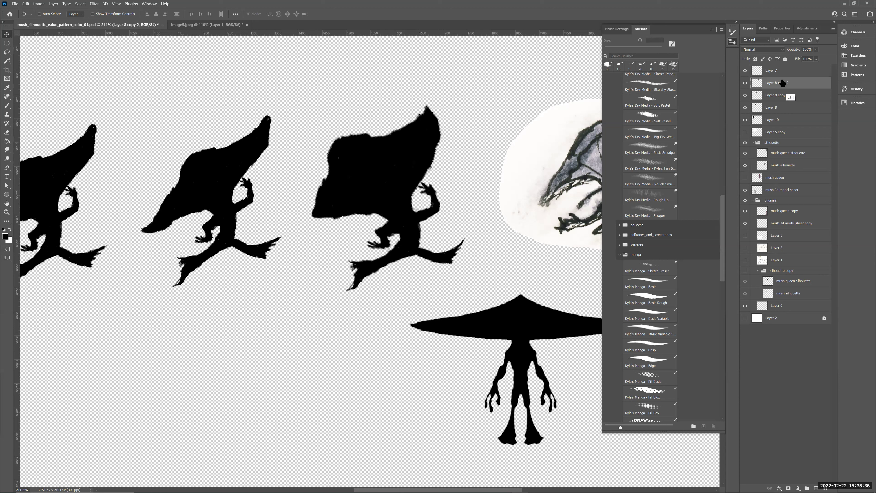
{"action": "left_click", "coordinate": [756, 85], "text": "ctrl"}
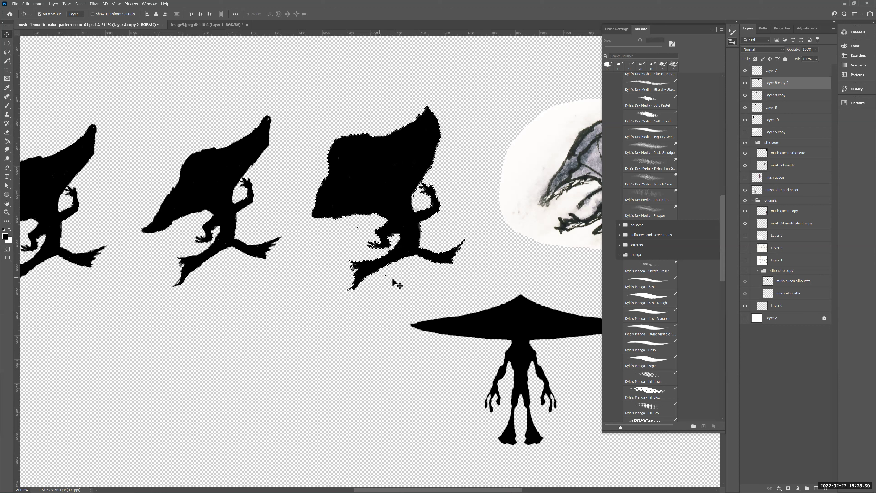
{"action": "key", "text": "e"}
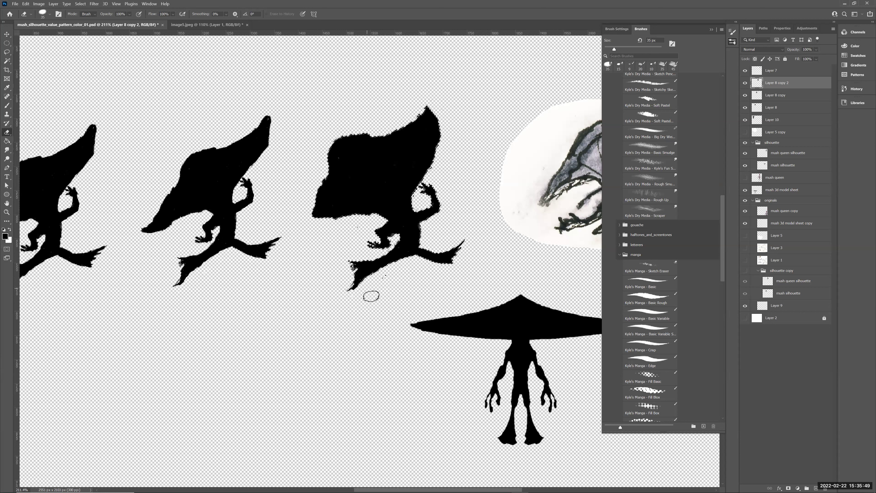
{"action": "key", "text": "alt+Tab"}
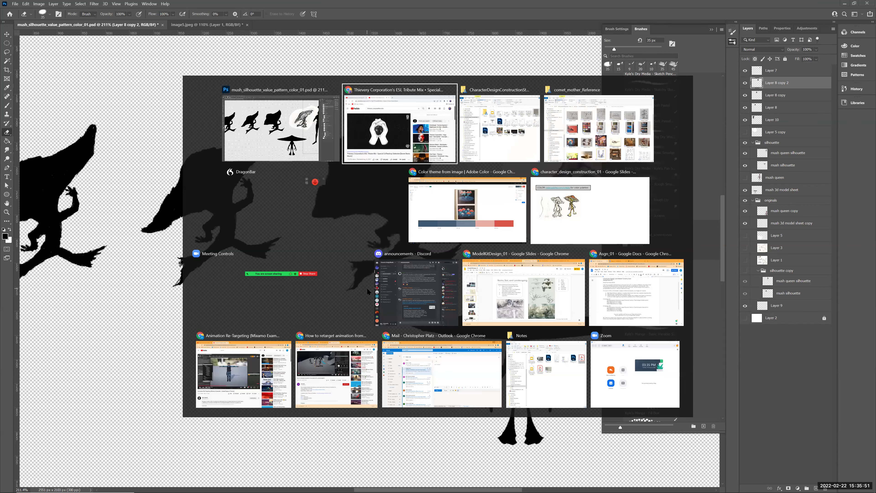
{"action": "key", "text": "Tab"}
{"action": "key", "text": "Tab"}
{"action": "key", "text": "Tab"}
{"action": "key", "text": "Tab"}
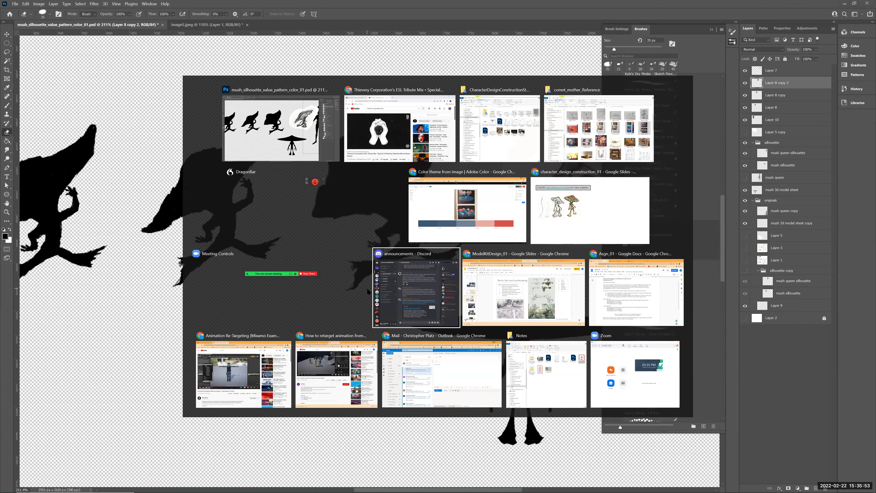
{"action": "key", "text": "Escape"}
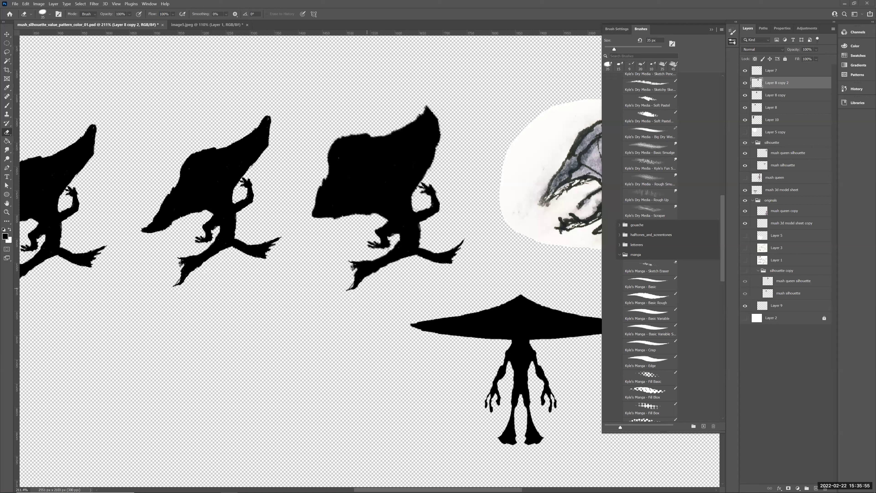
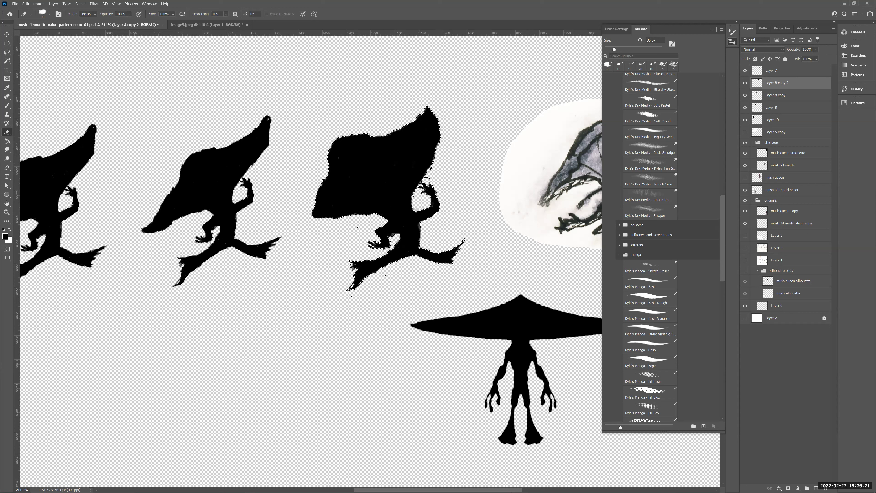
{"action": "key", "text": "ctrl+d"}
{"action": "left_click", "coordinate": [757, 84], "text": "ctrl"}
Set the foreground color to dark gray 343434 and clear the selection around the silhouette.
{"action": "left_click", "coordinate": [5, 236]}
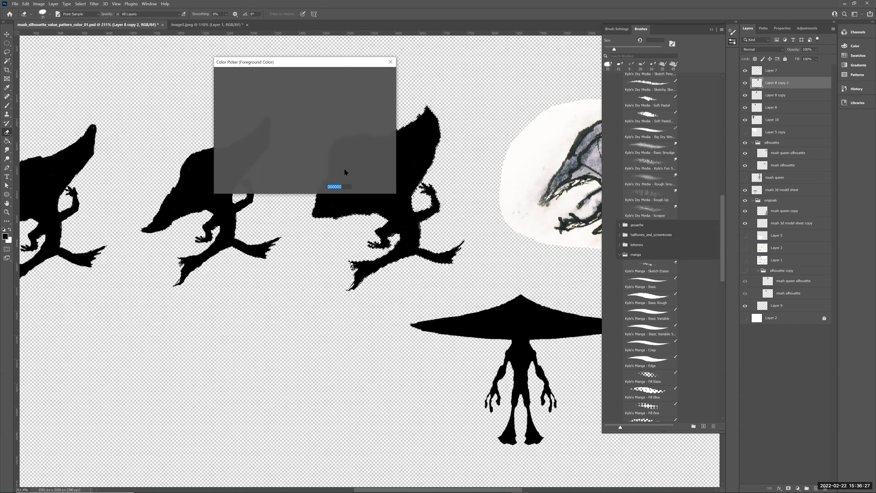
{"action": "left_click_drag", "start_coordinate": [340, 66], "coordinate": [644, 50]}
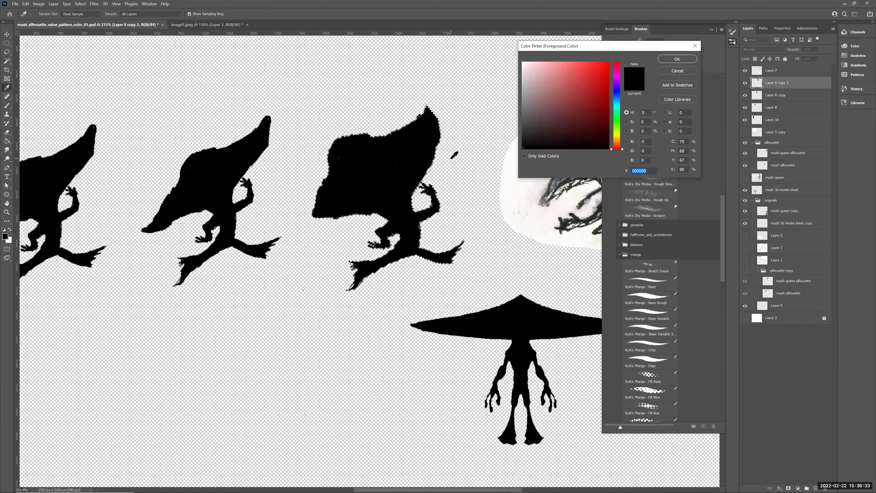
{"action": "type", "text": "x"}
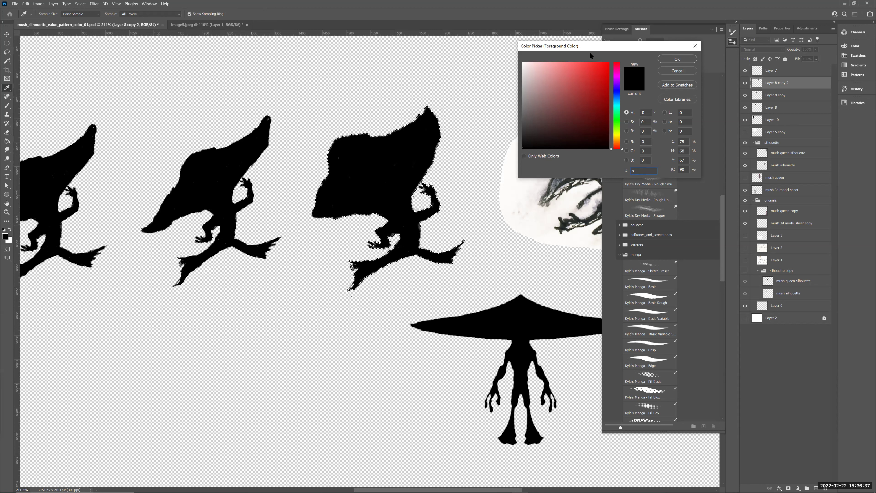
{"action": "left_click_drag", "start_coordinate": [590, 46], "coordinate": [564, 71]}
{"action": "left_click", "coordinate": [500, 156]}
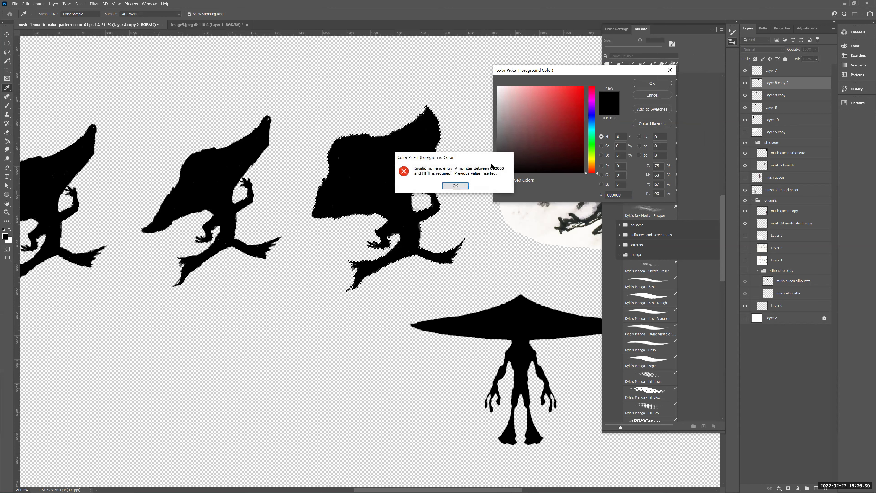
{"action": "left_click", "coordinate": [461, 186]}
{"action": "type", "text": "343434"}
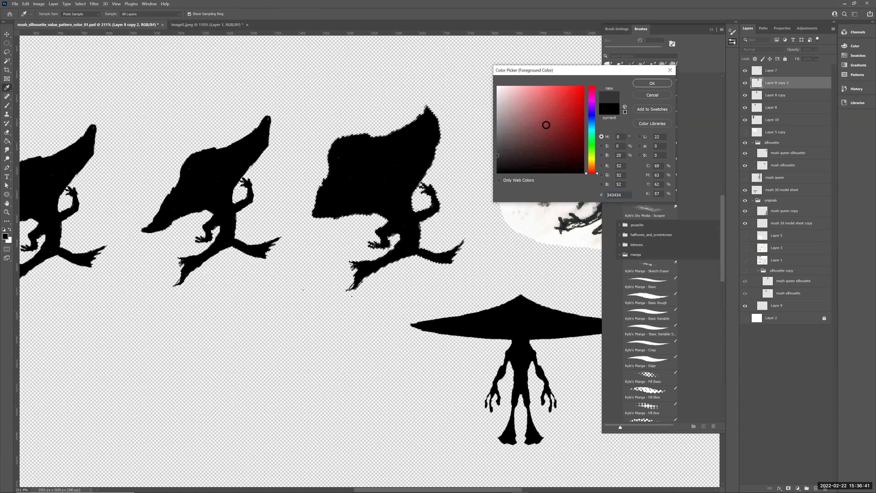
{"action": "left_click", "coordinate": [648, 84]}
{"action": "key", "text": "e"}
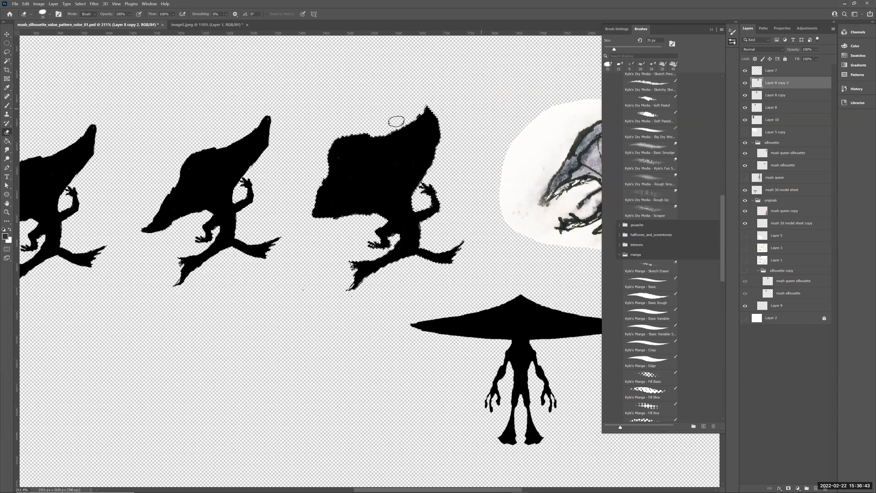
{"action": "key", "text": "ctrl+d"}
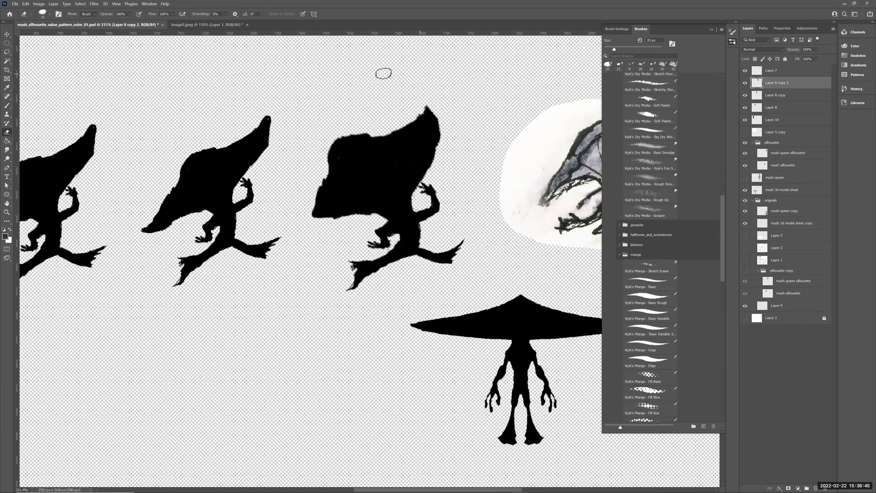
Paint a dark gray swatch above the running silhouettes with the Kyle's Manga - Basic brush at 150 px.
{"action": "key", "text": "z"}
{"action": "left_click_drag", "start_coordinate": [427, 133], "coordinate": [350, 104]}
{"action": "key", "text": "ctrl+0"}
{"action": "key", "text": "b"}
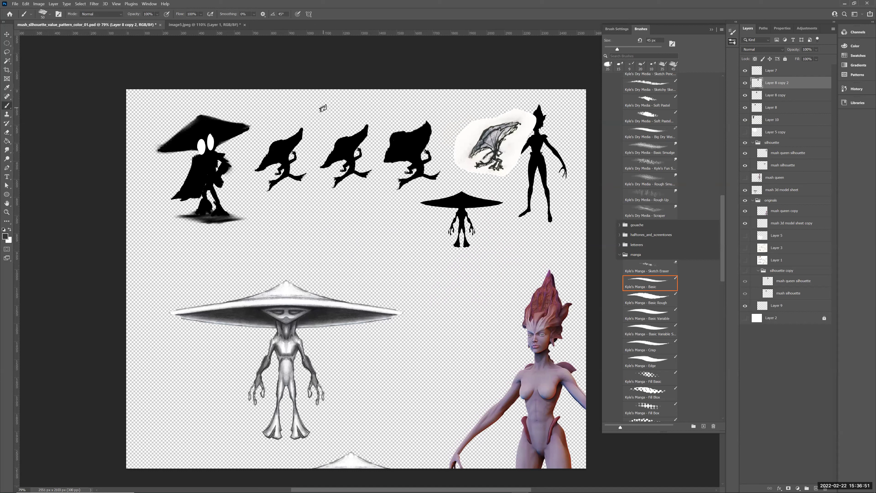
{"action": "key", "text": "bracketright"}
{"action": "key", "text": "bracketright"}
{"action": "mouse_move", "coordinate": [325, 106]}
{"action": "left_mouse_down"}
{"action": "mouse_move", "coordinate": [330, 113]}
{"action": "mouse_move", "coordinate": [324, 110]}
{"action": "left_mouse_up"}
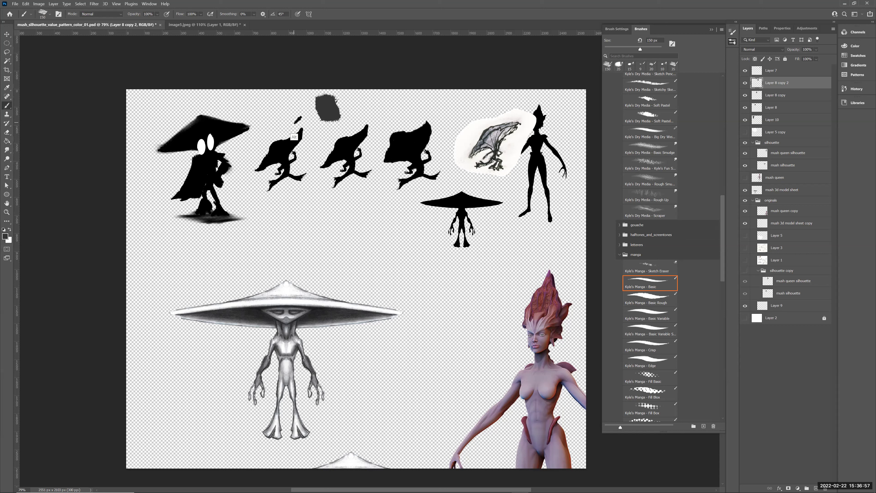
Paint a black swatch beside the dark gray one and an off-white swatch sampled from the winged sketch's paper farther along the row.
{"action": "mouse_move", "coordinate": [290, 118]}
{"action": "left_mouse_down"}
{"action": "mouse_move", "coordinate": [288, 103]}
{"action": "mouse_move", "coordinate": [303, 103]}
{"action": "left_mouse_up"}
{"action": "key", "text": "alt"}
{"action": "left_click", "coordinate": [497, 121], "text": "alt"}
{"action": "mouse_move", "coordinate": [444, 98]}
{"action": "left_mouse_down"}
{"action": "mouse_move", "coordinate": [445, 113]}
{"action": "mouse_move", "coordinate": [446, 102]}
{"action": "left_mouse_up"}
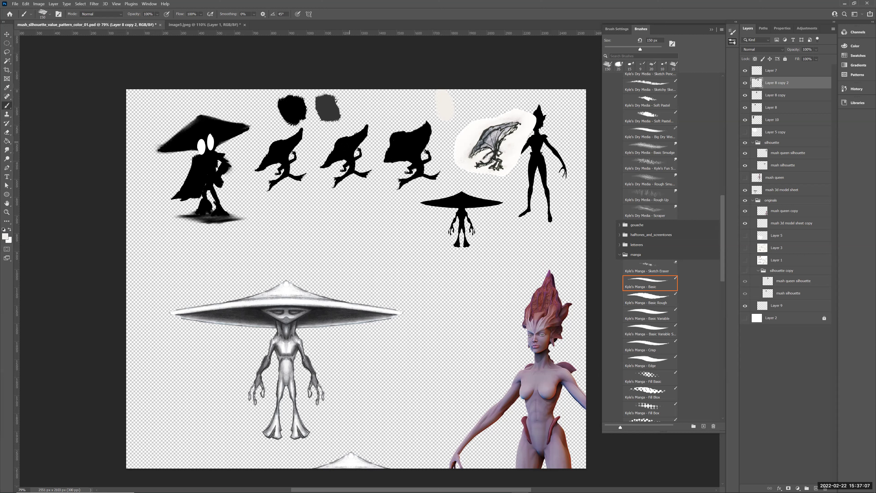
Paint a mid-gray 7c7c7c swatch and a lighter gray swatch between the dark gray and off-white ones.
{"action": "left_click", "coordinate": [5, 237]}
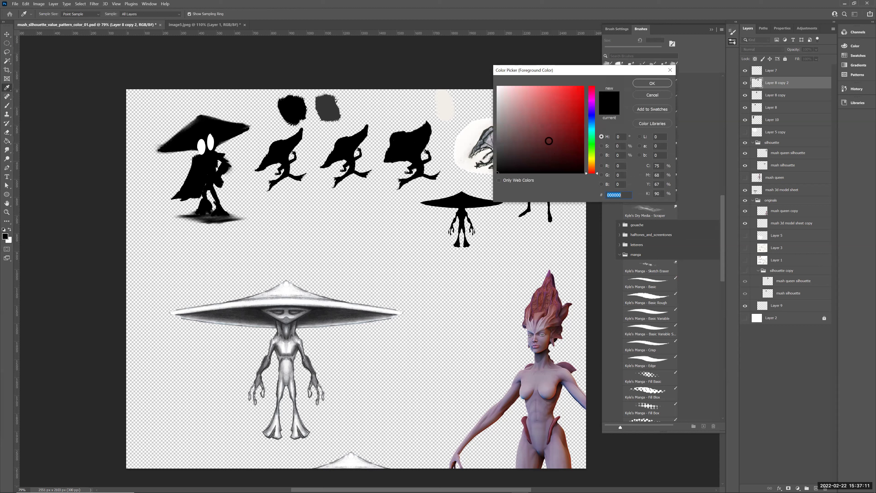
{"action": "left_click_drag", "start_coordinate": [503, 138], "coordinate": [493, 130]}
{"action": "left_click", "coordinate": [652, 83]}
{"action": "left_click_drag", "start_coordinate": [356, 102], "coordinate": [367, 108]}
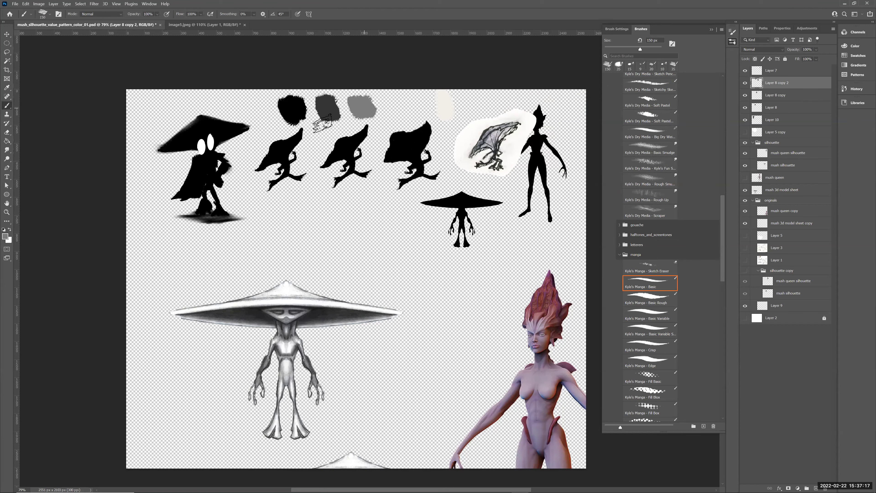
{"action": "left_click", "coordinate": [5, 237]}
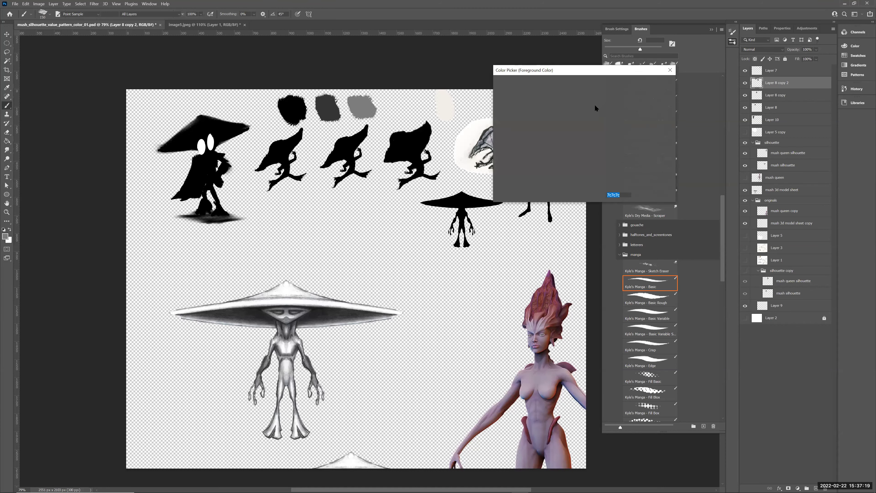
{"action": "left_click", "coordinate": [497, 110]}
{"action": "left_click", "coordinate": [653, 83]}
{"action": "key", "text": "b"}
{"action": "left_click_drag", "start_coordinate": [390, 105], "coordinate": [405, 108]}
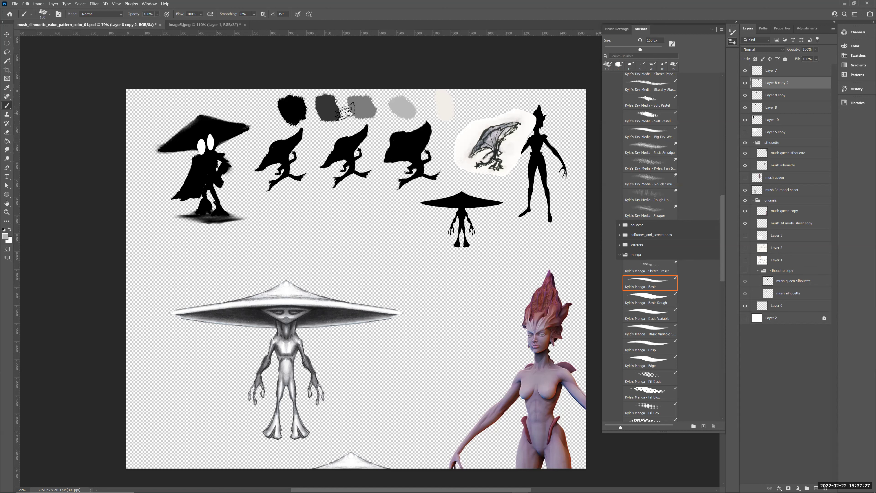
Load the contents of Layer 8 copy 2 as a selection and hide the interface panels around the canvas.
{"action": "key", "text": "alt"}
{"action": "mouse_move", "coordinate": [462, 174]}
{"action": "left_mouse_down"}
{"action": "mouse_move", "coordinate": [520, 231]}
{"action": "mouse_move", "coordinate": [536, 172]}
{"action": "mouse_move", "coordinate": [493, 148]}
{"action": "left_mouse_up"}
{"action": "key", "text": "z"}
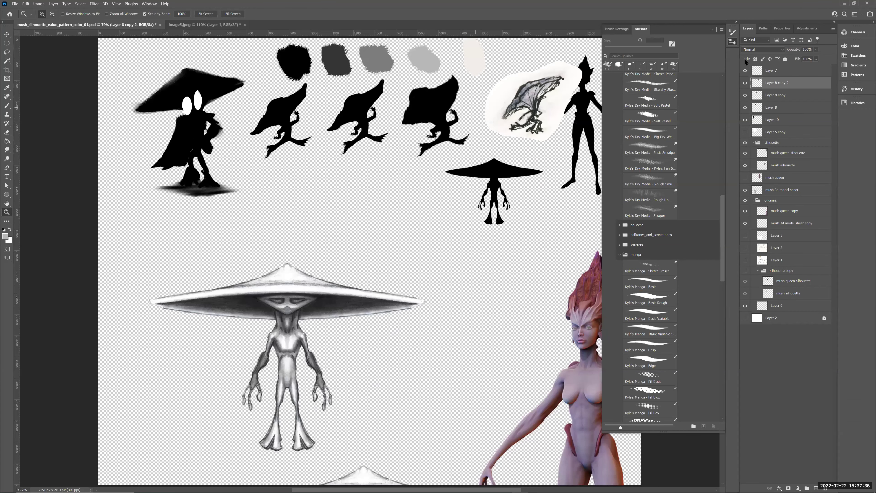
{"action": "left_click", "coordinate": [758, 83], "text": "ctrl"}
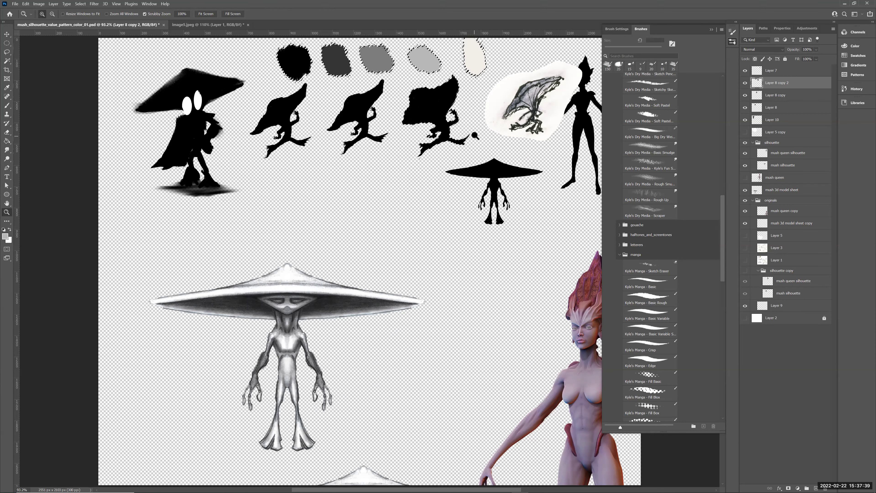
{"action": "left_click_drag", "start_coordinate": [465, 256], "coordinate": [474, 339]}
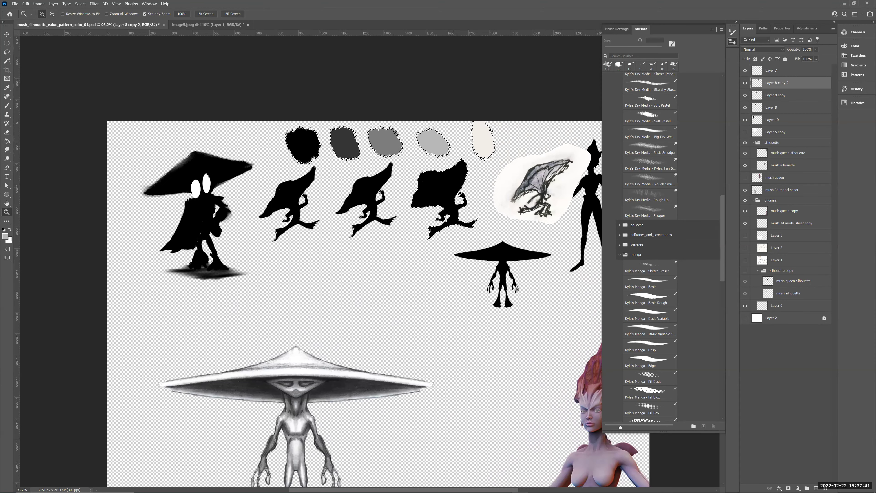
{"action": "left_click_drag", "start_coordinate": [474, 193], "coordinate": [470, 203]}
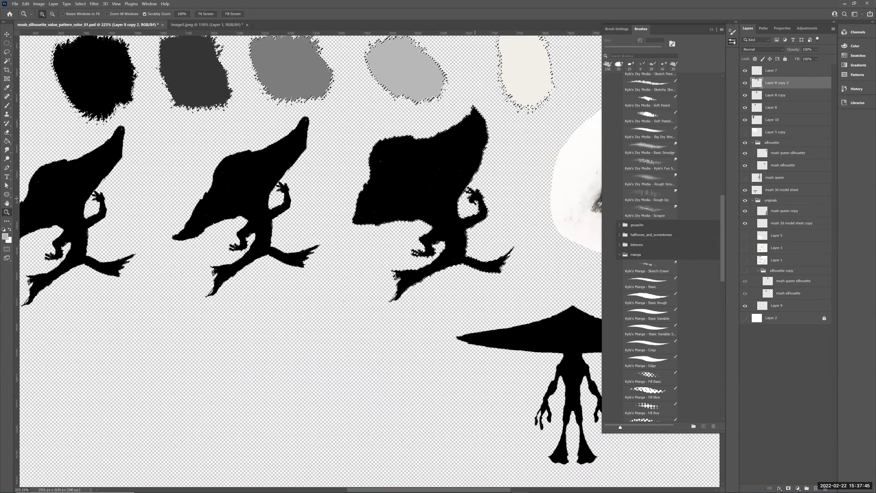
{"action": "key", "text": "Tab"}
{"action": "key", "text": "Tab"}
{"action": "key", "text": "Tab"}
{"action": "key", "text": "Tab"}
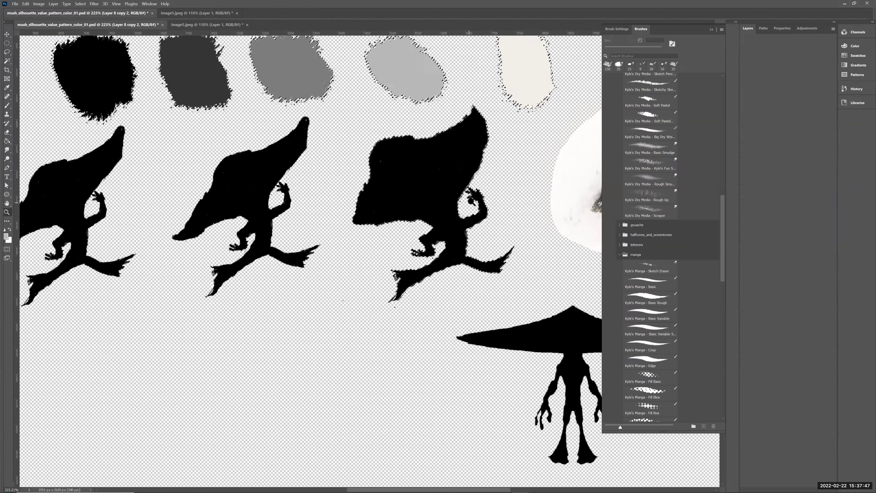
{"action": "key", "text": "Tab"}
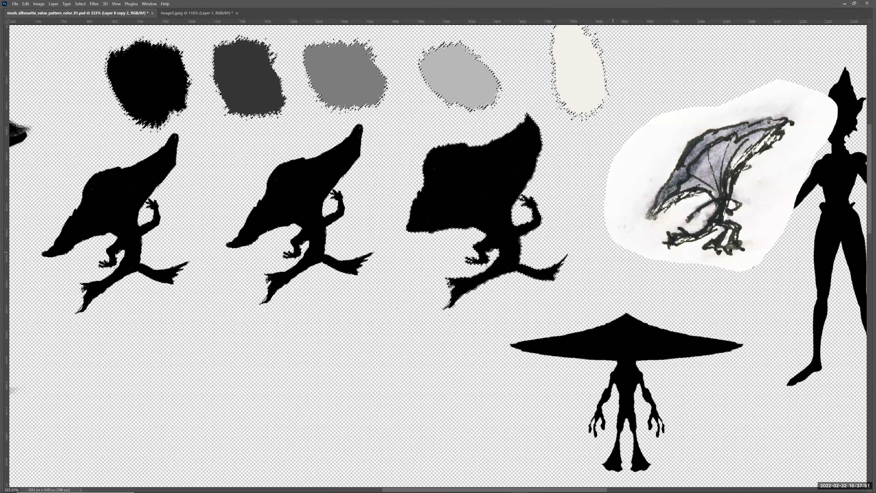
Paint the boxy cap with sampled mid-gray, then cover its lower part with black to leave a gray band along the upper edge.
{"action": "left_click_drag", "start_coordinate": [462, 139], "coordinate": [556, 164]}
{"action": "left_click", "coordinate": [439, 101], "text": "alt"}
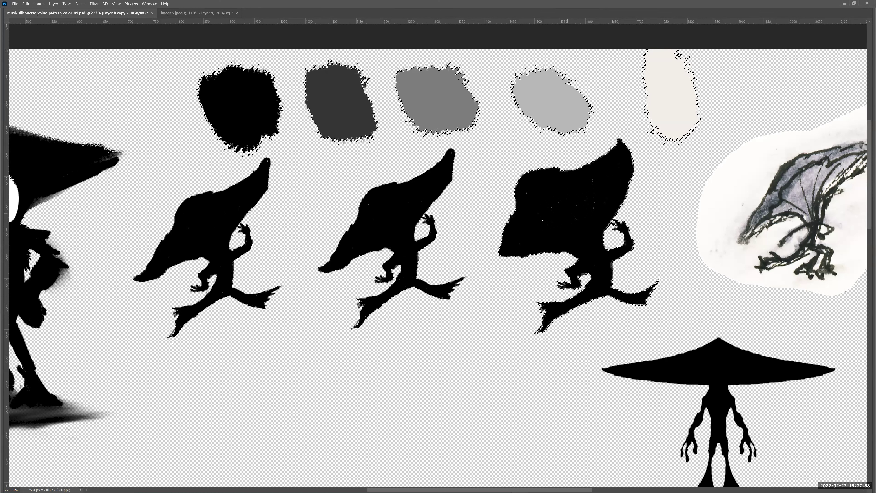
{"action": "mouse_move", "coordinate": [518, 230]}
{"action": "left_mouse_down"}
{"action": "mouse_move", "coordinate": [604, 178]}
{"action": "mouse_move", "coordinate": [511, 234]}
{"action": "mouse_move", "coordinate": [572, 173]}
{"action": "mouse_move", "coordinate": [522, 217]}
{"action": "mouse_move", "coordinate": [532, 182]}
{"action": "mouse_move", "coordinate": [535, 189]}
{"action": "mouse_move", "coordinate": [628, 134]}
{"action": "left_mouse_up"}
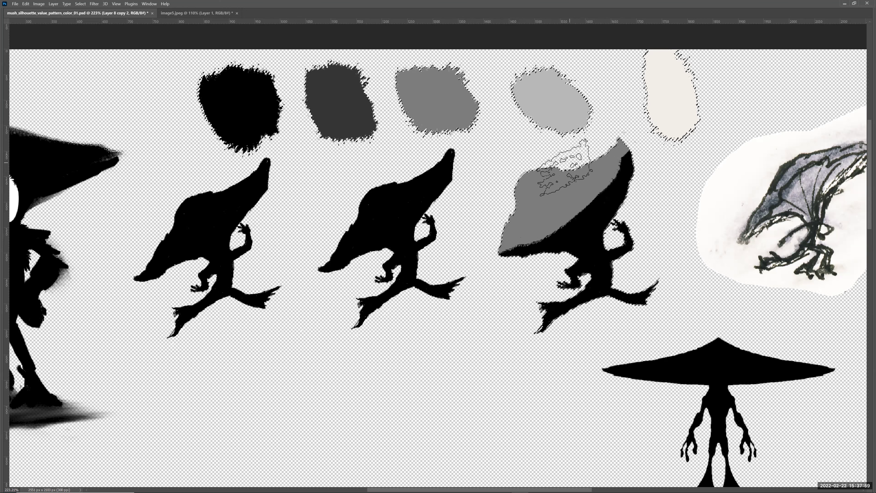
{"action": "mouse_move", "coordinate": [538, 244]}
{"action": "left_mouse_down"}
{"action": "mouse_move", "coordinate": [540, 224]}
{"action": "mouse_move", "coordinate": [597, 180]}
{"action": "mouse_move", "coordinate": [516, 246]}
{"action": "mouse_move", "coordinate": [623, 157]}
{"action": "left_mouse_up"}
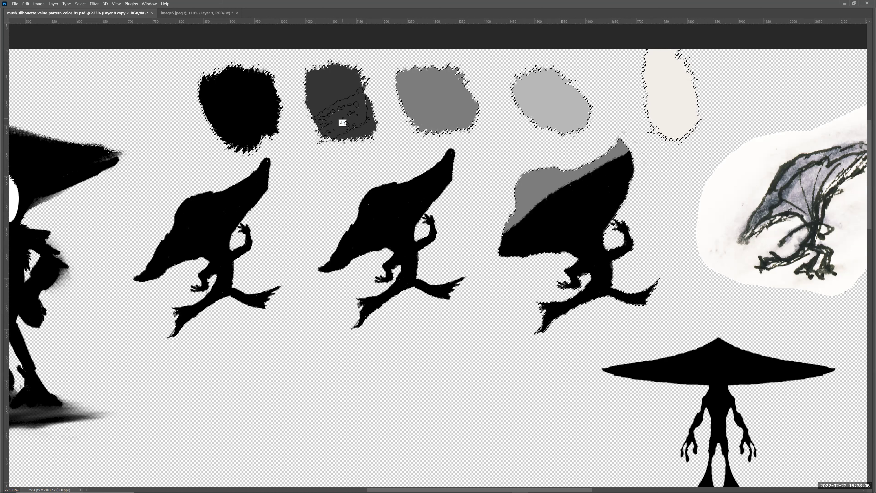
Shade the cap's left side and lower rim, the body and the legs with sampled dark gray, reducing the brush size for the smaller areas.
{"action": "left_click", "coordinate": [341, 110], "text": "alt"}
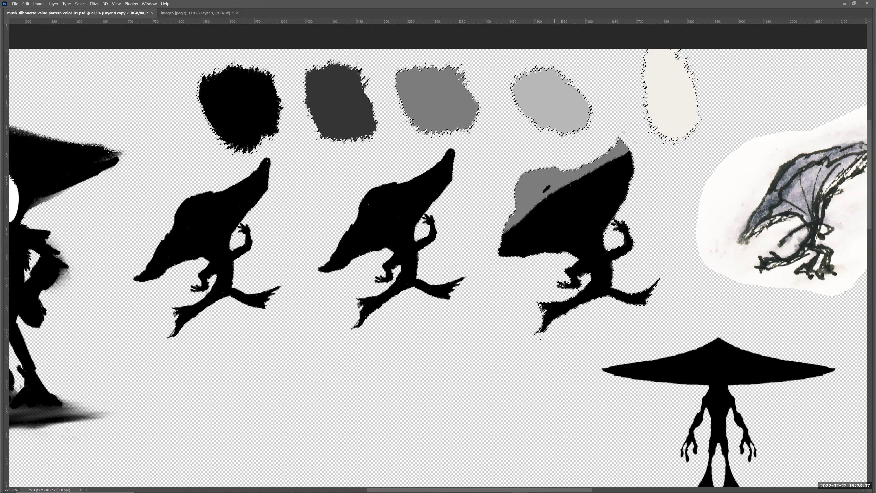
{"action": "mouse_move", "coordinate": [525, 183]}
{"action": "left_mouse_down"}
{"action": "mouse_move", "coordinate": [505, 224]}
{"action": "mouse_move", "coordinate": [516, 191]}
{"action": "mouse_move", "coordinate": [489, 225]}
{"action": "mouse_move", "coordinate": [522, 190]}
{"action": "mouse_move", "coordinate": [500, 229]}
{"action": "mouse_move", "coordinate": [519, 188]}
{"action": "mouse_move", "coordinate": [516, 199]}
{"action": "mouse_move", "coordinate": [541, 195]}
{"action": "mouse_move", "coordinate": [504, 227]}
{"action": "mouse_move", "coordinate": [560, 182]}
{"action": "mouse_move", "coordinate": [529, 210]}
{"action": "mouse_move", "coordinate": [527, 268]}
{"action": "mouse_move", "coordinate": [506, 251]}
{"action": "mouse_move", "coordinate": [558, 263]}
{"action": "mouse_move", "coordinate": [564, 250]}
{"action": "mouse_move", "coordinate": [558, 269]}
{"action": "mouse_move", "coordinate": [567, 256]}
{"action": "mouse_move", "coordinate": [556, 266]}
{"action": "mouse_move", "coordinate": [556, 252]}
{"action": "mouse_move", "coordinate": [617, 296]}
{"action": "mouse_move", "coordinate": [616, 281]}
{"action": "mouse_move", "coordinate": [582, 283]}
{"action": "mouse_move", "coordinate": [578, 271]}
{"action": "mouse_move", "coordinate": [627, 256]}
{"action": "mouse_move", "coordinate": [583, 290]}
{"action": "left_mouse_up"}
{"action": "key", "text": "bracketleft"}
{"action": "key", "text": "bracketleft"}
{"action": "key", "text": "bracketleft"}
{"action": "left_click", "coordinate": [586, 294], "text": "alt"}
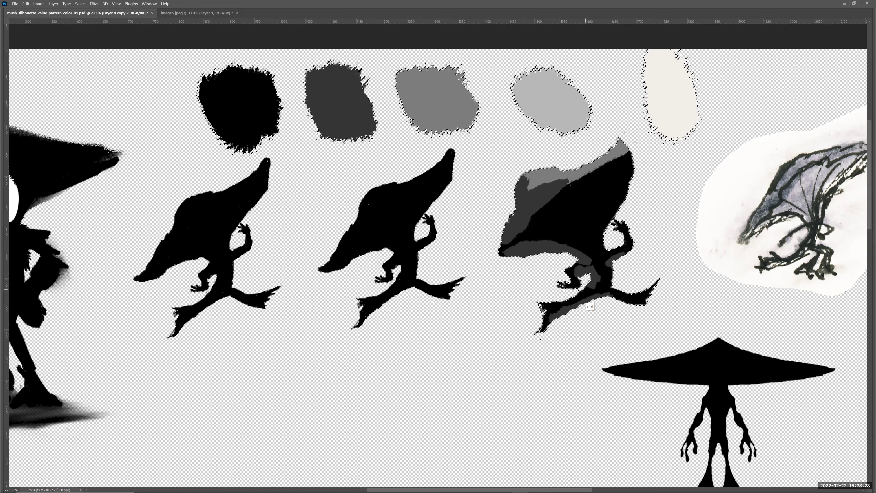
Undo the latest dark gray strokes on the boxy-capped figure's legs and lower body.
{"action": "key", "text": "ctrl+z"}
{"action": "key", "text": "ctrl+z"}
{"action": "key", "text": "ctrl+z"}
{"action": "key", "text": "ctrl+z"}
{"action": "key", "text": "ctrl+z"}
{"action": "key", "text": "ctrl+z"}
{"action": "key", "text": "ctrl+z"}
{"action": "key", "text": "ctrl+z"}
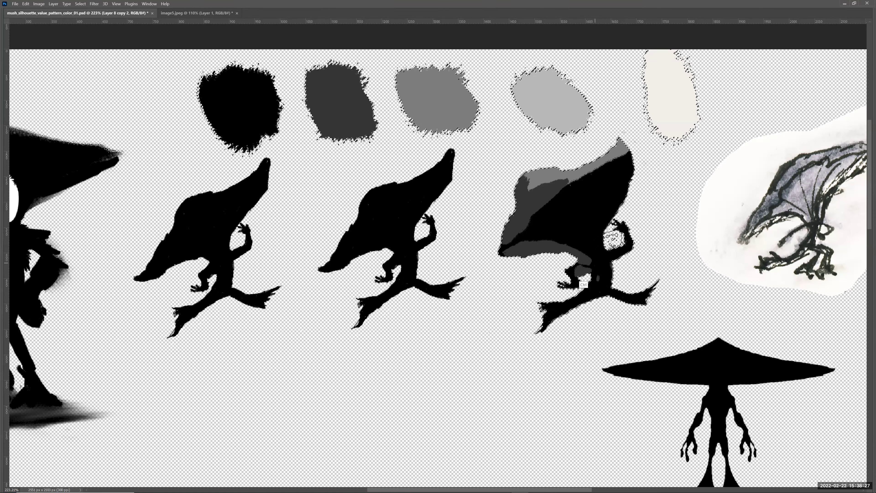
Paint dark gray shapes across the right and middle of the cap and along the lower body and legs, undoing unwanted strokes.
{"action": "mouse_move", "coordinate": [578, 201]}
{"action": "left_mouse_down"}
{"action": "mouse_move", "coordinate": [627, 196]}
{"action": "mouse_move", "coordinate": [597, 168]}
{"action": "mouse_move", "coordinate": [622, 168]}
{"action": "left_mouse_up"}
{"action": "key", "text": "ctrl+z"}
{"action": "key", "text": "ctrl+z"}
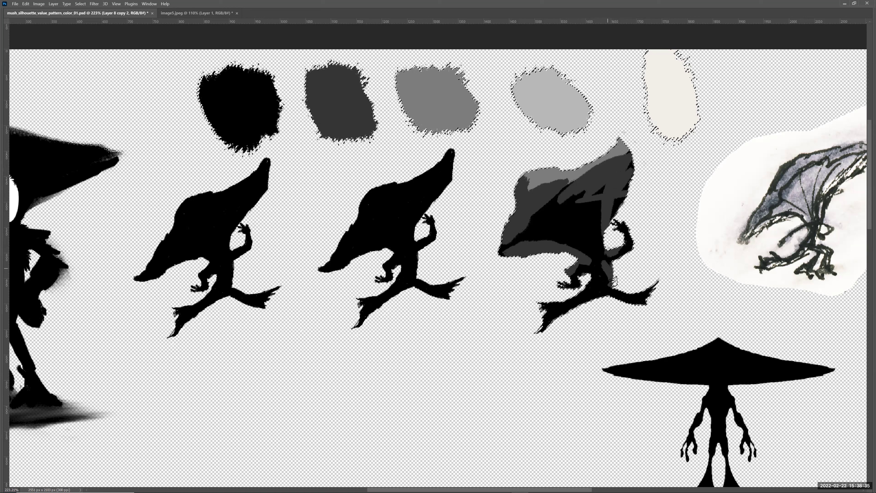
{"action": "mouse_move", "coordinate": [549, 303]}
{"action": "left_mouse_down"}
{"action": "mouse_move", "coordinate": [580, 298]}
{"action": "mouse_move", "coordinate": [586, 283]}
{"action": "mouse_move", "coordinate": [612, 275]}
{"action": "left_mouse_up"}
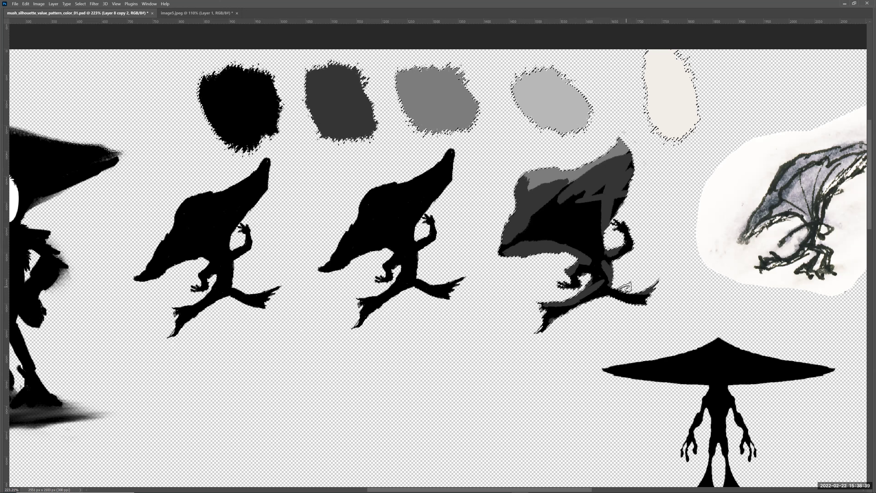
{"action": "mouse_move", "coordinate": [583, 200]}
{"action": "left_mouse_down"}
{"action": "mouse_move", "coordinate": [591, 206]}
{"action": "mouse_move", "coordinate": [555, 217]}
{"action": "mouse_move", "coordinate": [565, 203]}
{"action": "mouse_move", "coordinate": [538, 224]}
{"action": "mouse_move", "coordinate": [530, 220]}
{"action": "mouse_move", "coordinate": [609, 149]}
{"action": "left_mouse_up"}
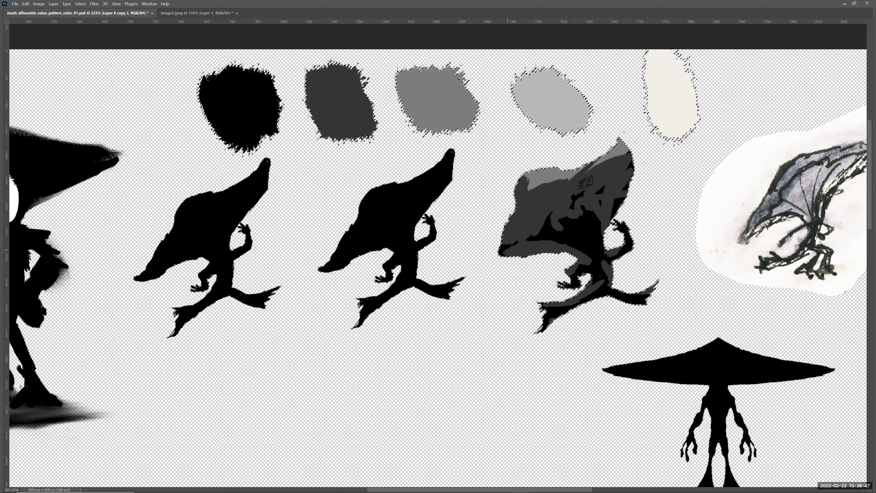
Paint a black diagonal band across the cap from its raised tip down to its lower corner, with black touches along the edge.
{"action": "left_click_drag", "start_coordinate": [586, 182], "coordinate": [511, 245]}
{"action": "mouse_move", "coordinate": [644, 148]}
{"action": "left_mouse_down"}
{"action": "mouse_move", "coordinate": [504, 244]}
{"action": "mouse_move", "coordinate": [631, 160]}
{"action": "left_mouse_up"}
{"action": "left_click_drag", "start_coordinate": [553, 222], "coordinate": [551, 225]}
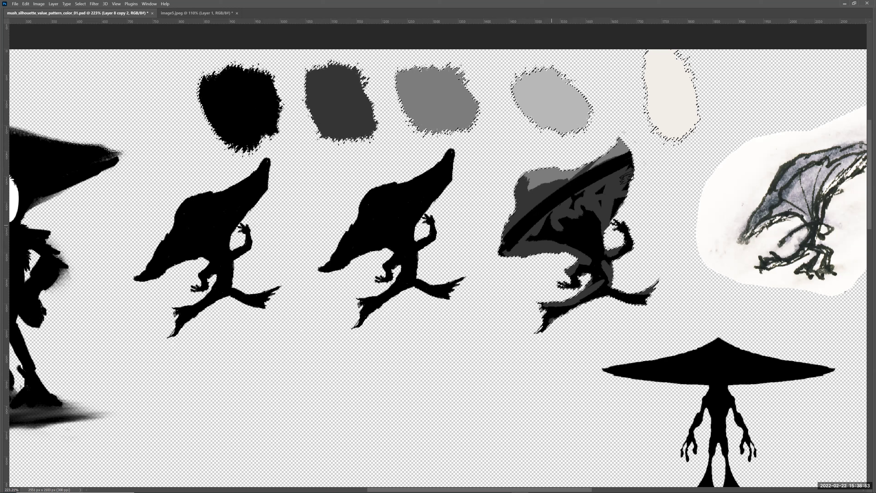
Sample the mid-gray swatch and paint long diagonal streaks along the upper side of the cap's black band.
{"action": "left_click", "coordinate": [439, 98], "text": "alt"}
{"action": "mouse_move", "coordinate": [621, 162]}
{"action": "left_mouse_down"}
{"action": "mouse_move", "coordinate": [591, 165]}
{"action": "mouse_move", "coordinate": [550, 193]}
{"action": "mouse_move", "coordinate": [497, 246]}
{"action": "left_mouse_up"}
{"action": "left_click_drag", "start_coordinate": [546, 196], "coordinate": [503, 251]}
{"action": "left_click_drag", "start_coordinate": [505, 239], "coordinate": [561, 181]}
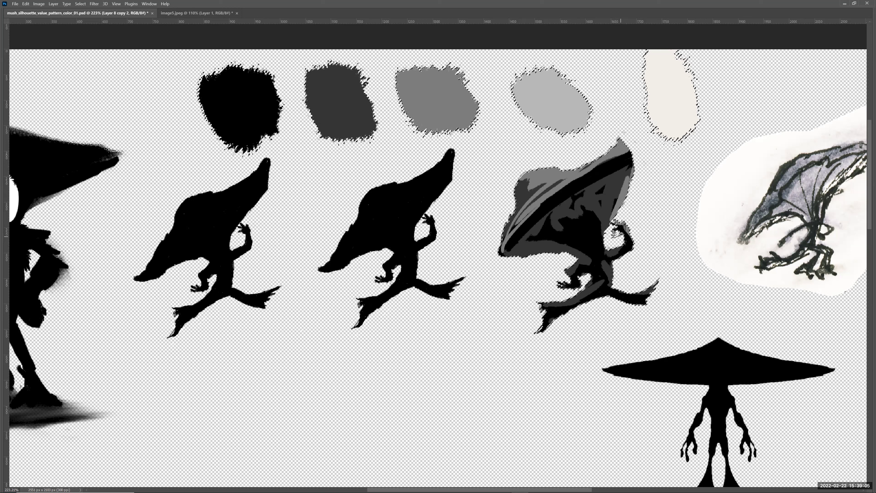
Paint mid-gray highlights along the top edges of both legs and the cap's lower rim, redoing the rim stroke.
{"action": "left_click_drag", "start_coordinate": [566, 270], "coordinate": [664, 280]}
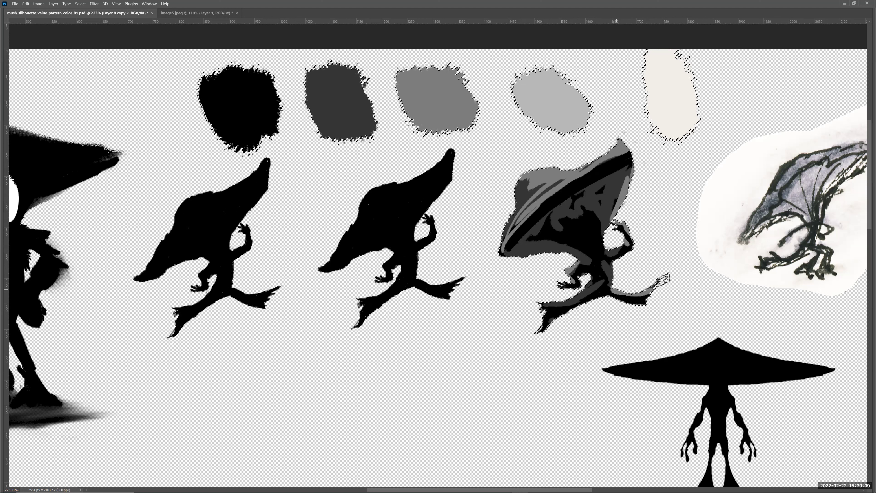
{"action": "left_click_drag", "start_coordinate": [549, 303], "coordinate": [590, 286]}
{"action": "mouse_move", "coordinate": [524, 257]}
{"action": "left_mouse_down"}
{"action": "mouse_move", "coordinate": [550, 247]}
{"action": "mouse_move", "coordinate": [588, 246]}
{"action": "left_mouse_up"}
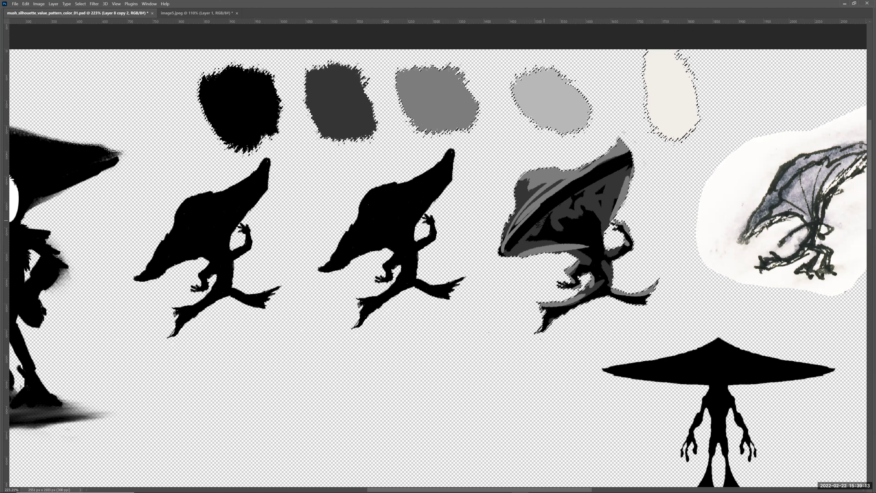
{"action": "key", "text": "ctrl+z"}
{"action": "left_click_drag", "start_coordinate": [501, 254], "coordinate": [585, 247]}
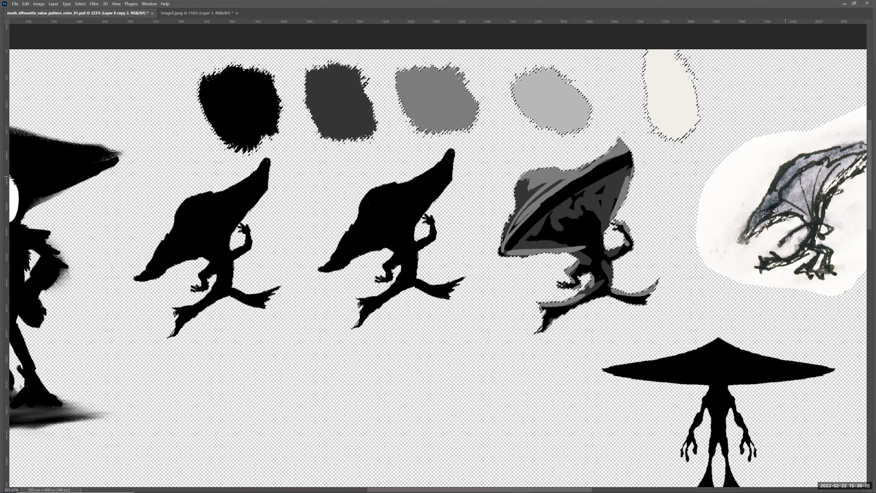
Bring back the hidden interface and choose the Kyle's Dry Media - Basic Smudge brush.
{"action": "key", "text": "Tab"}
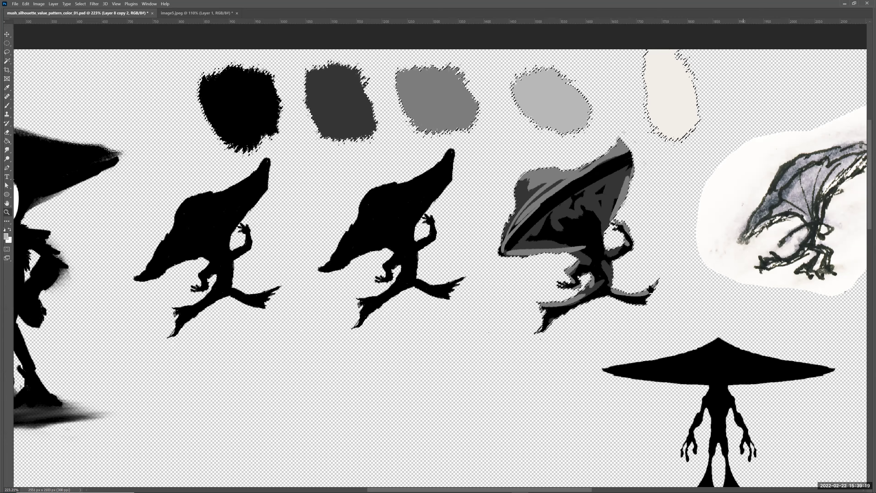
{"action": "key", "text": "shift+Tab"}
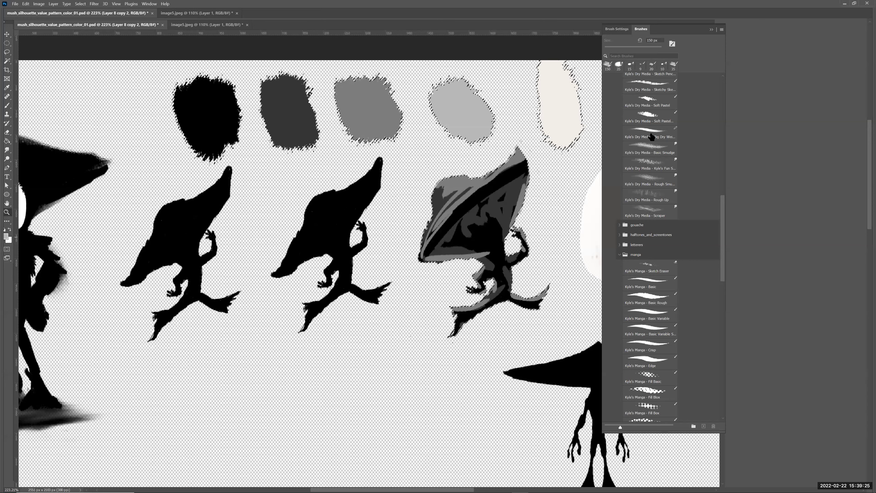
{"action": "key", "text": "Tab"}
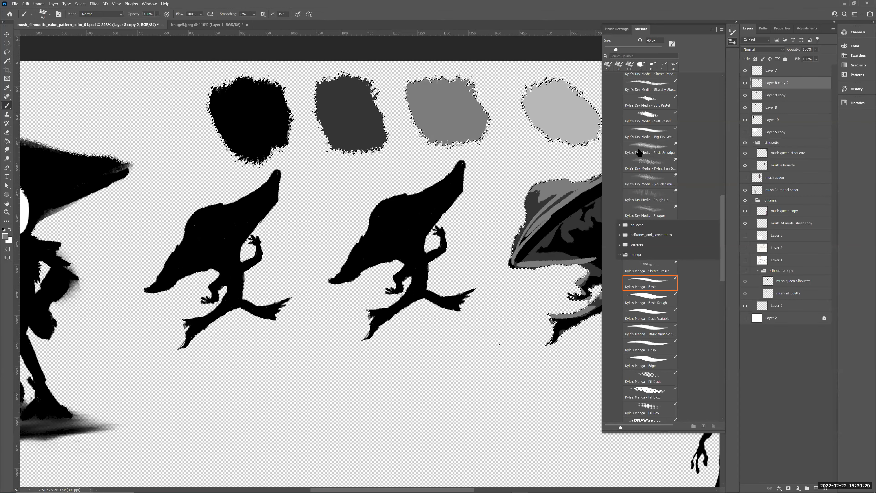
{"action": "left_click", "coordinate": [636, 133]}
{"action": "left_click", "coordinate": [631, 196]}
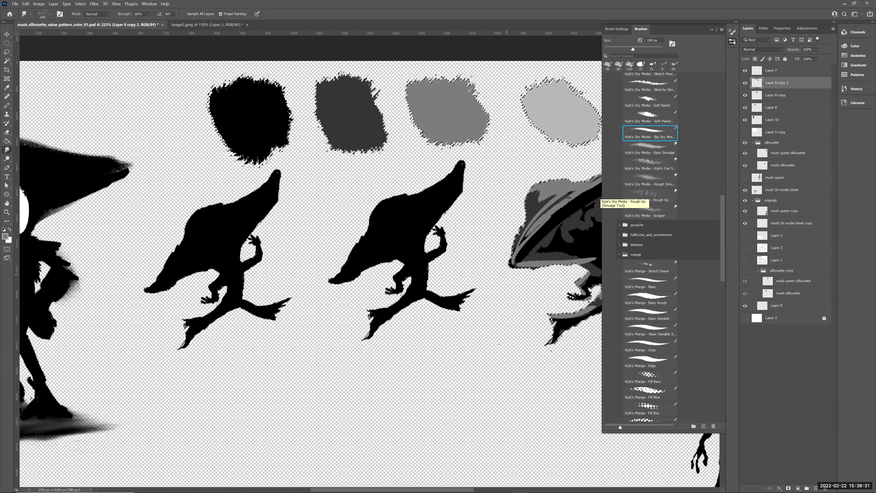
{"action": "left_click", "coordinate": [644, 211]}
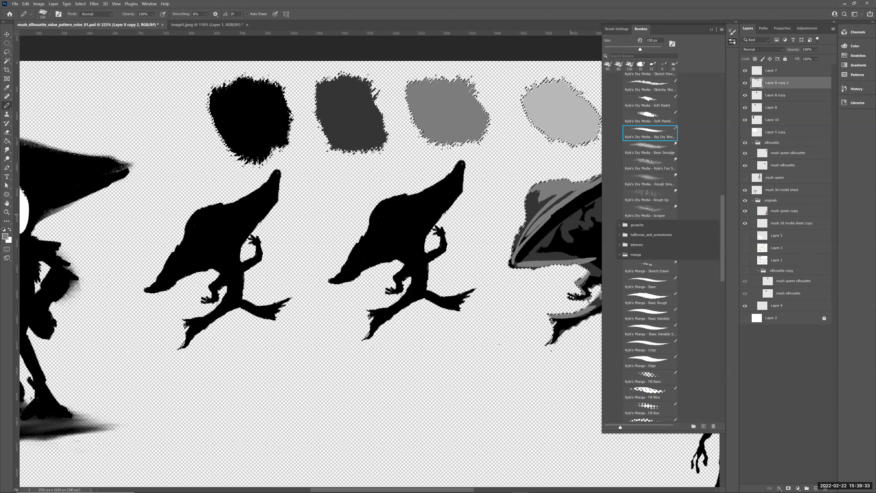
{"action": "left_click", "coordinate": [649, 211]}
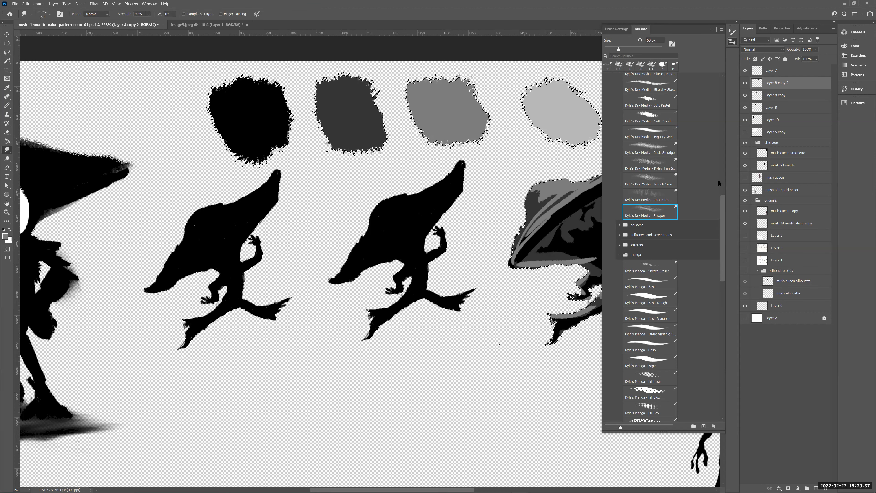
{"action": "scroll", "coordinate": [721, 157], "scroll_direction": "up", "scroll_amount": 5}
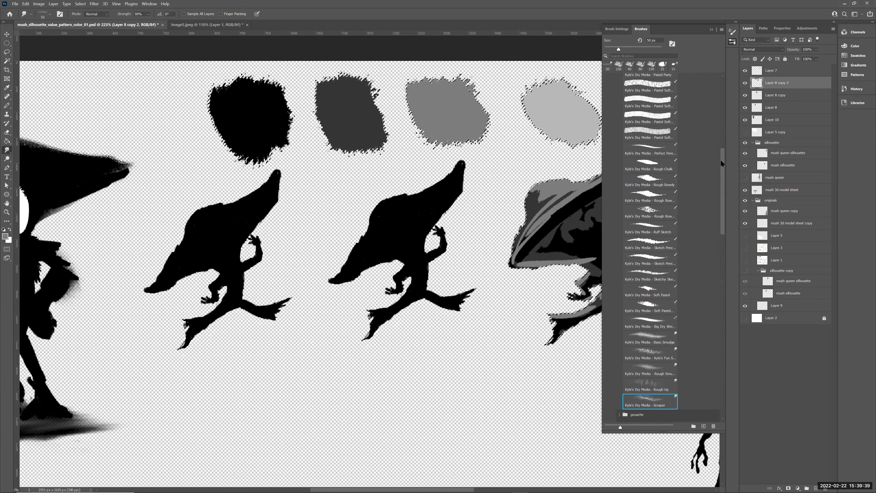
{"action": "scroll", "coordinate": [721, 172], "scroll_direction": "down", "scroll_amount": 3}
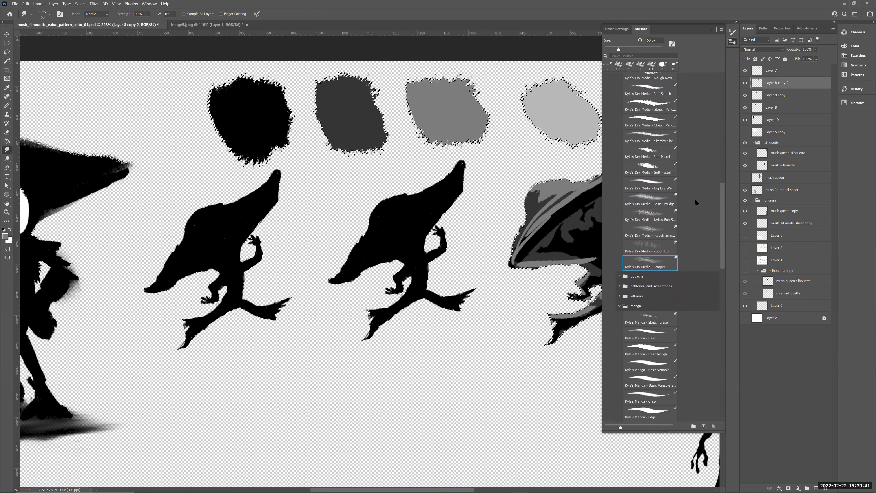
{"action": "left_click", "coordinate": [654, 201]}
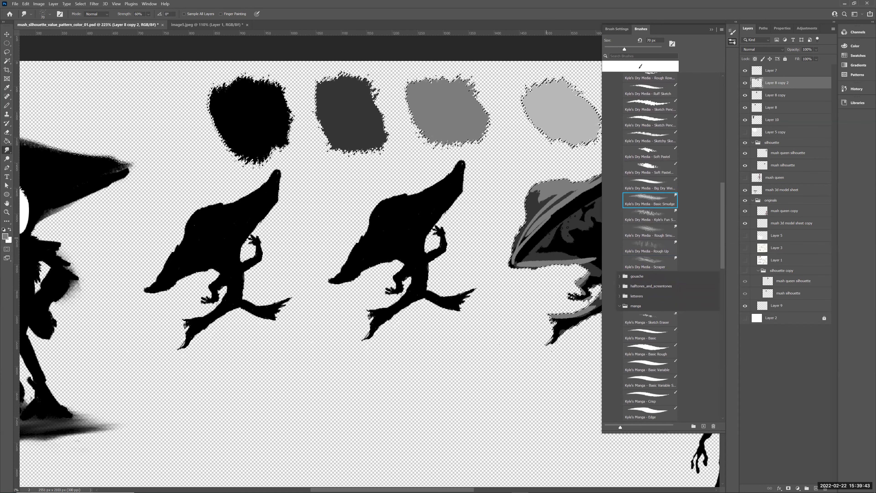
Smudge the gray and black shapes on the cap and body into soft value transitions.
{"action": "mouse_move", "coordinate": [568, 224]}
{"action": "left_mouse_down"}
{"action": "mouse_move", "coordinate": [539, 227]}
{"action": "mouse_move", "coordinate": [557, 204]}
{"action": "mouse_move", "coordinate": [541, 229]}
{"action": "left_mouse_up"}
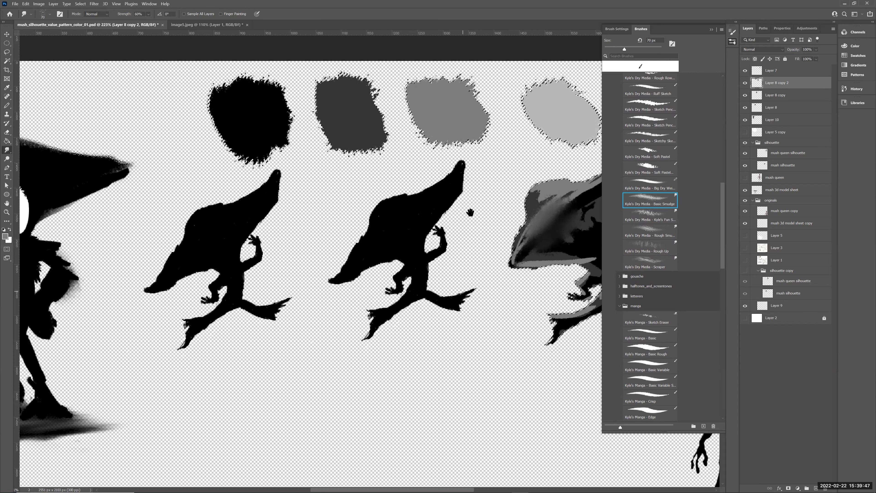
{"action": "left_click_drag", "start_coordinate": [487, 221], "coordinate": [378, 241]}
{"action": "mouse_move", "coordinate": [459, 181]}
{"action": "left_mouse_down"}
{"action": "mouse_move", "coordinate": [413, 182]}
{"action": "mouse_move", "coordinate": [417, 174]}
{"action": "left_mouse_up"}
{"action": "left_click_drag", "start_coordinate": [353, 285], "coordinate": [364, 272]}
{"action": "mouse_move", "coordinate": [421, 200]}
{"action": "left_mouse_down"}
{"action": "mouse_move", "coordinate": [485, 179]}
{"action": "mouse_move", "coordinate": [526, 177]}
{"action": "left_mouse_up"}
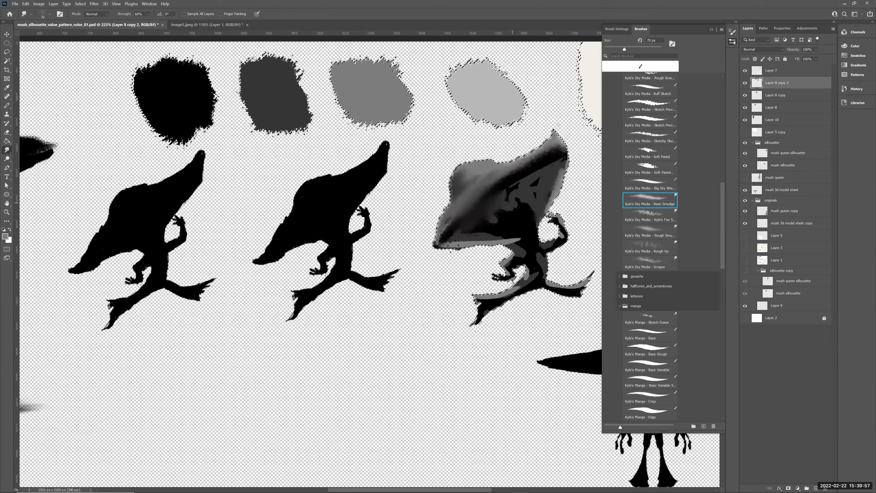
{"action": "mouse_move", "coordinate": [438, 243]}
{"action": "left_mouse_down"}
{"action": "mouse_move", "coordinate": [481, 242]}
{"action": "mouse_move", "coordinate": [510, 253]}
{"action": "mouse_move", "coordinate": [504, 296]}
{"action": "mouse_move", "coordinate": [546, 263]}
{"action": "mouse_move", "coordinate": [535, 231]}
{"action": "mouse_move", "coordinate": [555, 212]}
{"action": "left_mouse_up"}
Paint gray over the raised arm, the lower arm and the legs with the Kyle's Dry Media - Big Dry brush.
{"action": "key", "text": "b"}
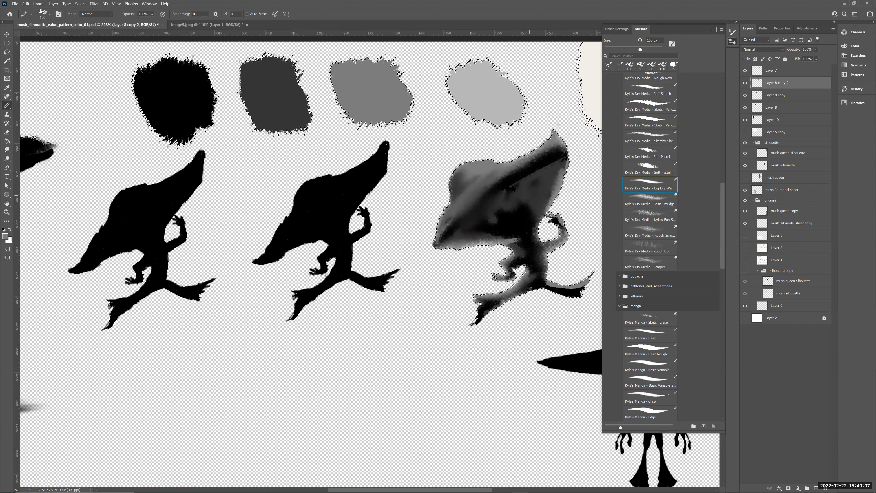
{"action": "key", "text": "alt"}
{"action": "mouse_move", "coordinate": [547, 257]}
{"action": "left_mouse_down"}
{"action": "mouse_move", "coordinate": [576, 238]}
{"action": "mouse_move", "coordinate": [572, 231]}
{"action": "left_mouse_up"}
{"action": "left_click_drag", "start_coordinate": [513, 256], "coordinate": [502, 279]}
{"action": "mouse_move", "coordinate": [541, 251]}
{"action": "left_mouse_down"}
{"action": "mouse_move", "coordinate": [549, 287]}
{"action": "mouse_move", "coordinate": [489, 309]}
{"action": "left_mouse_up"}
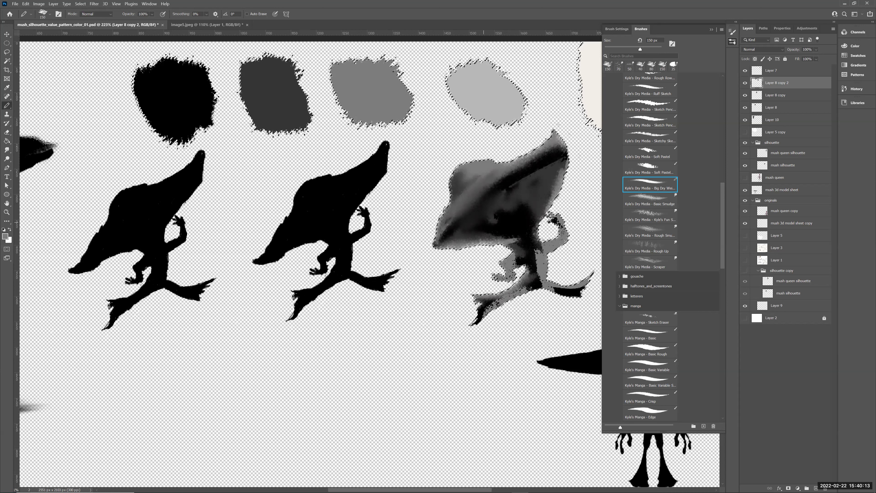
Blend the new gray on the body and soften the cap with Basic Smudge, reducing its size to 35 px and then 10 px.
{"action": "left_click", "coordinate": [656, 200]}
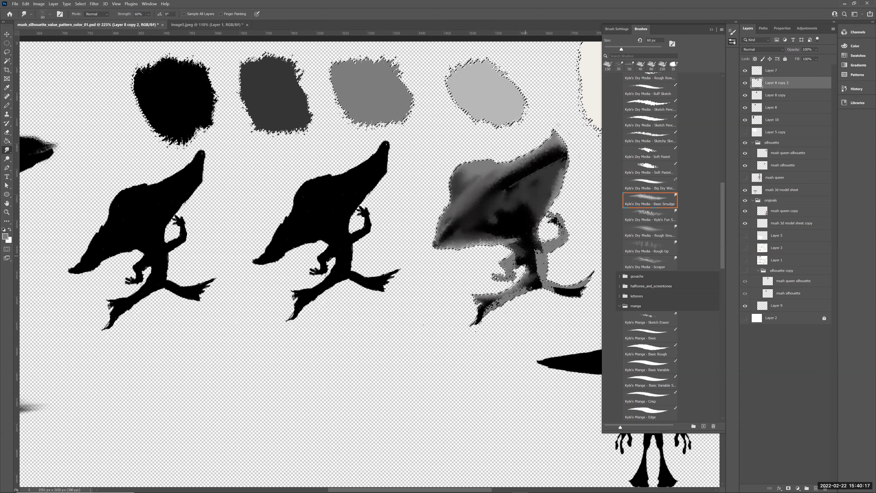
{"action": "key", "text": "bracketleft"}
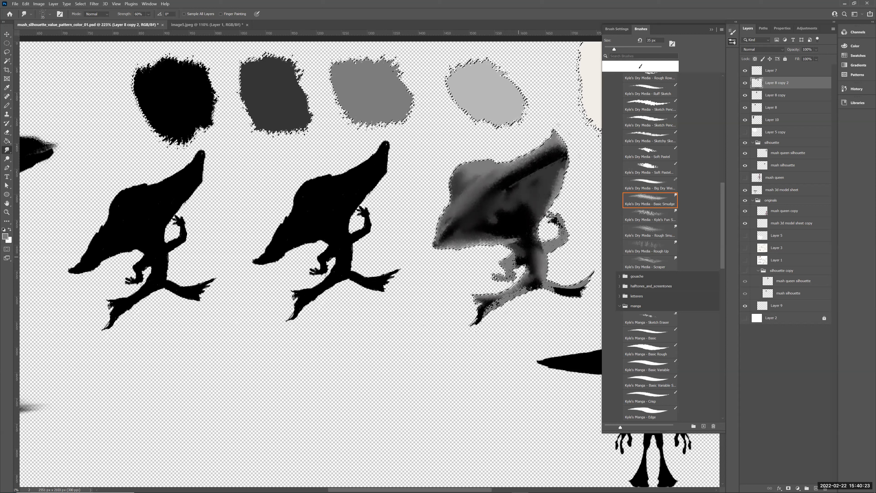
{"action": "key", "text": "bracketleft"}
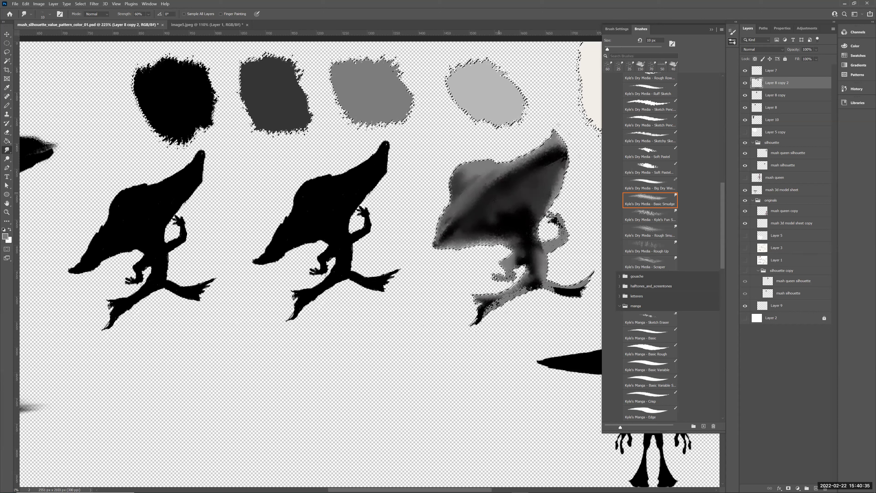
Try a smaller textured gray stroke across the cap with the Kyle's Dry Media - Big Dry brush and undo it.
{"action": "left_click", "coordinate": [644, 189]}
{"action": "key", "text": "bracketleft"}
{"action": "key", "text": "bracketleft"}
{"action": "key", "text": "bracketleft"}
{"action": "key", "text": "bracketleft"}
{"action": "key", "text": "bracketleft"}
{"action": "key", "text": "bracketleft"}
{"action": "key", "text": "bracketleft"}
{"action": "left_click_drag", "start_coordinate": [466, 229], "coordinate": [520, 192]}
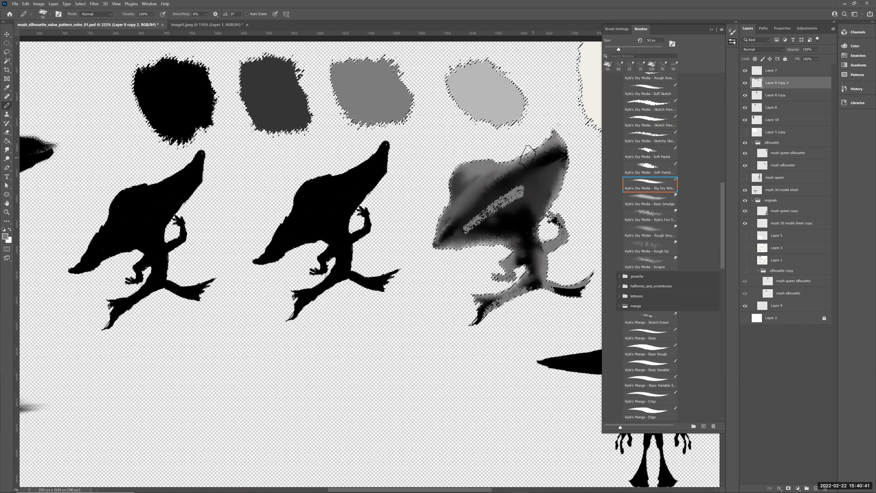
{"action": "key", "text": "ctrl+z"}
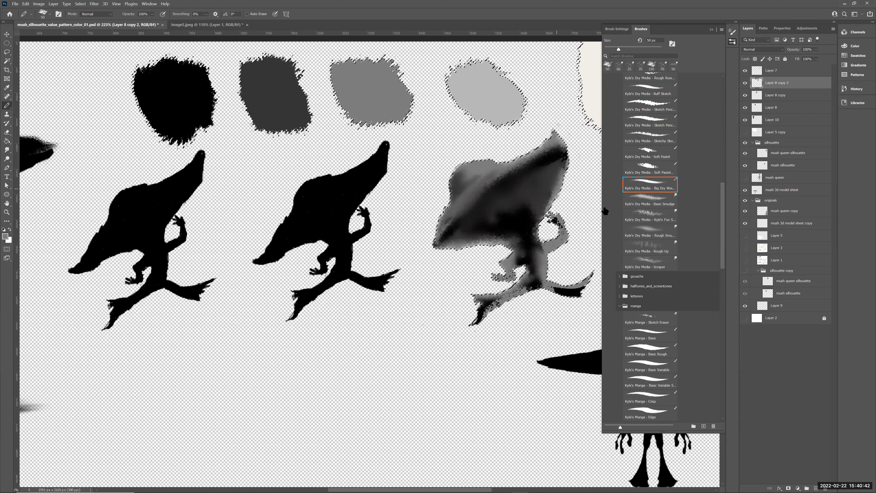
Try the Kyle's Manga - FX Burst 1 brush on the cap at a reduced size of 60 px.
{"action": "left_click", "coordinate": [661, 340]}
{"action": "left_click_drag", "start_coordinate": [724, 244], "coordinate": [734, 338]}
{"action": "left_click_drag", "start_coordinate": [735, 339], "coordinate": [733, 361]}
{"action": "left_click", "coordinate": [642, 286]}
{"action": "key", "text": "bracketleft"}
{"action": "key", "text": "bracketleft"}
{"action": "key", "text": "bracketleft"}
{"action": "key", "text": "bracketleft"}
{"action": "key", "text": "bracketleft"}
{"action": "key", "text": "bracketleft"}
{"action": "key", "text": "bracketleft"}
{"action": "key", "text": "bracketleft"}
{"action": "key", "text": "bracketleft"}
{"action": "left_click_drag", "start_coordinate": [451, 210], "coordinate": [482, 212]}
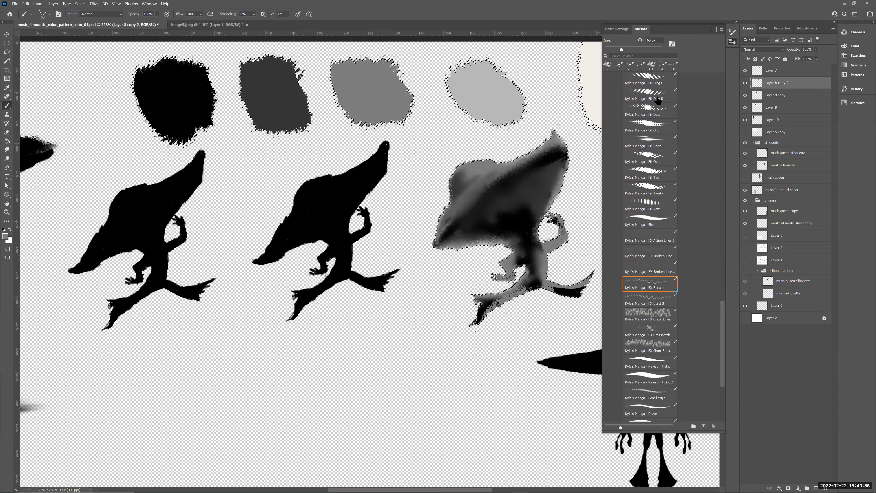
Paint light gray diagonal stripes along the cap's band and lower corner with the Kyle's Manga - Fill Diag R brush, reducing its size.
{"action": "left_click", "coordinate": [645, 95]}
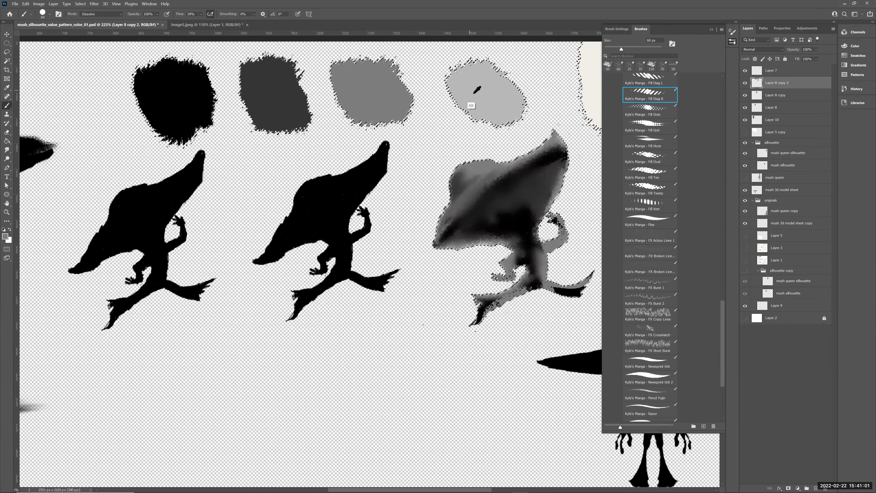
{"action": "key", "text": "bracketleft"}
{"action": "key", "text": "bracketleft"}
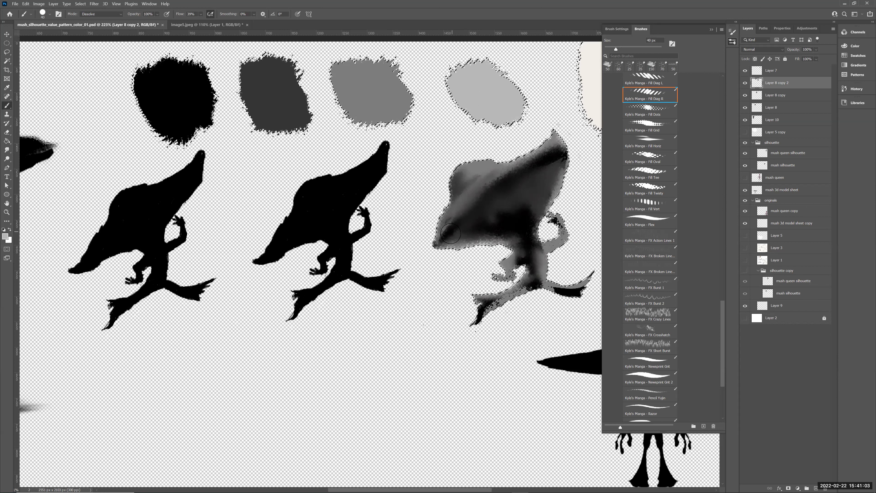
{"action": "mouse_move", "coordinate": [443, 239]}
{"action": "left_mouse_down"}
{"action": "mouse_move", "coordinate": [496, 177]}
{"action": "mouse_move", "coordinate": [545, 151]}
{"action": "mouse_move", "coordinate": [568, 152]}
{"action": "mouse_move", "coordinate": [512, 163]}
{"action": "mouse_move", "coordinate": [461, 196]}
{"action": "mouse_move", "coordinate": [451, 220]}
{"action": "mouse_move", "coordinate": [457, 237]}
{"action": "left_mouse_up"}
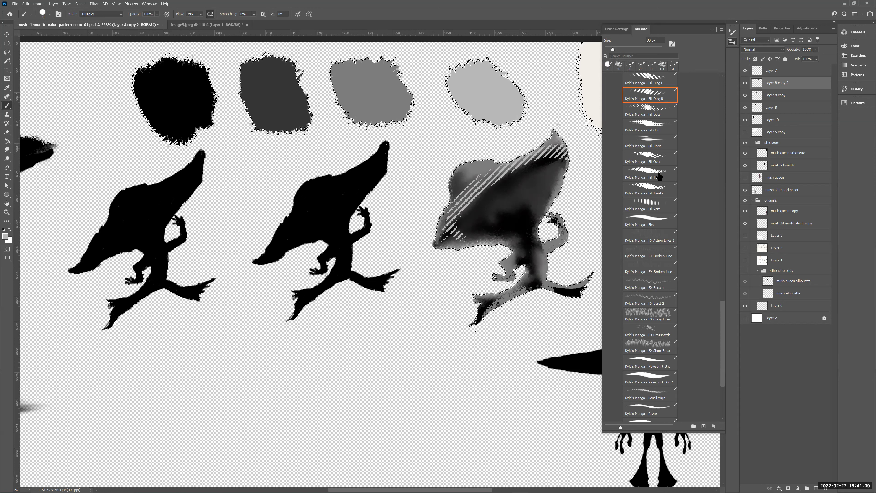
Add a dotted pattern to the raised arm with the Kyle's Manga - Fill Dots brush at 20 px.
{"action": "left_click", "coordinate": [653, 111]}
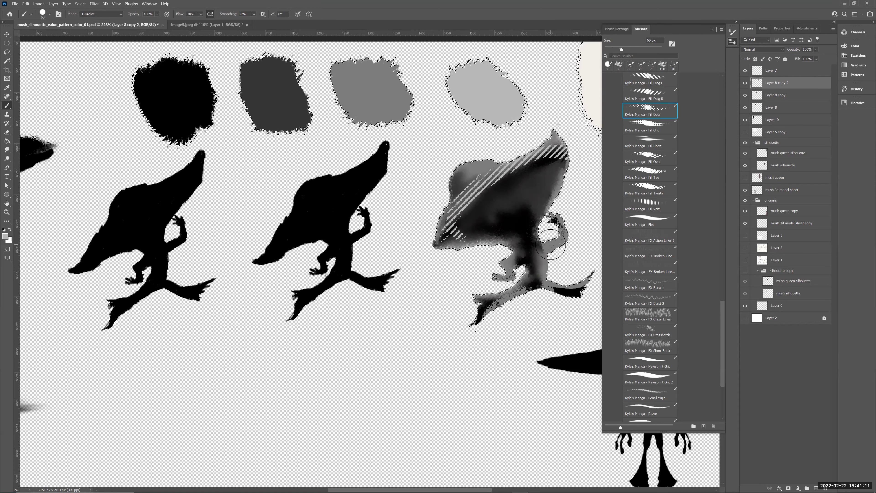
{"action": "key", "text": "bracketleft"}
{"action": "key", "text": "bracketleft"}
{"action": "key", "text": "bracketleft"}
{"action": "key", "text": "bracketleft"}
{"action": "left_click", "coordinate": [556, 228]}
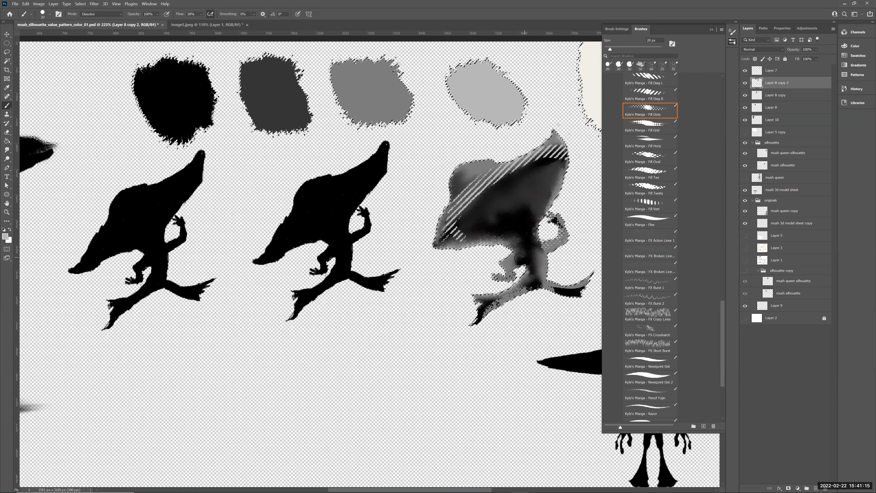
Paint light grey halftone dots with the Fill Dots brush at 15 to 30 px on the shaded figure's legs, torso and cap.
{"action": "left_click_drag", "start_coordinate": [492, 297], "coordinate": [502, 292]}
{"action": "key", "text": "bracketright"}
{"action": "mouse_move", "coordinate": [540, 256]}
{"action": "left_mouse_down"}
{"action": "mouse_move", "coordinate": [544, 276]}
{"action": "mouse_move", "coordinate": [539, 256]}
{"action": "mouse_move", "coordinate": [558, 236]}
{"action": "mouse_move", "coordinate": [531, 232]}
{"action": "left_mouse_up"}
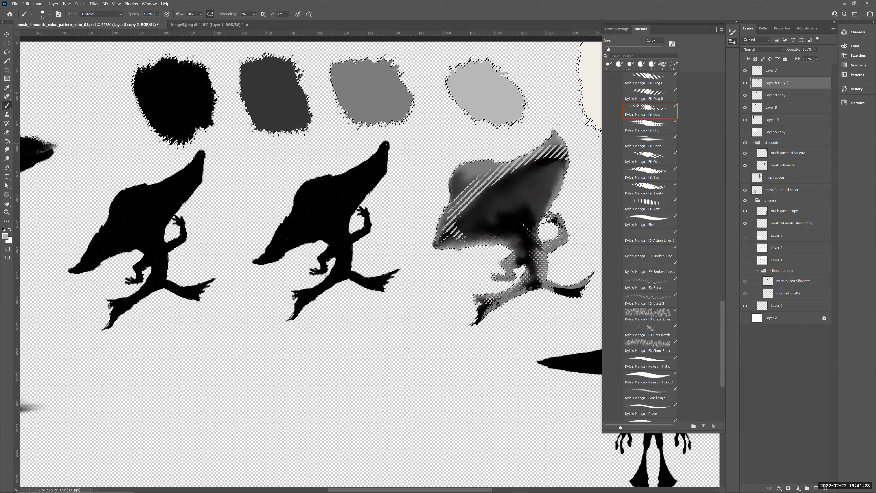
{"action": "key", "text": "bracketright"}
{"action": "left_click_drag", "start_coordinate": [564, 179], "coordinate": [531, 224]}
{"action": "left_click_drag", "start_coordinate": [443, 239], "coordinate": [503, 240]}
{"action": "mouse_move", "coordinate": [461, 171]}
{"action": "left_mouse_down"}
{"action": "mouse_move", "coordinate": [454, 187]}
{"action": "mouse_move", "coordinate": [487, 164]}
{"action": "mouse_move", "coordinate": [463, 182]}
{"action": "left_mouse_up"}
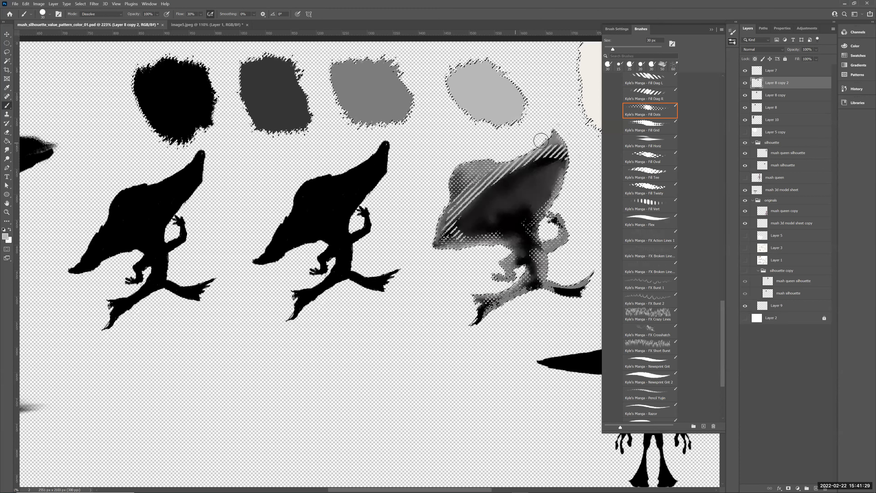
Try the Kyle's Manga FX Crazy Lines brush at 1233 px on the shaded figure and undo the stroke.
{"action": "left_click_drag", "start_coordinate": [522, 291], "coordinate": [387, 341]}
{"action": "key", "text": "z"}
{"action": "mouse_move", "coordinate": [432, 310]}
{"action": "left_mouse_down"}
{"action": "mouse_move", "coordinate": [493, 269]}
{"action": "mouse_move", "coordinate": [426, 323]}
{"action": "mouse_move", "coordinate": [488, 251]}
{"action": "mouse_move", "coordinate": [507, 250]}
{"action": "left_mouse_up"}
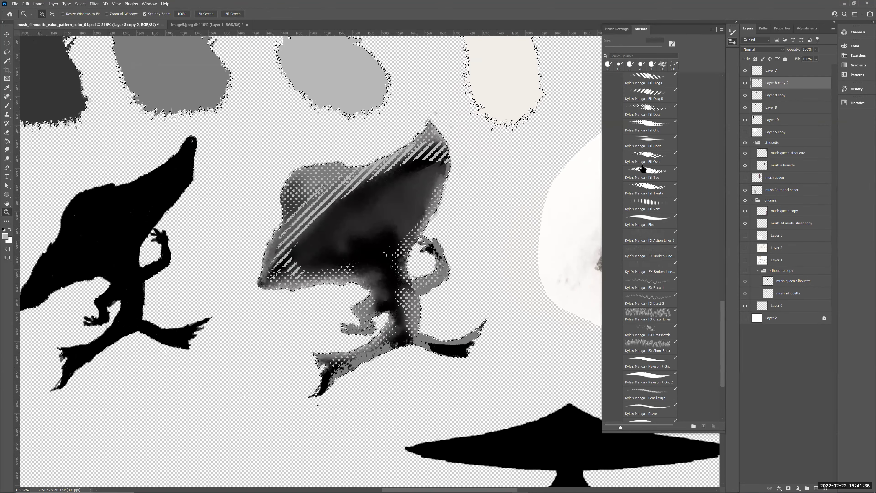
{"action": "left_click", "coordinate": [649, 315]}
{"action": "left_click", "coordinate": [317, 238]}
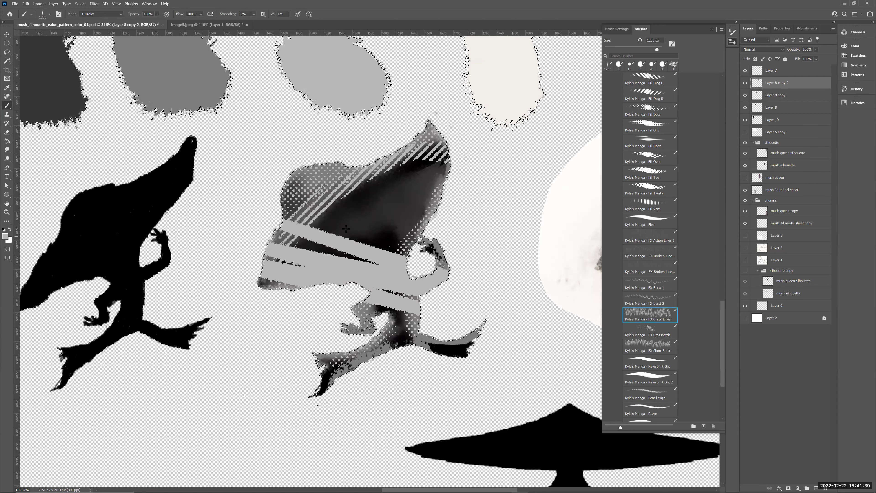
{"action": "key", "text": "ctrl+z"}
Try the FX Short Burst brush at 25 px across the cap's dark underside and undo the stroke.
{"action": "left_click", "coordinate": [646, 343]}
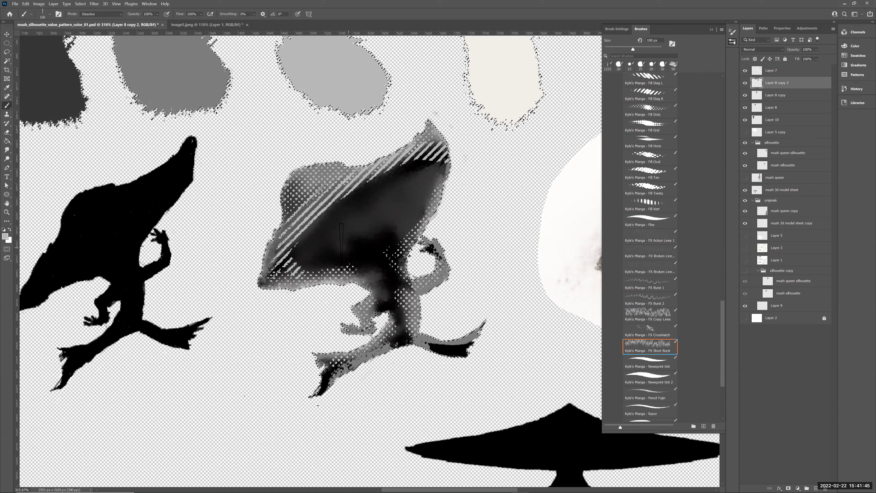
{"action": "mouse_move", "coordinate": [315, 245]}
{"action": "left_mouse_down"}
{"action": "mouse_move", "coordinate": [310, 250]}
{"action": "mouse_move", "coordinate": [407, 209]}
{"action": "mouse_move", "coordinate": [310, 264]}
{"action": "mouse_move", "coordinate": [323, 246]}
{"action": "left_mouse_up"}
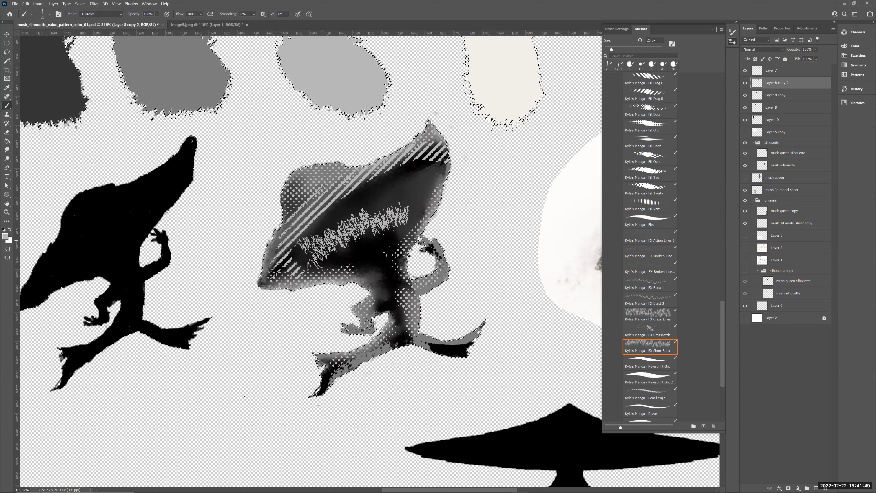
{"action": "key", "text": "ctrl+z"}
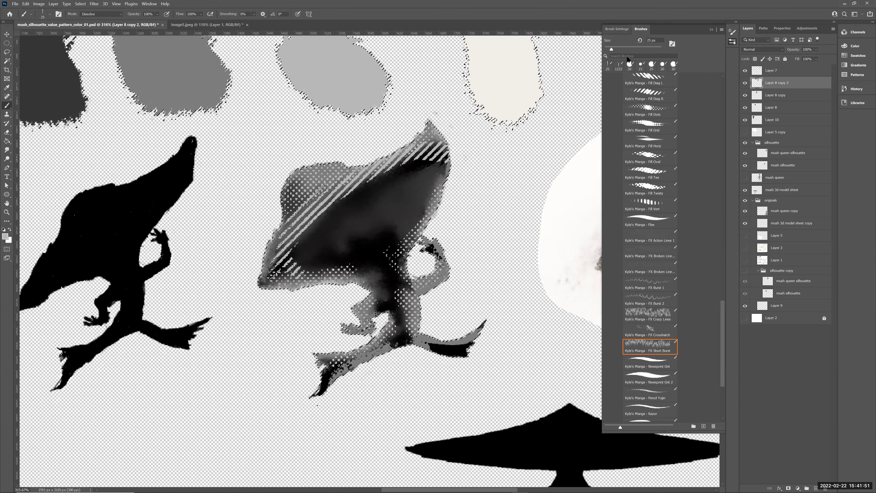
Try the burst brush with its Angle Jitter control set to Direction under the cap, and undo the stroke.
{"action": "left_click", "coordinate": [618, 29]}
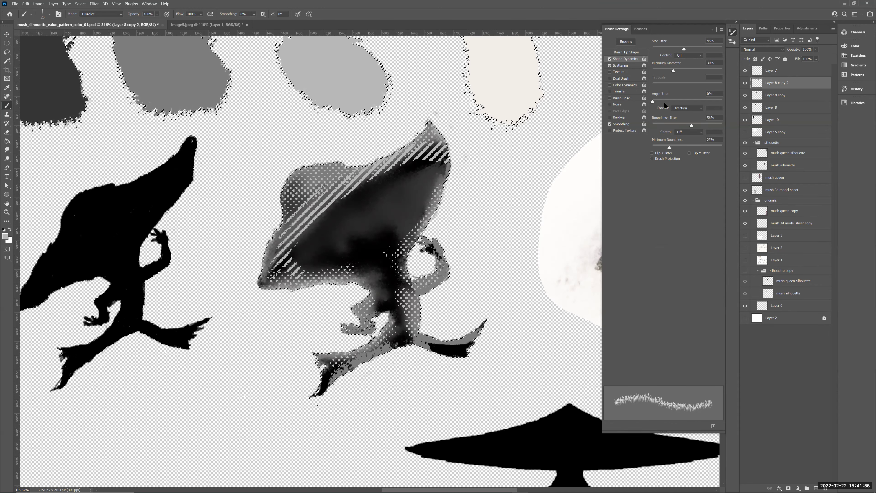
{"action": "left_click", "coordinate": [677, 108]}
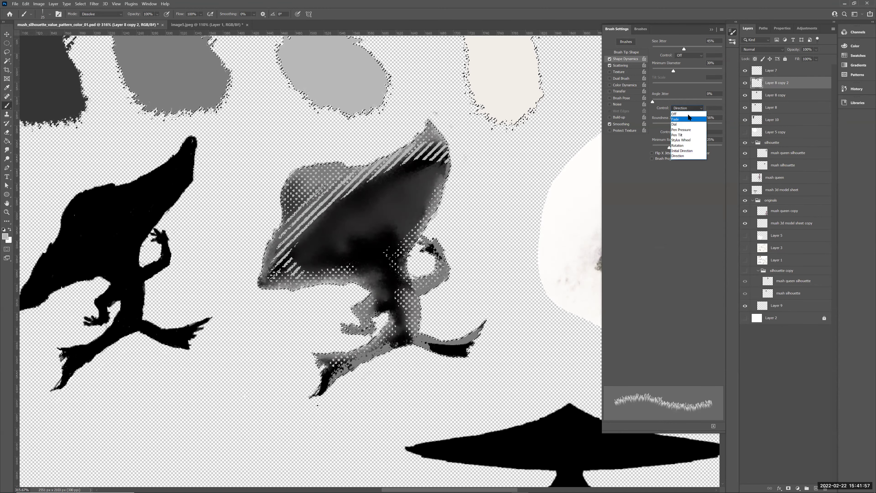
{"action": "key", "text": "Up"}
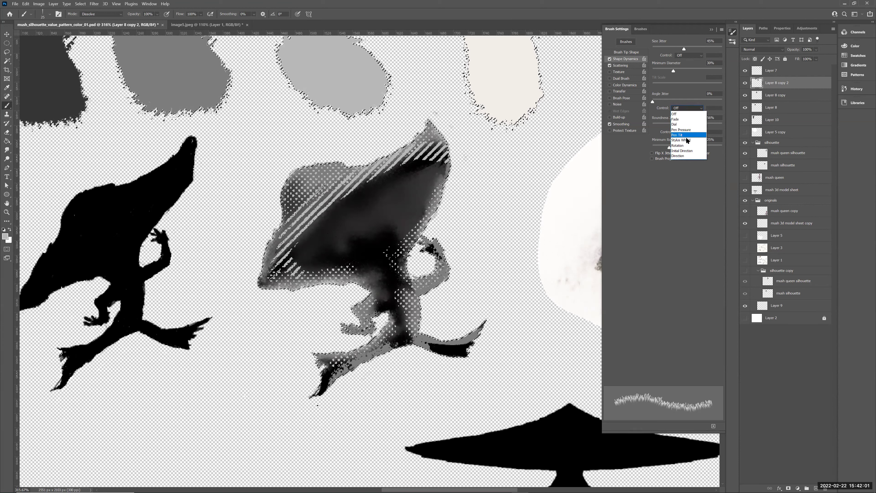
{"action": "left_click", "coordinate": [688, 157]}
{"action": "mouse_move", "coordinate": [312, 243]}
{"action": "left_mouse_down"}
{"action": "mouse_move", "coordinate": [337, 246]}
{"action": "mouse_move", "coordinate": [345, 220]}
{"action": "mouse_move", "coordinate": [362, 209]}
{"action": "mouse_move", "coordinate": [381, 208]}
{"action": "mouse_move", "coordinate": [383, 222]}
{"action": "mouse_move", "coordinate": [396, 226]}
{"action": "mouse_move", "coordinate": [392, 196]}
{"action": "mouse_move", "coordinate": [418, 189]}
{"action": "left_mouse_up"}
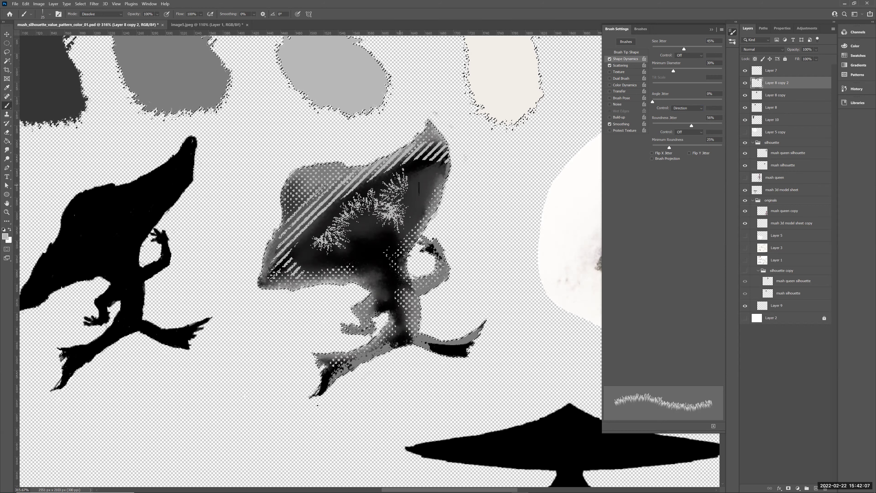
{"action": "key", "text": "ctrl+z"}
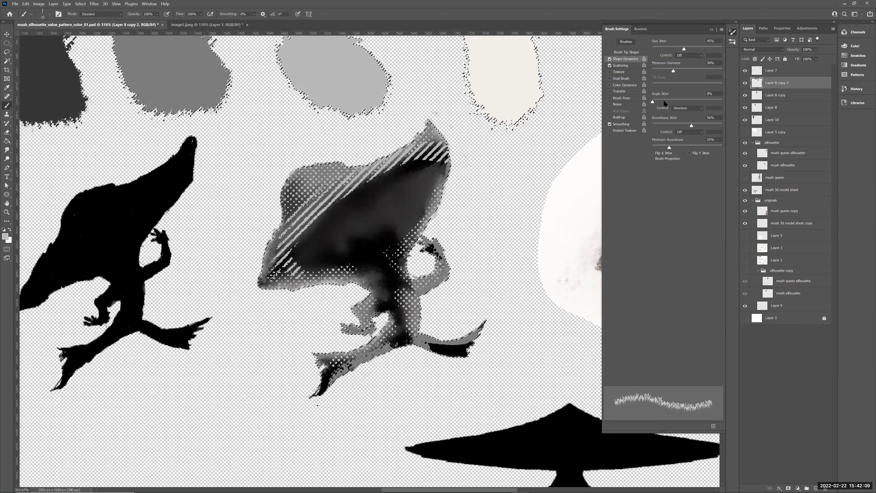
Set the Angle Jitter control to Off, test a stroke under the cap, and undo it together with the dots on the cap's crown.
{"action": "left_click", "coordinate": [687, 108]}
{"action": "left_click", "coordinate": [679, 110]}
{"action": "mouse_move", "coordinate": [334, 224]}
{"action": "left_mouse_down"}
{"action": "mouse_move", "coordinate": [404, 218]}
{"action": "mouse_move", "coordinate": [334, 228]}
{"action": "left_mouse_up"}
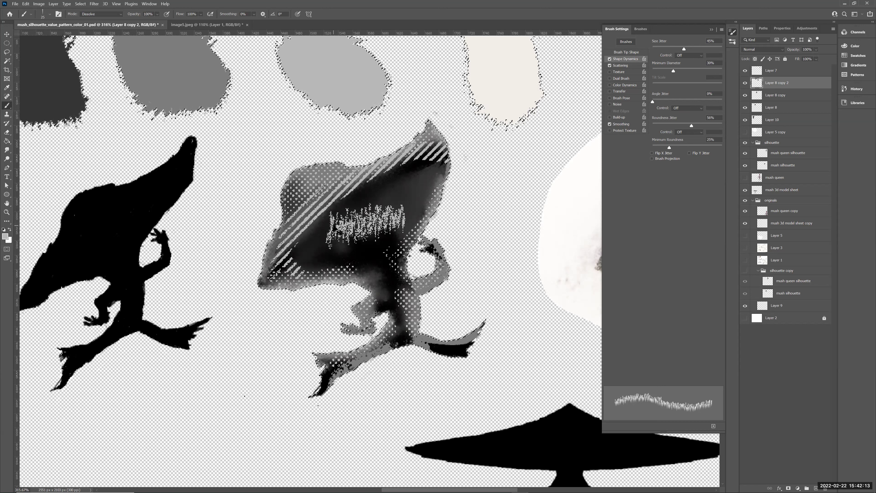
{"action": "key", "text": "ctrl+z"}
{"action": "key", "text": "ctrl+z"}
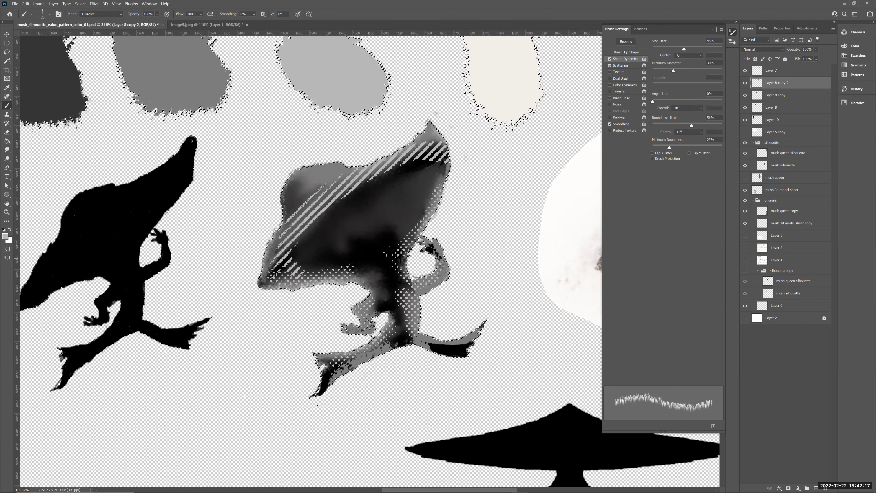
Sample black from the figure, switch to the FX Burst 2 brush reduced to 45 px, and try a stroke under the cap.
{"action": "left_click", "coordinate": [399, 247], "text": "alt"}
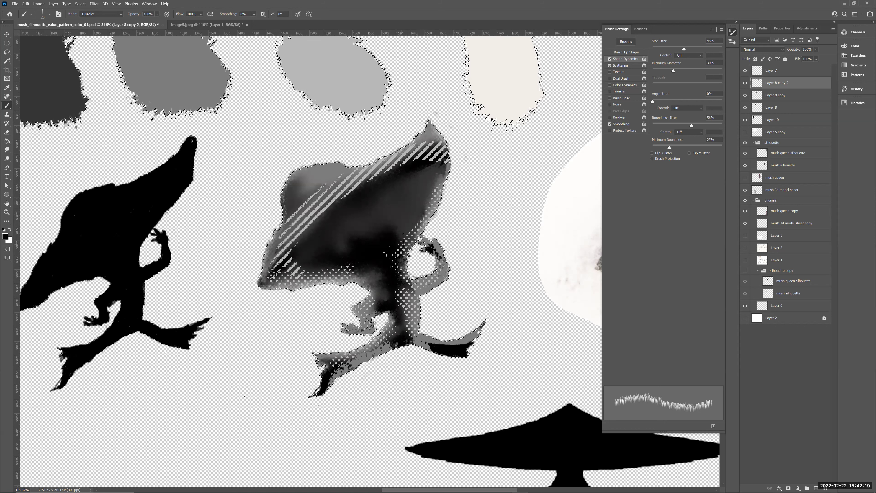
{"action": "left_click_drag", "start_coordinate": [341, 214], "coordinate": [385, 214]}
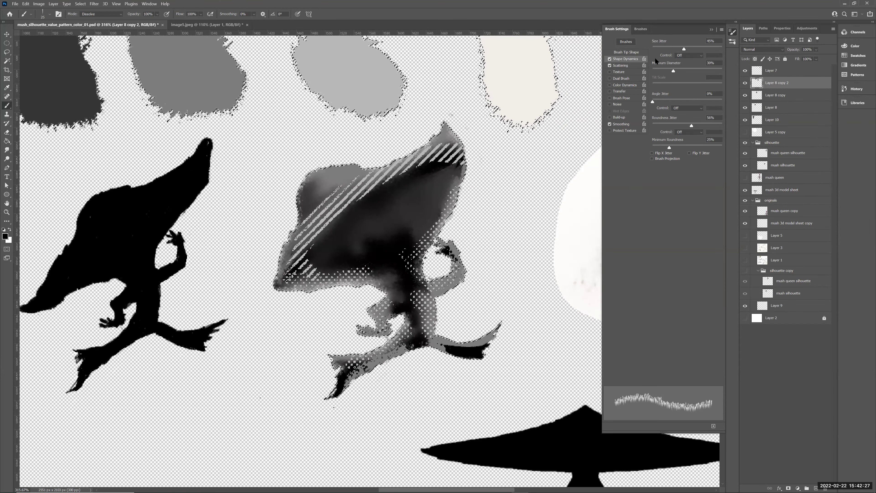
{"action": "left_click", "coordinate": [639, 31]}
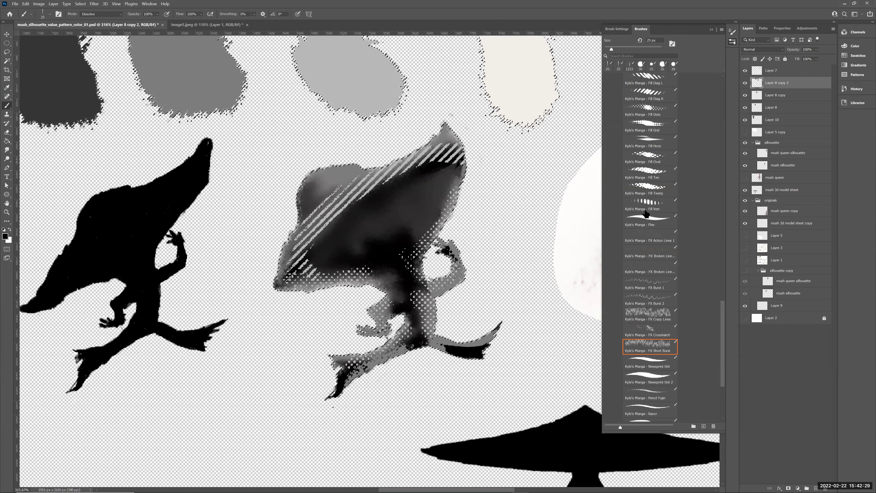
{"action": "left_click", "coordinate": [660, 300]}
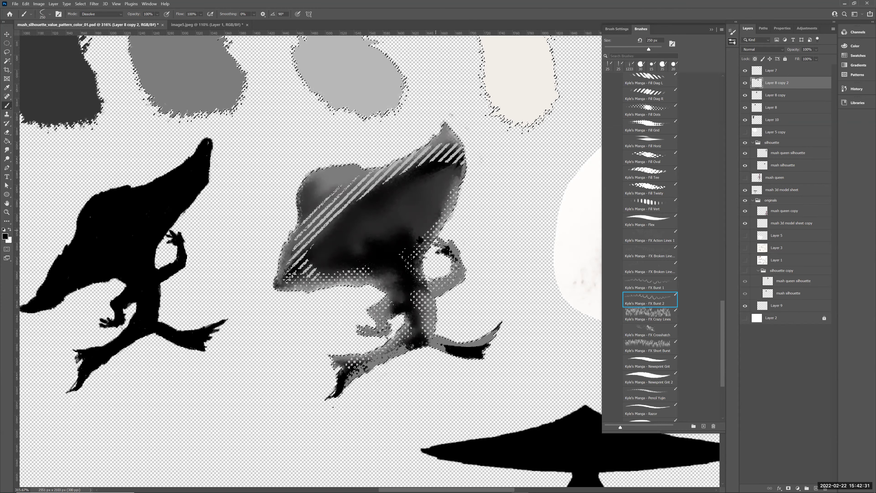
{"action": "key", "text": "bracketleft"}
{"action": "key", "text": "bracketleft"}
{"action": "key", "text": "bracketleft"}
{"action": "key", "text": "bracketleft"}
{"action": "key", "text": "bracketleft"}
{"action": "key", "text": "bracketleft"}
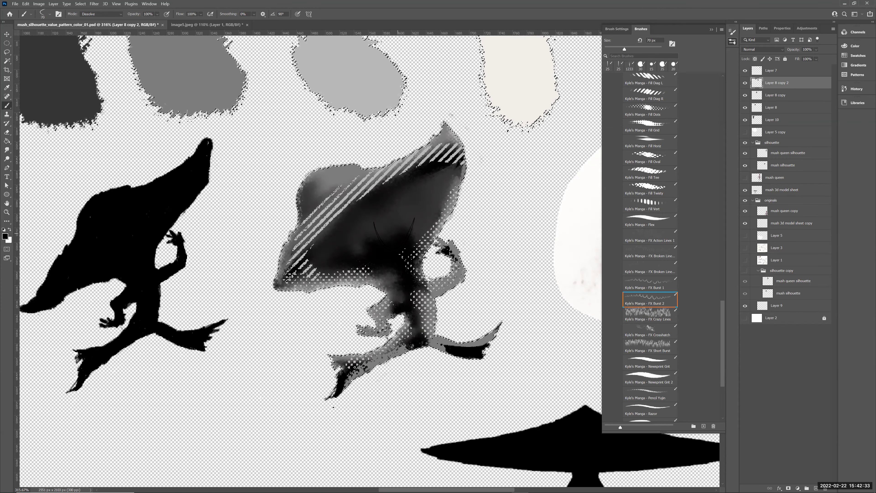
{"action": "mouse_move", "coordinate": [348, 236]}
{"action": "left_mouse_down"}
{"action": "mouse_move", "coordinate": [399, 232]}
{"action": "mouse_move", "coordinate": [389, 214]}
{"action": "mouse_move", "coordinate": [380, 237]}
{"action": "mouse_move", "coordinate": [342, 239]}
{"action": "mouse_move", "coordinate": [400, 209]}
{"action": "left_mouse_up"}
{"action": "key", "text": "ctrl+z"}
Sample the light grey swatch and paint scalloped burst lines around the edge of the cap's dark underside.
{"action": "left_click", "coordinate": [368, 88], "text": "alt"}
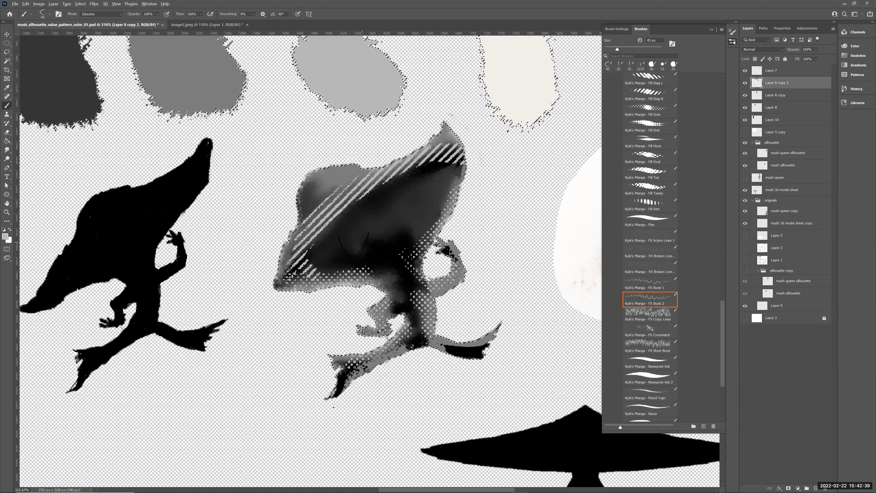
{"action": "mouse_move", "coordinate": [306, 278]}
{"action": "left_mouse_down"}
{"action": "mouse_move", "coordinate": [309, 244]}
{"action": "mouse_move", "coordinate": [362, 197]}
{"action": "mouse_move", "coordinate": [418, 165]}
{"action": "mouse_move", "coordinate": [463, 171]}
{"action": "left_mouse_up"}
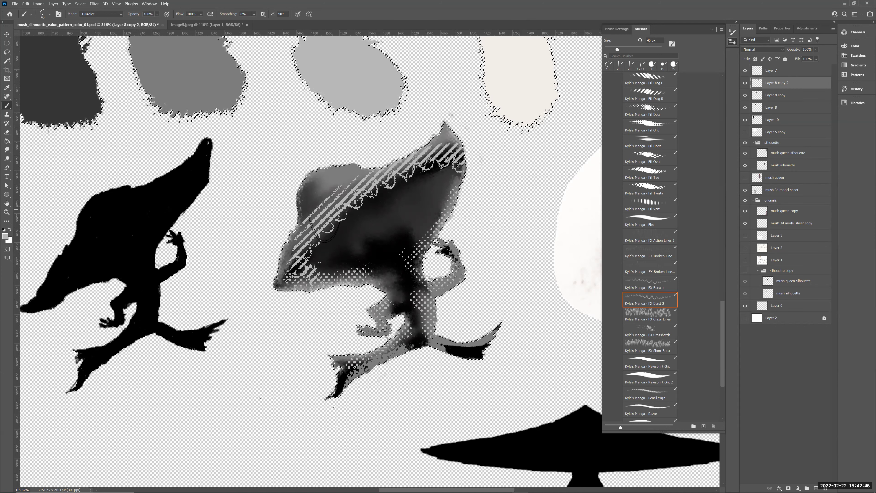
{"action": "mouse_move", "coordinate": [460, 175]}
{"action": "left_mouse_down"}
{"action": "mouse_move", "coordinate": [451, 199]}
{"action": "mouse_move", "coordinate": [341, 289]}
{"action": "left_mouse_up"}
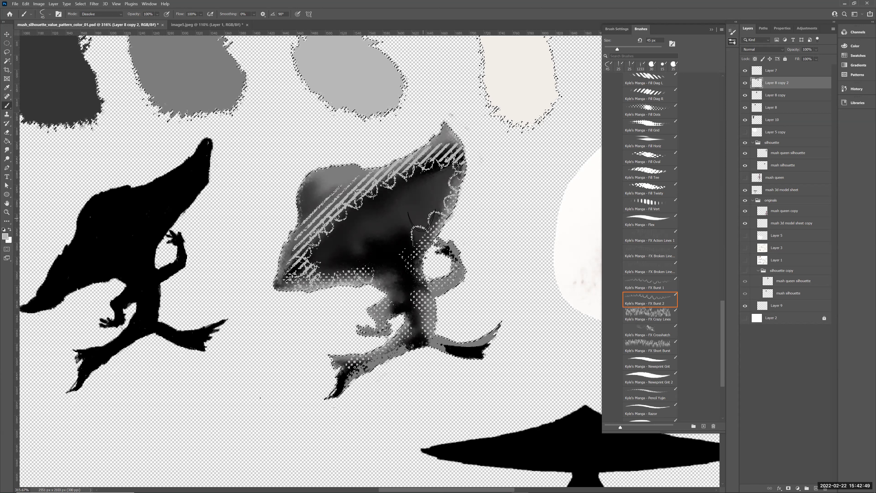
{"action": "left_click", "coordinate": [366, 272]}
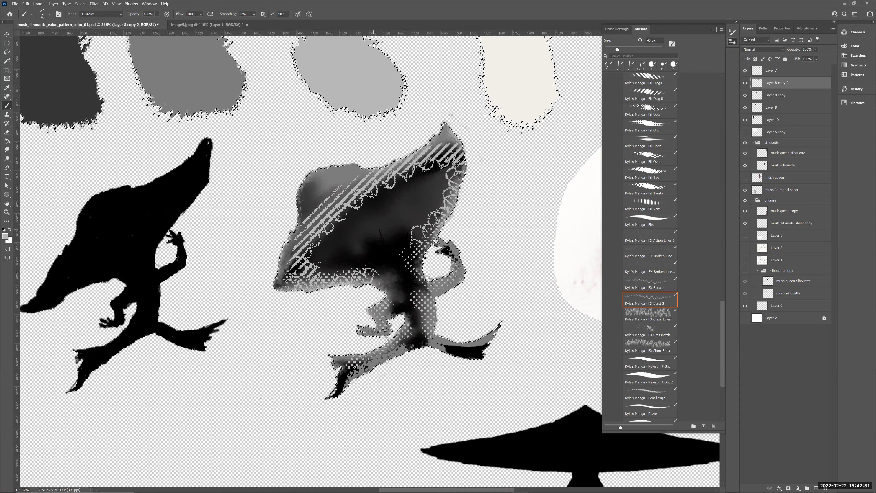
Choose the Fill Grid brush, reduce it to 20 px and dab a light grey grid where the torso meets the cap.
{"action": "left_click", "coordinate": [648, 125]}
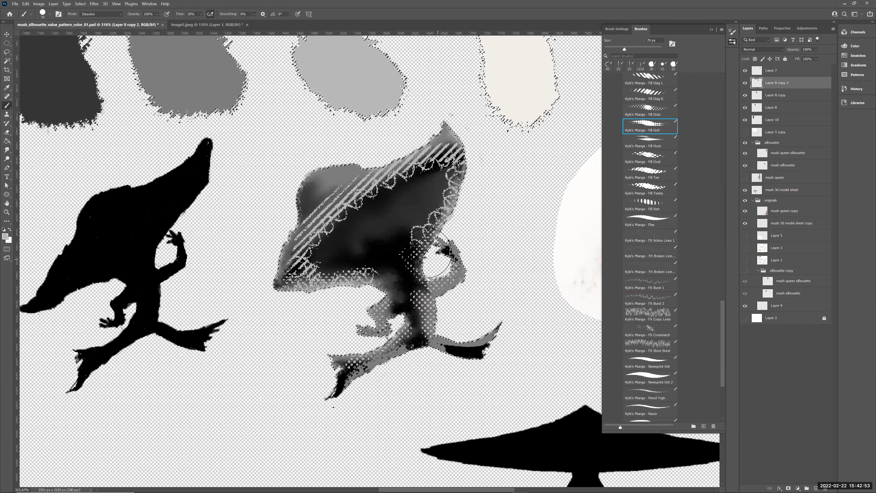
{"action": "key", "text": "bracketleft"}
{"action": "key", "text": "bracketleft"}
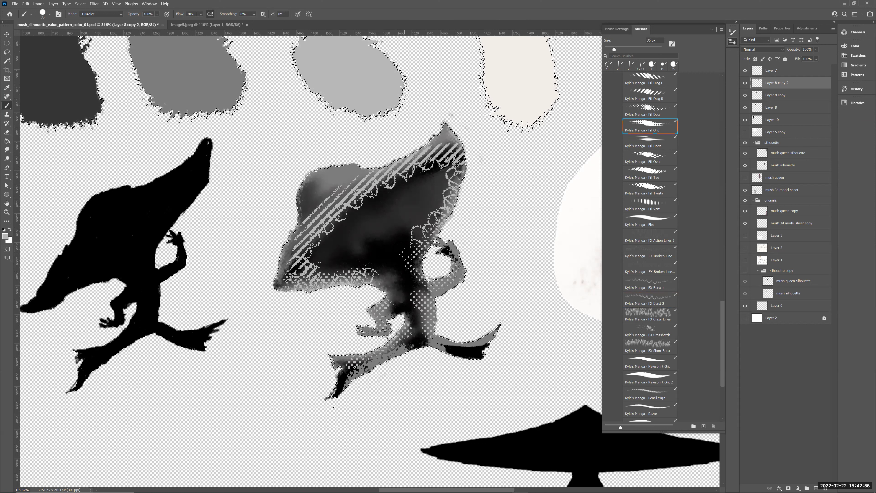
{"action": "key", "text": "bracketleft"}
{"action": "key", "text": "bracketleft"}
{"action": "key", "text": "bracketleft"}
{"action": "left_click", "coordinate": [406, 252]}
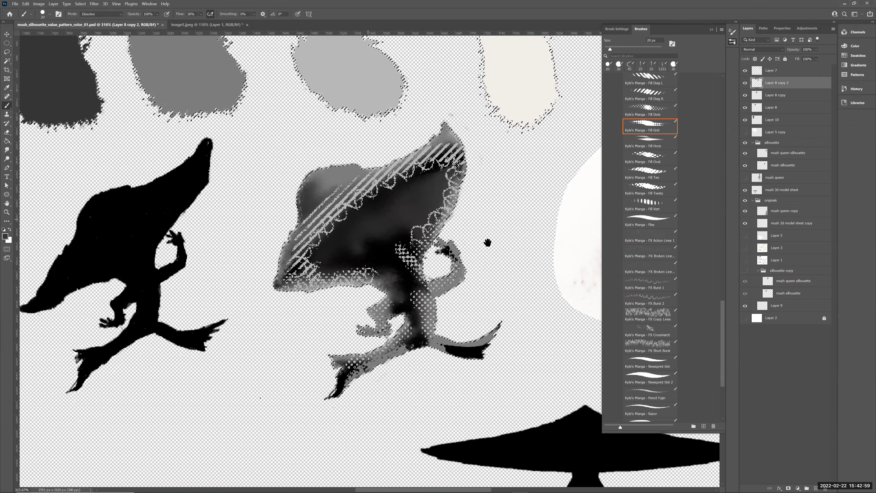
Paint a dark grey grid texture under the cap and down the figure's torso.
{"action": "left_click_drag", "start_coordinate": [368, 220], "coordinate": [488, 242]}
{"action": "mouse_move", "coordinate": [349, 223]}
{"action": "left_mouse_down"}
{"action": "mouse_move", "coordinate": [408, 235]}
{"action": "mouse_move", "coordinate": [446, 257]}
{"action": "mouse_move", "coordinate": [437, 251]}
{"action": "left_mouse_up"}
{"action": "mouse_move", "coordinate": [474, 280]}
{"action": "left_mouse_down"}
{"action": "mouse_move", "coordinate": [457, 285]}
{"action": "mouse_move", "coordinate": [314, 236]}
{"action": "left_mouse_up"}
{"action": "mouse_move", "coordinate": [455, 270]}
{"action": "left_mouse_down"}
{"action": "mouse_move", "coordinate": [459, 299]}
{"action": "mouse_move", "coordinate": [448, 295]}
{"action": "mouse_move", "coordinate": [457, 313]}
{"action": "mouse_move", "coordinate": [448, 301]}
{"action": "mouse_move", "coordinate": [445, 316]}
{"action": "mouse_move", "coordinate": [445, 276]}
{"action": "left_mouse_up"}
{"action": "mouse_move", "coordinate": [470, 317]}
{"action": "left_mouse_down"}
{"action": "mouse_move", "coordinate": [470, 339]}
{"action": "mouse_move", "coordinate": [471, 315]}
{"action": "left_mouse_up"}
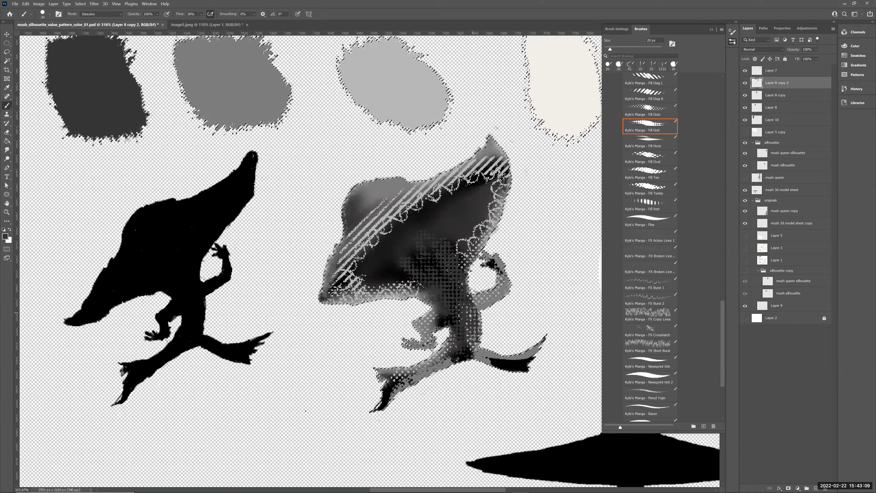
Deselect the old selection and lasso around the whole shaded mushroom figure.
{"action": "key", "text": "z"}
{"action": "mouse_move", "coordinate": [483, 276]}
{"action": "left_mouse_down"}
{"action": "mouse_move", "coordinate": [416, 301]}
{"action": "mouse_move", "coordinate": [423, 283]}
{"action": "mouse_move", "coordinate": [397, 291]}
{"action": "left_mouse_up"}
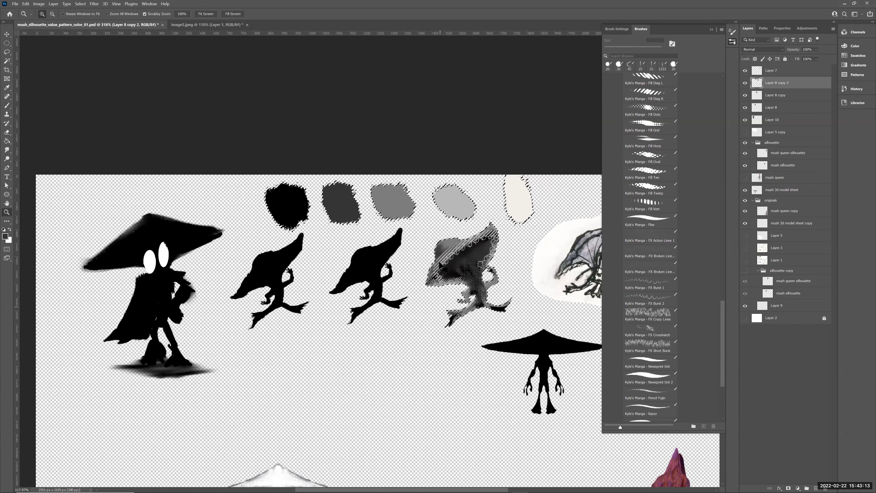
{"action": "left_click_drag", "start_coordinate": [469, 238], "coordinate": [487, 250]}
{"action": "left_click_drag", "start_coordinate": [438, 266], "coordinate": [462, 197]}
{"action": "key", "text": "ctrl+d"}
{"action": "key", "text": "v"}
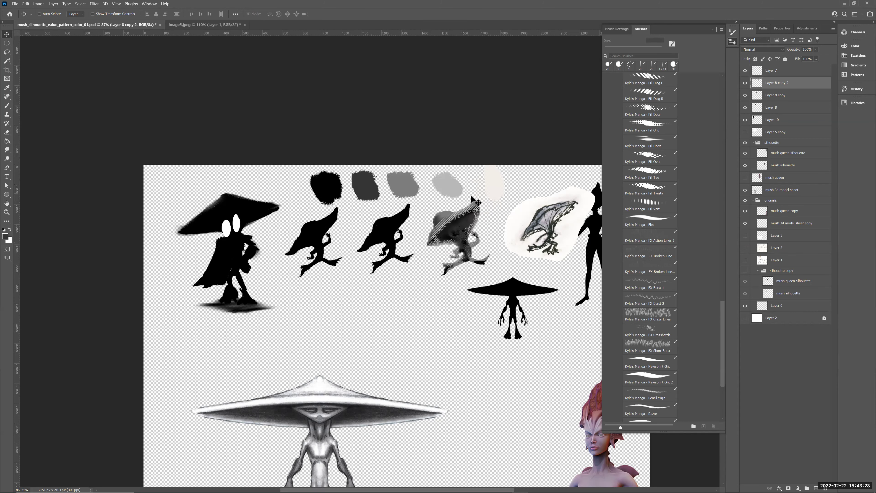
{"action": "key", "text": "l"}
{"action": "mouse_move", "coordinate": [471, 199]}
{"action": "left_mouse_down"}
{"action": "mouse_move", "coordinate": [430, 216]}
{"action": "mouse_move", "coordinate": [428, 277]}
{"action": "mouse_move", "coordinate": [489, 275]}
{"action": "mouse_move", "coordinate": [492, 238]}
{"action": "mouse_move", "coordinate": [478, 226]}
{"action": "left_mouse_up"}
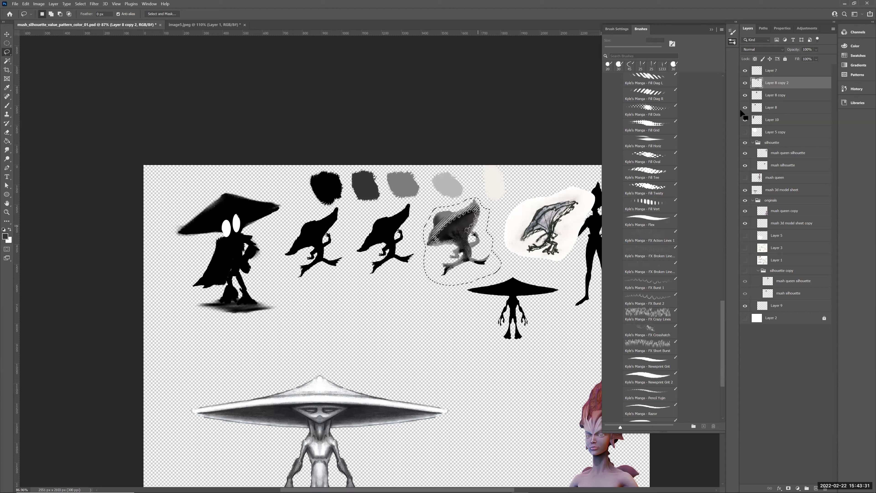
Cut the shaded figure, paste it onto its own layer and move it below the two black silhouettes.
{"action": "key", "text": "ctrl+x"}
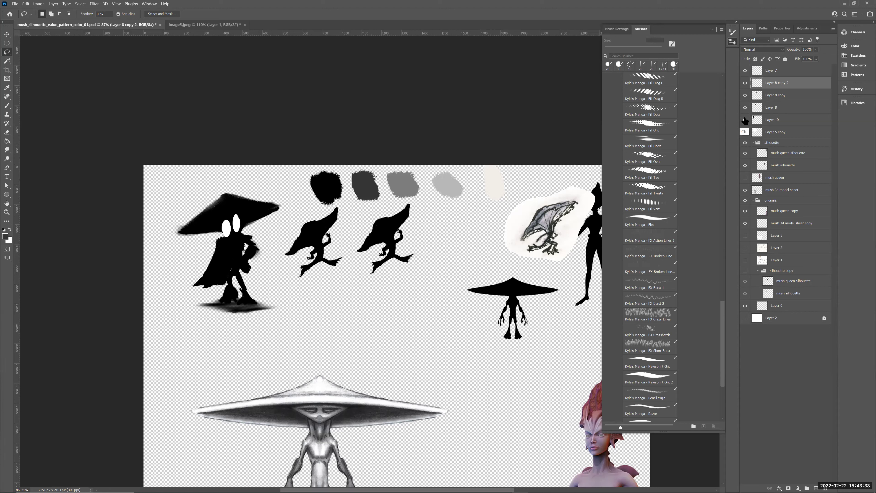
{"action": "key", "text": "ctrl+v"}
{"action": "key", "text": "v"}
{"action": "left_click_drag", "start_coordinate": [405, 326], "coordinate": [336, 322]}
Paint black grid texture with the 20 px Fill Grid brush along the edges of the moved figure's cap underside.
{"action": "key", "text": "z"}
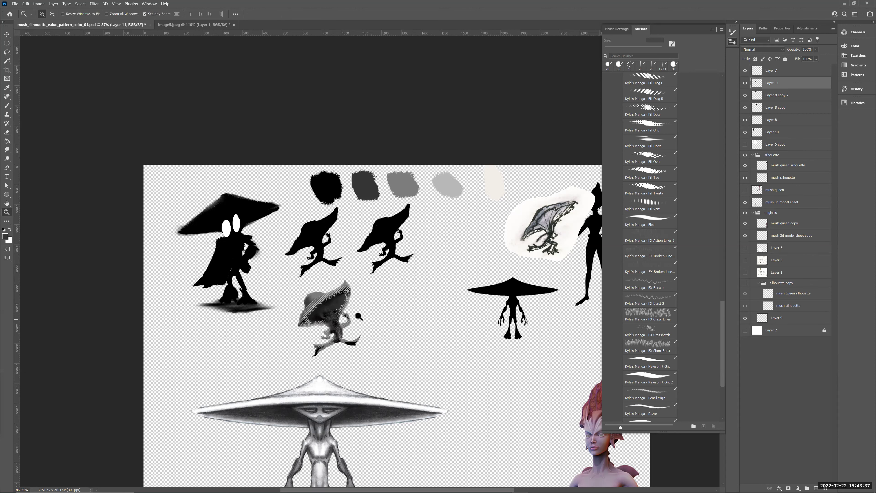
{"action": "left_click_drag", "start_coordinate": [351, 319], "coordinate": [382, 310]}
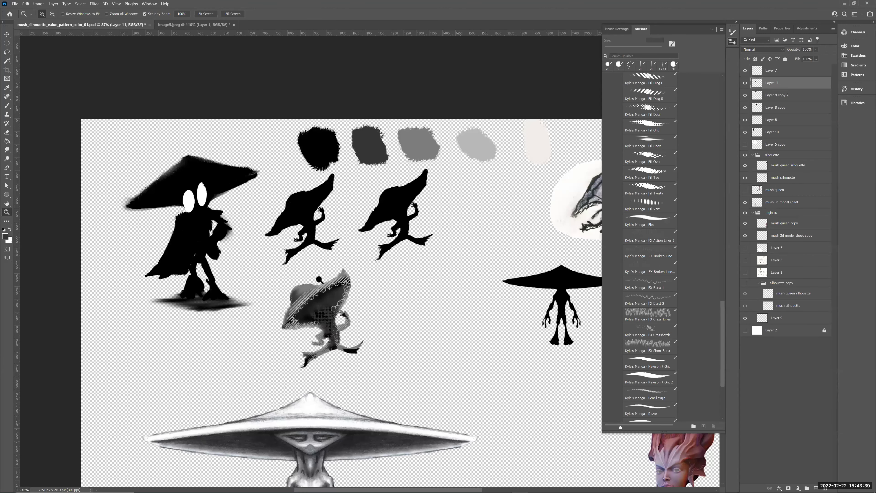
{"action": "left_click_drag", "start_coordinate": [308, 308], "coordinate": [327, 288]}
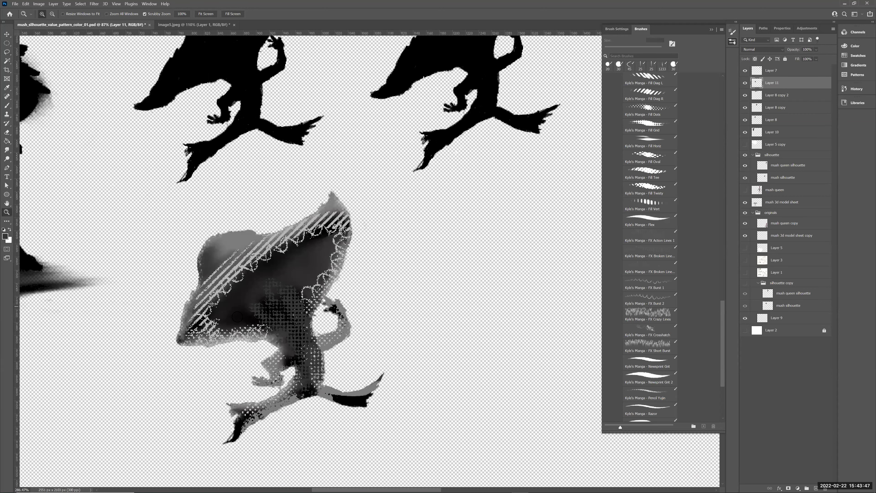
{"action": "mouse_move", "coordinate": [324, 306]}
{"action": "left_mouse_down"}
{"action": "mouse_move", "coordinate": [313, 296]}
{"action": "mouse_move", "coordinate": [335, 262]}
{"action": "left_mouse_up"}
{"action": "left_click_drag", "start_coordinate": [238, 326], "coordinate": [226, 320]}
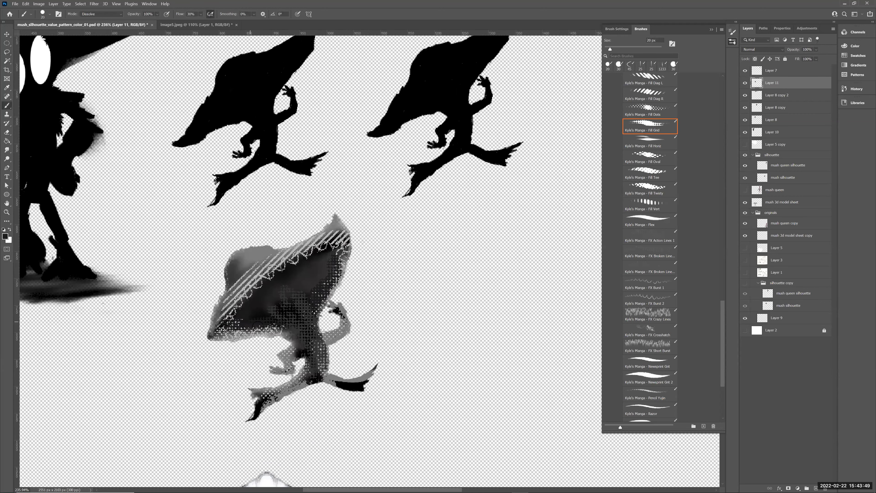
Paint more grid texture on the cap underside and add light grey grid marks over the figure's upper torso.
{"action": "left_click_drag", "start_coordinate": [267, 272], "coordinate": [261, 277]}
{"action": "key", "text": "alt"}
{"action": "left_click_drag", "start_coordinate": [312, 298], "coordinate": [315, 321]}
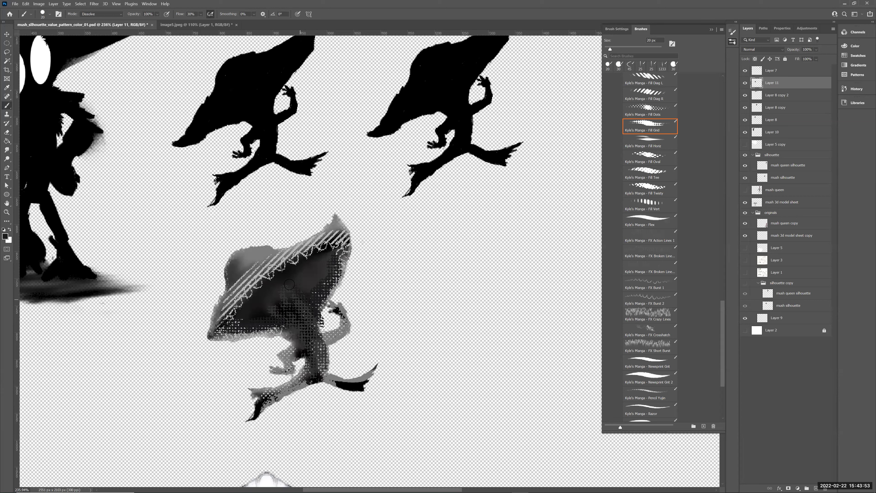
{"action": "key", "text": "alt"}
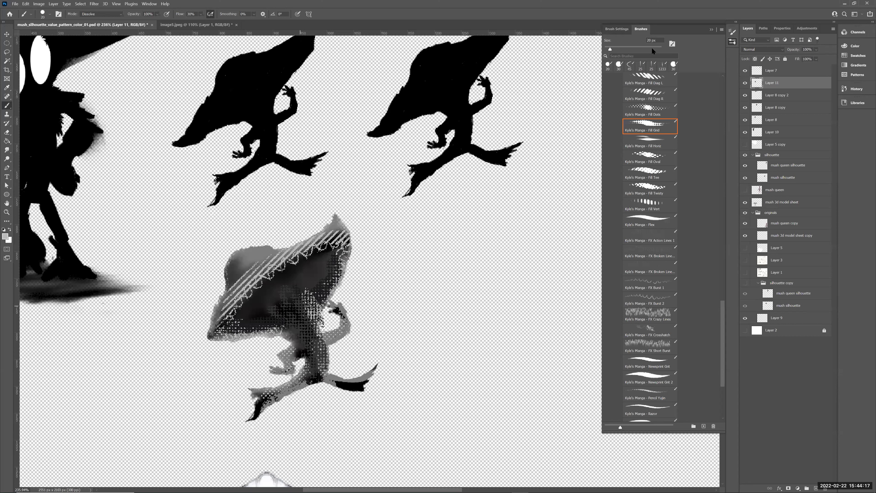
Set the Fill Grid brush's opacity jitter control to Pen Pressure and draw two wavy black strokes beside the figure's cap.
{"action": "left_click", "coordinate": [616, 29]}
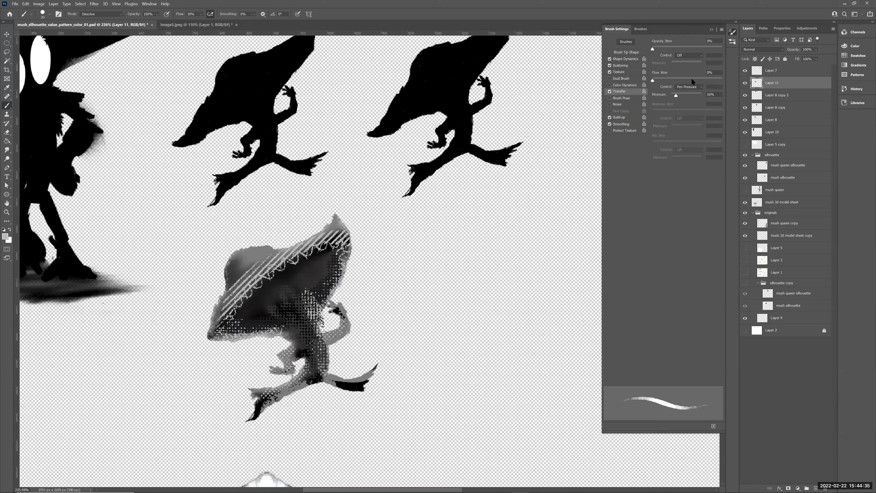
{"action": "left_click", "coordinate": [625, 59]}
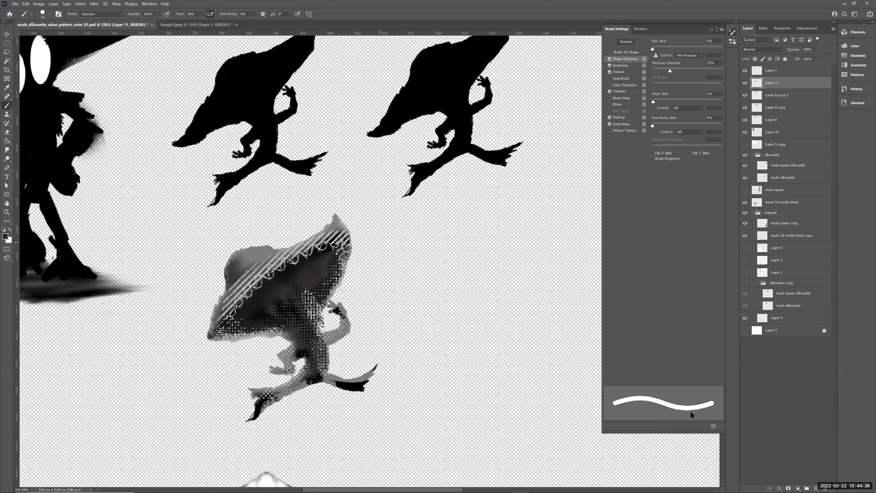
{"action": "left_click_drag", "start_coordinate": [493, 251], "coordinate": [367, 257]}
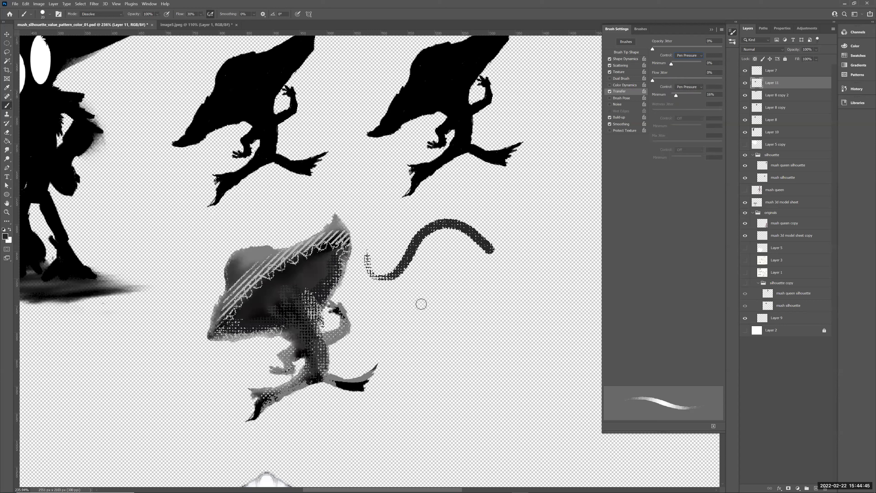
{"action": "mouse_move", "coordinate": [373, 305]}
{"action": "left_mouse_down"}
{"action": "mouse_move", "coordinate": [407, 297]}
{"action": "mouse_move", "coordinate": [456, 262]}
{"action": "mouse_move", "coordinate": [470, 293]}
{"action": "mouse_move", "coordinate": [510, 313]}
{"action": "left_mouse_up"}
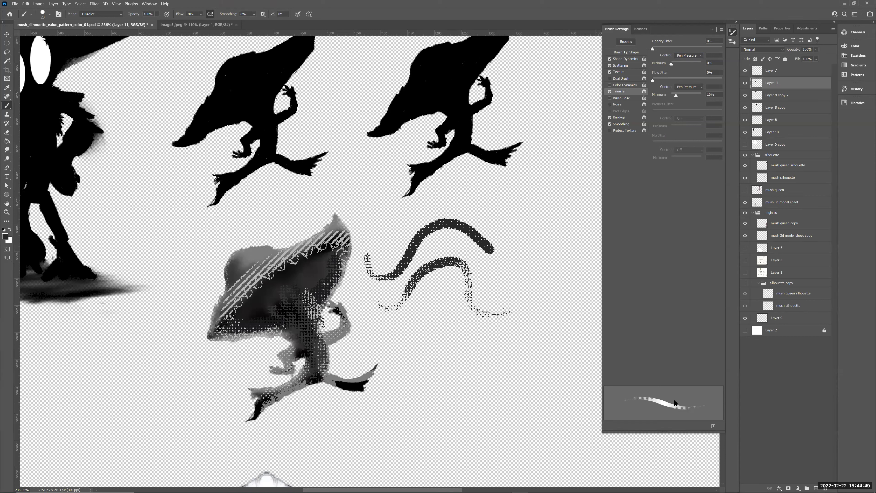
Set the brush's angle jitter control to Direction and add curling black and grey strokes around the two wavy ones.
{"action": "left_click", "coordinate": [625, 59]}
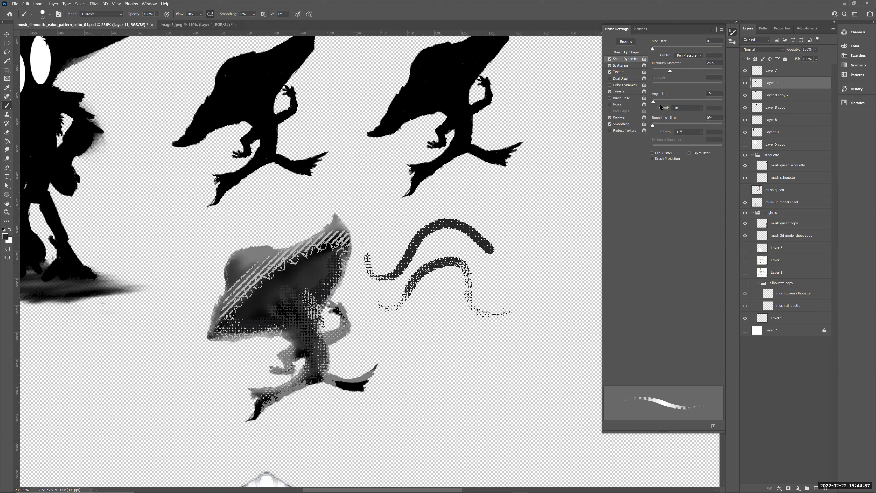
{"action": "left_click", "coordinate": [682, 108]}
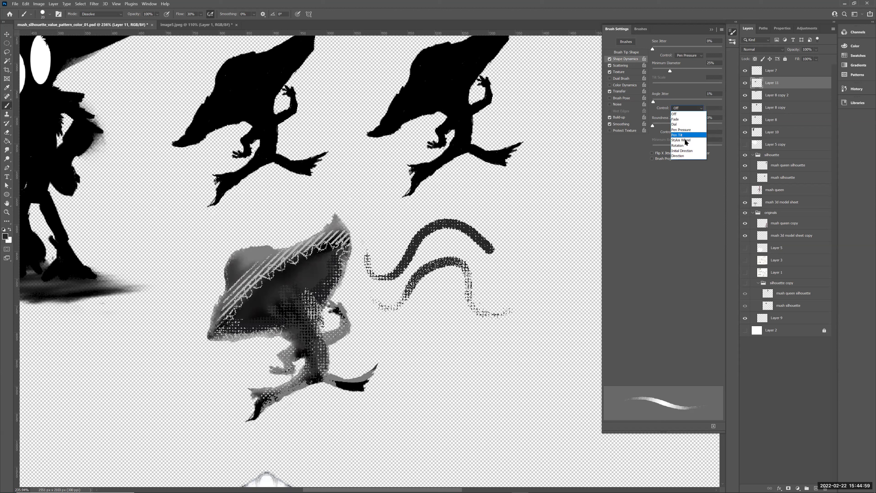
{"action": "left_click", "coordinate": [684, 155]}
{"action": "mouse_move", "coordinate": [483, 212]}
{"action": "left_mouse_down"}
{"action": "mouse_move", "coordinate": [506, 269]}
{"action": "mouse_move", "coordinate": [530, 230]}
{"action": "mouse_move", "coordinate": [556, 283]}
{"action": "mouse_move", "coordinate": [509, 296]}
{"action": "left_mouse_up"}
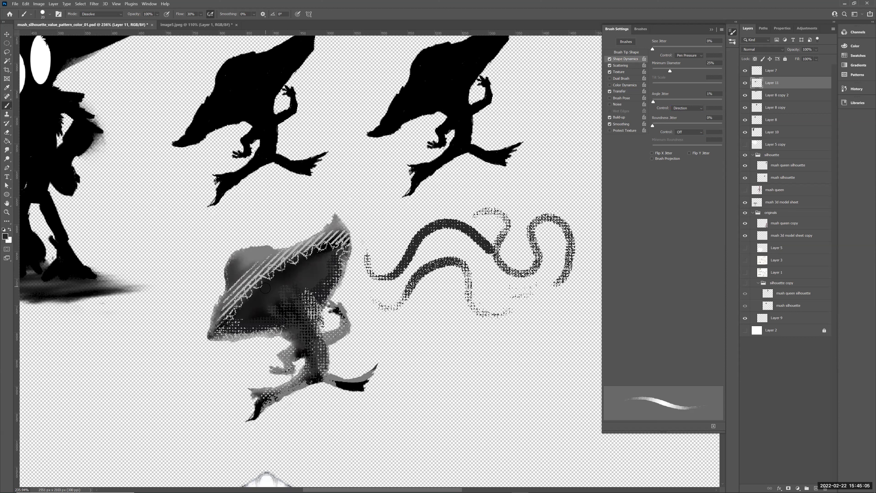
{"action": "mouse_move", "coordinate": [522, 267]}
{"action": "left_mouse_down"}
{"action": "mouse_move", "coordinate": [491, 248]}
{"action": "mouse_move", "coordinate": [511, 277]}
{"action": "mouse_move", "coordinate": [480, 226]}
{"action": "left_mouse_up"}
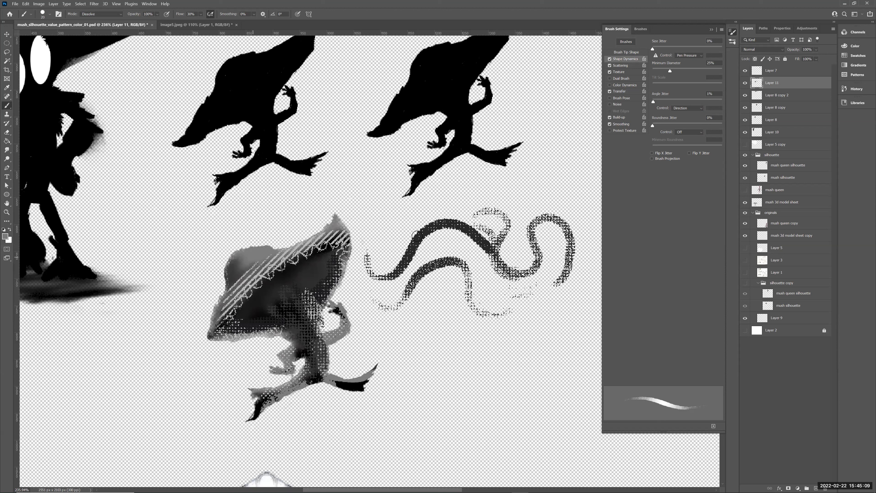
{"action": "mouse_move", "coordinate": [417, 236]}
{"action": "left_mouse_down"}
{"action": "mouse_move", "coordinate": [476, 266]}
{"action": "mouse_move", "coordinate": [488, 293]}
{"action": "mouse_move", "coordinate": [468, 263]}
{"action": "mouse_move", "coordinate": [436, 254]}
{"action": "mouse_move", "coordinate": [373, 297]}
{"action": "mouse_move", "coordinate": [415, 296]}
{"action": "mouse_move", "coordinate": [417, 285]}
{"action": "mouse_move", "coordinate": [383, 303]}
{"action": "mouse_move", "coordinate": [407, 273]}
{"action": "mouse_move", "coordinate": [382, 303]}
{"action": "mouse_move", "coordinate": [423, 265]}
{"action": "mouse_move", "coordinate": [370, 306]}
{"action": "mouse_move", "coordinate": [443, 268]}
{"action": "mouse_move", "coordinate": [435, 268]}
{"action": "mouse_move", "coordinate": [475, 273]}
{"action": "mouse_move", "coordinate": [407, 286]}
{"action": "left_mouse_up"}
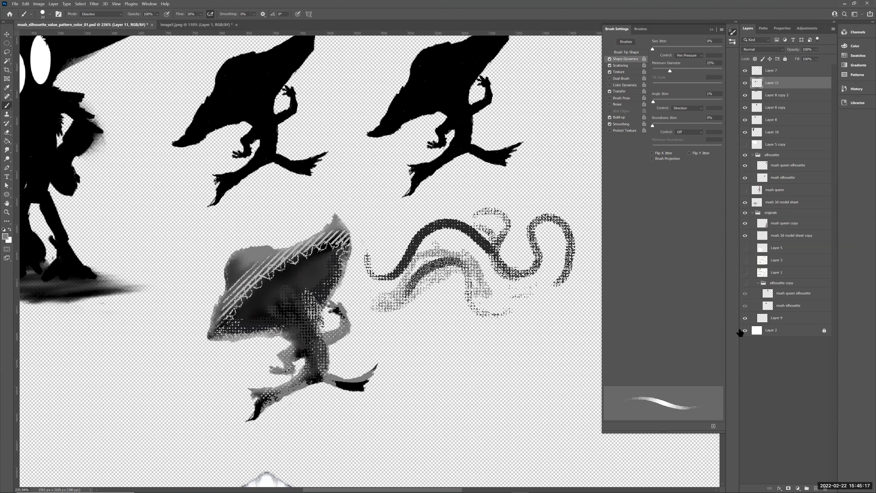
Toggle on the white background of Layer 2 and smudge the wavy strokes into soft smoke with Kyle's Fun smudge brush at 90 px.
{"action": "left_click", "coordinate": [744, 330]}
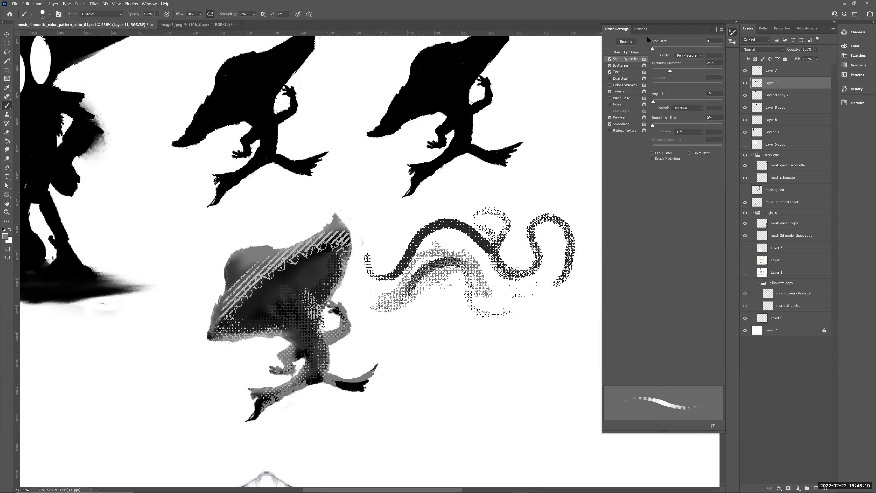
{"action": "left_click", "coordinate": [641, 29]}
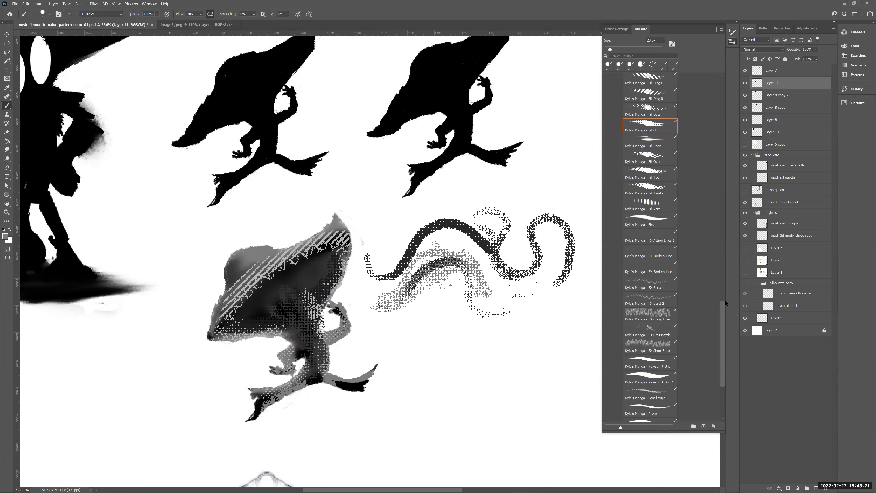
{"action": "left_click_drag", "start_coordinate": [722, 311], "coordinate": [724, 179]}
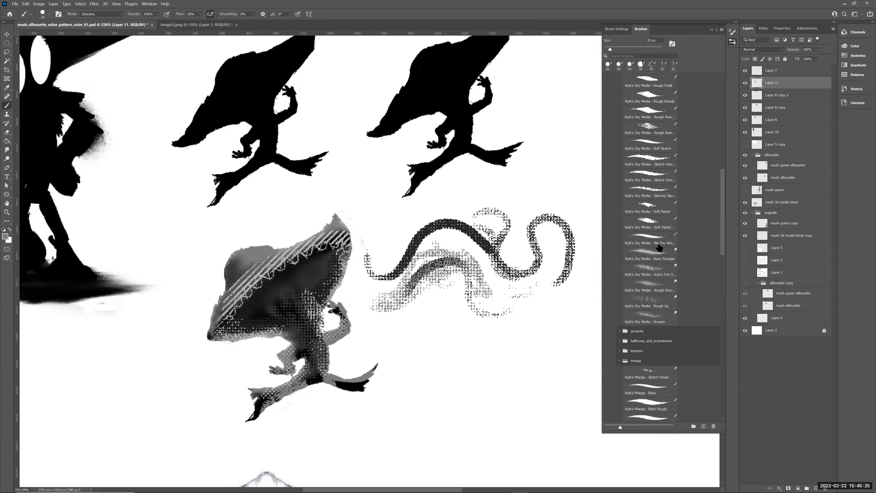
{"action": "left_click", "coordinate": [650, 267]}
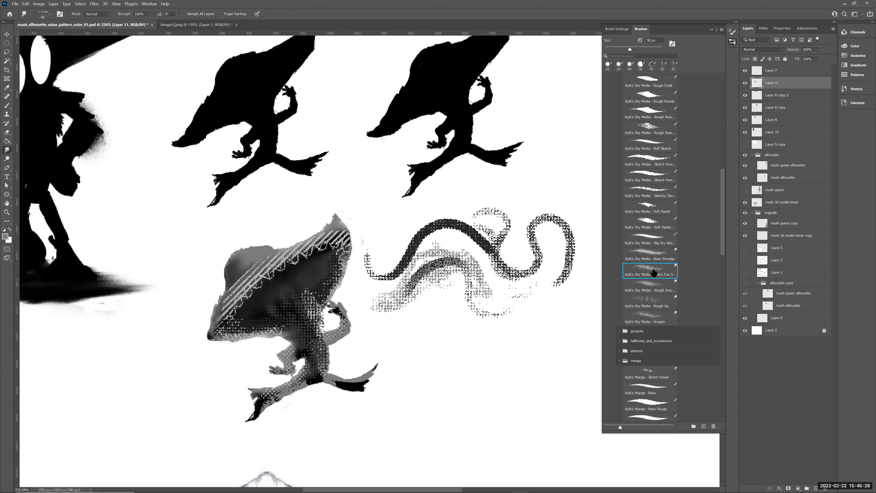
{"action": "mouse_move", "coordinate": [430, 269]}
{"action": "left_mouse_down"}
{"action": "mouse_move", "coordinate": [405, 282]}
{"action": "mouse_move", "coordinate": [454, 263]}
{"action": "mouse_move", "coordinate": [389, 292]}
{"action": "mouse_move", "coordinate": [456, 258]}
{"action": "mouse_move", "coordinate": [393, 272]}
{"action": "mouse_move", "coordinate": [462, 238]}
{"action": "mouse_move", "coordinate": [464, 231]}
{"action": "mouse_move", "coordinate": [430, 225]}
{"action": "mouse_move", "coordinate": [441, 238]}
{"action": "mouse_move", "coordinate": [473, 242]}
{"action": "mouse_move", "coordinate": [433, 255]}
{"action": "mouse_move", "coordinate": [491, 235]}
{"action": "mouse_move", "coordinate": [494, 271]}
{"action": "mouse_move", "coordinate": [393, 292]}
{"action": "mouse_move", "coordinate": [440, 298]}
{"action": "mouse_move", "coordinate": [443, 270]}
{"action": "mouse_move", "coordinate": [496, 306]}
{"action": "mouse_move", "coordinate": [499, 223]}
{"action": "mouse_move", "coordinate": [422, 259]}
{"action": "mouse_move", "coordinate": [490, 293]}
{"action": "mouse_move", "coordinate": [499, 270]}
{"action": "mouse_move", "coordinate": [505, 275]}
{"action": "mouse_move", "coordinate": [469, 297]}
{"action": "mouse_move", "coordinate": [538, 266]}
{"action": "mouse_move", "coordinate": [517, 228]}
{"action": "left_mouse_up"}
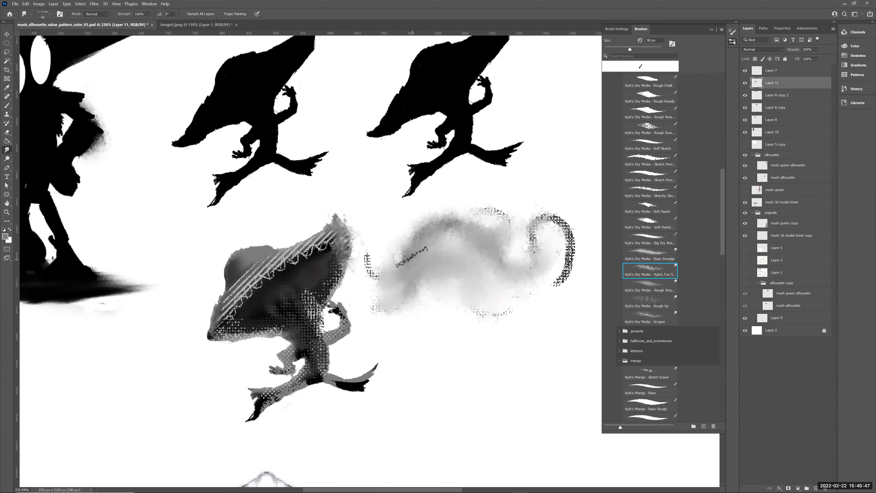
{"action": "key", "text": "ctrl+z"}
{"action": "mouse_move", "coordinate": [387, 270]}
{"action": "left_mouse_down"}
{"action": "mouse_move", "coordinate": [380, 273]}
{"action": "mouse_move", "coordinate": [397, 256]}
{"action": "left_mouse_up"}
{"action": "left_click_drag", "start_coordinate": [558, 247], "coordinate": [551, 259]}
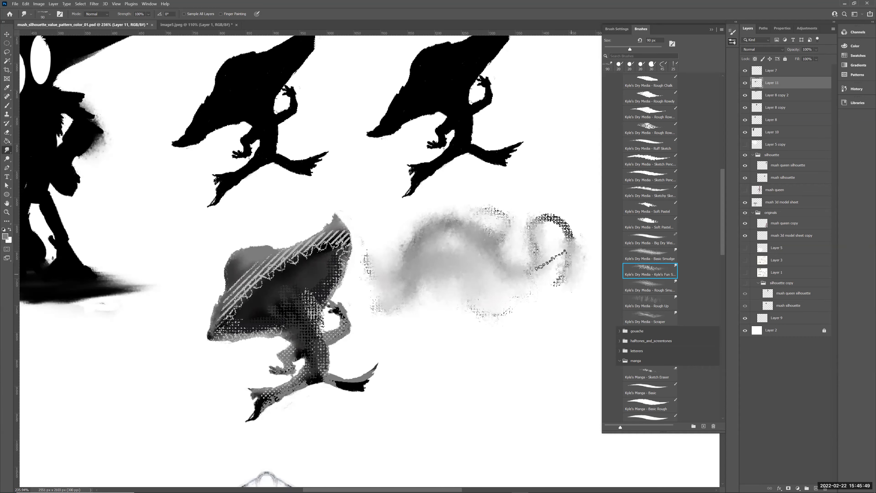
Lasso the smudged smoke beside the figure and cut it from Layer 11.
{"action": "key", "text": "z"}
{"action": "mouse_move", "coordinate": [470, 357]}
{"action": "left_mouse_down"}
{"action": "mouse_move", "coordinate": [501, 276]}
{"action": "mouse_move", "coordinate": [490, 246]}
{"action": "mouse_move", "coordinate": [500, 227]}
{"action": "left_mouse_up"}
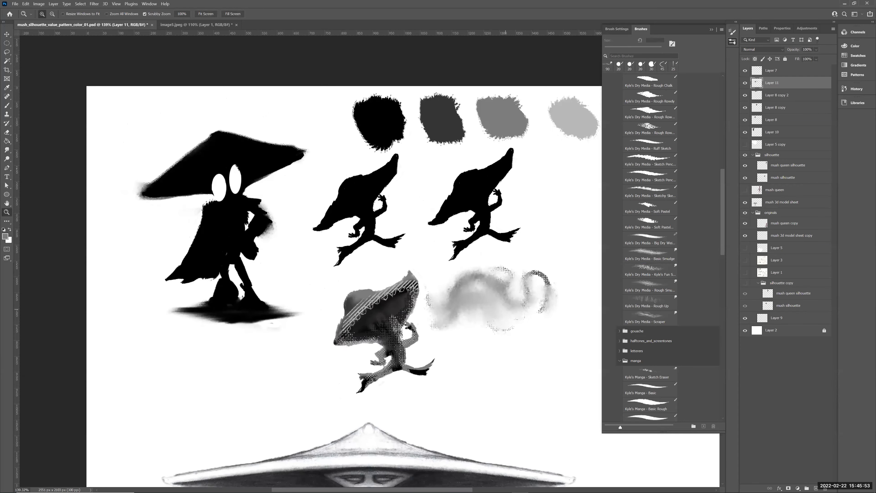
{"action": "left_click_drag", "start_coordinate": [505, 309], "coordinate": [489, 214]}
{"action": "key", "text": "l"}
{"action": "mouse_move", "coordinate": [414, 174]}
{"action": "left_mouse_down"}
{"action": "mouse_move", "coordinate": [406, 208]}
{"action": "mouse_move", "coordinate": [459, 253]}
{"action": "mouse_move", "coordinate": [583, 206]}
{"action": "mouse_move", "coordinate": [503, 165]}
{"action": "mouse_move", "coordinate": [448, 168]}
{"action": "left_mouse_up"}
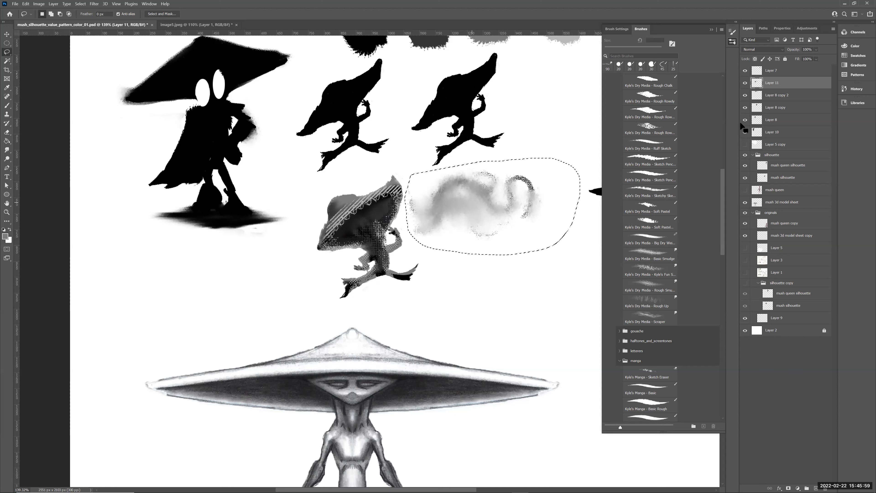
{"action": "key", "text": "Delete"}
{"action": "key", "text": "ctrl+d"}
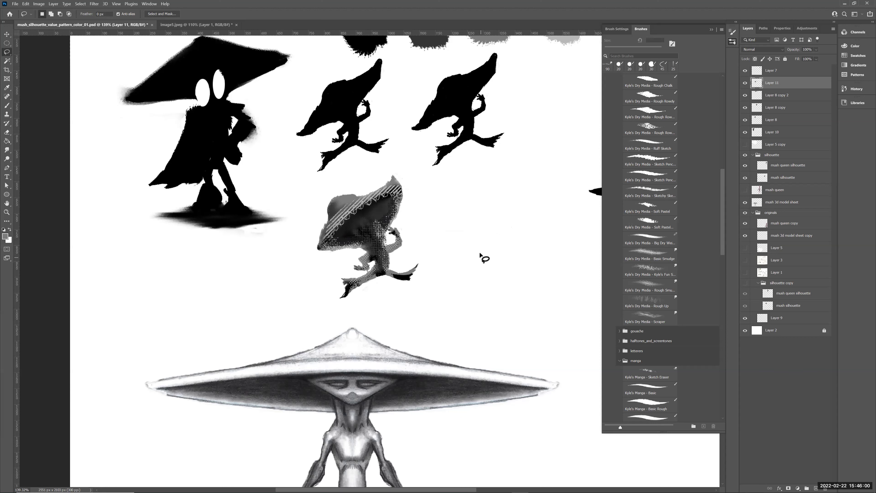
Paste the smoke onto a new layer beneath Layer 11 and move it behind the figure's feet.
{"action": "left_click", "coordinate": [772, 98]}
{"action": "key", "text": "ctrl+v"}
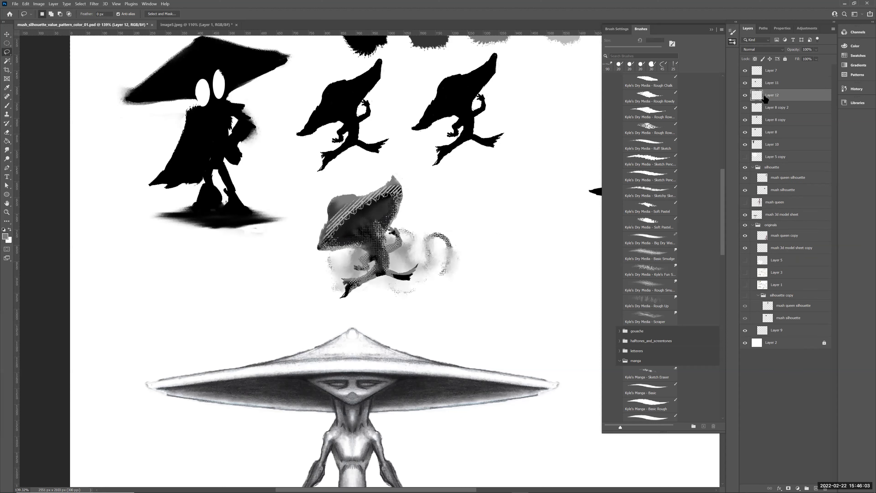
{"action": "key", "text": "v"}
{"action": "mouse_move", "coordinate": [399, 253]}
{"action": "left_mouse_down"}
{"action": "mouse_move", "coordinate": [378, 287]}
{"action": "mouse_move", "coordinate": [388, 288]}
{"action": "mouse_move", "coordinate": [379, 285]}
{"action": "left_mouse_up"}
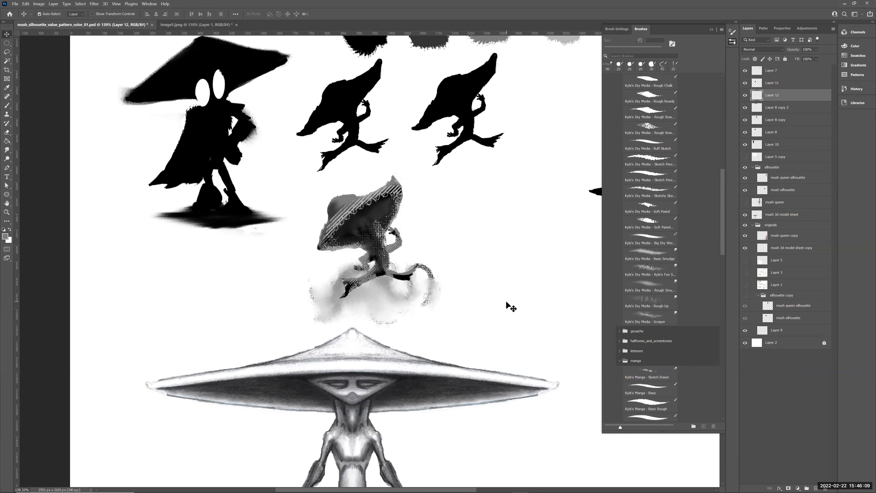
{"action": "left_click_drag", "start_coordinate": [469, 295], "coordinate": [434, 335]}
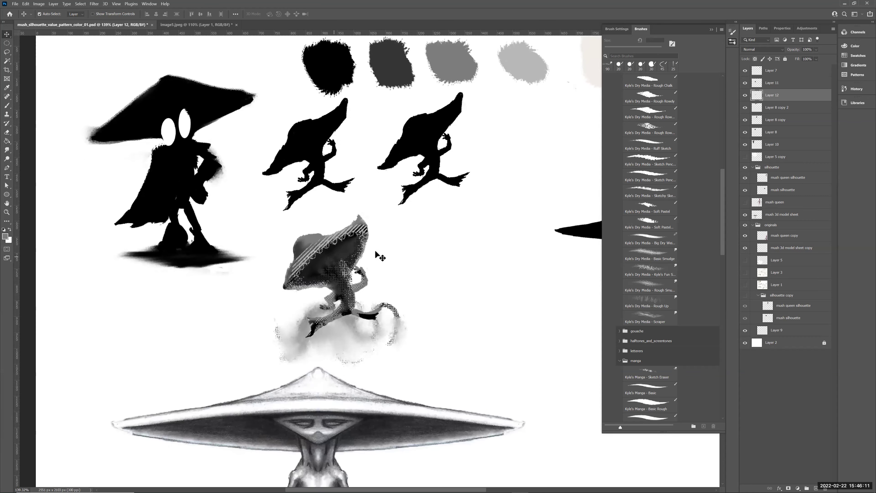
Select Layer 11 with the shaded figure and choose the Kyle's Manga - Basic brush at 12 px.
{"action": "key", "text": "z"}
{"action": "left_click_drag", "start_coordinate": [381, 255], "coordinate": [301, 416]}
{"action": "left_click_drag", "start_coordinate": [388, 256], "coordinate": [514, 192]}
{"action": "left_click_drag", "start_coordinate": [608, 152], "coordinate": [653, 119]}
{"action": "left_click", "coordinate": [779, 84]}
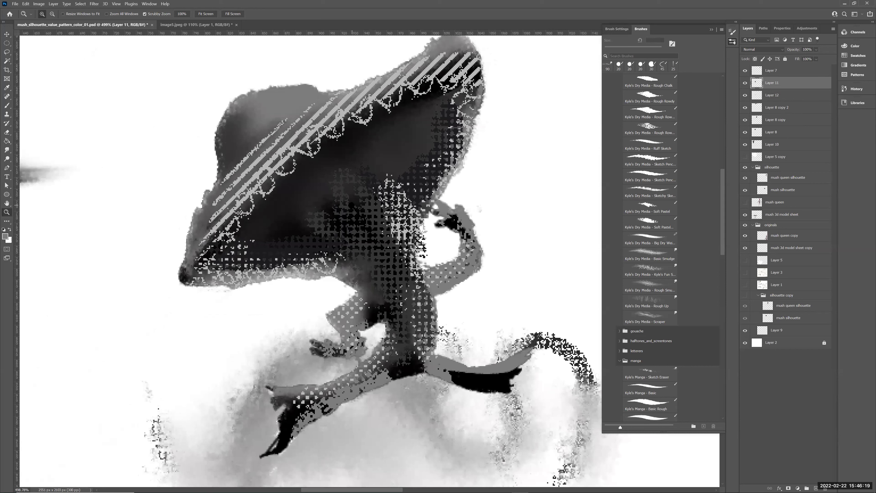
{"action": "key", "text": "b"}
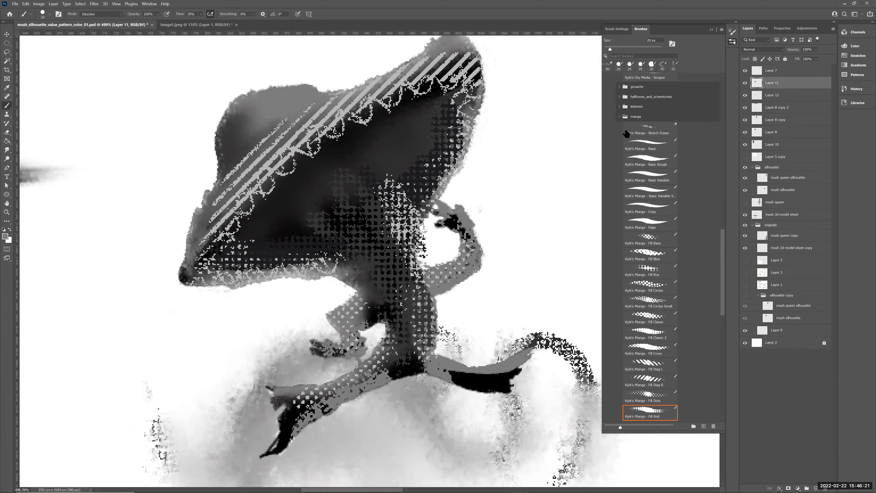
{"action": "left_click", "coordinate": [665, 148]}
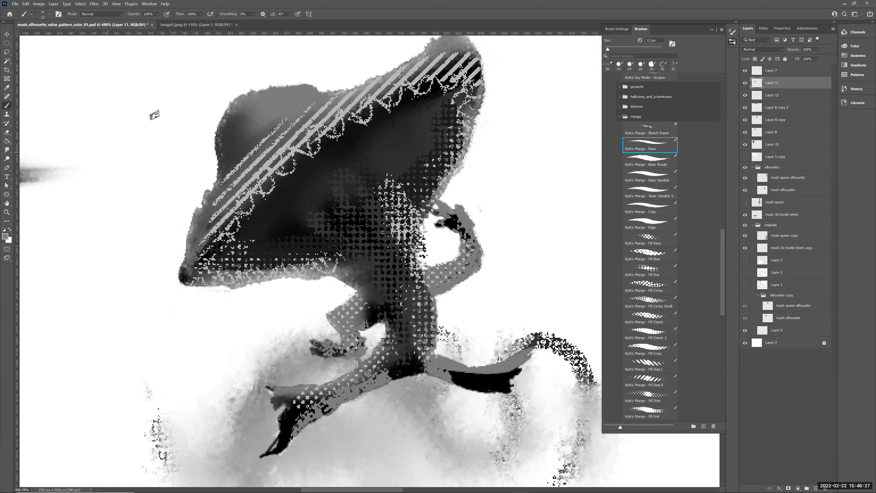
Sample the light grey swatch and paint two eye shapes on the figure's face under the cap.
{"action": "key", "text": "z"}
{"action": "left_click_drag", "start_coordinate": [465, 129], "coordinate": [417, 162]}
{"action": "left_click_drag", "start_coordinate": [456, 232], "coordinate": [452, 317]}
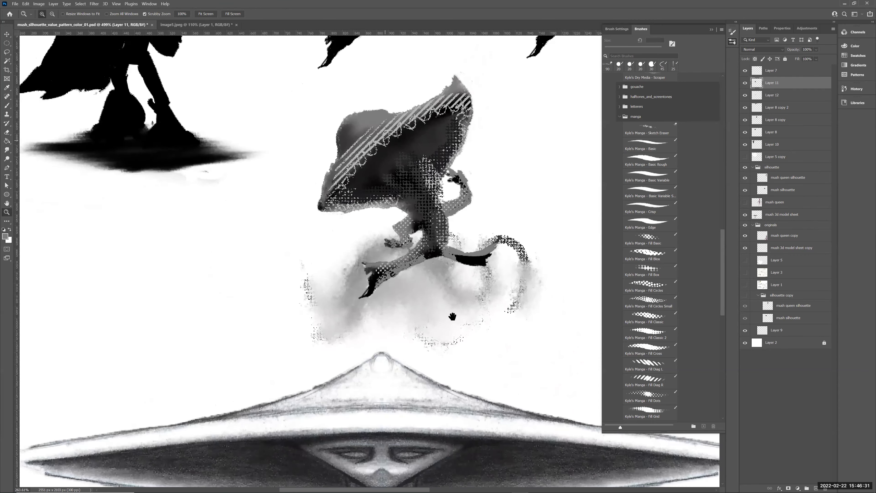
{"action": "left_click_drag", "start_coordinate": [435, 271], "coordinate": [397, 377]}
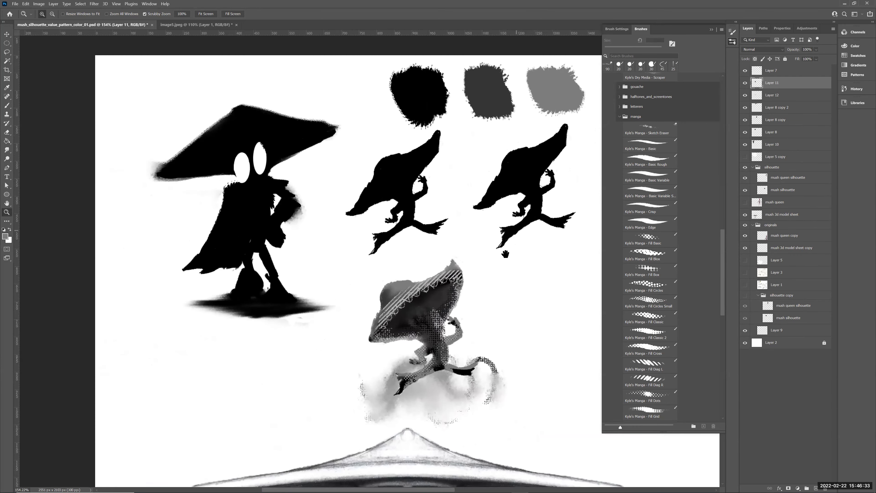
{"action": "left_click_drag", "start_coordinate": [505, 253], "coordinate": [333, 239]}
{"action": "key", "text": "b"}
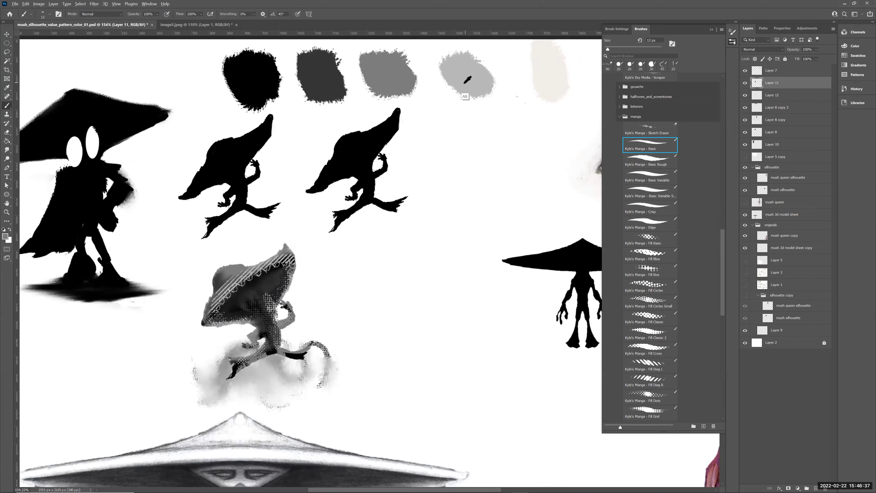
{"action": "key", "text": "alt"}
{"action": "left_click", "coordinate": [467, 82], "text": "alt"}
{"action": "mouse_move", "coordinate": [263, 301]}
{"action": "left_mouse_down"}
{"action": "mouse_move", "coordinate": [440, 217]}
{"action": "mouse_move", "coordinate": [427, 215]}
{"action": "left_mouse_up"}
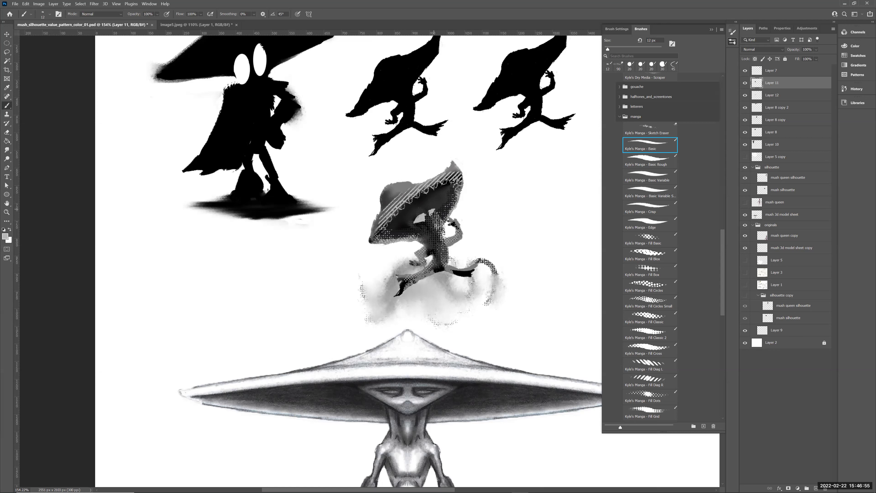
Narrow the light grey eye shapes into slanted slits with black strokes and cover the stray dot beside them.
{"action": "key", "text": "z"}
{"action": "mouse_move", "coordinate": [417, 228]}
{"action": "left_mouse_down"}
{"action": "mouse_move", "coordinate": [461, 206]}
{"action": "mouse_move", "coordinate": [428, 180]}
{"action": "left_mouse_up"}
{"action": "key", "text": "b"}
{"action": "left_click", "coordinate": [386, 200]}
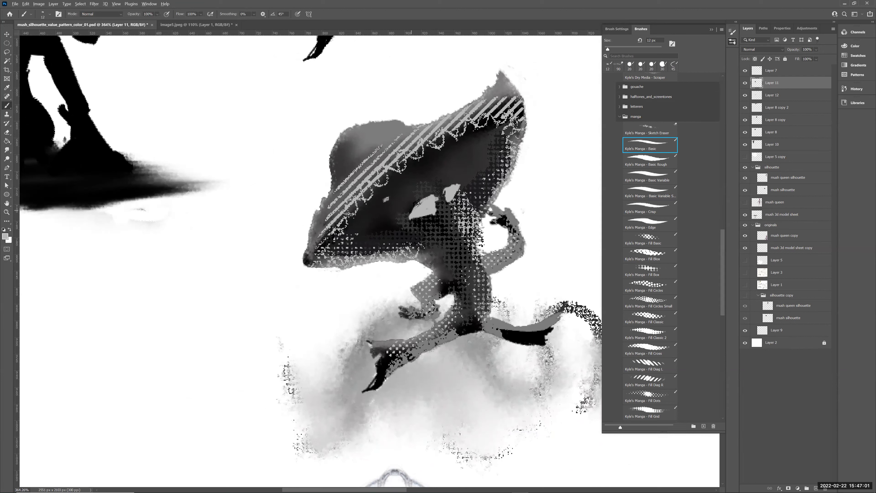
{"action": "key", "text": "d"}
{"action": "mouse_move", "coordinate": [385, 204]}
{"action": "left_mouse_down"}
{"action": "mouse_move", "coordinate": [417, 188]}
{"action": "mouse_move", "coordinate": [431, 192]}
{"action": "left_mouse_up"}
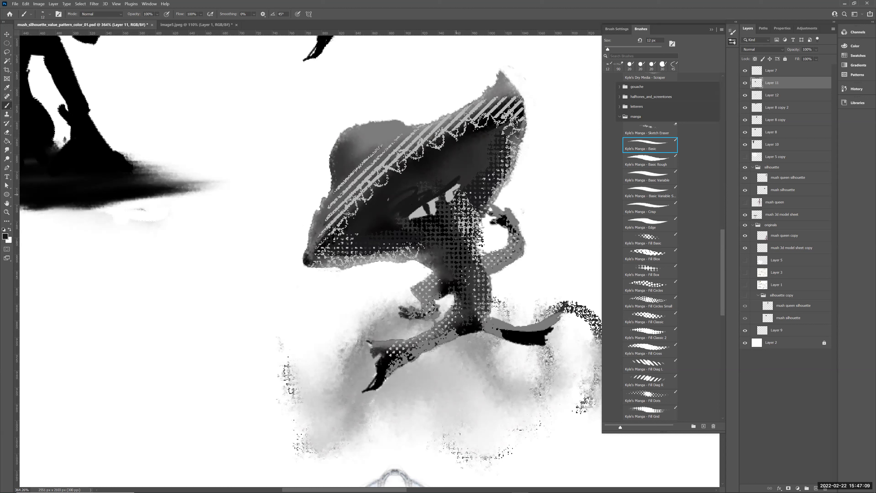
{"action": "left_click_drag", "start_coordinate": [457, 193], "coordinate": [451, 199]}
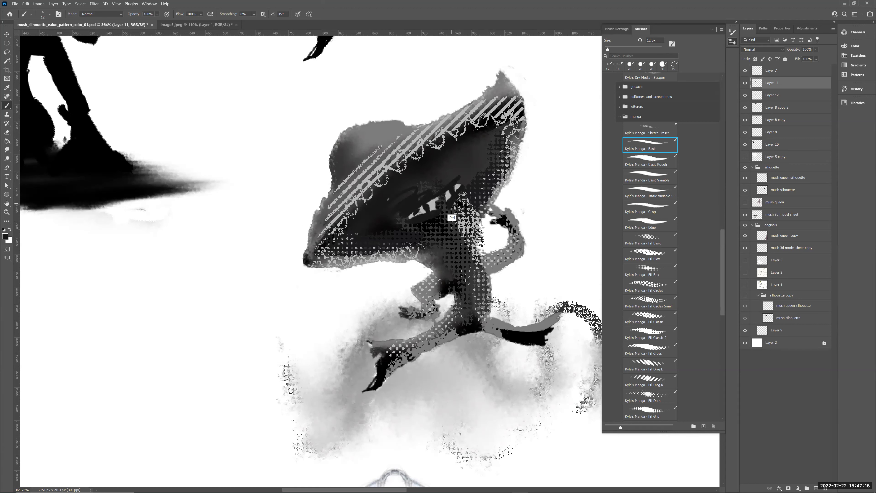
Brighten the eye slits with white sampled from the background and darken the face around them with sampled dark grey.
{"action": "left_click", "coordinate": [531, 184], "text": "alt"}
{"action": "left_click_drag", "start_coordinate": [458, 182], "coordinate": [447, 195]}
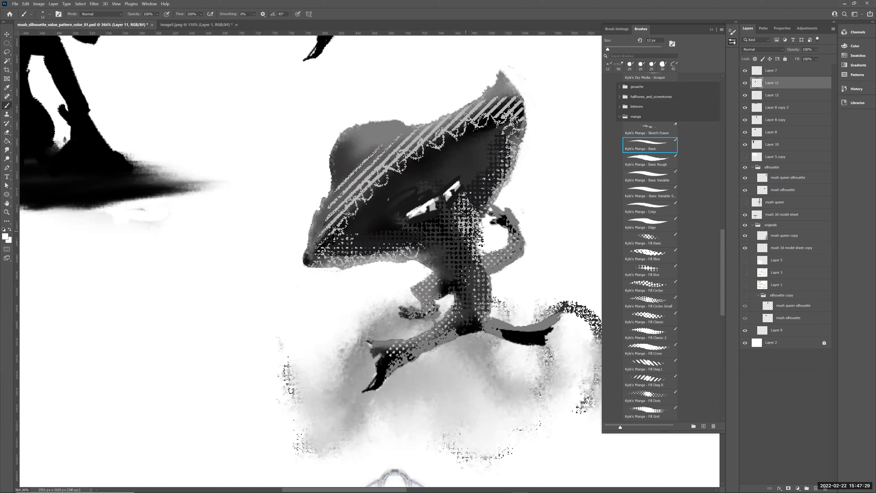
{"action": "left_click", "coordinate": [467, 168], "text": "alt"}
{"action": "mouse_move", "coordinate": [452, 225]}
{"action": "left_mouse_down"}
{"action": "mouse_move", "coordinate": [466, 205]}
{"action": "mouse_move", "coordinate": [463, 242]}
{"action": "mouse_move", "coordinate": [414, 245]}
{"action": "mouse_move", "coordinate": [463, 243]}
{"action": "mouse_move", "coordinate": [471, 204]}
{"action": "left_mouse_up"}
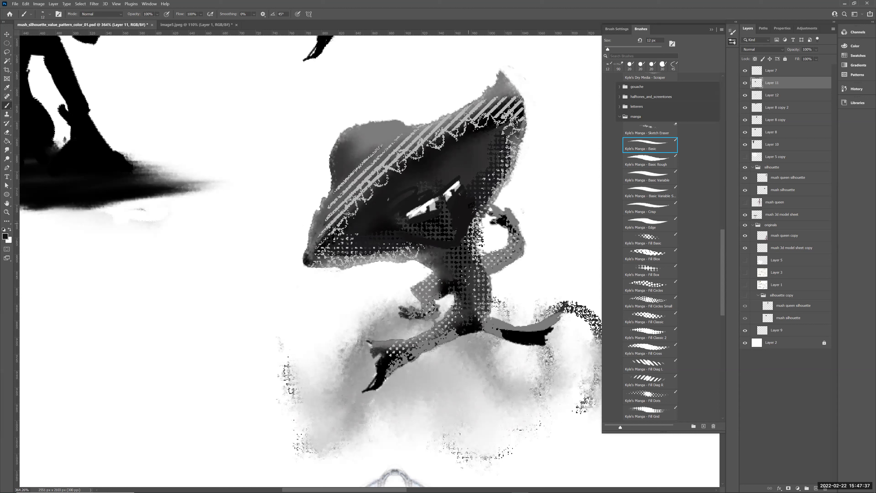
Deepen the shadows on the figure's neck, hip and foot with black strokes.
{"action": "left_click_drag", "start_coordinate": [436, 248], "coordinate": [445, 261]}
{"action": "mouse_move", "coordinate": [485, 310]}
{"action": "left_mouse_down"}
{"action": "mouse_move", "coordinate": [487, 300]}
{"action": "mouse_move", "coordinate": [475, 312]}
{"action": "left_mouse_up"}
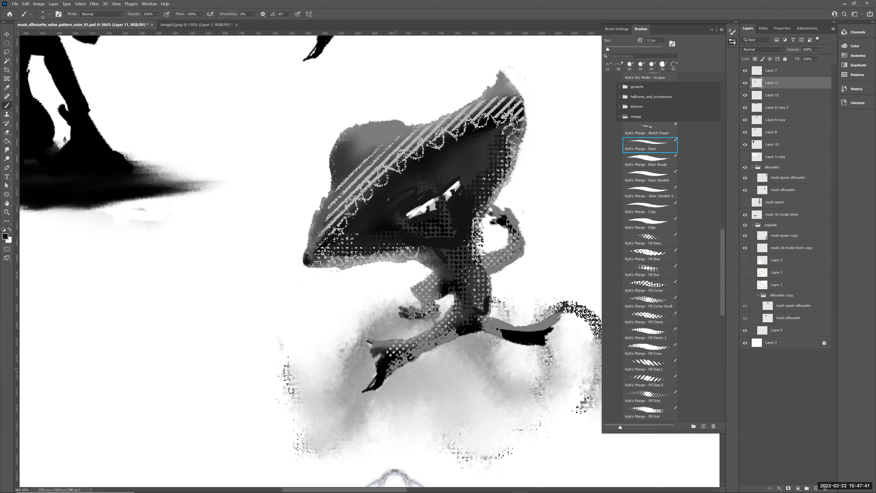
{"action": "left_click_drag", "start_coordinate": [382, 381], "coordinate": [370, 394]}
Examine the shaded figure at different zoom levels beside the black silhouettes, grey swatches and model sheets.
{"action": "key", "text": "z"}
{"action": "left_click_drag", "start_coordinate": [518, 288], "coordinate": [442, 305]}
{"action": "left_click_drag", "start_coordinate": [504, 270], "coordinate": [316, 339]}
{"action": "left_click_drag", "start_coordinate": [388, 221], "coordinate": [363, 232]}
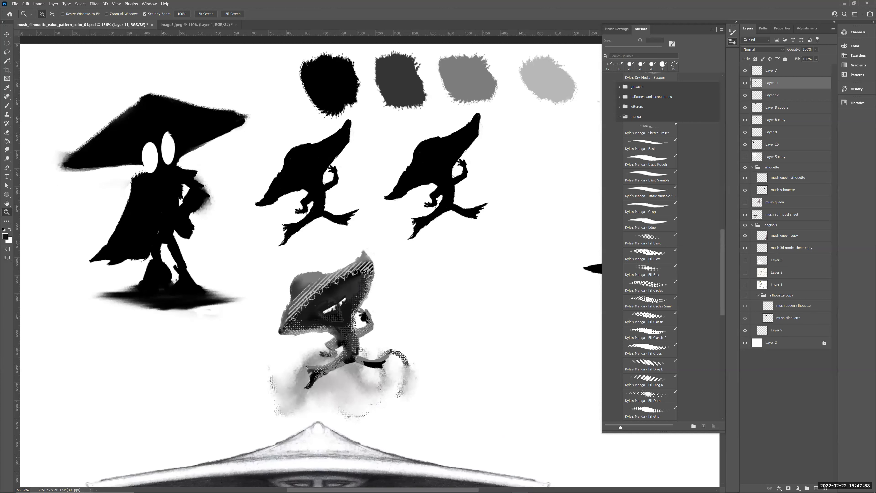
{"action": "left_click_drag", "start_coordinate": [386, 361], "coordinate": [194, 360]}
{"action": "left_click_drag", "start_coordinate": [217, 392], "coordinate": [198, 355]}
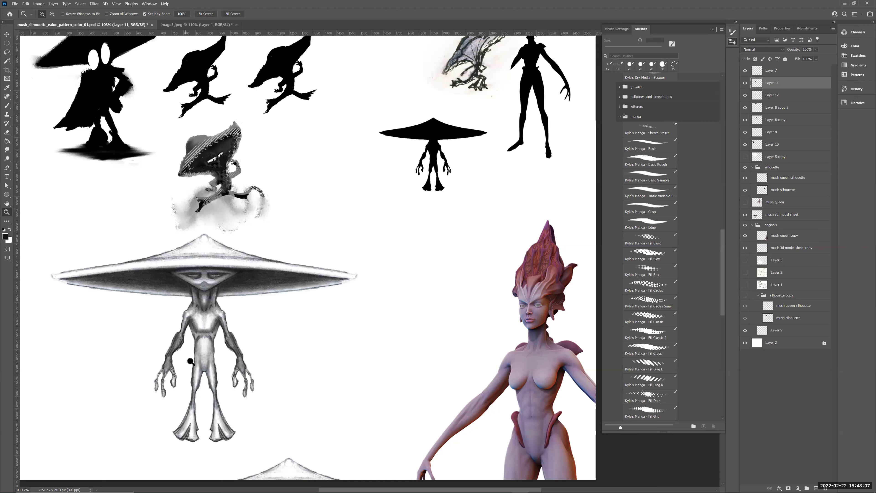
{"action": "left_click_drag", "start_coordinate": [227, 164], "coordinate": [195, 145]}
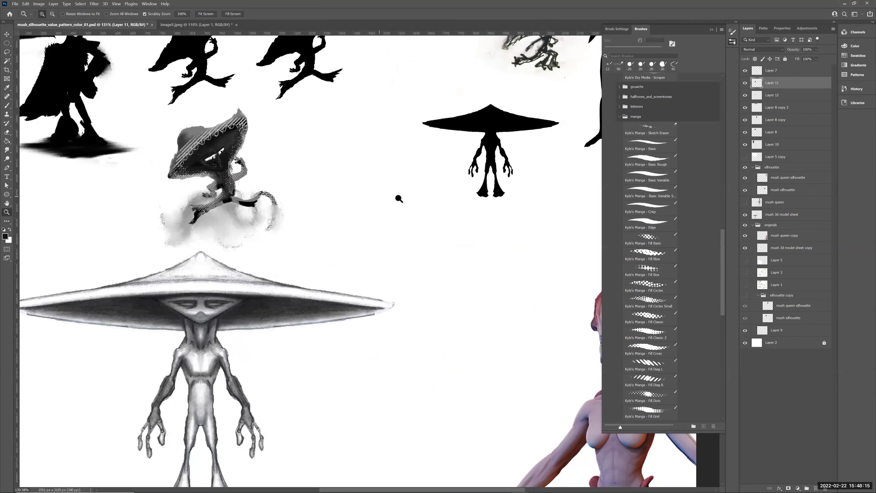
{"action": "mouse_move", "coordinate": [213, 210]}
{"action": "left_mouse_down"}
{"action": "mouse_move", "coordinate": [201, 211]}
{"action": "mouse_move", "coordinate": [218, 212]}
{"action": "mouse_move", "coordinate": [210, 211]}
{"action": "left_mouse_up"}
Toggle the visibility of Layer 5 copy and Layer 7 to check which artwork each one holds.
{"action": "left_click", "coordinate": [746, 157]}
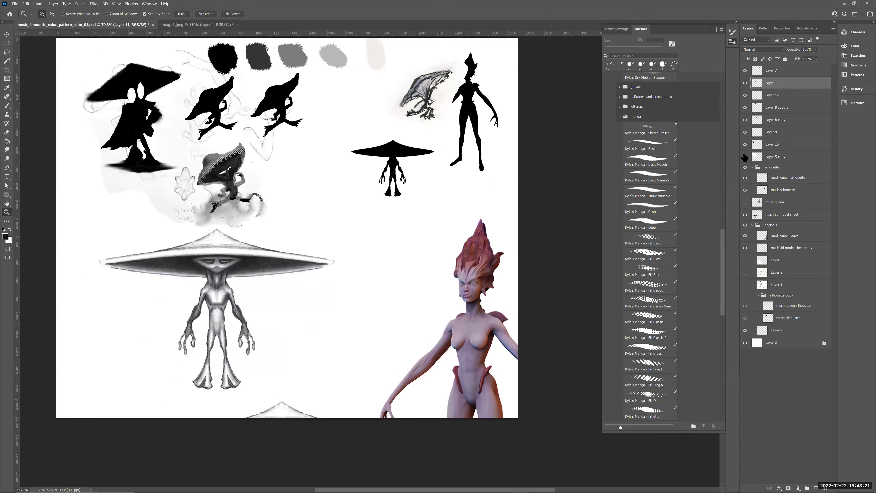
{"action": "left_click", "coordinate": [746, 157]}
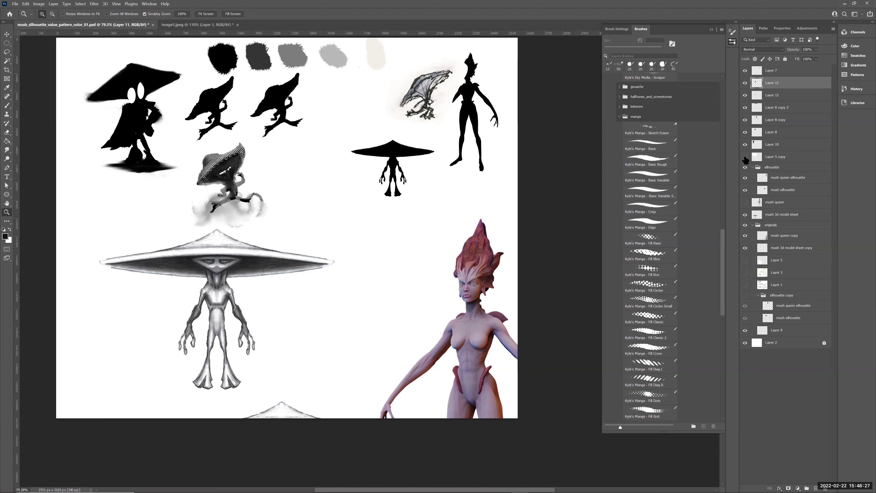
{"action": "left_click", "coordinate": [745, 157]}
{"action": "left_click", "coordinate": [745, 157]}
{"action": "left_click", "coordinate": [746, 71]}
{"action": "left_click", "coordinate": [746, 71]}
Select Layer 7 and move its winged creature sketch down into the open area beside the shaded figure.
{"action": "left_click", "coordinate": [754, 71]}
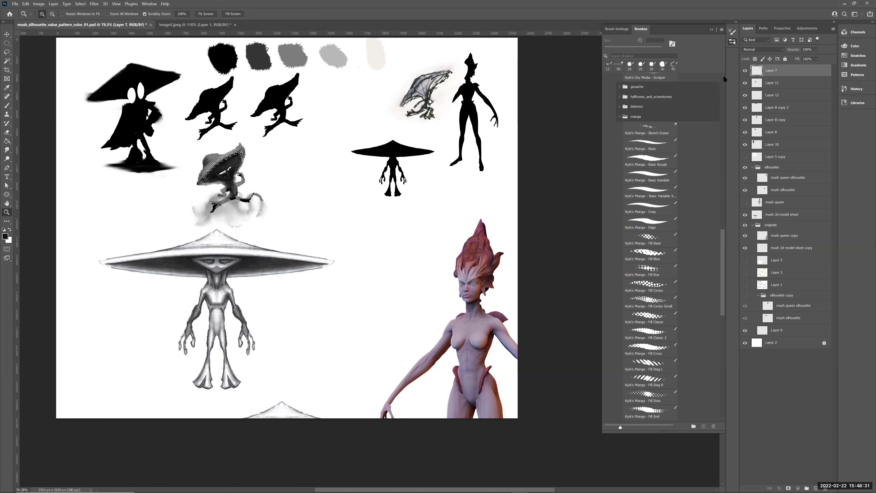
{"action": "key", "text": "v"}
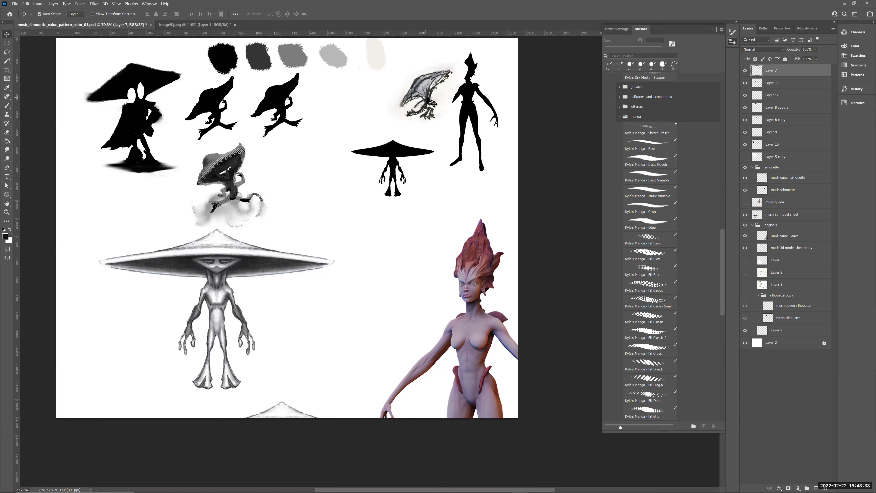
{"action": "mouse_move", "coordinate": [432, 94]}
{"action": "left_mouse_down"}
{"action": "mouse_move", "coordinate": [349, 154]}
{"action": "mouse_move", "coordinate": [316, 199]}
{"action": "mouse_move", "coordinate": [356, 192]}
{"action": "mouse_move", "coordinate": [479, 227]}
{"action": "mouse_move", "coordinate": [431, 221]}
{"action": "left_mouse_up"}
Frame the winged sketch closely and choose the Kyle's Manga - Basic Rough brush at 15 px.
{"action": "key", "text": "z"}
{"action": "mouse_move", "coordinate": [370, 198]}
{"action": "left_mouse_down"}
{"action": "mouse_move", "coordinate": [493, 239]}
{"action": "mouse_move", "coordinate": [482, 245]}
{"action": "left_mouse_up"}
{"action": "key", "text": "b"}
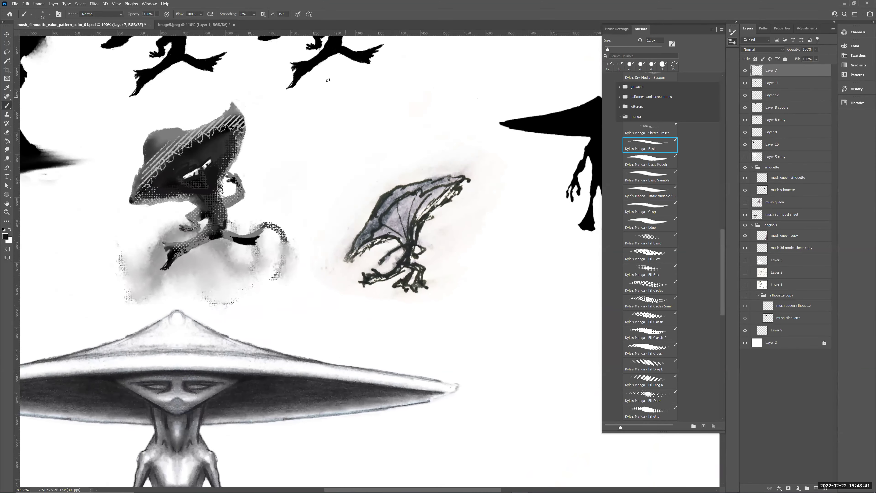
{"action": "left_click_drag", "start_coordinate": [419, 163], "coordinate": [341, 319]}
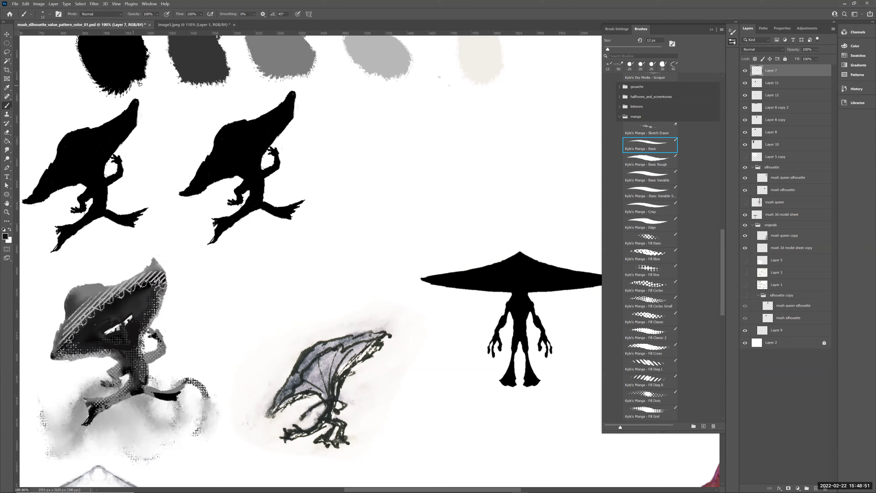
{"action": "key", "text": "5"}
{"action": "mouse_move", "coordinate": [413, 242]}
{"action": "left_mouse_down"}
{"action": "mouse_move", "coordinate": [427, 184]}
{"action": "mouse_move", "coordinate": [422, 157]}
{"action": "left_mouse_up"}
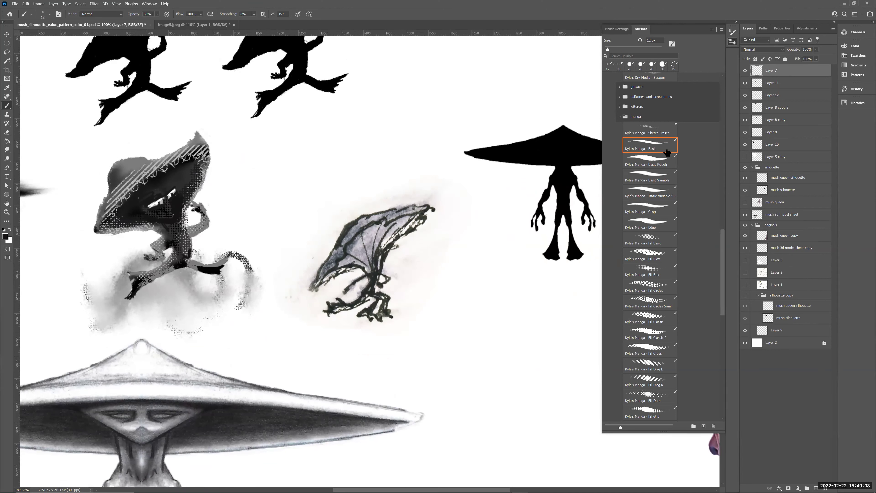
{"action": "left_click", "coordinate": [655, 167]}
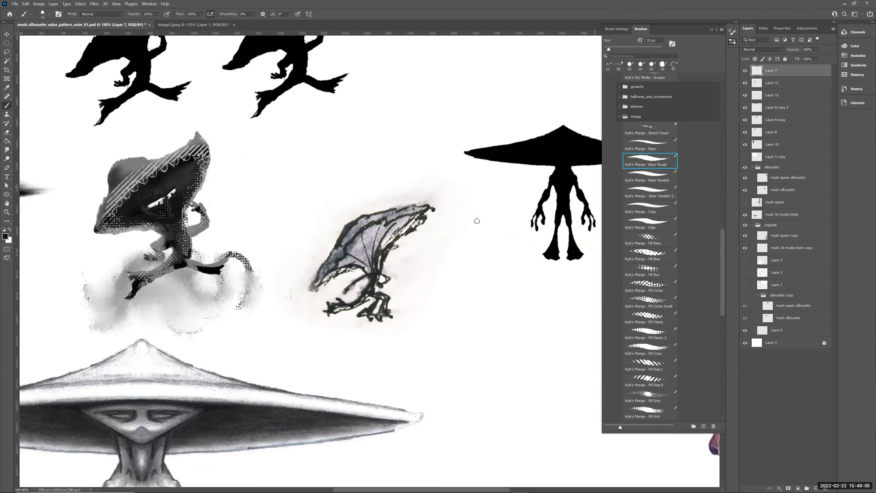
{"action": "left_click_drag", "start_coordinate": [350, 246], "coordinate": [360, 258]}
{"action": "key", "text": "ctrl+z"}
{"action": "key", "text": "ctrl+z"}
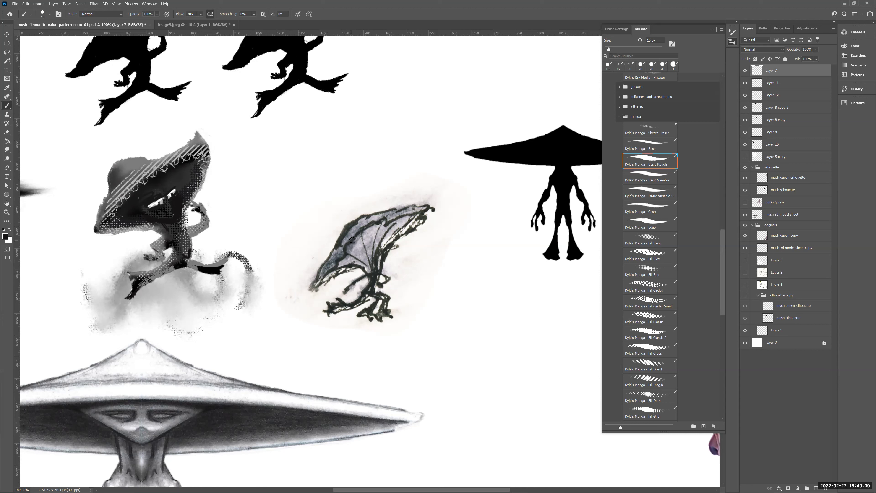
{"action": "mouse_move", "coordinate": [356, 249]}
{"action": "left_mouse_down"}
{"action": "mouse_move", "coordinate": [348, 247]}
{"action": "mouse_move", "coordinate": [360, 238]}
{"action": "mouse_move", "coordinate": [352, 242]}
{"action": "left_mouse_up"}
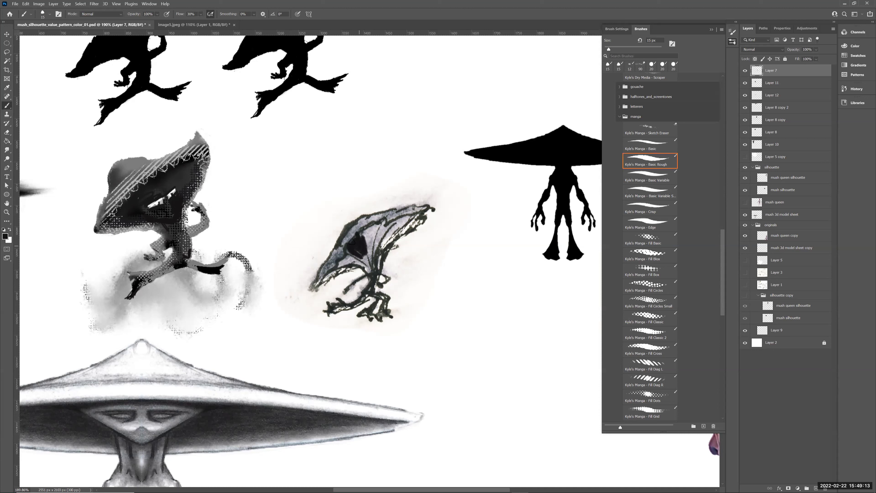
{"action": "key", "text": "ctrl+z"}
{"action": "key", "text": "ctrl+z"}
{"action": "key", "text": "ctrl+z"}
{"action": "key", "text": "ctrl+z"}
{"action": "key", "text": "ctrl+z"}
{"action": "key", "text": "ctrl+z"}
Shade the inside of the winged sketch's membrane with black at 34% opacity, enlarging the brush to 40 px.
{"action": "left_click", "coordinate": [157, 14]}
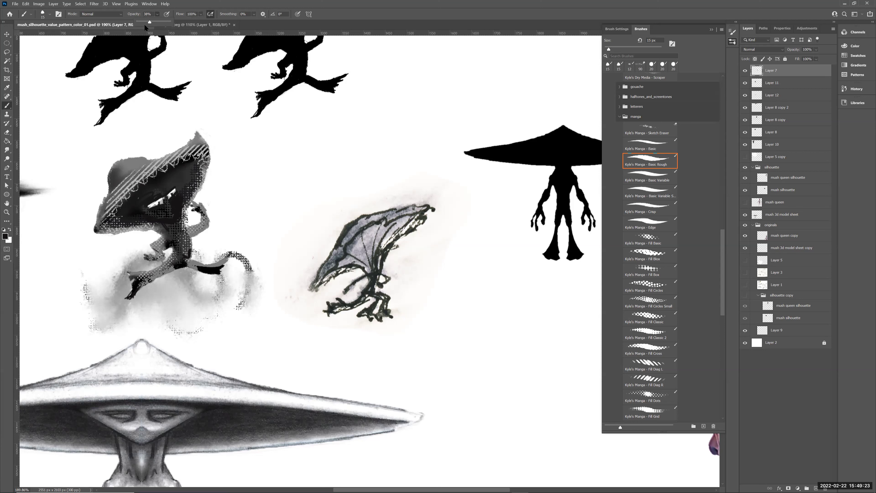
{"action": "left_click", "coordinate": [357, 245]}
{"action": "mouse_move", "coordinate": [352, 245]}
{"action": "left_mouse_down"}
{"action": "mouse_move", "coordinate": [386, 227]}
{"action": "mouse_move", "coordinate": [407, 228]}
{"action": "mouse_move", "coordinate": [349, 260]}
{"action": "mouse_move", "coordinate": [365, 237]}
{"action": "mouse_move", "coordinate": [355, 256]}
{"action": "mouse_move", "coordinate": [366, 264]}
{"action": "mouse_move", "coordinate": [387, 223]}
{"action": "mouse_move", "coordinate": [388, 229]}
{"action": "mouse_move", "coordinate": [460, 197]}
{"action": "mouse_move", "coordinate": [373, 220]}
{"action": "left_mouse_up"}
{"action": "key", "text": "b"}
{"action": "key", "text": "bracketright"}
{"action": "key", "text": "bracketright"}
{"action": "key", "text": "bracketright"}
{"action": "key", "text": "bracketright"}
{"action": "key", "text": "bracketright"}
{"action": "left_click_drag", "start_coordinate": [303, 304], "coordinate": [329, 295]}
Erase the beige paper tint surrounding the winged sketch on Layer 7.
{"action": "key", "text": "e"}
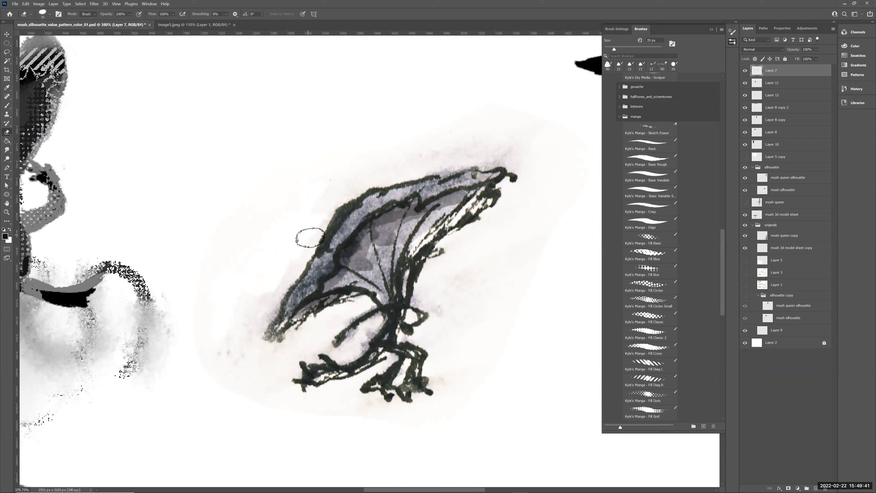
{"action": "mouse_move", "coordinate": [275, 292]}
{"action": "left_mouse_down"}
{"action": "mouse_move", "coordinate": [261, 324]}
{"action": "mouse_move", "coordinate": [282, 286]}
{"action": "mouse_move", "coordinate": [254, 346]}
{"action": "mouse_move", "coordinate": [236, 289]}
{"action": "mouse_move", "coordinate": [219, 285]}
{"action": "mouse_move", "coordinate": [187, 315]}
{"action": "mouse_move", "coordinate": [236, 298]}
{"action": "mouse_move", "coordinate": [235, 355]}
{"action": "mouse_move", "coordinate": [269, 276]}
{"action": "mouse_move", "coordinate": [246, 371]}
{"action": "mouse_move", "coordinate": [210, 356]}
{"action": "mouse_move", "coordinate": [273, 360]}
{"action": "mouse_move", "coordinate": [252, 363]}
{"action": "mouse_move", "coordinate": [268, 360]}
{"action": "mouse_move", "coordinate": [254, 347]}
{"action": "mouse_move", "coordinate": [281, 347]}
{"action": "mouse_move", "coordinate": [355, 303]}
{"action": "mouse_move", "coordinate": [364, 308]}
{"action": "mouse_move", "coordinate": [243, 399]}
{"action": "mouse_move", "coordinate": [254, 383]}
{"action": "mouse_move", "coordinate": [294, 376]}
{"action": "mouse_move", "coordinate": [304, 349]}
{"action": "mouse_move", "coordinate": [314, 357]}
{"action": "mouse_move", "coordinate": [308, 349]}
{"action": "mouse_move", "coordinate": [344, 345]}
{"action": "mouse_move", "coordinate": [327, 344]}
{"action": "mouse_move", "coordinate": [335, 353]}
{"action": "mouse_move", "coordinate": [347, 340]}
{"action": "left_mouse_up"}
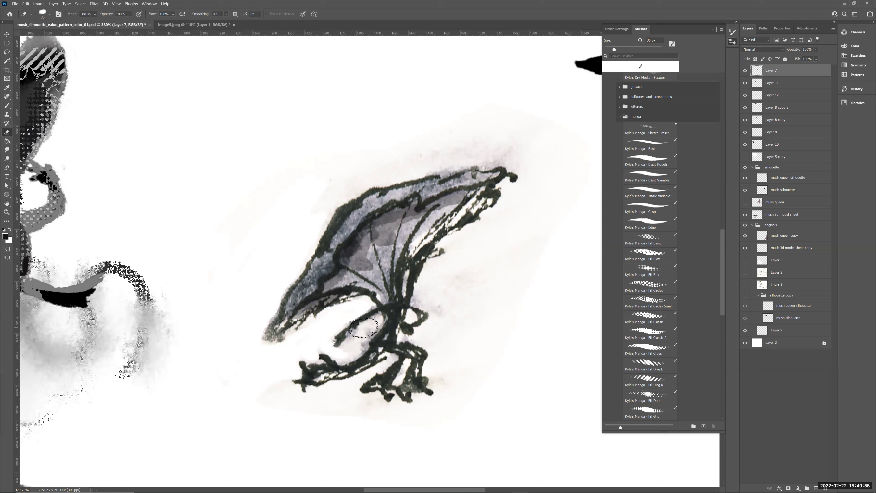
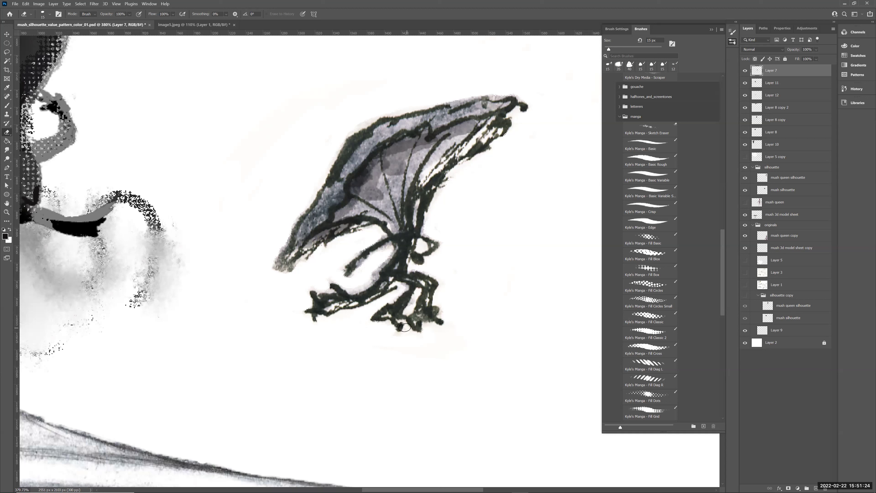
Shade the gap in the creature's legs with the 40 px translucent brush and its wing tip at 15 px.
{"action": "key", "text": "b"}
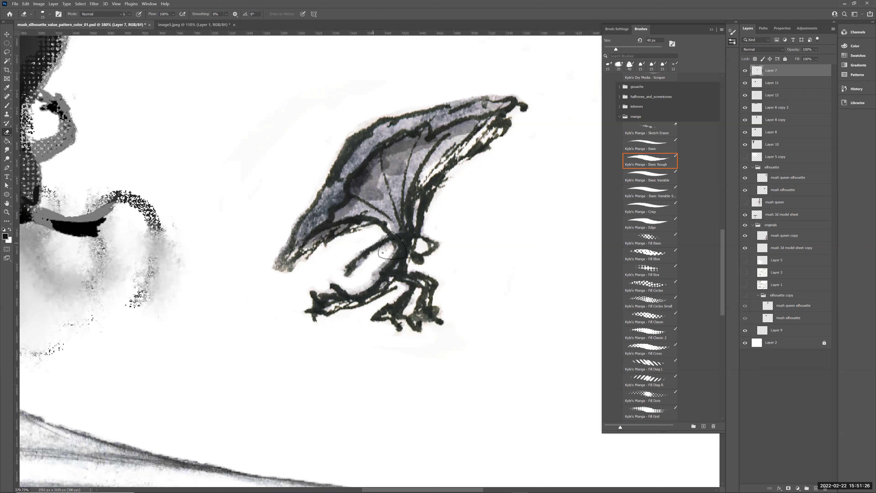
{"action": "left_click_drag", "start_coordinate": [418, 290], "coordinate": [415, 303]}
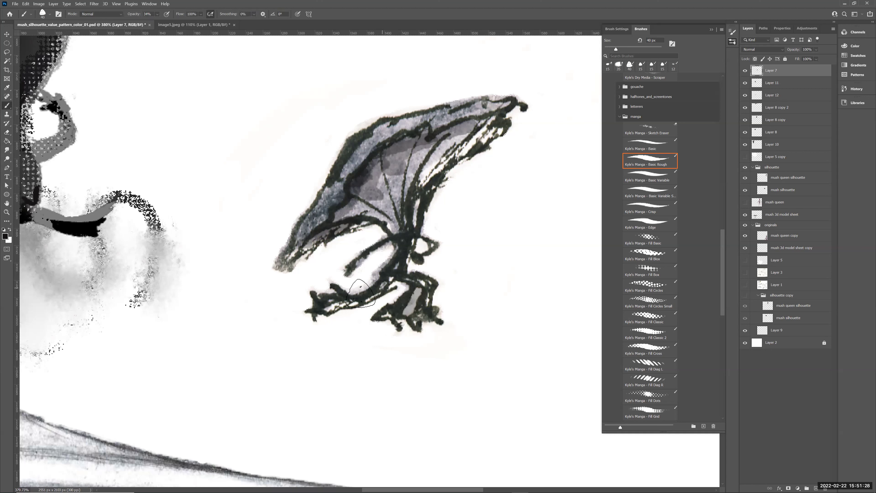
{"action": "key", "text": "e"}
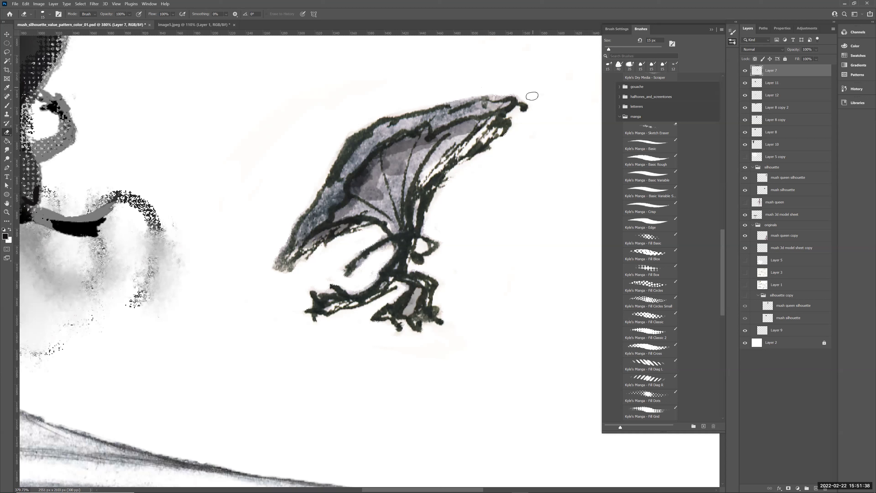
{"action": "key", "text": "b"}
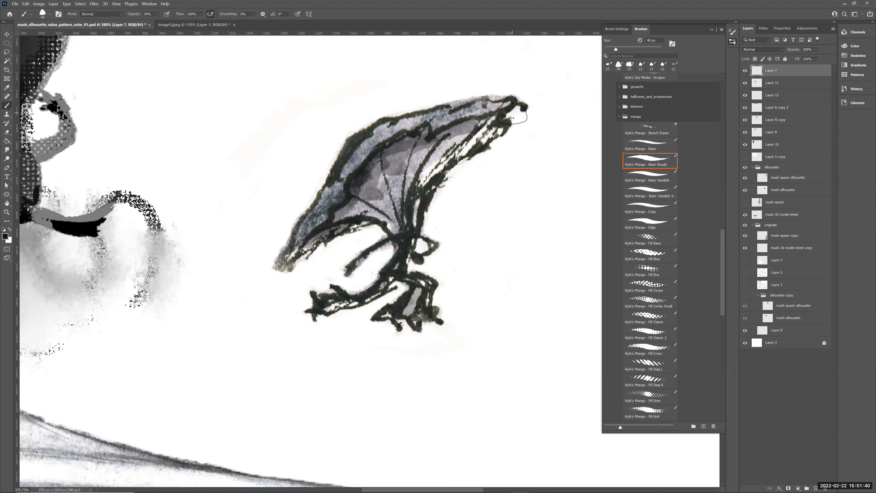
{"action": "key", "text": "bracketleft"}
{"action": "left_click_drag", "start_coordinate": [518, 113], "coordinate": [513, 116]}
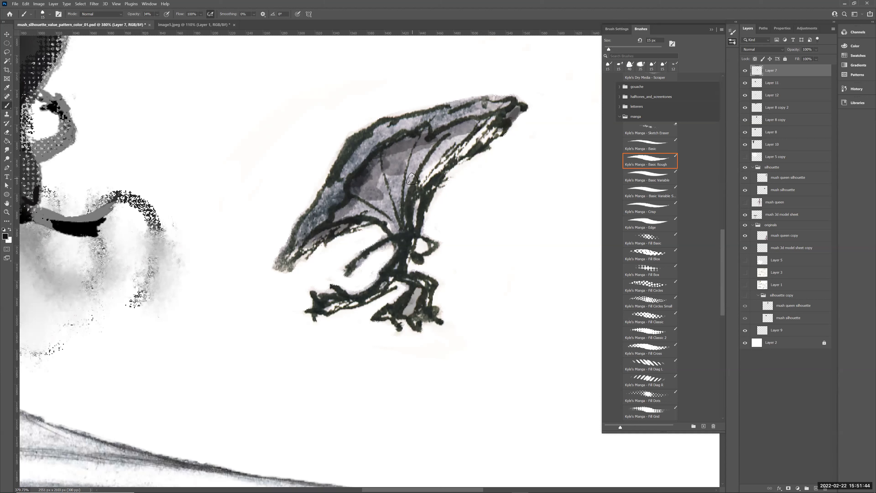
Duplicate Layer 7, move the copy diagonally down clear of the original sketch, and hide the white background Layer 2.
{"action": "key", "text": "ctrl+j"}
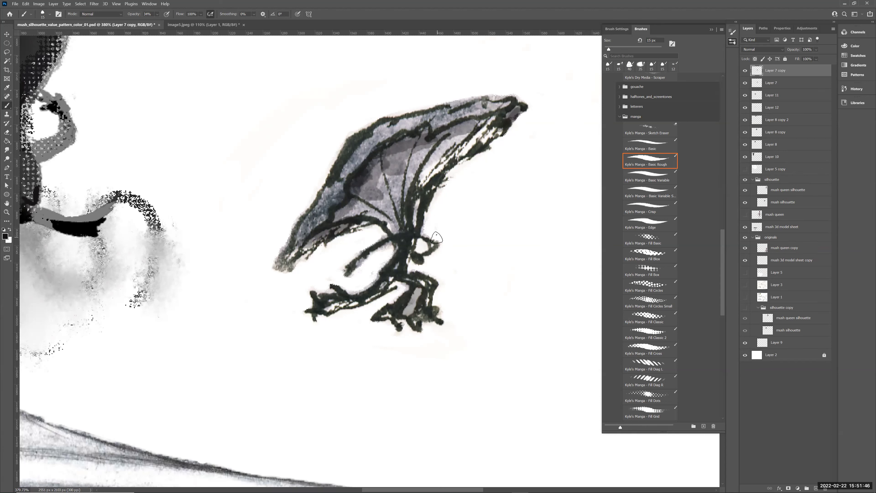
{"action": "key", "text": "v"}
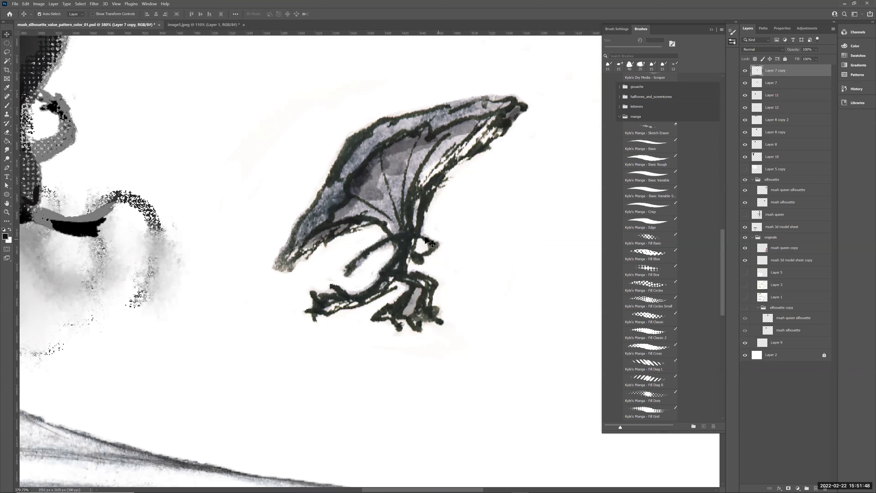
{"action": "left_click_drag", "start_coordinate": [401, 244], "coordinate": [330, 296]}
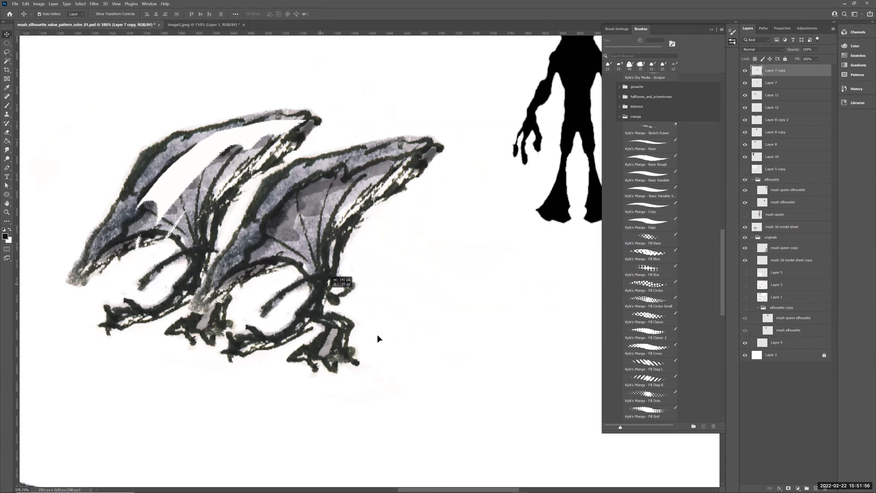
{"action": "left_click", "coordinate": [745, 355]}
{"action": "left_click_drag", "start_coordinate": [333, 256], "coordinate": [545, 385]}
Lasso the leftover white patches above and below the original winged sketch and delete them from Layer 7.
{"action": "key", "text": "z"}
{"action": "mouse_move", "coordinate": [424, 259]}
{"action": "left_mouse_down"}
{"action": "mouse_move", "coordinate": [388, 274]}
{"action": "mouse_move", "coordinate": [336, 270]}
{"action": "mouse_move", "coordinate": [249, 208]}
{"action": "mouse_move", "coordinate": [234, 216]}
{"action": "mouse_move", "coordinate": [196, 209]}
{"action": "mouse_move", "coordinate": [125, 221]}
{"action": "mouse_move", "coordinate": [364, 90]}
{"action": "mouse_move", "coordinate": [443, 136]}
{"action": "mouse_move", "coordinate": [382, 192]}
{"action": "mouse_move", "coordinate": [352, 197]}
{"action": "mouse_move", "coordinate": [345, 156]}
{"action": "mouse_move", "coordinate": [234, 171]}
{"action": "mouse_move", "coordinate": [209, 219]}
{"action": "left_mouse_up"}
{"action": "scroll", "coordinate": [195, 209], "scroll_direction": "down", "scroll_amount": 1}
{"action": "key", "text": "l"}
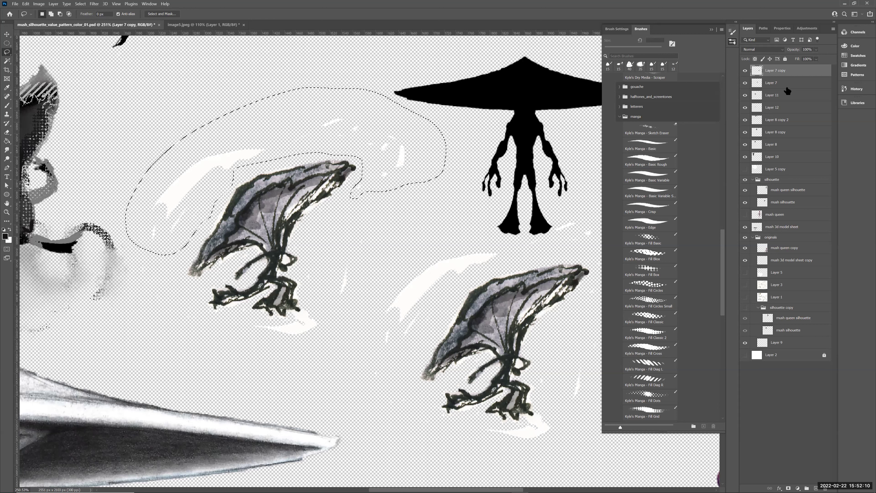
{"action": "left_click", "coordinate": [780, 86]}
{"action": "key", "text": "Delete"}
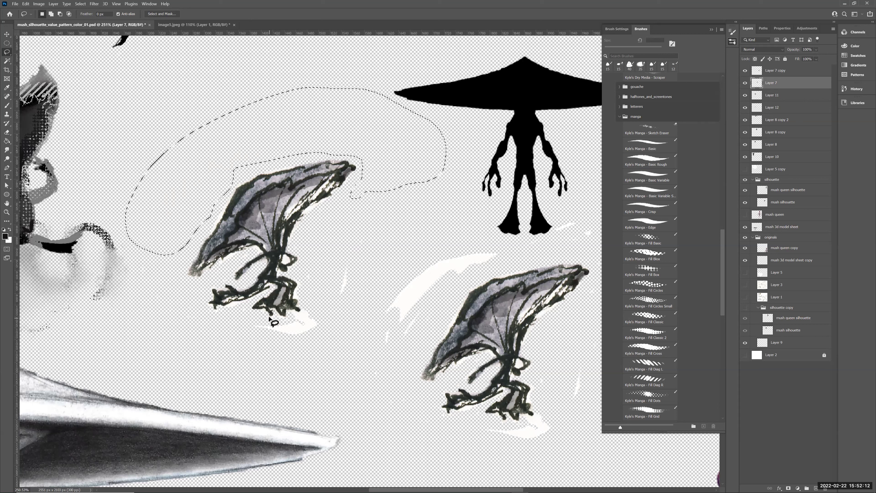
{"action": "mouse_move", "coordinate": [273, 315]}
{"action": "left_mouse_down"}
{"action": "mouse_move", "coordinate": [244, 325]}
{"action": "mouse_move", "coordinate": [287, 350]}
{"action": "mouse_move", "coordinate": [340, 352]}
{"action": "mouse_move", "coordinate": [410, 225]}
{"action": "mouse_move", "coordinate": [355, 234]}
{"action": "mouse_move", "coordinate": [302, 287]}
{"action": "mouse_move", "coordinate": [290, 323]}
{"action": "left_mouse_up"}
{"action": "key", "text": "Delete"}
{"action": "key", "text": "ctrl+d"}
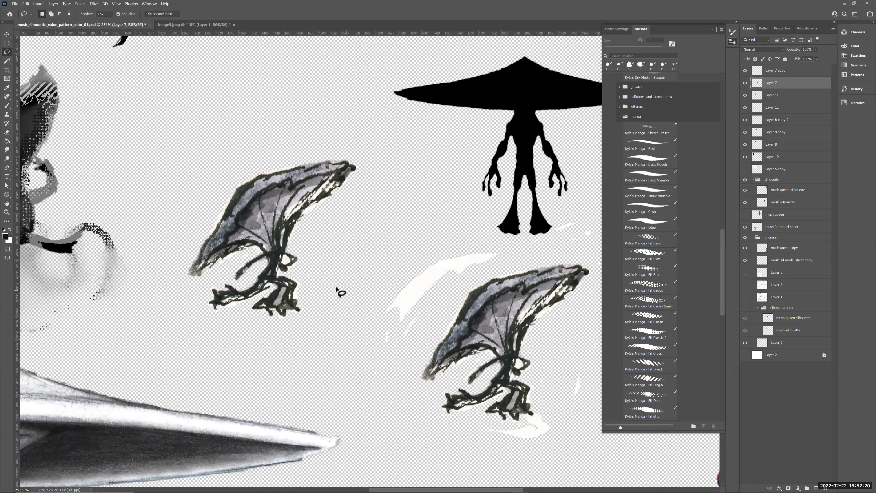
Move the duplicate closer to the original, then lasso and delete the leftover white patches around it on Layer 7 copy.
{"action": "key", "text": "v"}
{"action": "mouse_move", "coordinate": [500, 309]}
{"action": "left_mouse_down"}
{"action": "mouse_move", "coordinate": [428, 326]}
{"action": "mouse_move", "coordinate": [436, 343]}
{"action": "left_mouse_up"}
{"action": "mouse_move", "coordinate": [457, 303]}
{"action": "left_mouse_down"}
{"action": "mouse_move", "coordinate": [382, 243]}
{"action": "mouse_move", "coordinate": [385, 251]}
{"action": "left_mouse_up"}
{"action": "key", "text": "l"}
{"action": "key", "text": "l"}
{"action": "mouse_move", "coordinate": [297, 293]}
{"action": "left_mouse_down"}
{"action": "mouse_move", "coordinate": [227, 298]}
{"action": "mouse_move", "coordinate": [332, 202]}
{"action": "mouse_move", "coordinate": [468, 185]}
{"action": "mouse_move", "coordinate": [504, 276]}
{"action": "mouse_move", "coordinate": [446, 276]}
{"action": "mouse_move", "coordinate": [431, 237]}
{"action": "mouse_move", "coordinate": [372, 239]}
{"action": "mouse_move", "coordinate": [315, 273]}
{"action": "left_mouse_up"}
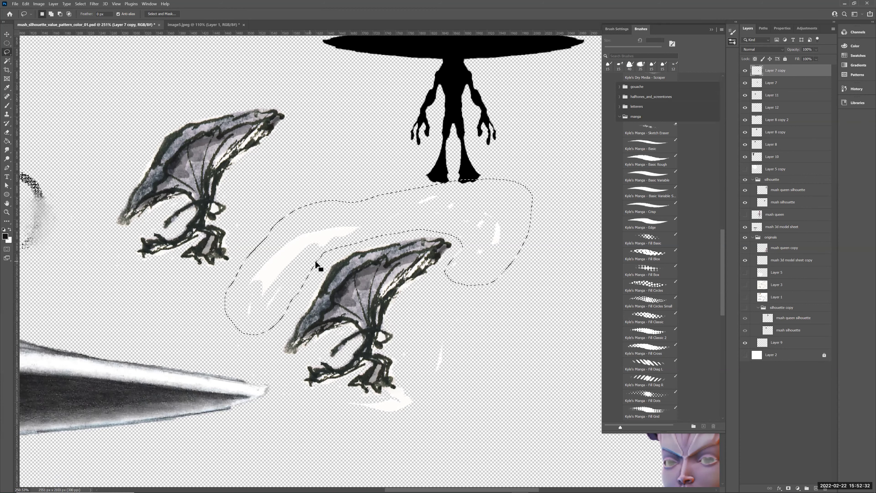
{"action": "key", "text": "Delete"}
{"action": "mouse_move", "coordinate": [358, 396]}
{"action": "left_mouse_down"}
{"action": "mouse_move", "coordinate": [398, 389]}
{"action": "mouse_move", "coordinate": [399, 366]}
{"action": "mouse_move", "coordinate": [432, 326]}
{"action": "mouse_move", "coordinate": [507, 391]}
{"action": "mouse_move", "coordinate": [348, 454]}
{"action": "mouse_move", "coordinate": [326, 394]}
{"action": "left_mouse_up"}
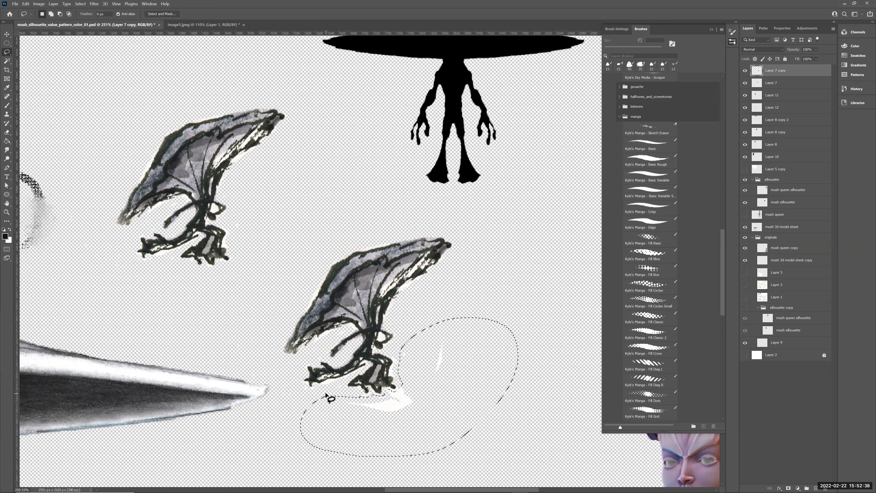
{"action": "key", "text": "Delete"}
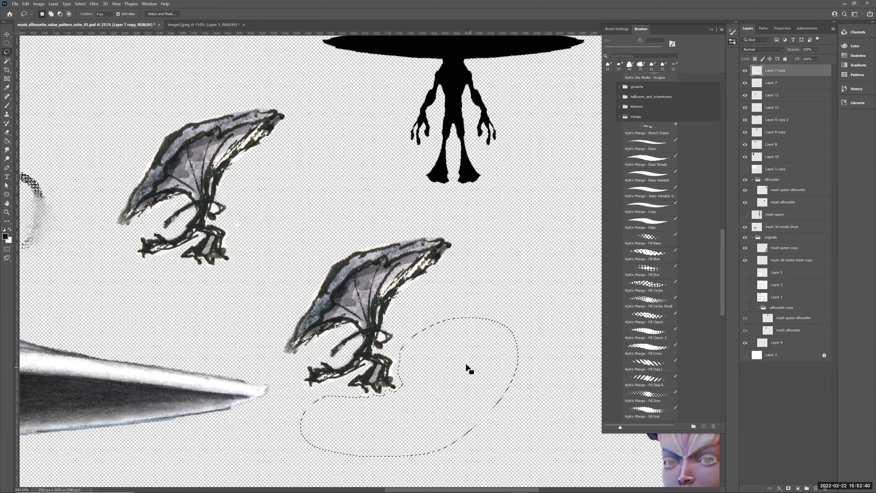
{"action": "key", "text": "ctrl+d"}
Shift the duplicate sketch slightly nearer the original and load the outline of Layer 7 copy as a selection.
{"action": "left_click_drag", "start_coordinate": [463, 357], "coordinate": [523, 371]}
{"action": "left_click_drag", "start_coordinate": [498, 303], "coordinate": [559, 320]}
{"action": "key", "text": "v"}
{"action": "left_click_drag", "start_coordinate": [482, 335], "coordinate": [496, 369]}
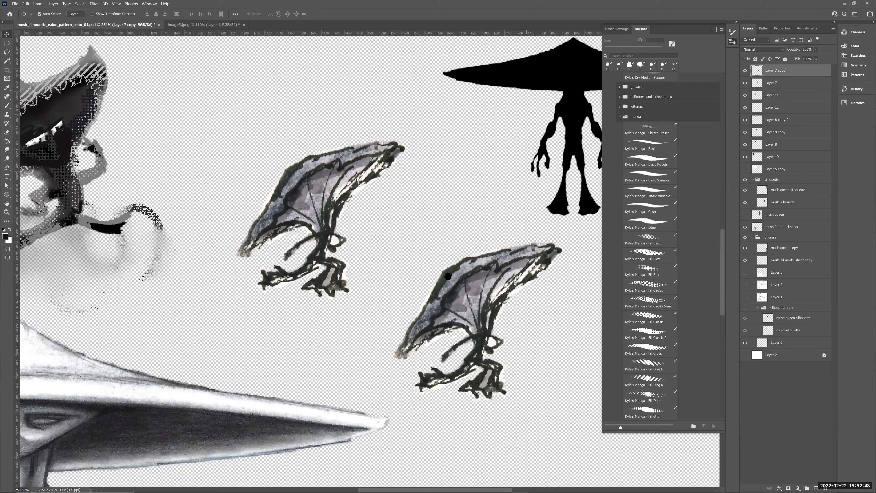
{"action": "left_click_drag", "start_coordinate": [417, 261], "coordinate": [737, 79]}
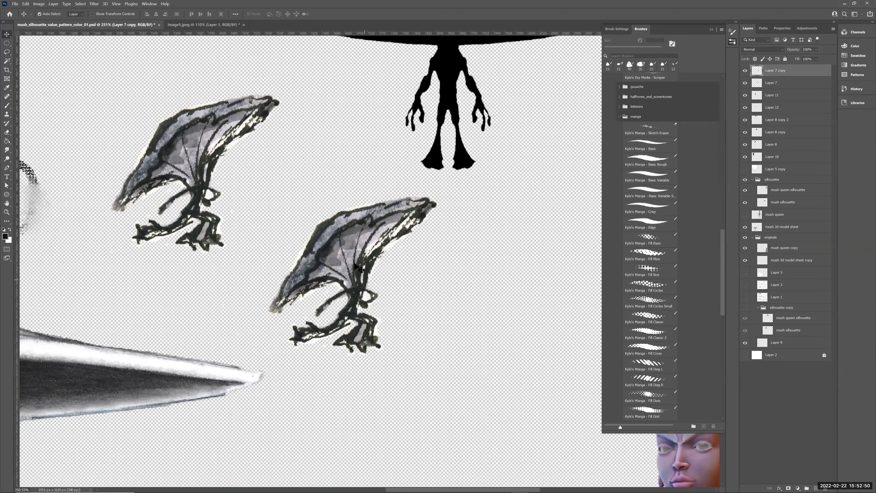
{"action": "left_click", "coordinate": [756, 71], "text": "ctrl"}
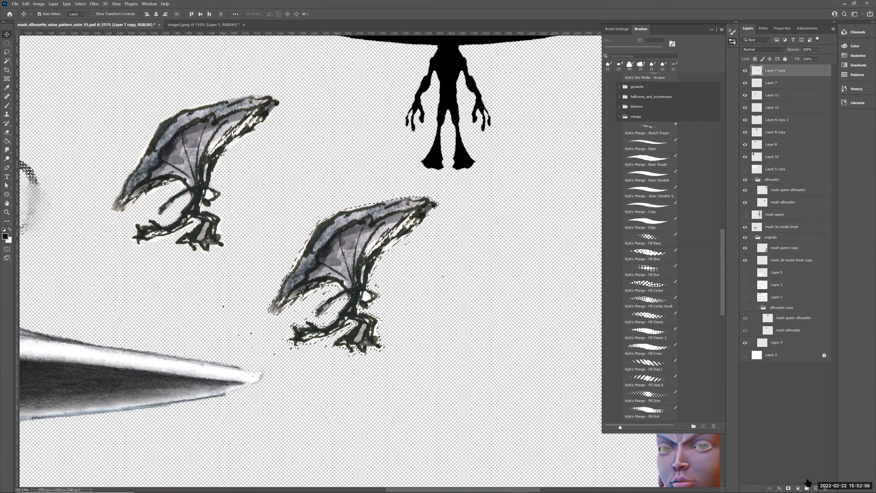
Add a new layer above Layer 7 copy and set its blend mode to Color.
{"action": "left_click", "coordinate": [816, 487]}
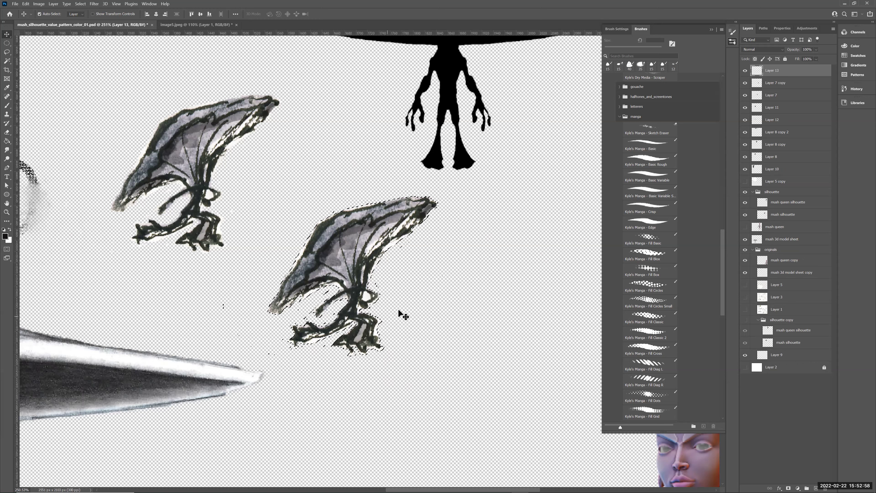
{"action": "key", "text": "z"}
{"action": "mouse_move", "coordinate": [382, 307]}
{"action": "left_mouse_down"}
{"action": "mouse_move", "coordinate": [366, 310]}
{"action": "mouse_move", "coordinate": [412, 304]}
{"action": "mouse_move", "coordinate": [412, 327]}
{"action": "mouse_move", "coordinate": [407, 279]}
{"action": "left_mouse_up"}
{"action": "left_click_drag", "start_coordinate": [476, 311], "coordinate": [327, 272]}
{"action": "key", "text": "b"}
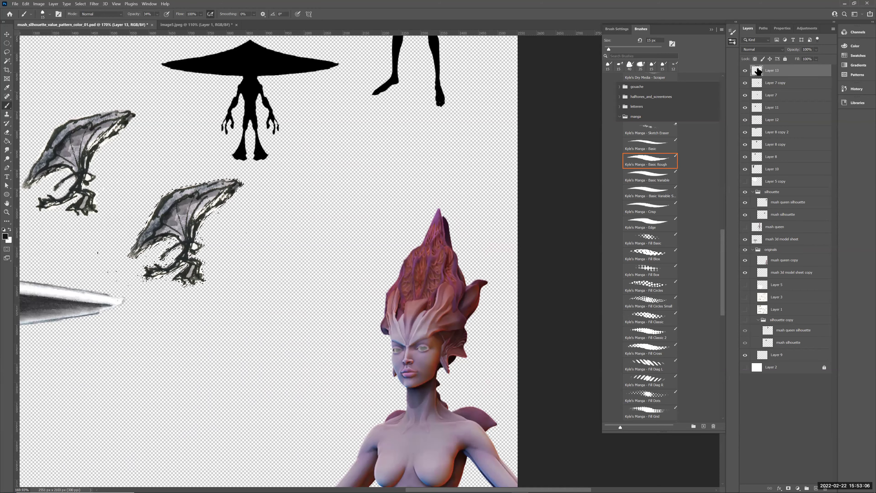
{"action": "left_click", "coordinate": [745, 71]}
{"action": "left_click", "coordinate": [746, 71]}
{"action": "left_click", "coordinate": [768, 50]}
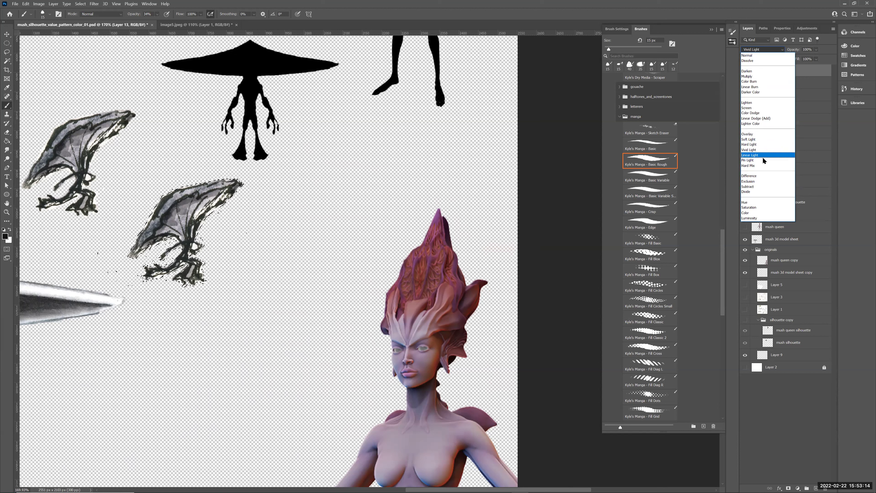
{"action": "left_click", "coordinate": [747, 212]}
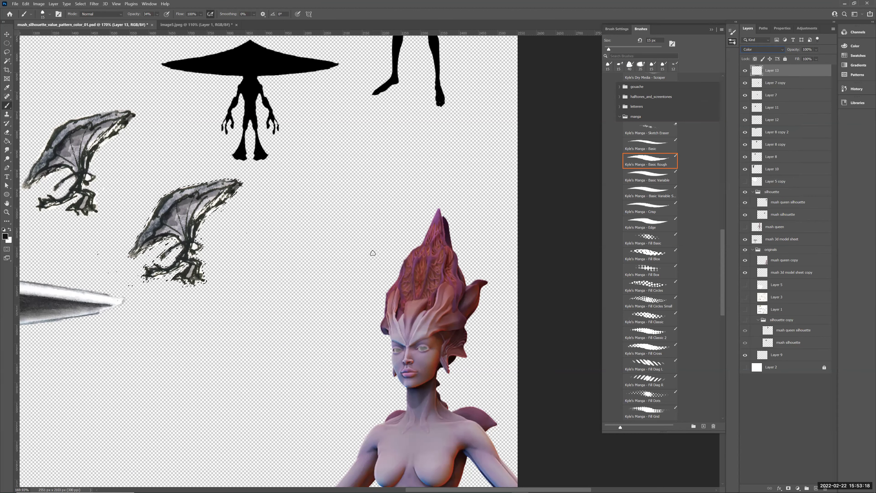
Sample a red from the 3D character's hair and brush it over the selected winged duplicate.
{"action": "key", "text": "alt"}
{"action": "left_click", "coordinate": [416, 295], "text": "alt"}
{"action": "mouse_move", "coordinate": [229, 176]}
{"action": "left_mouse_down"}
{"action": "mouse_move", "coordinate": [150, 229]}
{"action": "mouse_move", "coordinate": [156, 212]}
{"action": "mouse_move", "coordinate": [135, 242]}
{"action": "mouse_move", "coordinate": [178, 224]}
{"action": "mouse_move", "coordinate": [183, 192]}
{"action": "mouse_move", "coordinate": [195, 185]}
{"action": "mouse_move", "coordinate": [189, 245]}
{"action": "mouse_move", "coordinate": [168, 256]}
{"action": "mouse_move", "coordinate": [183, 232]}
{"action": "mouse_move", "coordinate": [195, 277]}
{"action": "mouse_move", "coordinate": [184, 247]}
{"action": "mouse_move", "coordinate": [192, 254]}
{"action": "mouse_move", "coordinate": [143, 276]}
{"action": "mouse_move", "coordinate": [160, 266]}
{"action": "left_mouse_up"}
{"action": "mouse_move", "coordinate": [193, 195]}
{"action": "left_mouse_down"}
{"action": "mouse_move", "coordinate": [184, 220]}
{"action": "mouse_move", "coordinate": [175, 213]}
{"action": "mouse_move", "coordinate": [168, 237]}
{"action": "mouse_move", "coordinate": [135, 242]}
{"action": "left_mouse_up"}
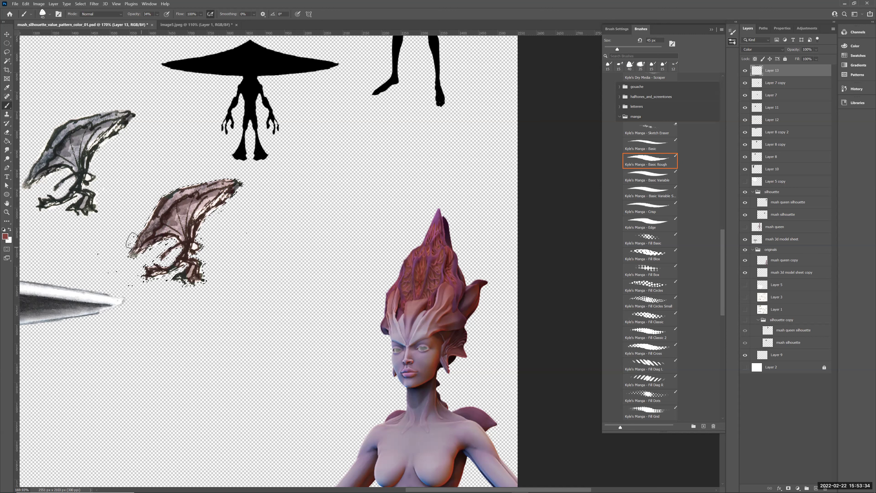
Merge the red tint layer down into Layer 7 copy and clear the selection.
{"action": "key", "text": "z"}
{"action": "left_click_drag", "start_coordinate": [258, 239], "coordinate": [458, 259]}
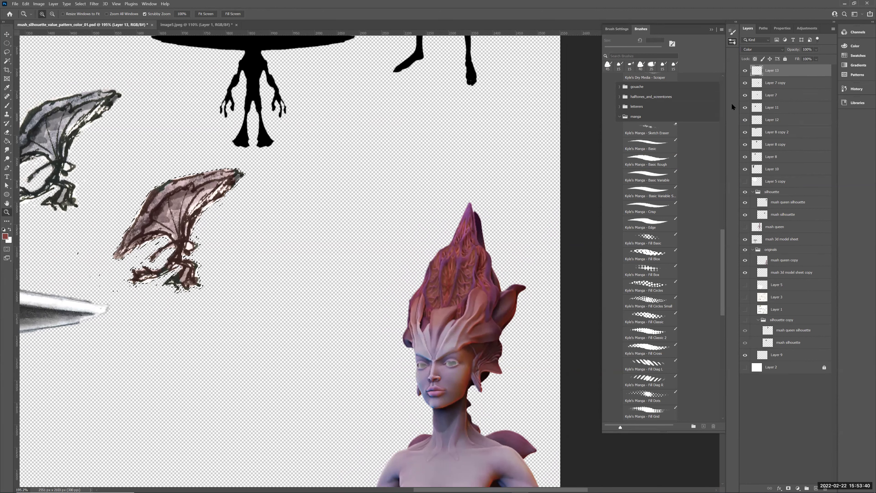
{"action": "key", "text": "ctrl+e"}
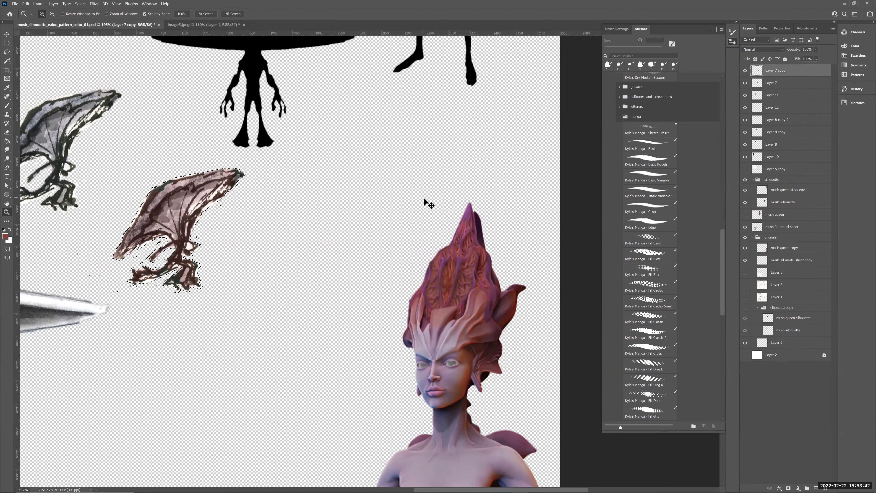
{"action": "key", "text": "ctrl+d"}
Raise the brush opacity and paint dark purple strokes over the winged duplicate's body and inner wing membrane.
{"action": "key", "text": "b"}
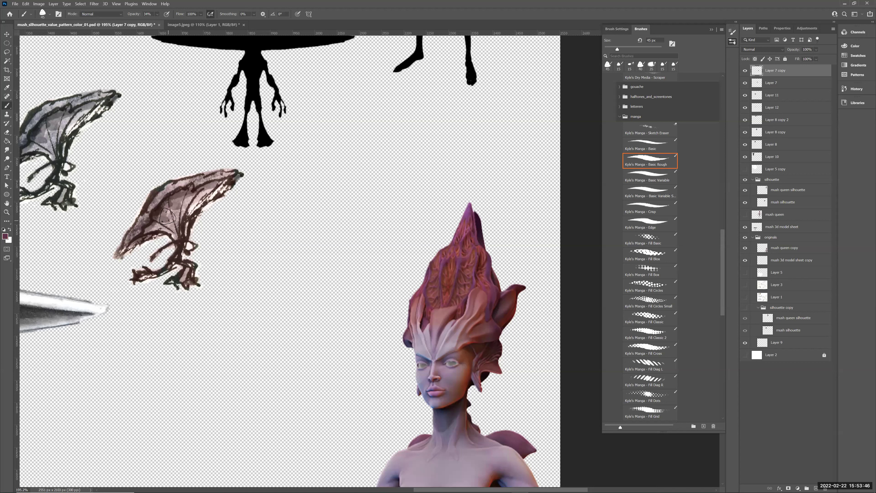
{"action": "key", "text": "bracketleft"}
{"action": "key", "text": "bracketleft"}
{"action": "left_click", "coordinate": [157, 15]}
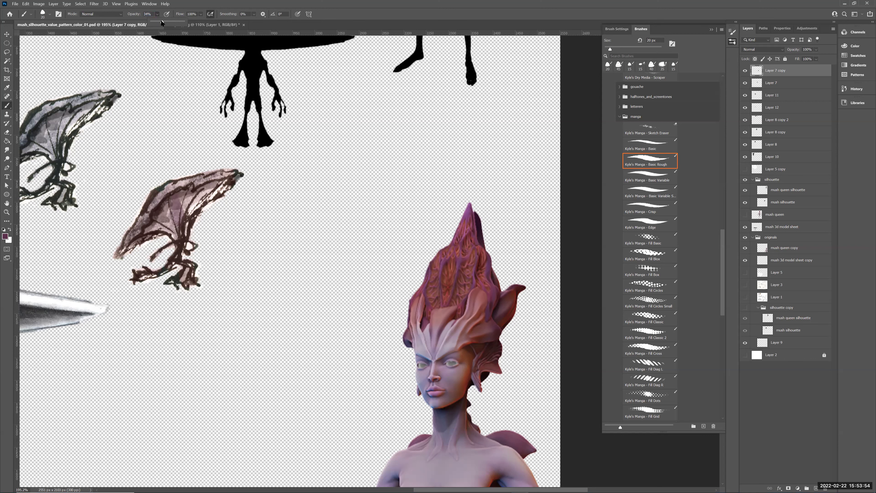
{"action": "key", "text": "bracketright"}
{"action": "key", "text": "bracketright"}
{"action": "mouse_move", "coordinate": [211, 185]}
{"action": "left_mouse_down"}
{"action": "mouse_move", "coordinate": [191, 212]}
{"action": "mouse_move", "coordinate": [225, 183]}
{"action": "mouse_move", "coordinate": [199, 205]}
{"action": "left_mouse_up"}
{"action": "left_click_drag", "start_coordinate": [132, 241], "coordinate": [177, 235]}
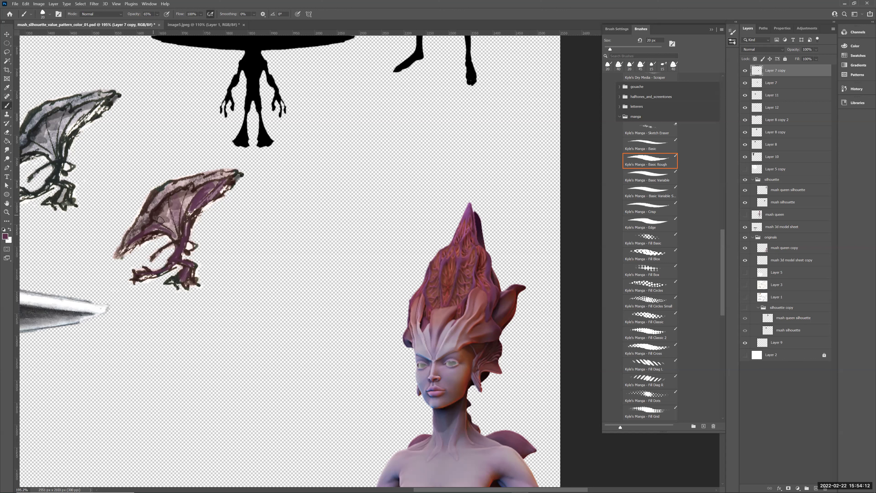
{"action": "mouse_move", "coordinate": [164, 212]}
{"action": "left_mouse_down"}
{"action": "mouse_move", "coordinate": [174, 239]}
{"action": "mouse_move", "coordinate": [186, 204]}
{"action": "left_mouse_up"}
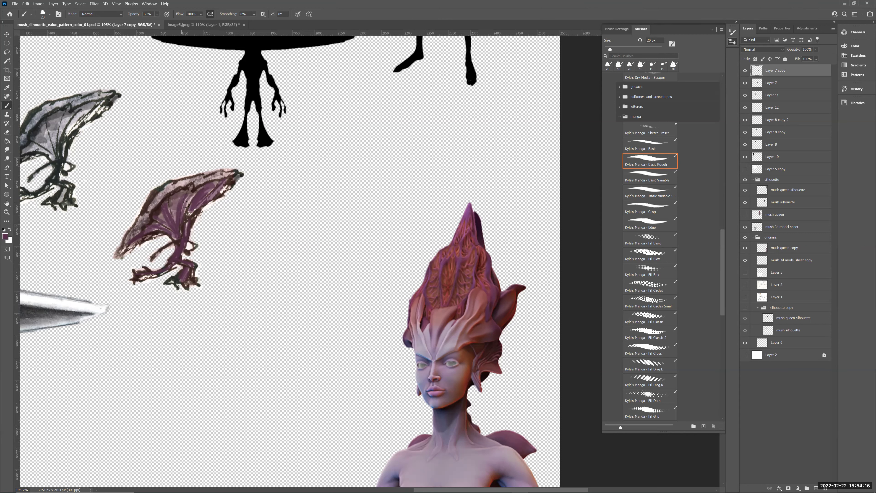
Switch to the Adobe Color theme page in Chrome that shows the palette extracted from the mushroom image.
{"action": "left_click_drag", "start_coordinate": [299, 272], "coordinate": [396, 251]}
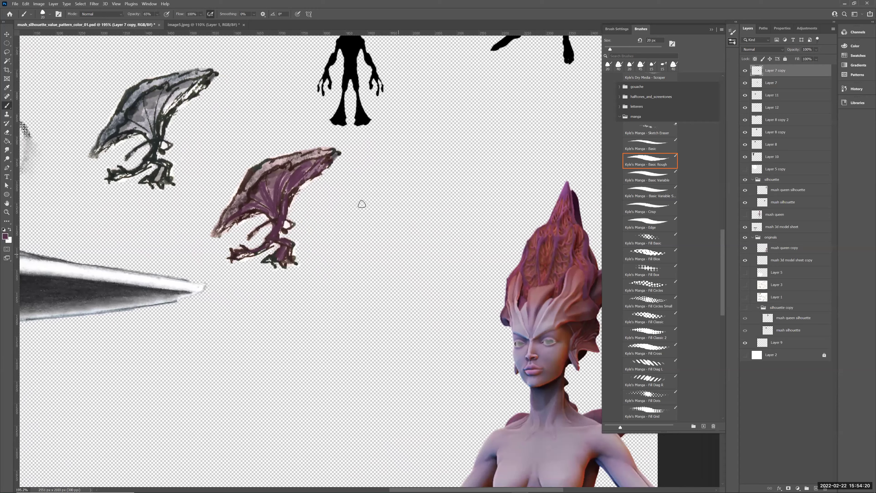
{"action": "left_click", "coordinate": [4, 237]}
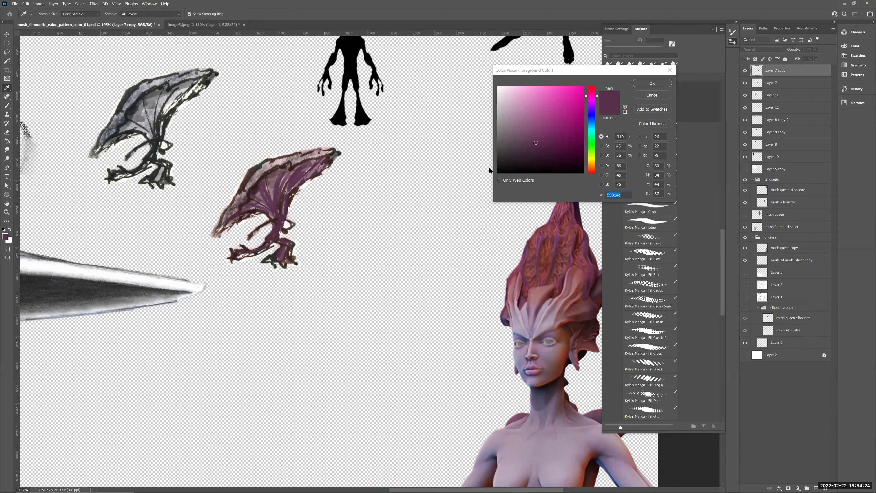
{"action": "key", "text": "alt+Tab"}
{"action": "key", "text": "alt+Tab"}
{"action": "key", "text": "alt+Tab"}
{"action": "key", "text": "alt+Tab"}
{"action": "key", "text": "alt+Tab"}
{"action": "key", "text": "alt+Tab"}
{"action": "key", "text": "alt+Tab"}
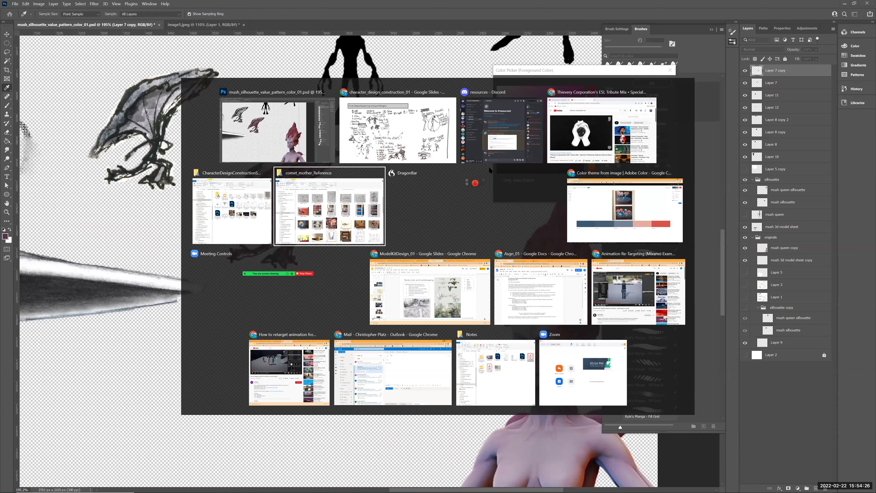
{"action": "key", "text": "alt+Tab"}
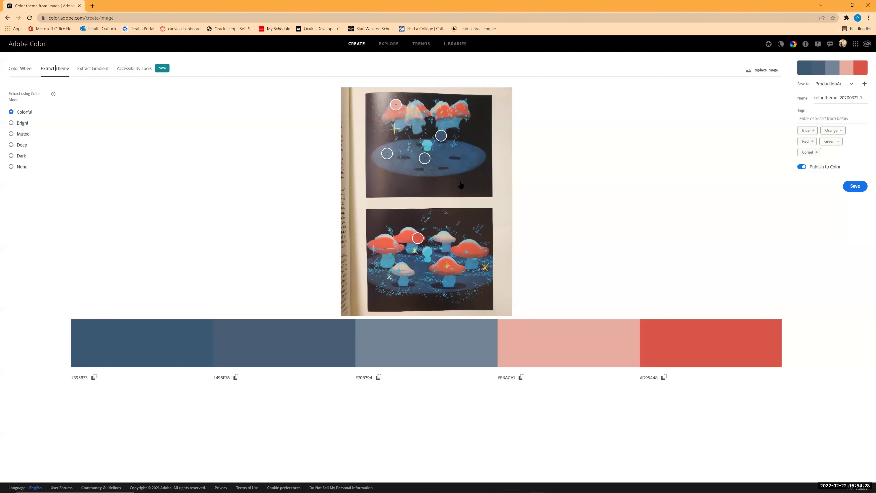
Restore and reposition the browser window, capture the screen with the palette, and return to Photoshop, cancelling the foreground color picker.
{"action": "double_click", "coordinate": [523, 12]}
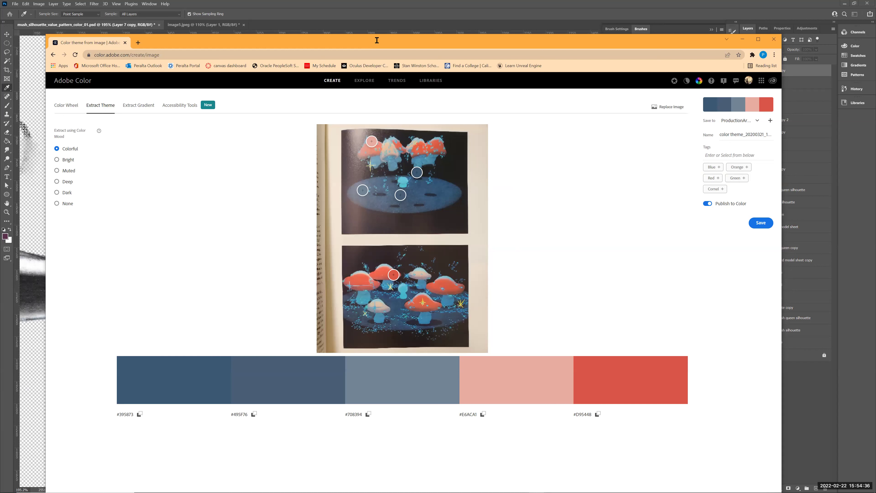
{"action": "left_click_drag", "start_coordinate": [383, 42], "coordinate": [415, 43]}
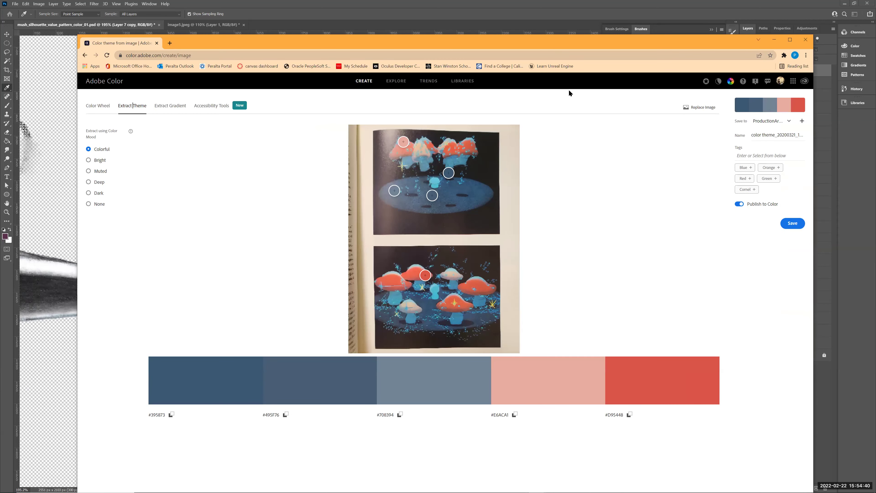
{"action": "left_click", "coordinate": [524, 4]}
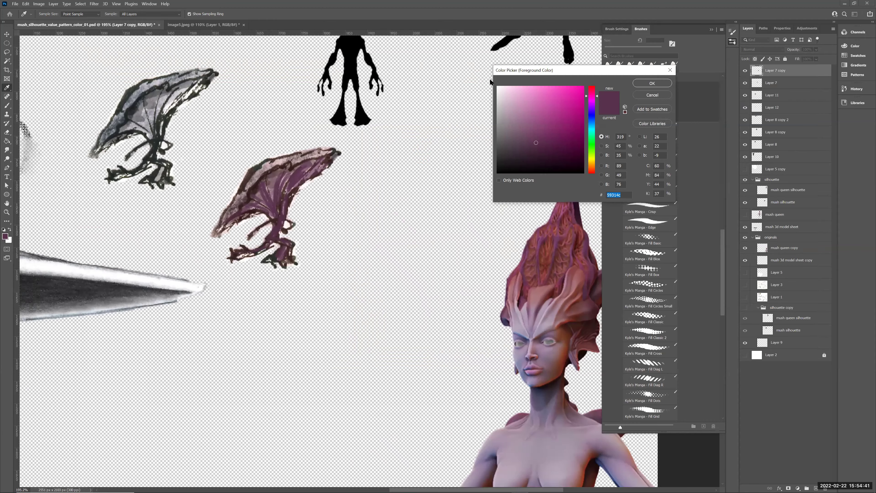
{"action": "left_click", "coordinate": [653, 95]}
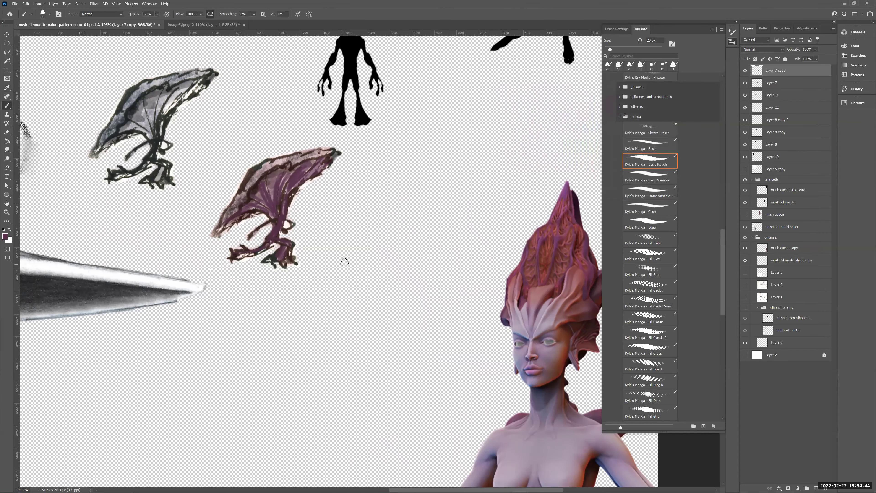
Create a new 6400 x 2160 px document from the Clipboard preset and paste the screenshot into it.
{"action": "key", "text": "ctrl+n"}
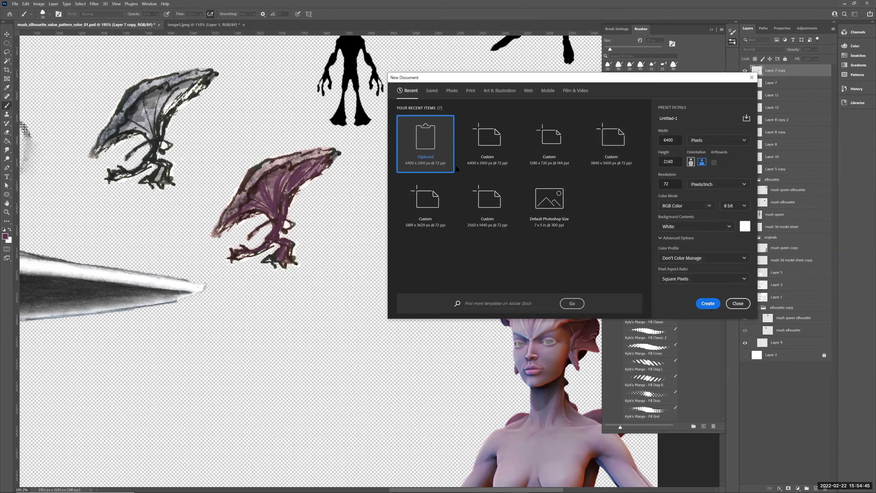
{"action": "left_click", "coordinate": [707, 303]}
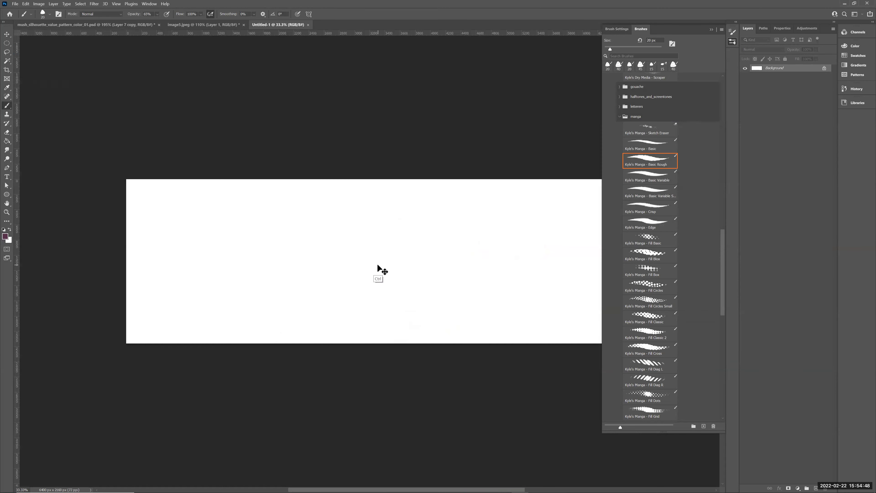
{"action": "key", "text": "ctrl+v"}
Crop the screenshot to the area around the color swatch row and float its document window over the mushroom file.
{"action": "key", "text": "c"}
{"action": "mouse_move", "coordinate": [166, 281]}
{"action": "left_mouse_down"}
{"action": "mouse_move", "coordinate": [249, 321]}
{"action": "mouse_move", "coordinate": [289, 329]}
{"action": "left_mouse_up"}
{"action": "left_click_drag", "start_coordinate": [364, 325], "coordinate": [382, 331]}
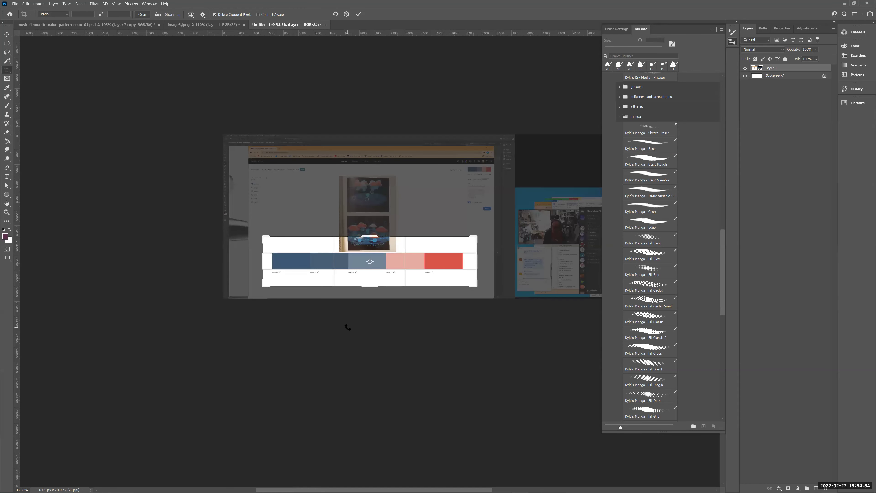
{"action": "key", "text": "Return"}
{"action": "key", "text": "z"}
{"action": "left_click_drag", "start_coordinate": [393, 280], "coordinate": [402, 280]}
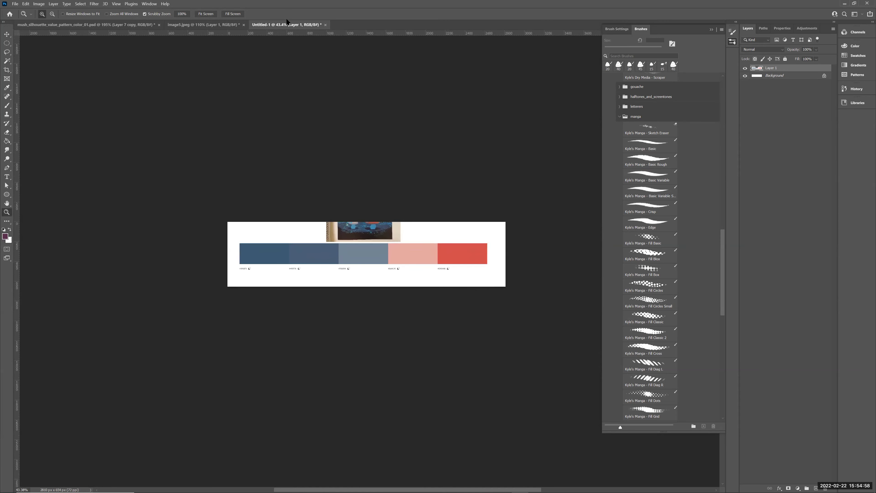
{"action": "left_click_drag", "start_coordinate": [283, 99], "coordinate": [397, 299]}
Select the five swatches and their hex codes with a rectangular marquee and paste a copy into the mushroom silhouette file.
{"action": "key", "text": "m"}
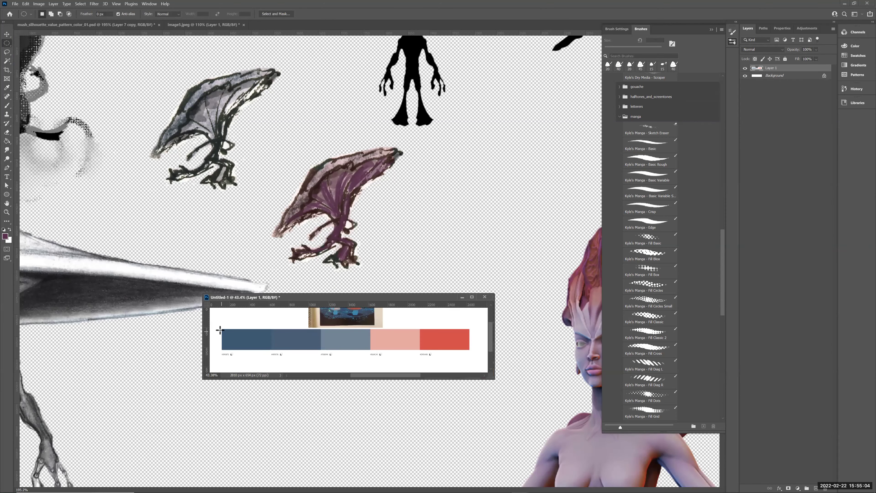
{"action": "left_click_drag", "start_coordinate": [225, 331], "coordinate": [456, 355]}
{"action": "key", "text": "ctrl+d"}
{"action": "key", "text": "shift+m"}
{"action": "left_click_drag", "start_coordinate": [221, 330], "coordinate": [474, 356]}
{"action": "key", "text": "ctrl+c"}
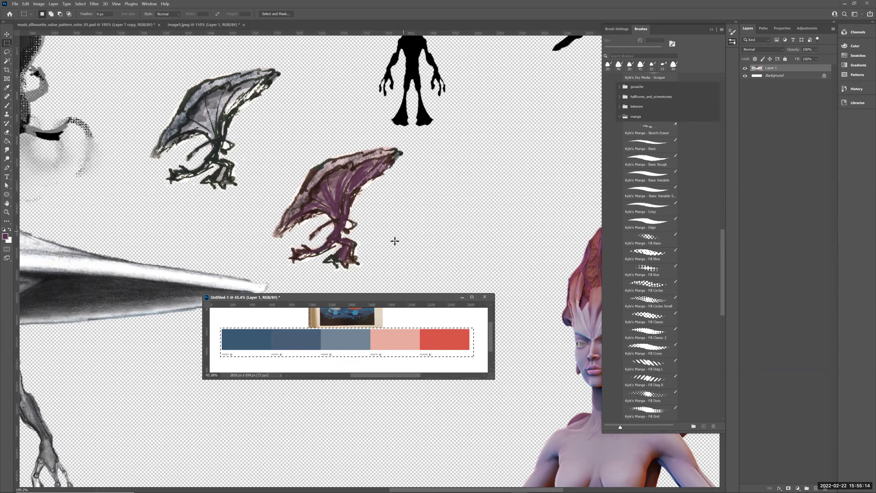
{"action": "left_click", "coordinate": [381, 252]}
{"action": "key", "text": "ctrl+v"}
{"action": "key", "text": "ctrl+t"}
{"action": "left_click_drag", "start_coordinate": [209, 239], "coordinate": [212, 235]}
{"action": "left_click_drag", "start_coordinate": [99, 233], "coordinate": [351, 228]}
{"action": "left_click_drag", "start_coordinate": [206, 243], "coordinate": [489, 247]}
{"action": "left_click_drag", "start_coordinate": [295, 230], "coordinate": [175, 254]}
{"action": "left_click_drag", "start_coordinate": [130, 141], "coordinate": [216, 380]}
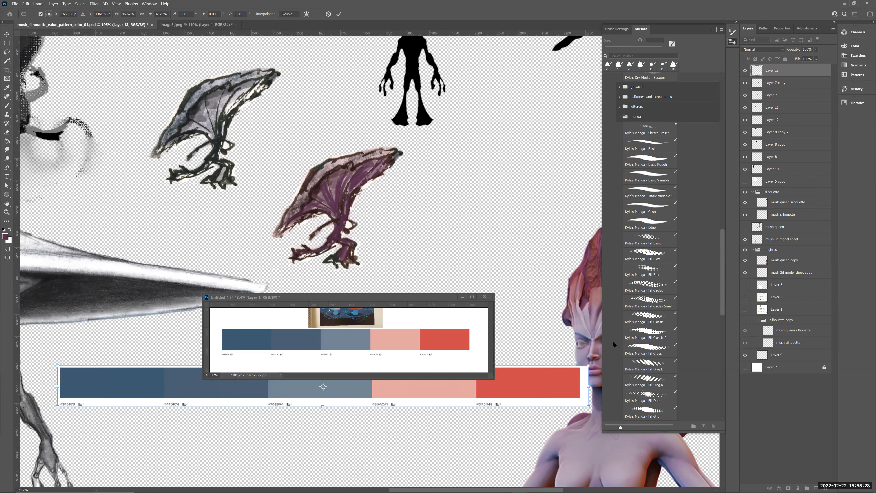
{"action": "left_click_drag", "start_coordinate": [523, 376], "coordinate": [456, 368]}
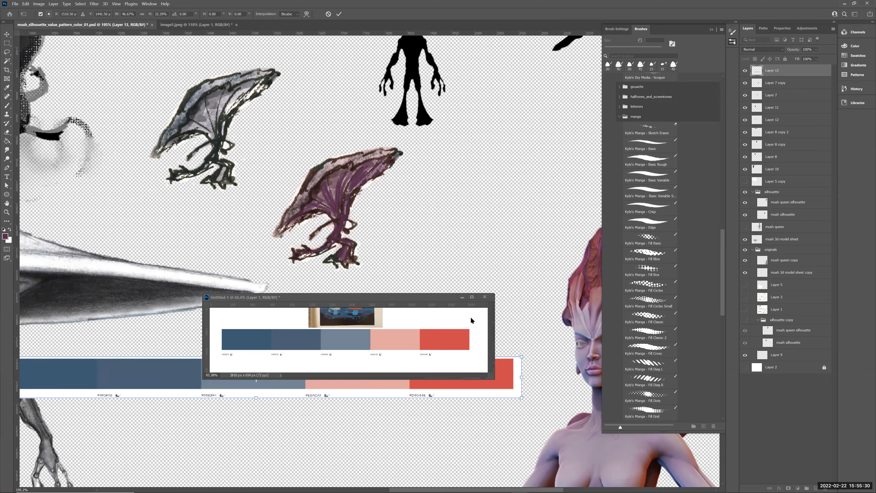
Close Untitled-1 without saving, and scale the pasted palette strip to about 26% below the purple winged duplicate.
{"action": "left_click", "coordinate": [485, 297]}
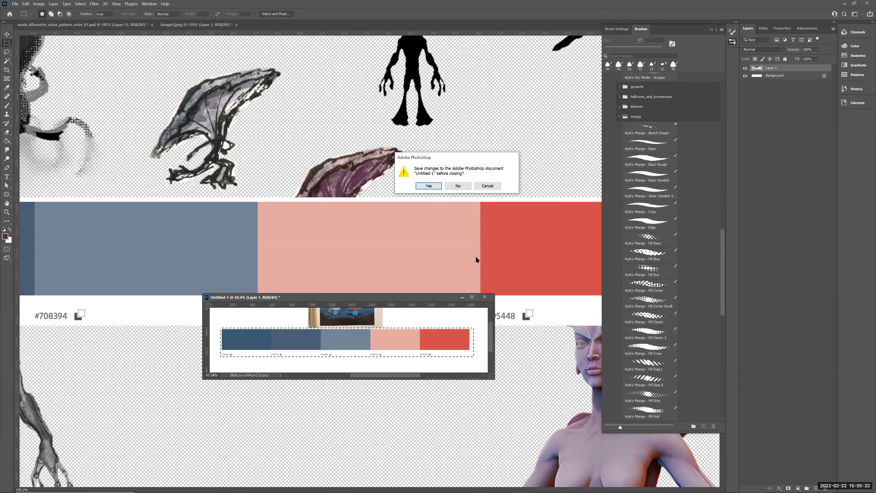
{"action": "left_click", "coordinate": [466, 186]}
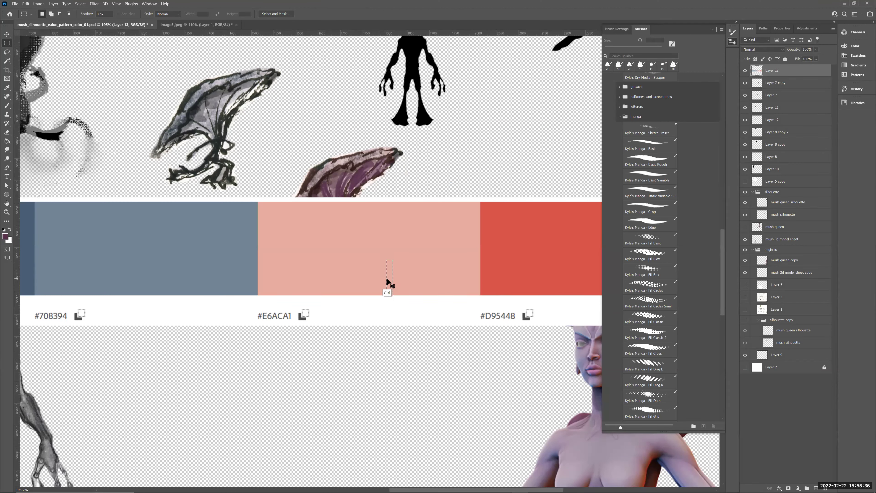
{"action": "key", "text": "ctrl+t"}
{"action": "left_click_drag", "start_coordinate": [383, 285], "coordinate": [563, 356]}
{"action": "left_click_drag", "start_coordinate": [160, 324], "coordinate": [569, 335]}
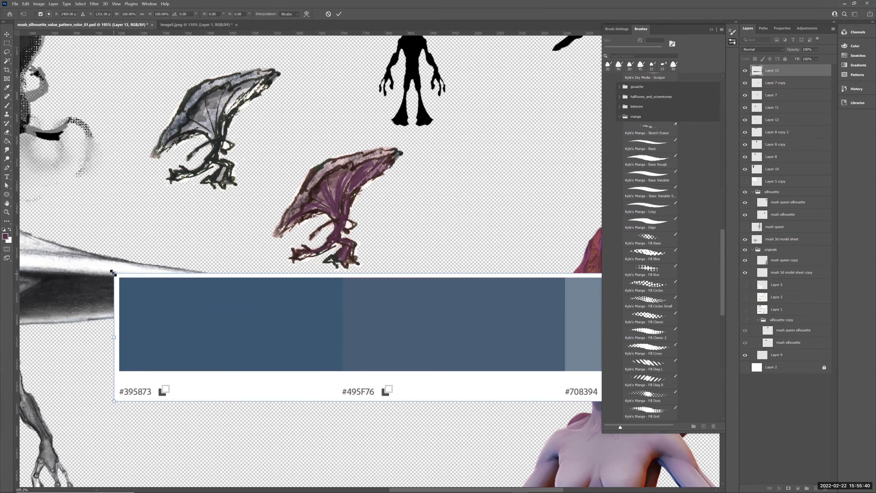
{"action": "left_click_drag", "start_coordinate": [118, 272], "coordinate": [258, 274]}
{"action": "left_click_drag", "start_coordinate": [116, 275], "coordinate": [441, 348]}
{"action": "left_click_drag", "start_coordinate": [546, 365], "coordinate": [185, 299]}
{"action": "left_click_drag", "start_coordinate": [74, 295], "coordinate": [255, 338]}
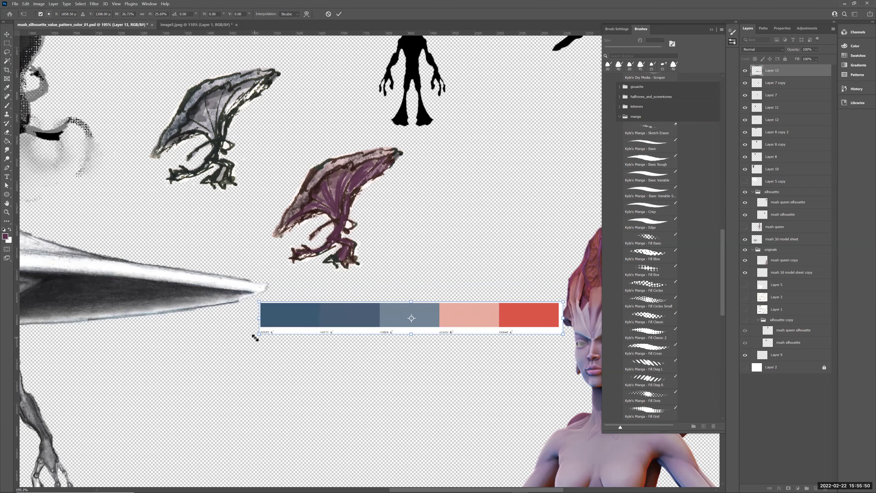
{"action": "key", "text": "Return"}
Clear the stray marquee and move the palette strip slightly down and left beneath the purple winged sketch.
{"action": "key", "text": "m"}
{"action": "left_click_drag", "start_coordinate": [347, 317], "coordinate": [306, 306]}
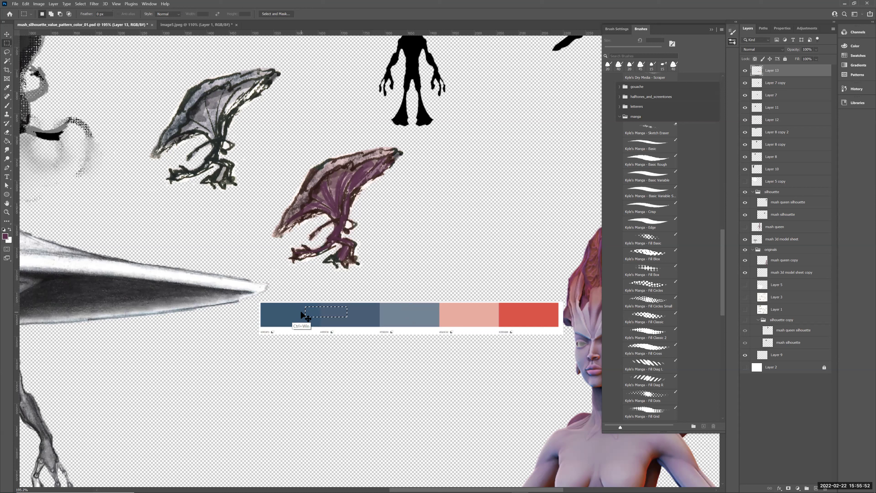
{"action": "key", "text": "ctrl+d"}
{"action": "key", "text": "v"}
{"action": "left_click_drag", "start_coordinate": [417, 330], "coordinate": [363, 337]}
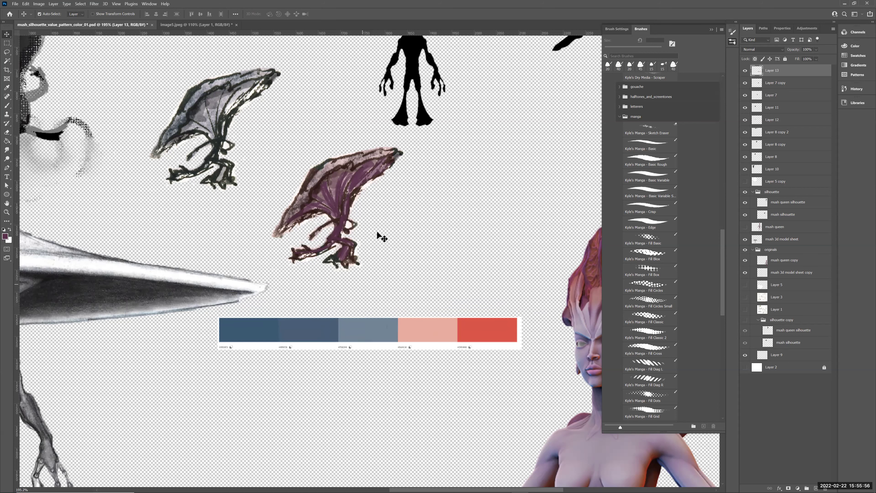
{"action": "key", "text": "z"}
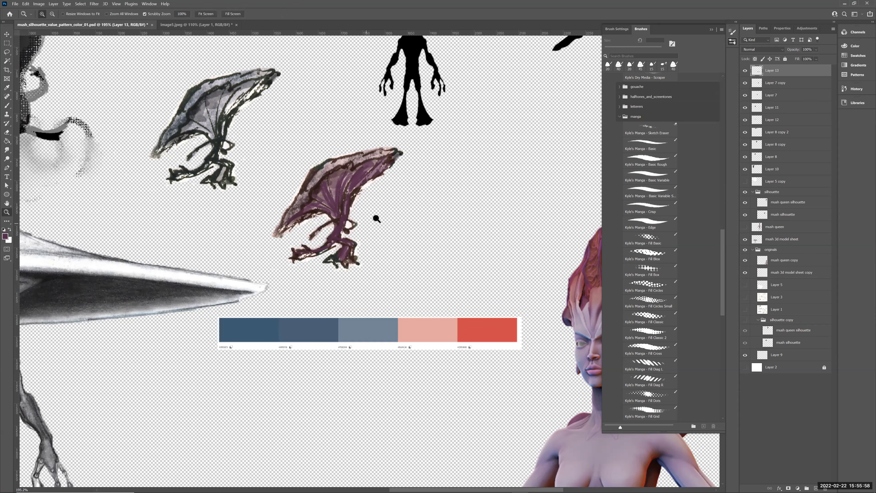
{"action": "left_click", "coordinate": [379, 216]}
{"action": "left_click", "coordinate": [343, 196]}
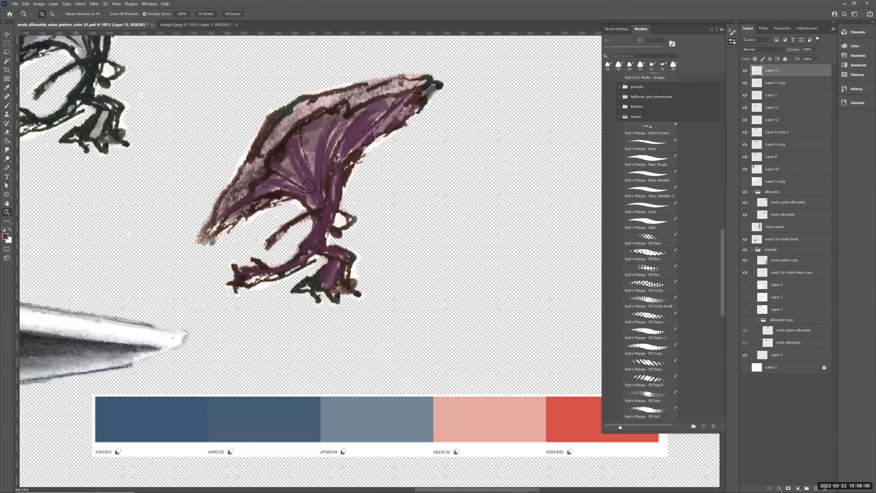
Set the brush blending mode to Color and paint the winged creature's cap rim and forearm with the palette's red.
{"action": "key", "text": "b"}
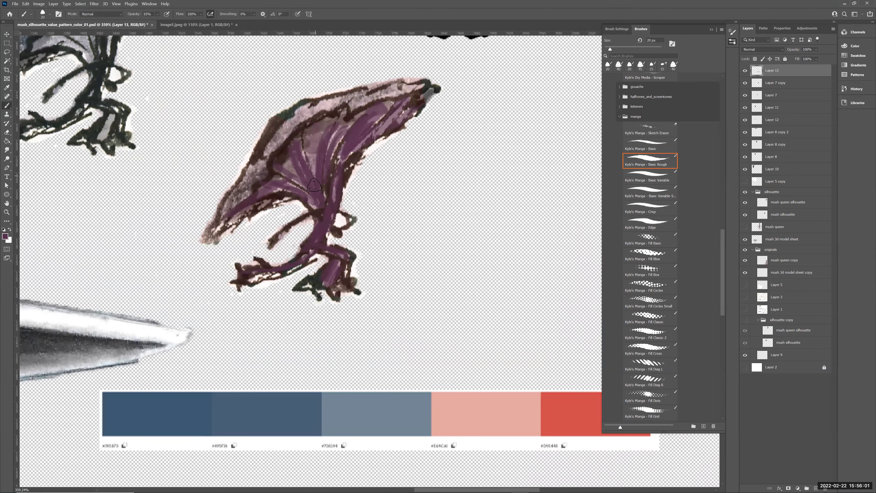
{"action": "left_click", "coordinate": [120, 14]}
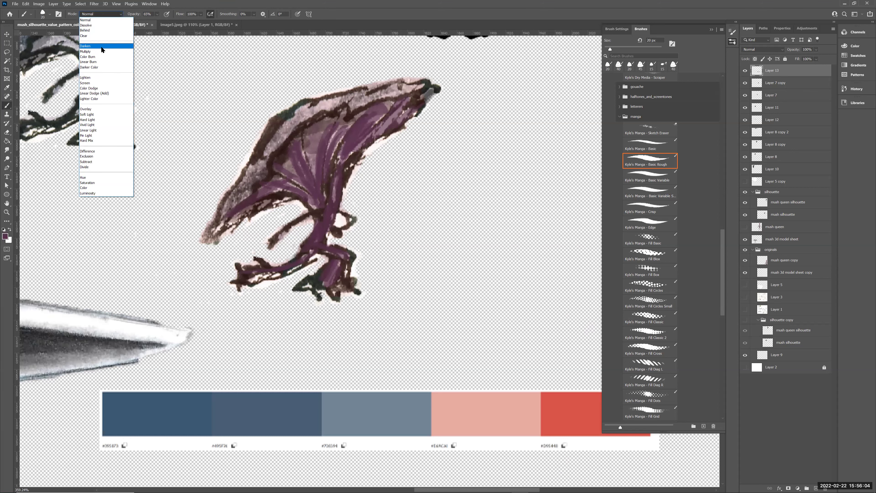
{"action": "left_click", "coordinate": [91, 188]}
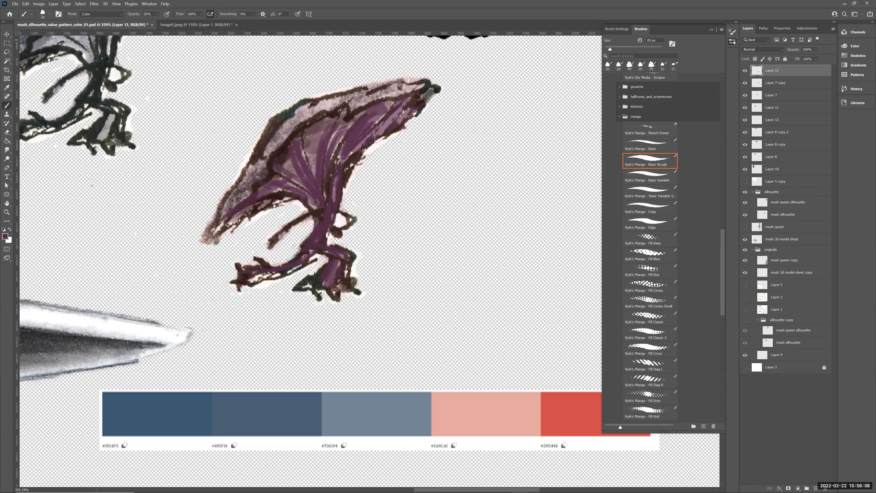
{"action": "key", "text": "alt"}
{"action": "left_click", "coordinate": [553, 412], "text": "alt"}
{"action": "mouse_move", "coordinate": [281, 130]}
{"action": "left_mouse_down"}
{"action": "mouse_move", "coordinate": [259, 145]}
{"action": "mouse_move", "coordinate": [215, 219]}
{"action": "left_mouse_up"}
{"action": "mouse_move", "coordinate": [279, 155]}
{"action": "left_mouse_down"}
{"action": "mouse_move", "coordinate": [242, 189]}
{"action": "mouse_move", "coordinate": [314, 102]}
{"action": "mouse_move", "coordinate": [427, 82]}
{"action": "mouse_move", "coordinate": [308, 111]}
{"action": "mouse_move", "coordinate": [416, 87]}
{"action": "mouse_move", "coordinate": [369, 105]}
{"action": "left_mouse_up"}
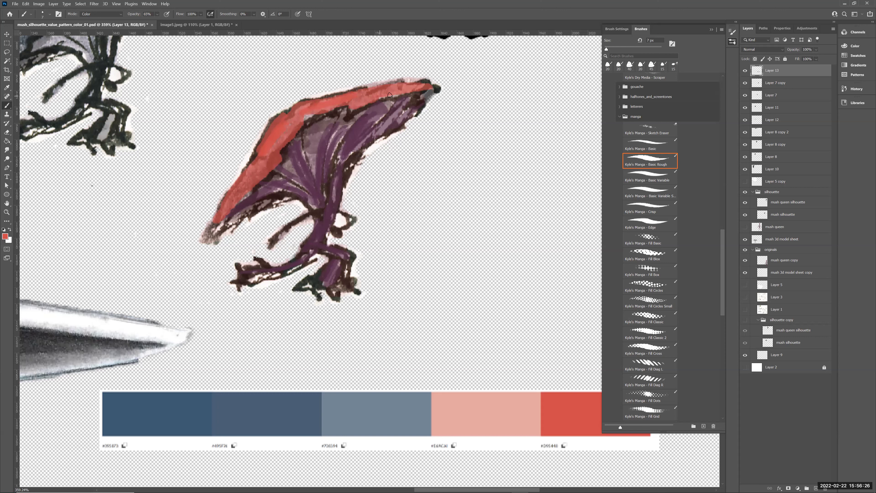
{"action": "left_click_drag", "start_coordinate": [403, 90], "coordinate": [402, 98]}
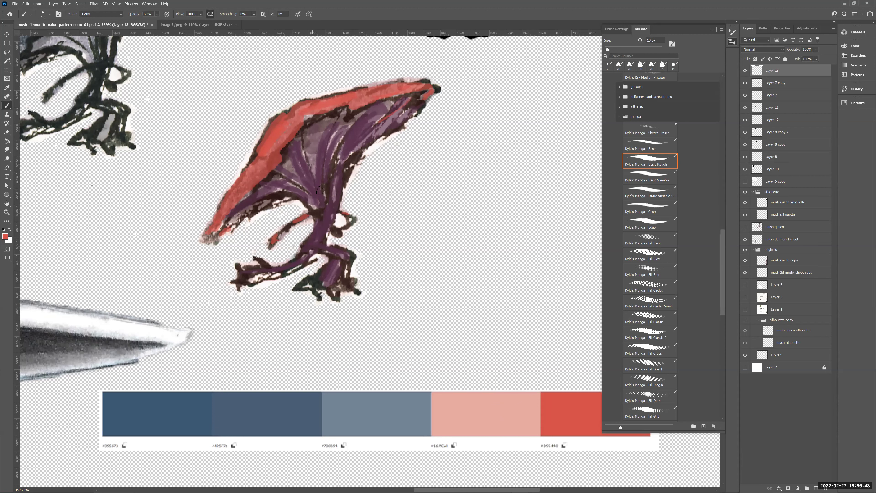
Lower the brush opacity and glaze red over the creature's face and upper body beneath the cap.
{"action": "key", "text": "bracketright"}
{"action": "left_click_drag", "start_coordinate": [327, 169], "coordinate": [331, 208]}
{"action": "key", "text": "ctrl+z"}
{"action": "key", "text": "ctrl+z"}
{"action": "left_click_drag", "start_coordinate": [154, 34], "coordinate": [152, 34]}
{"action": "left_click_drag", "start_coordinate": [322, 164], "coordinate": [331, 208]}
{"action": "mouse_move", "coordinate": [301, 156]}
{"action": "left_mouse_down"}
{"action": "mouse_move", "coordinate": [325, 197]}
{"action": "mouse_move", "coordinate": [326, 211]}
{"action": "mouse_move", "coordinate": [319, 207]}
{"action": "left_mouse_up"}
{"action": "mouse_move", "coordinate": [355, 170]}
{"action": "left_mouse_down"}
{"action": "mouse_move", "coordinate": [349, 162]}
{"action": "mouse_move", "coordinate": [320, 226]}
{"action": "left_mouse_up"}
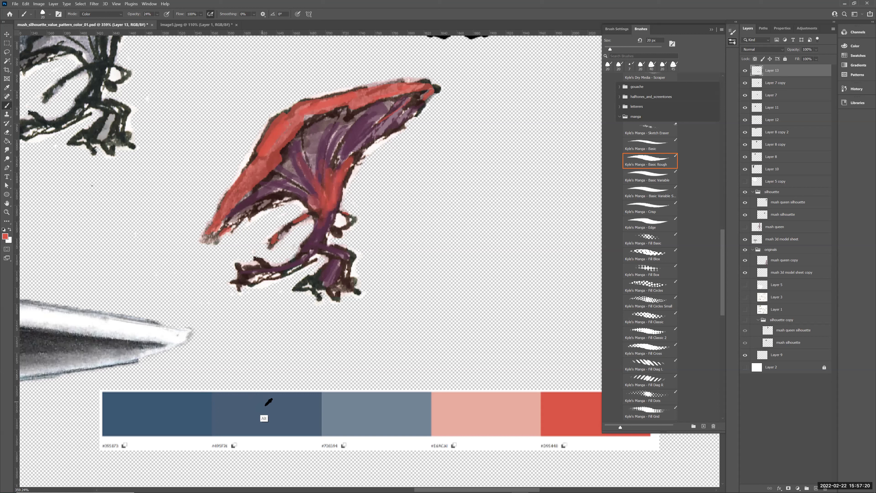
Sample the palette's gray-blue swatch and tint the creature's legs with it.
{"action": "left_click", "coordinate": [374, 424], "text": "alt"}
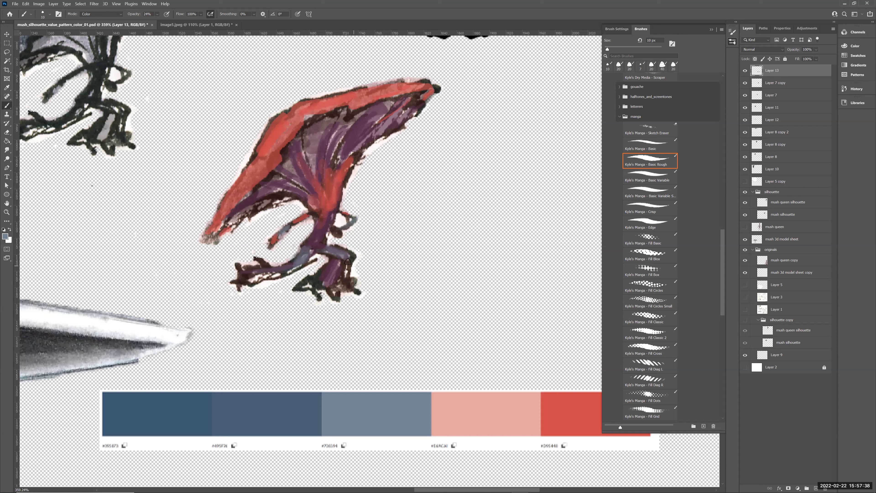
{"action": "left_click_drag", "start_coordinate": [318, 276], "coordinate": [304, 285]}
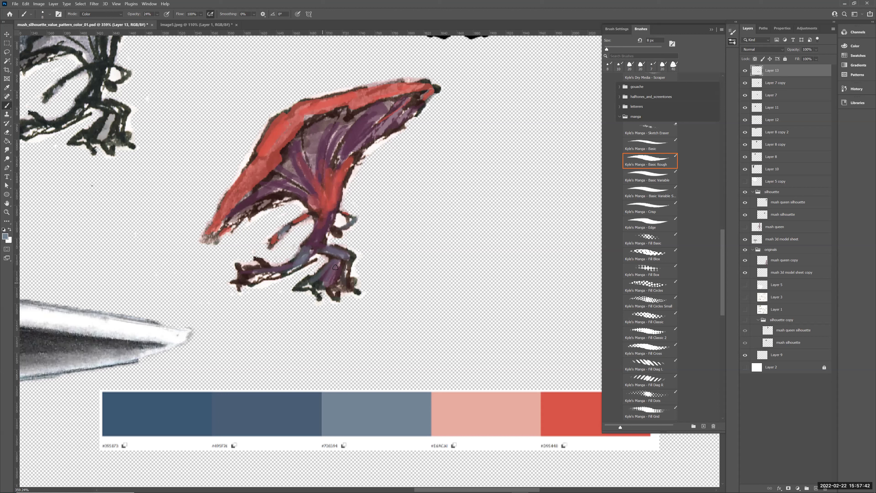
{"action": "left_click_drag", "start_coordinate": [338, 267], "coordinate": [334, 291]}
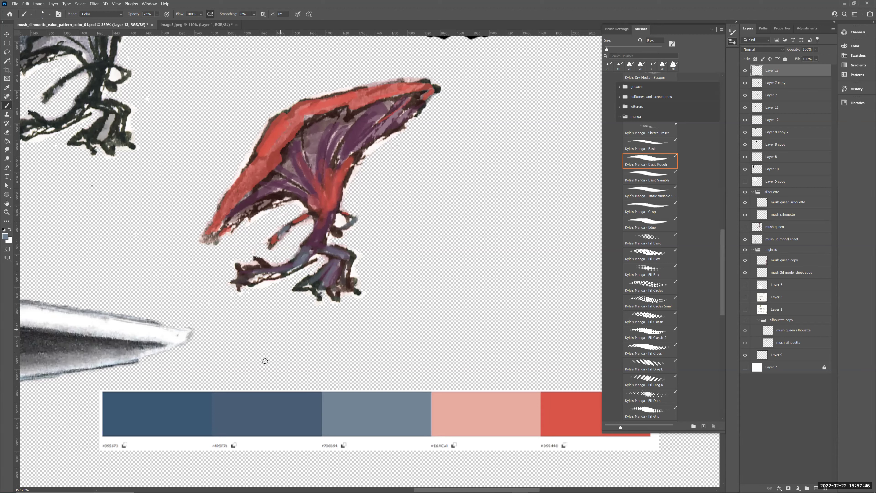
Set the brush to Normal mode at 100% opacity and paint dark blue strokes over the outstretched foot and legs.
{"action": "key", "text": "alt"}
{"action": "left_click", "coordinate": [107, 13]}
{"action": "left_click", "coordinate": [110, 17]}
{"action": "mouse_move", "coordinate": [233, 291]}
{"action": "left_mouse_down"}
{"action": "mouse_move", "coordinate": [259, 278]}
{"action": "mouse_move", "coordinate": [237, 290]}
{"action": "left_mouse_up"}
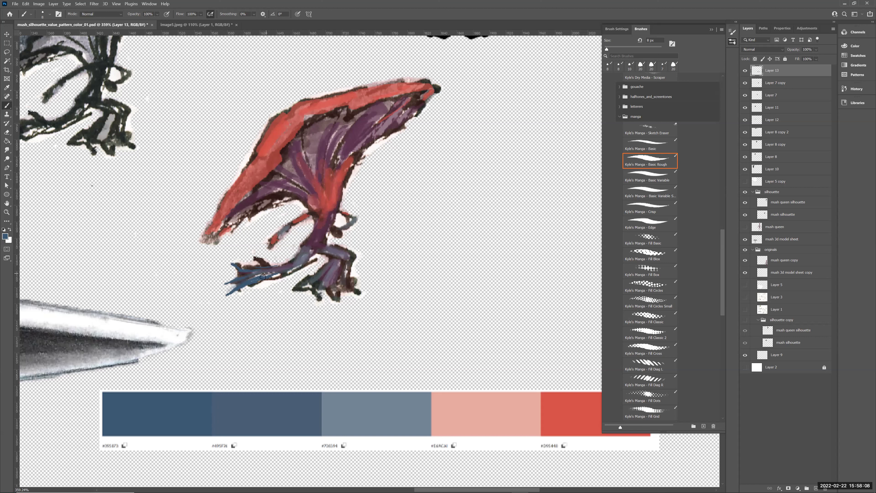
{"action": "left_click_drag", "start_coordinate": [288, 272], "coordinate": [305, 259]}
{"action": "mouse_move", "coordinate": [247, 286]}
{"action": "left_mouse_down"}
{"action": "mouse_move", "coordinate": [257, 284]}
{"action": "mouse_move", "coordinate": [241, 293]}
{"action": "mouse_move", "coordinate": [263, 283]}
{"action": "left_mouse_up"}
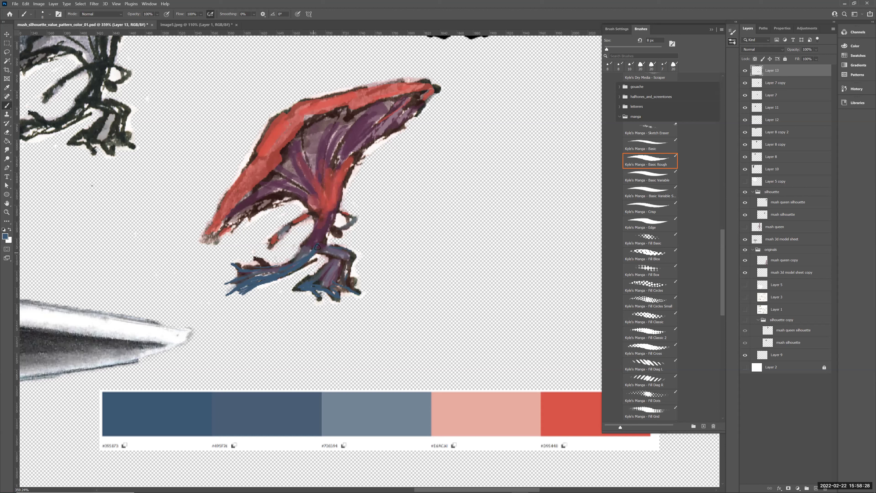
Blend the blue up the outstretched leg with colors sampled from the foot and leg, undoing the last stroke.
{"action": "left_click_drag", "start_coordinate": [293, 259], "coordinate": [284, 266]}
{"action": "left_click", "coordinate": [263, 280], "text": "alt"}
{"action": "left_click", "coordinate": [292, 261], "text": "alt"}
{"action": "left_click", "coordinate": [295, 257], "text": "alt"}
{"action": "left_click_drag", "start_coordinate": [320, 249], "coordinate": [298, 268]}
{"action": "key", "text": "ctrl+z"}
Draw dark eyes with white highlights on the red face and erase around the creature's small arm.
{"action": "left_click_drag", "start_coordinate": [313, 195], "coordinate": [328, 200]}
{"action": "key", "text": "ctrl+z"}
{"action": "key", "text": "ctrl+y"}
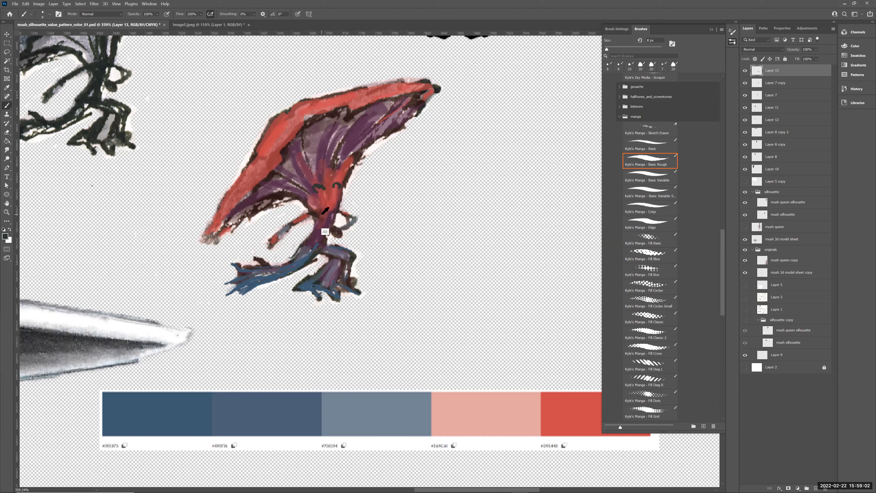
{"action": "key", "text": "x"}
{"action": "key", "text": "e"}
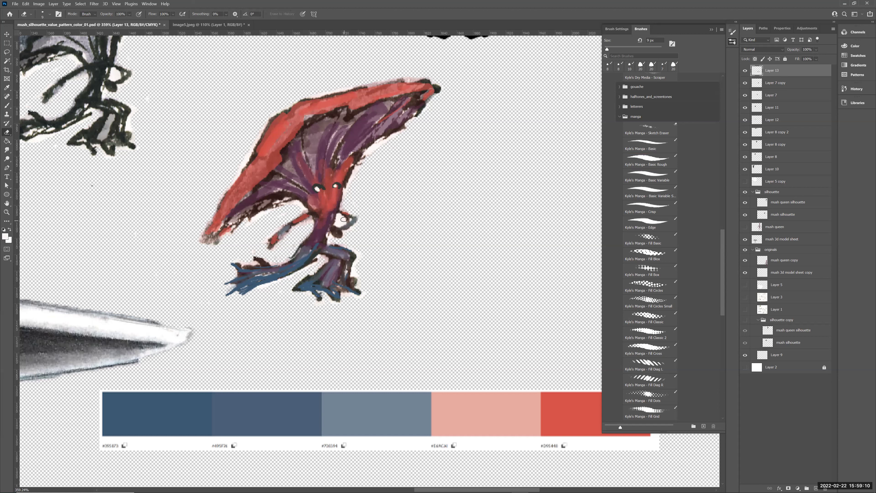
{"action": "left_click_drag", "start_coordinate": [339, 224], "coordinate": [339, 219]}
{"action": "key", "text": "v"}
{"action": "left_click_drag", "start_coordinate": [327, 217], "coordinate": [410, 229]}
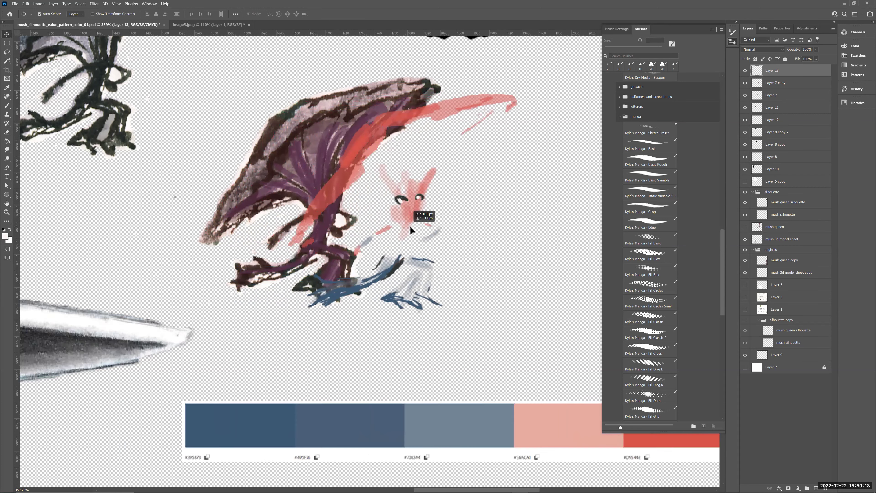
{"action": "key", "text": "ctrl+z"}
Check the color layer by toggling its visibility, and merge it down into the winged sketch's layer.
{"action": "key", "text": "l"}
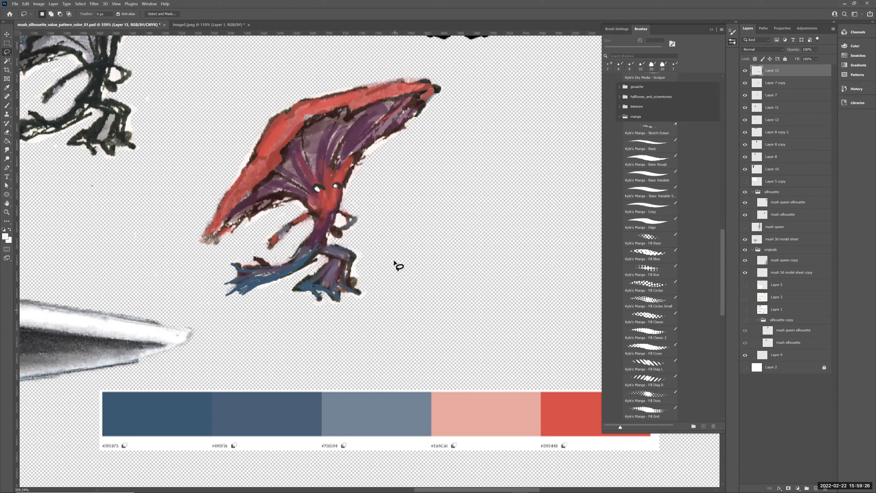
{"action": "left_click", "coordinate": [745, 71]}
{"action": "left_click", "coordinate": [744, 71]}
{"action": "key", "text": "Delete"}
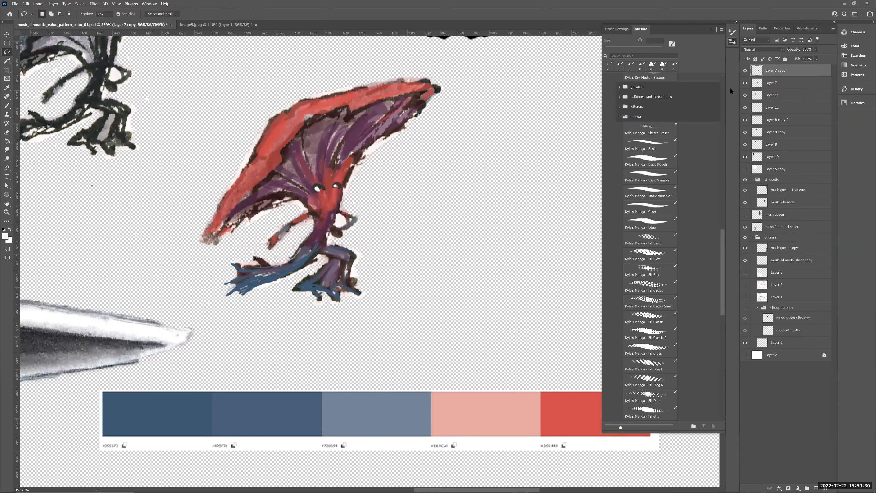
Marquee-select the palette strip, cut and paste it onto its own layer, and place it below the red-capped creature.
{"action": "key", "text": "z"}
{"action": "left_click_drag", "start_coordinate": [441, 304], "coordinate": [242, 318]}
{"action": "key", "text": "m"}
{"action": "left_click_drag", "start_coordinate": [259, 327], "coordinate": [575, 392]}
{"action": "key", "text": "ctrl+x"}
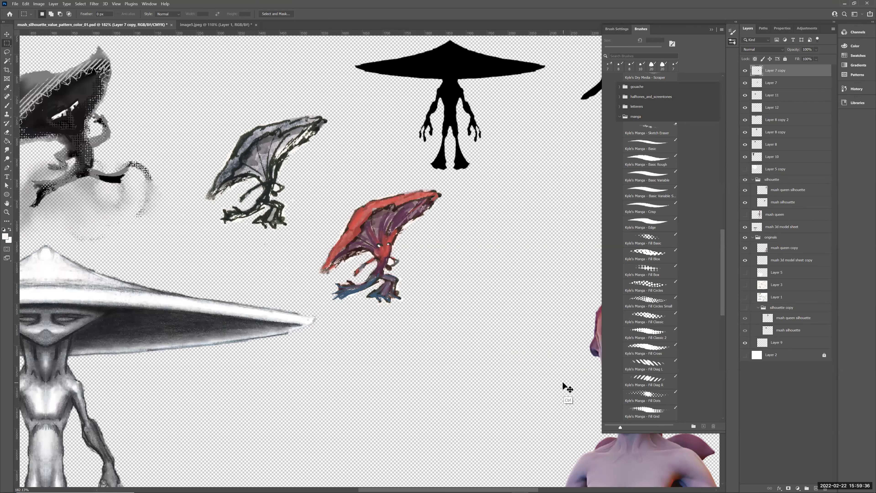
{"action": "key", "text": "ctrl+v"}
{"action": "key", "text": "v"}
{"action": "left_click_drag", "start_coordinate": [410, 277], "coordinate": [460, 378]}
Compare the colored creature with the black silhouettes, the textured study and the gray mushroom alien across the sheet.
{"action": "key", "text": "z"}
{"action": "left_click_drag", "start_coordinate": [352, 261], "coordinate": [384, 294]}
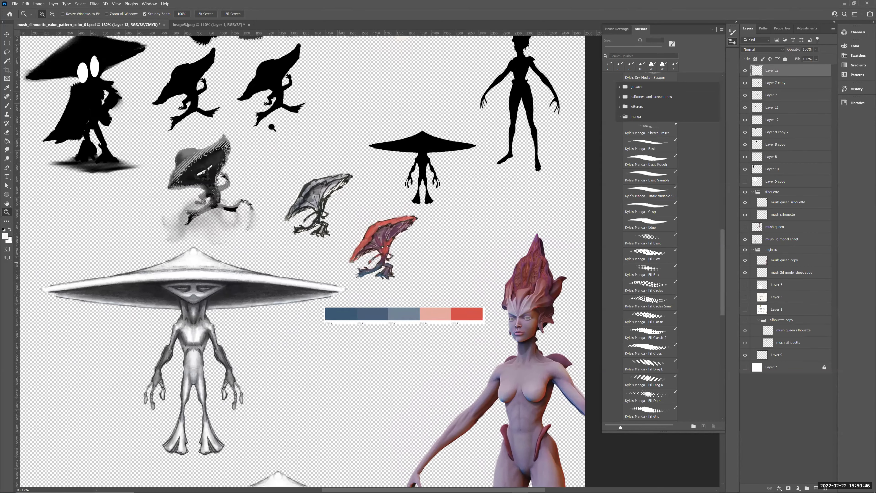
{"action": "left_click_drag", "start_coordinate": [229, 113], "coordinate": [242, 165]}
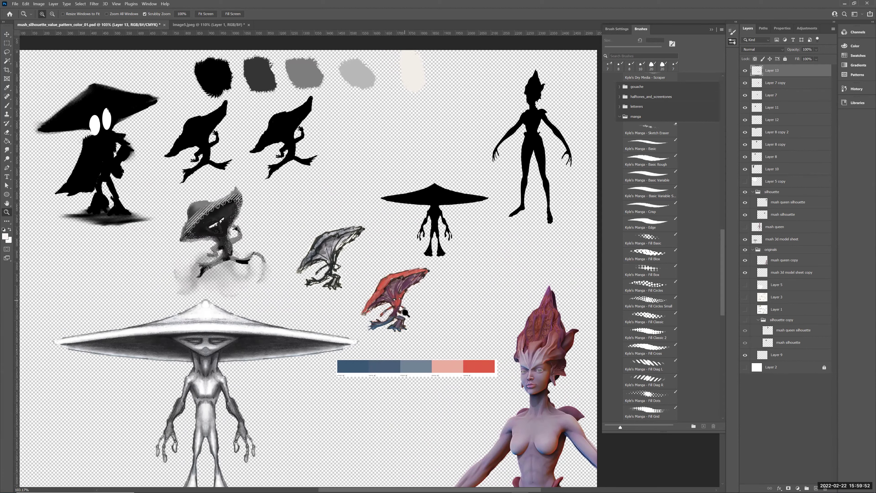
{"action": "left_click_drag", "start_coordinate": [421, 308], "coordinate": [410, 345]}
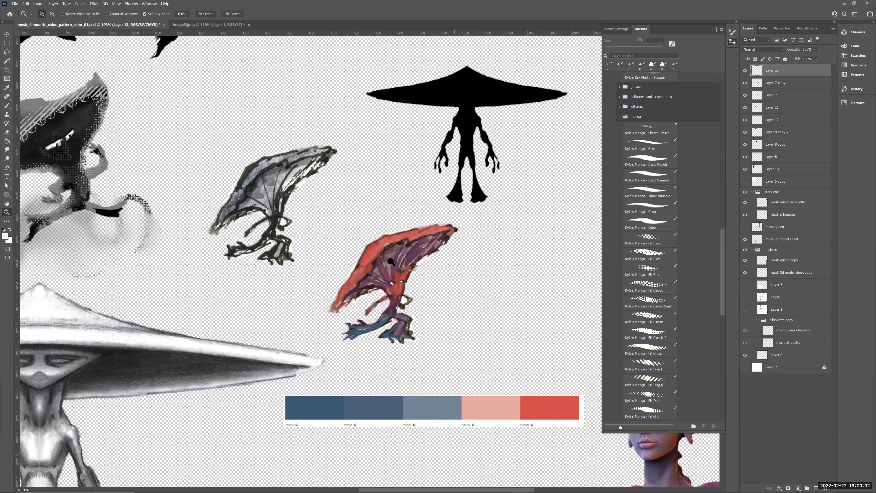
{"action": "left_click_drag", "start_coordinate": [397, 272], "coordinate": [363, 229]}
{"action": "key", "text": "b"}
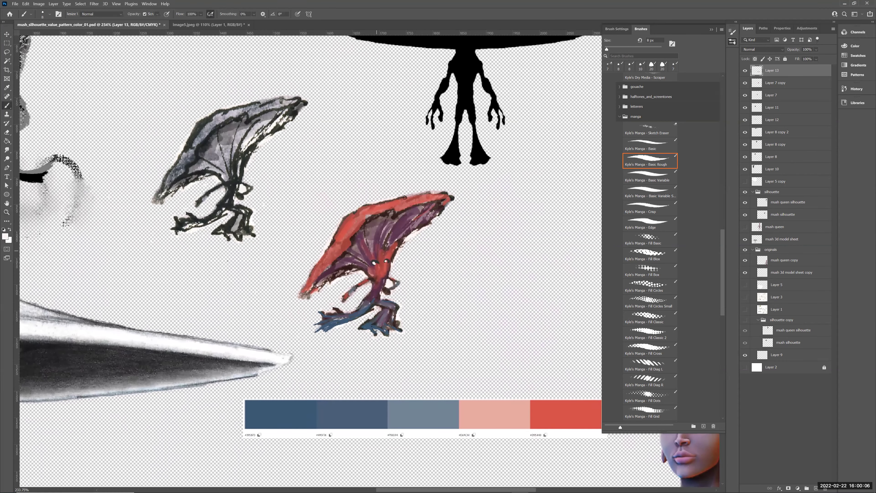
{"action": "left_click_drag", "start_coordinate": [433, 268], "coordinate": [442, 299]}
{"action": "left_click_drag", "start_coordinate": [402, 231], "coordinate": [357, 345]}
{"action": "left_click_drag", "start_coordinate": [246, 341], "coordinate": [202, 393]}
{"action": "left_click_drag", "start_coordinate": [247, 311], "coordinate": [198, 407]}
{"action": "left_click_drag", "start_coordinate": [444, 203], "coordinate": [596, 272]}
{"action": "left_click_drag", "start_coordinate": [324, 301], "coordinate": [596, 273]}
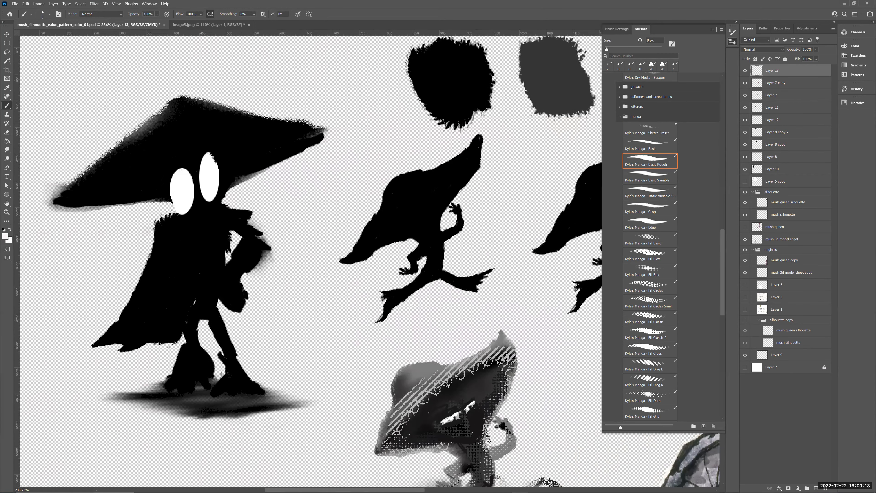
{"action": "left_click_drag", "start_coordinate": [362, 331], "coordinate": [364, 141]}
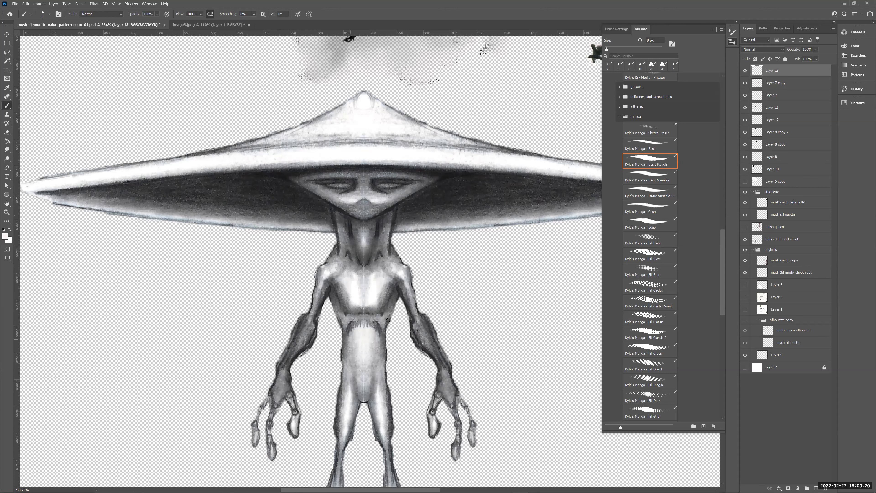
{"action": "left_click_drag", "start_coordinate": [419, 220], "coordinate": [366, 172]}
{"action": "left_click_drag", "start_coordinate": [395, 239], "coordinate": [343, 157]}
{"action": "left_click_drag", "start_coordinate": [373, 219], "coordinate": [348, 237]}
Move the gray mushroom alien slightly down and left on the canvas.
{"action": "left_click_drag", "start_coordinate": [404, 218], "coordinate": [369, 214], "text": "ctrl"}
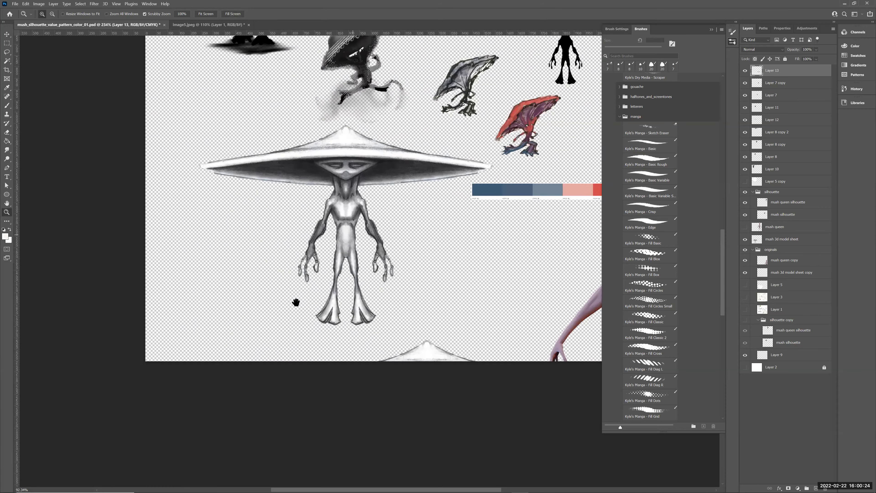
{"action": "left_click_drag", "start_coordinate": [295, 303], "coordinate": [299, 296], "text": "ctrl"}
{"action": "left_click_drag", "start_coordinate": [491, 348], "coordinate": [387, 438]}
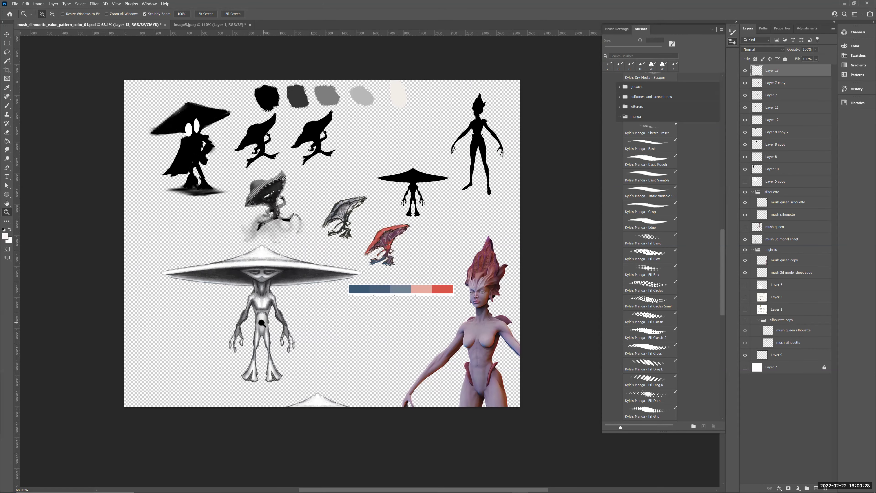
{"action": "key", "text": "v"}
{"action": "left_click_drag", "start_coordinate": [265, 319], "coordinate": [227, 325]}
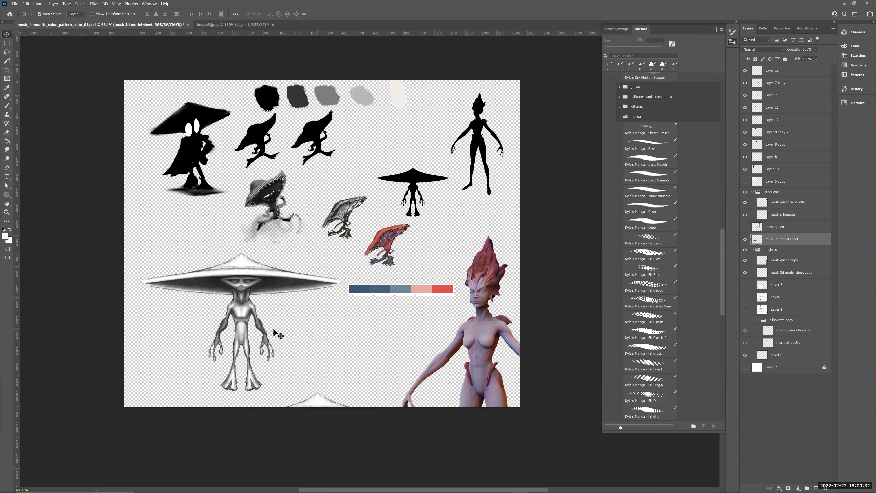
{"action": "mouse_move", "coordinate": [242, 314]}
{"action": "left_mouse_down"}
{"action": "mouse_move", "coordinate": [232, 323]}
{"action": "mouse_move", "coordinate": [222, 296]}
{"action": "mouse_move", "coordinate": [230, 314]}
{"action": "left_mouse_up"}
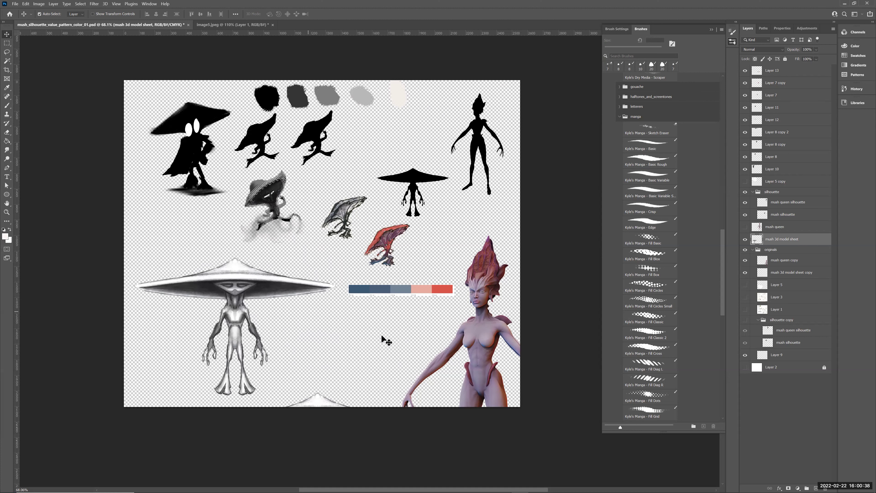
Reposition the mush queen figure below the palette strip so her lower body extends past the canvas edge.
{"action": "left_click_drag", "start_coordinate": [502, 349], "coordinate": [443, 246]}
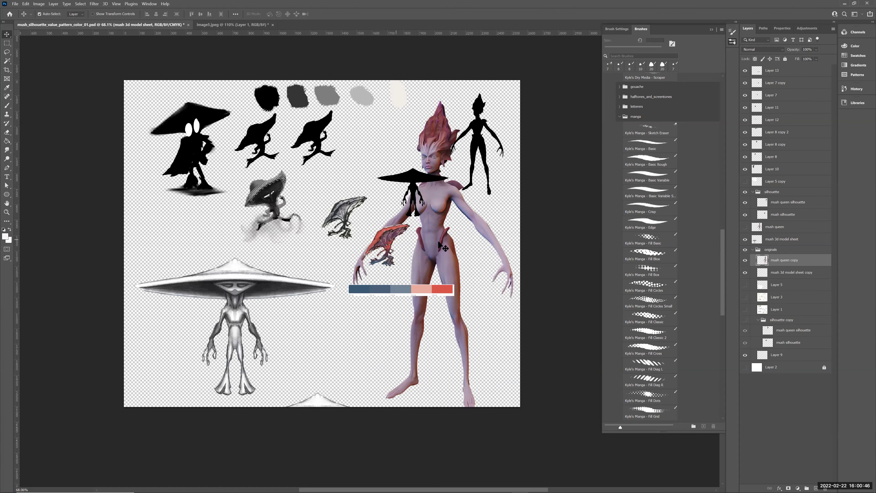
{"action": "mouse_move", "coordinate": [454, 306]}
{"action": "left_mouse_down"}
{"action": "mouse_move", "coordinate": [484, 321]}
{"action": "mouse_move", "coordinate": [440, 303]}
{"action": "left_mouse_up"}
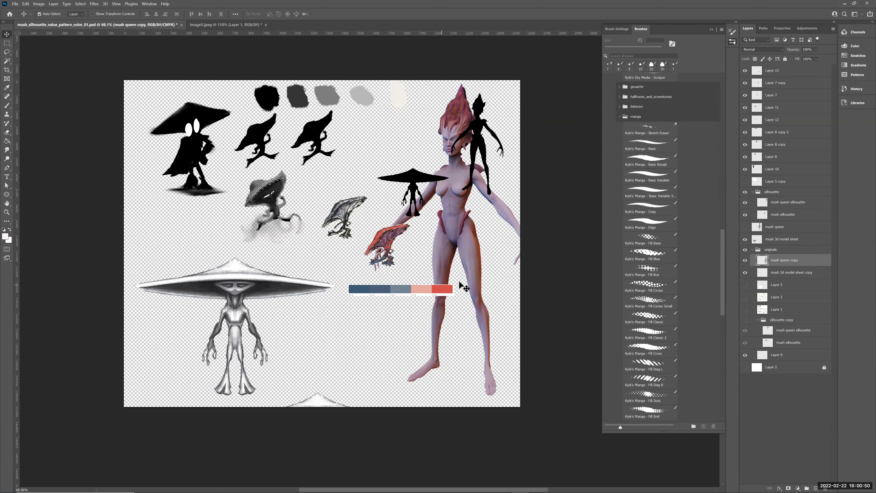
{"action": "left_click_drag", "start_coordinate": [454, 197], "coordinate": [432, 409]}
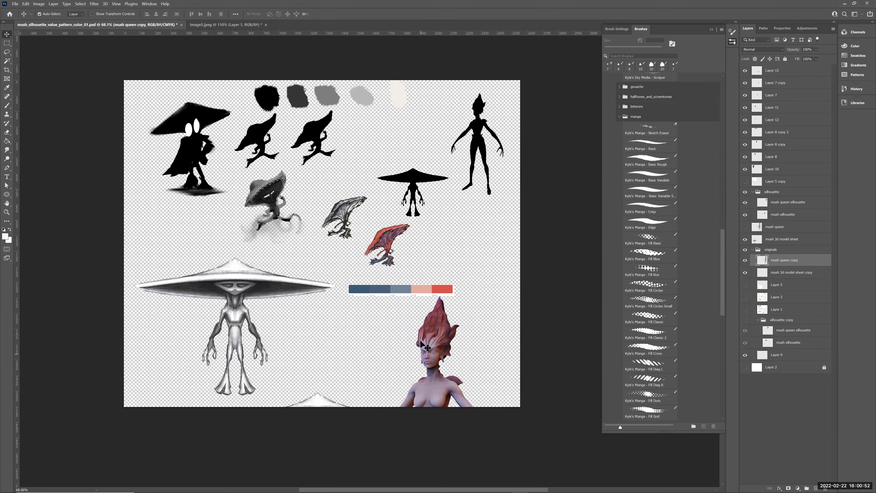
Move the palette strip to the canvas's upper-left corner, shift the gray value swatches right, and lower the caped mushroom figure.
{"action": "key", "text": "z"}
{"action": "left_click", "coordinate": [469, 303]}
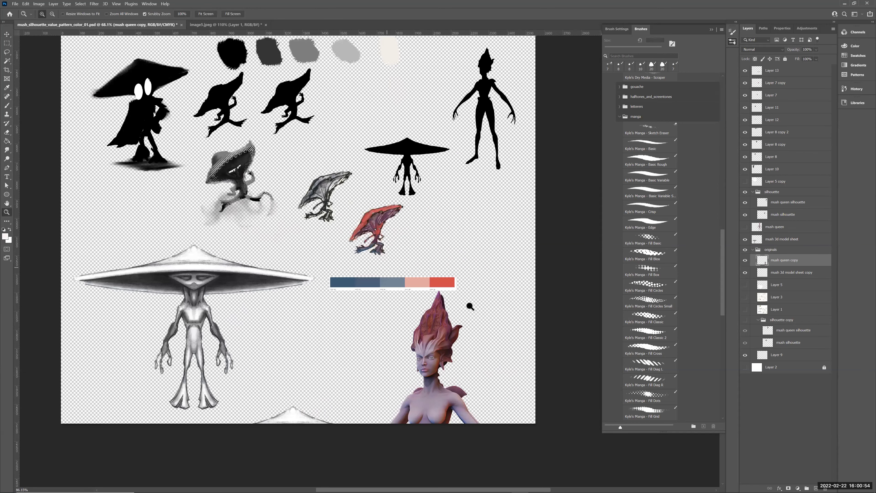
{"action": "left_click", "coordinate": [438, 330]}
{"action": "left_click", "coordinate": [424, 345]}
{"action": "left_click", "coordinate": [434, 364]}
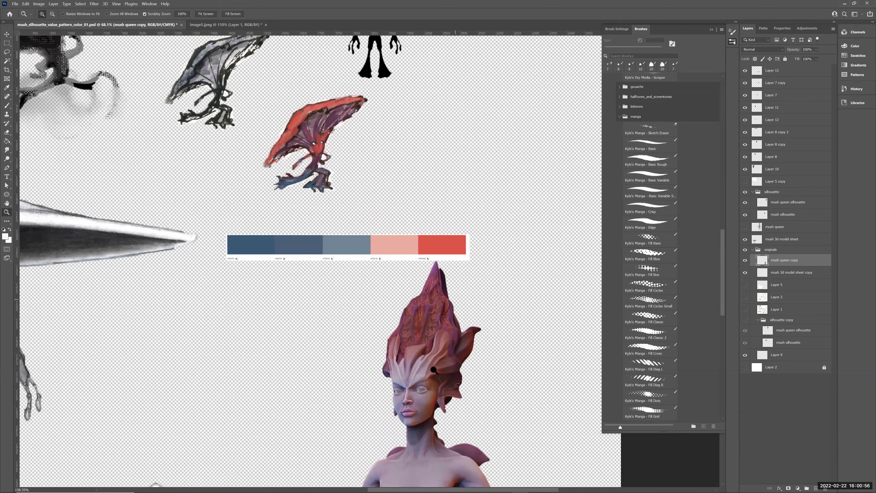
{"action": "left_click_drag", "start_coordinate": [434, 376], "coordinate": [183, 269]}
{"action": "key", "text": "ctrl+minus"}
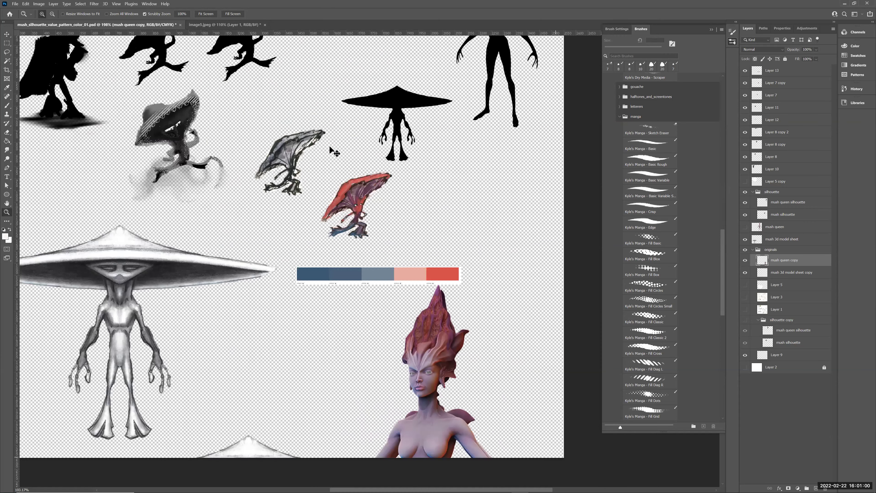
{"action": "mouse_move", "coordinate": [401, 295]}
{"action": "left_mouse_down"}
{"action": "mouse_move", "coordinate": [377, 309]}
{"action": "mouse_move", "coordinate": [353, 262]}
{"action": "mouse_move", "coordinate": [398, 104]}
{"action": "mouse_move", "coordinate": [411, 101]}
{"action": "mouse_move", "coordinate": [176, 80]}
{"action": "left_mouse_up"}
{"action": "left_click_drag", "start_coordinate": [308, 86], "coordinate": [357, 87]}
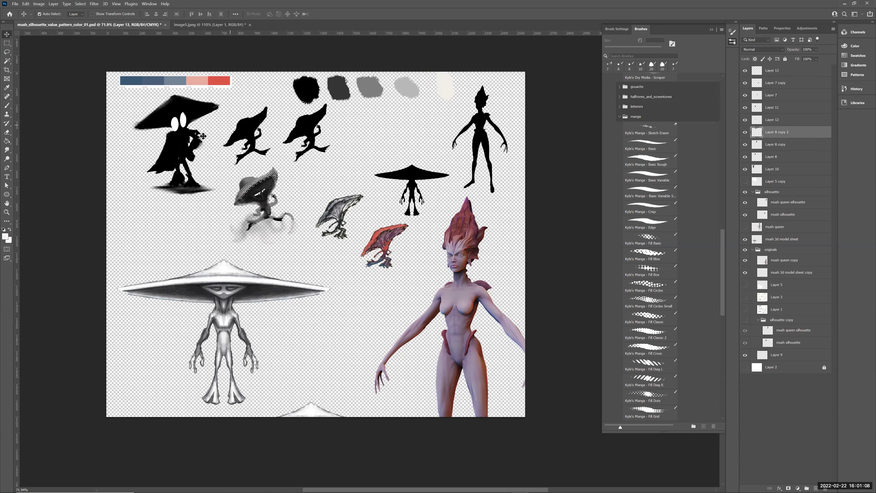
{"action": "left_click_drag", "start_coordinate": [189, 129], "coordinate": [179, 159]}
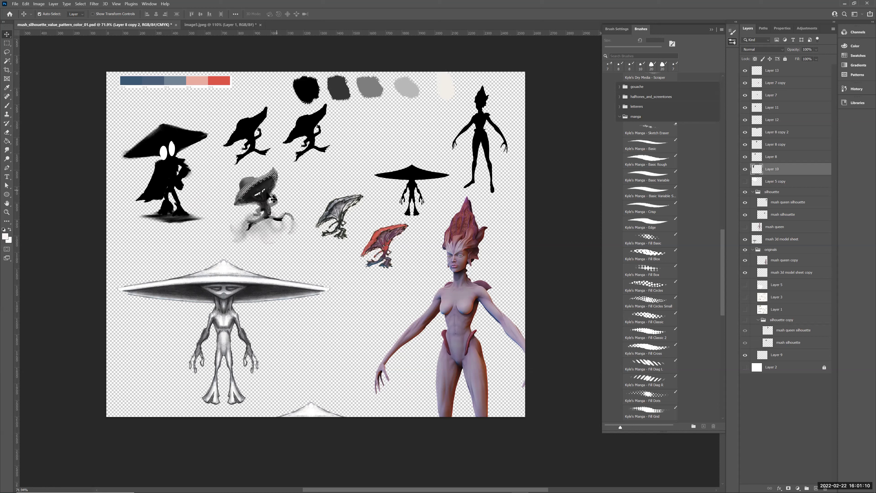
Move the textured mushroom study with its smoky base left, beneath the first winged silhouette.
{"action": "left_click", "coordinate": [256, 193]}
{"action": "left_click_drag", "start_coordinate": [251, 200], "coordinate": [270, 189]}
{"action": "mouse_move", "coordinate": [262, 233]}
{"action": "left_mouse_down"}
{"action": "mouse_move", "coordinate": [245, 242]}
{"action": "mouse_move", "coordinate": [233, 196]}
{"action": "left_mouse_up"}
{"action": "left_click_drag", "start_coordinate": [271, 189], "coordinate": [244, 199]}
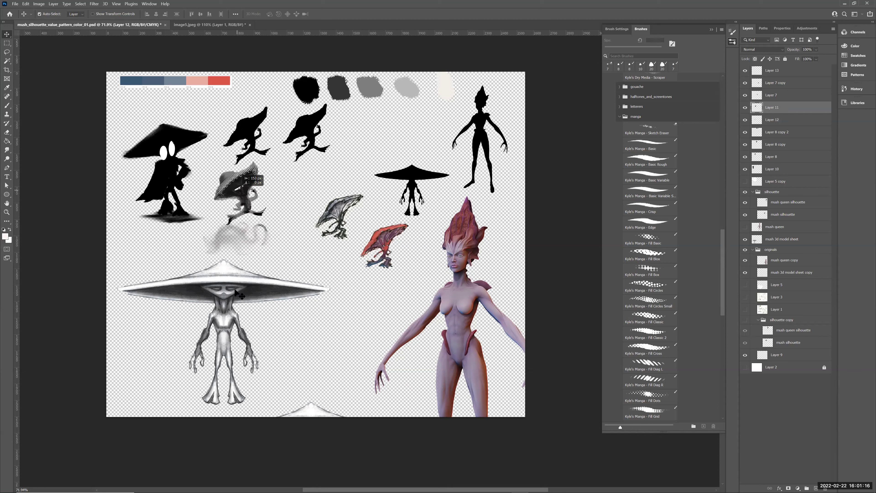
Scale down the gray wide-hatted alien and duplicate it, placing the copy to its right.
{"action": "left_click", "coordinate": [261, 293]}
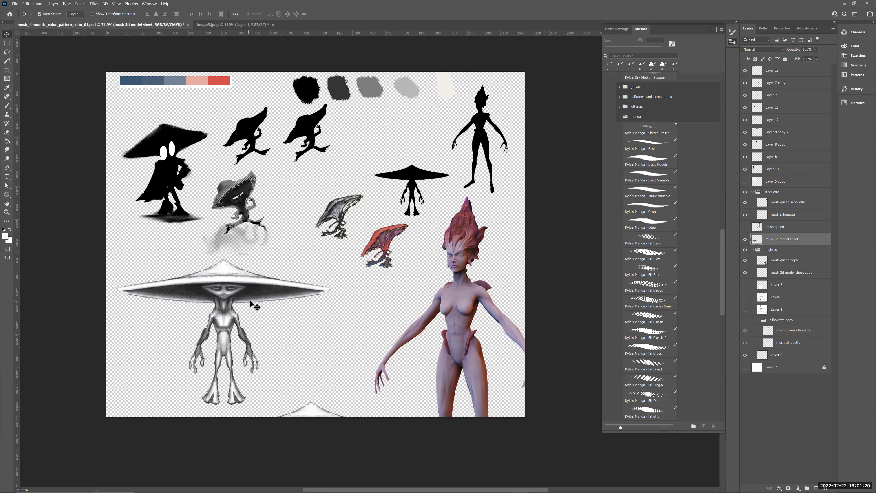
{"action": "key", "text": "ctrl+t"}
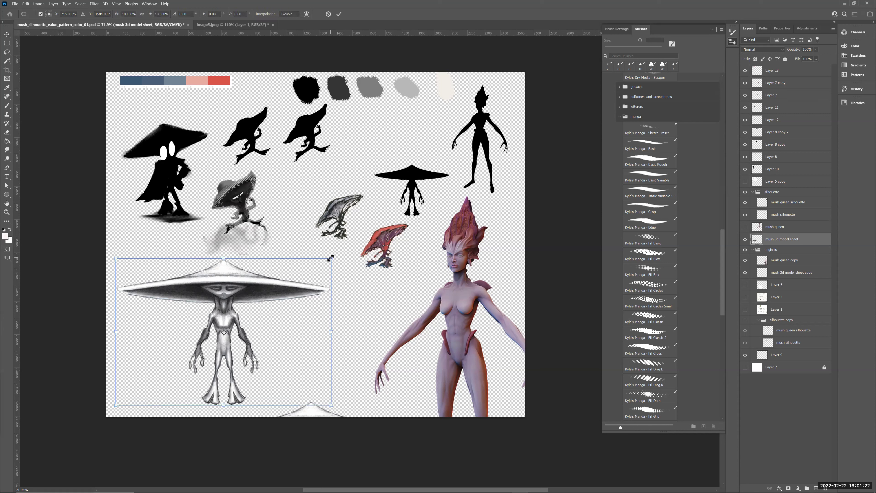
{"action": "left_click_drag", "start_coordinate": [331, 258], "coordinate": [255, 310]}
{"action": "key", "text": "Return"}
{"action": "left_click_drag", "start_coordinate": [189, 348], "coordinate": [346, 330]}
{"action": "key", "text": "z"}
{"action": "left_click", "coordinate": [295, 334]}
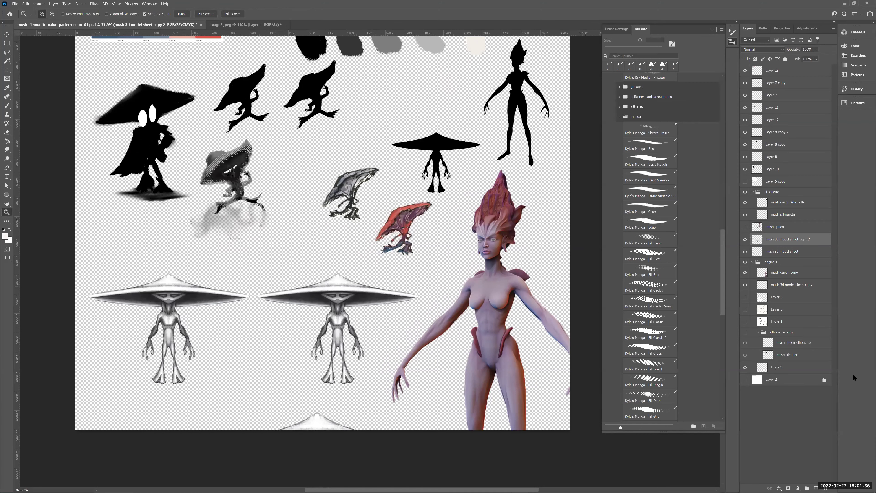
{"action": "left_click_drag", "start_coordinate": [279, 346], "coordinate": [291, 346]}
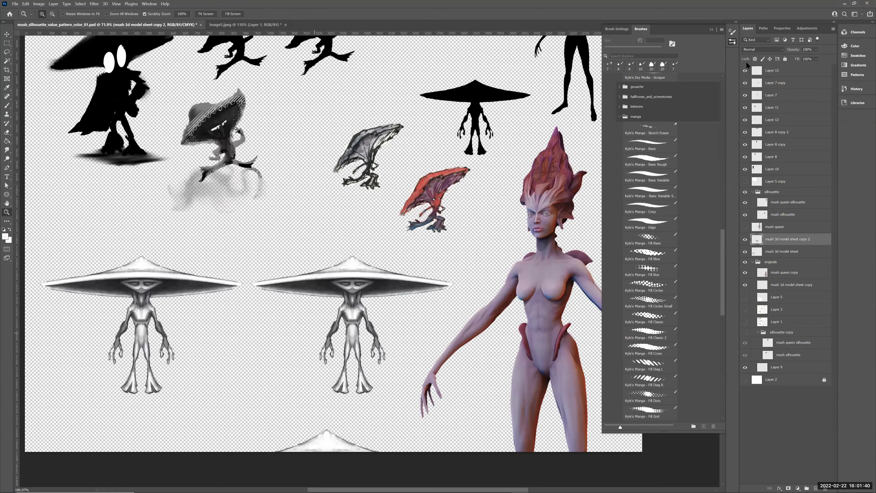
Add a new layer in Color blend mode directly above the original mush 3d model sheet layer.
{"action": "key", "text": "ctrl+shift+alt+n"}
{"action": "left_click", "coordinate": [763, 49]}
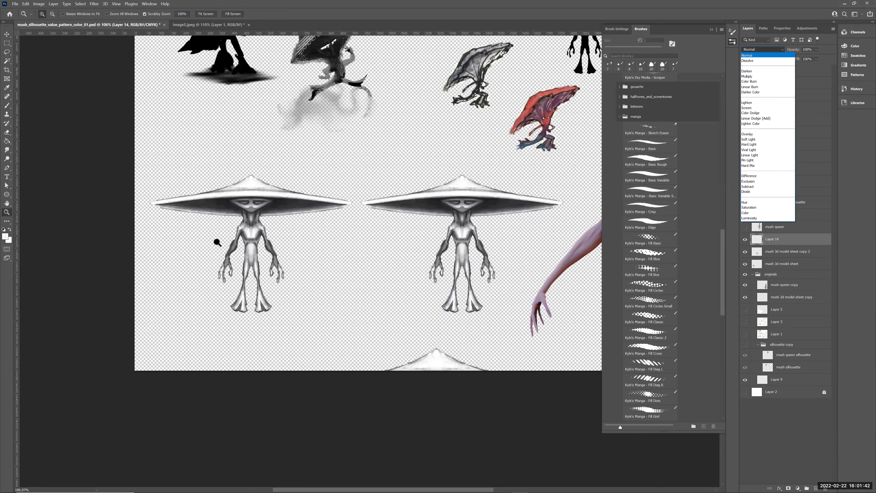
{"action": "key", "text": "shift+alt+c"}
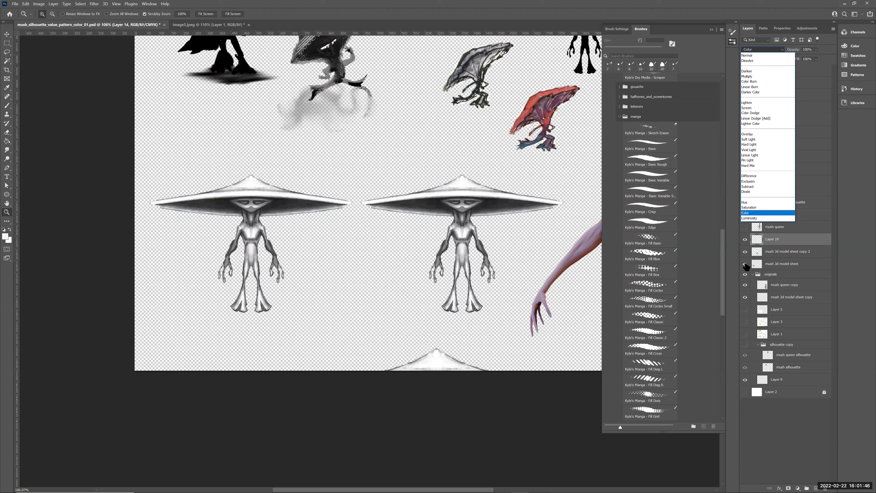
{"action": "left_click", "coordinate": [773, 247]}
{"action": "left_click", "coordinate": [746, 264]}
{"action": "key", "text": "ctrl+["}
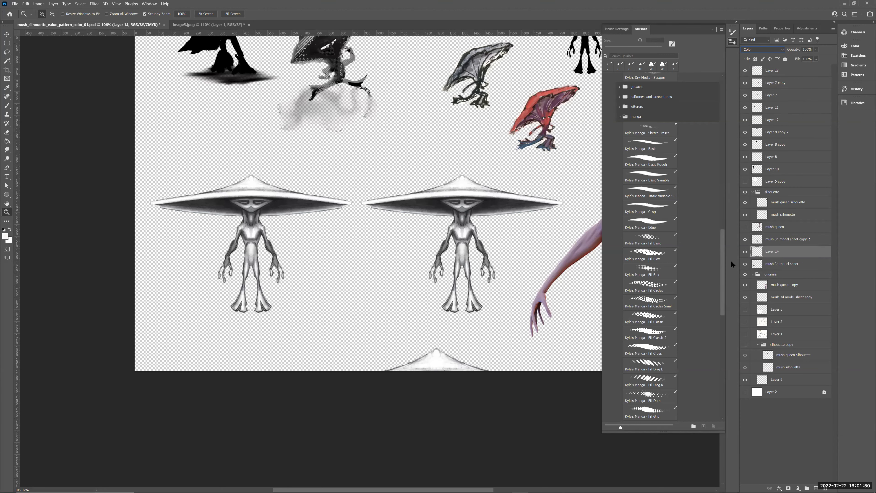
Load the left alien's outline as a selection from the mush 3d model sheet layer, keeping Layer 14 active.
{"action": "left_click", "coordinate": [753, 267], "text": "ctrl"}
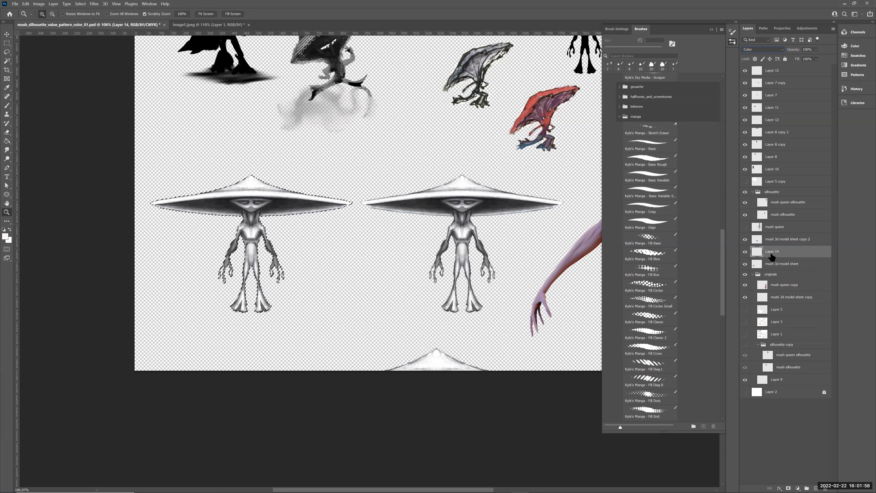
{"action": "left_click_drag", "start_coordinate": [242, 242], "coordinate": [264, 242]}
{"action": "key", "text": "ctrl+plus"}
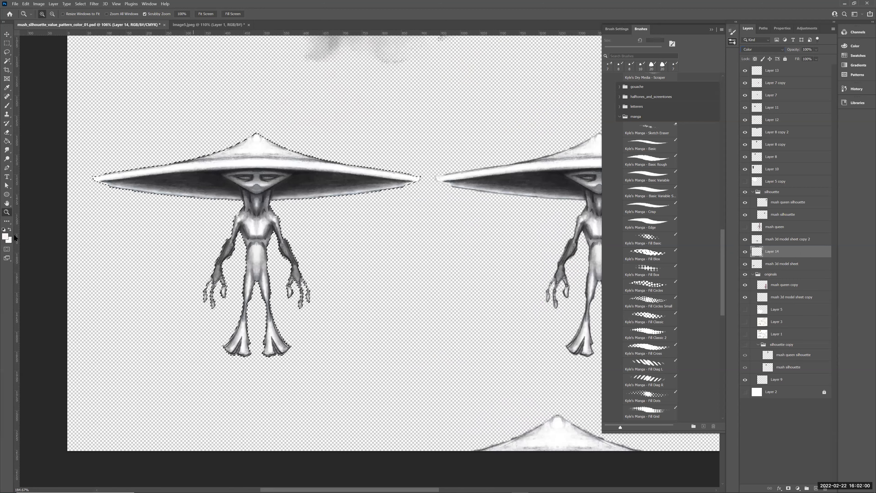
{"action": "key", "text": "ctrl+plus"}
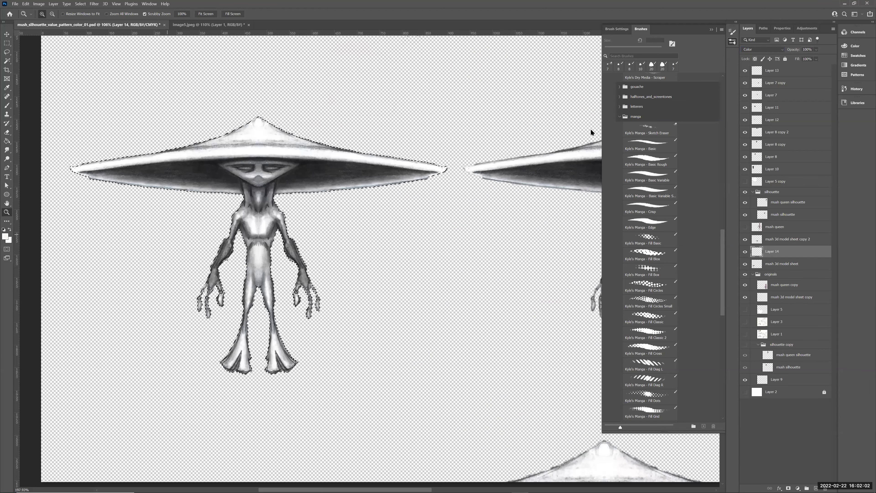
{"action": "key", "text": "ctrl+plus"}
Choose a bright teal foreground color and paint it over the selected alien's hat and body with a large rough brush.
{"action": "key", "text": "i"}
{"action": "left_click", "coordinate": [5, 236]}
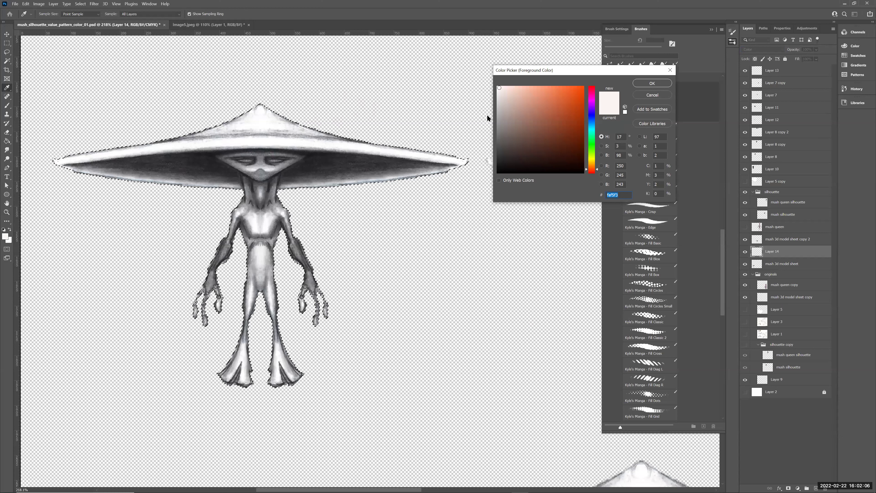
{"action": "left_click", "coordinate": [332, 192]}
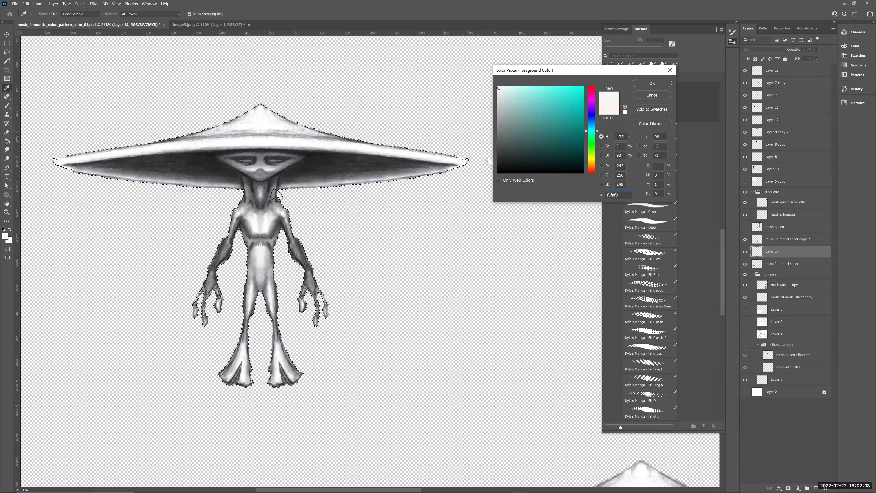
{"action": "left_click", "coordinate": [571, 104]}
{"action": "left_click", "coordinate": [652, 83]}
{"action": "key", "text": "bracketright"}
{"action": "key", "text": "bracketright"}
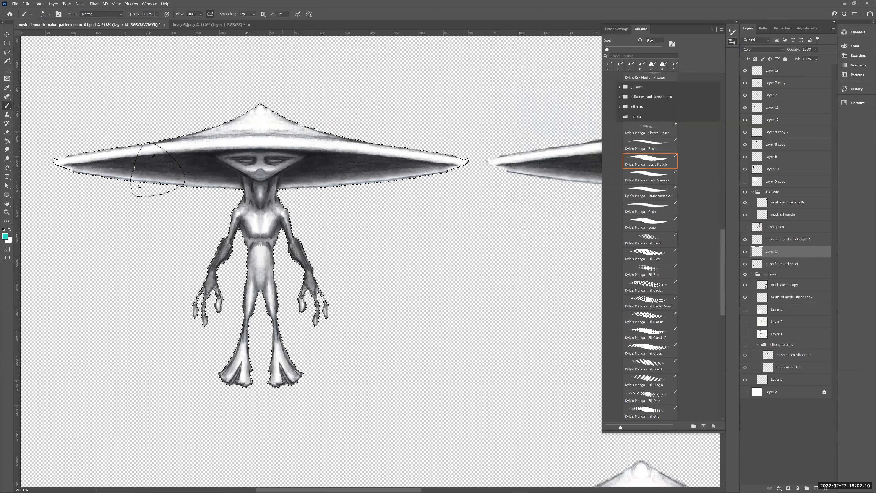
{"action": "mouse_move", "coordinate": [434, 139]}
{"action": "left_mouse_down"}
{"action": "mouse_move", "coordinate": [416, 149]}
{"action": "mouse_move", "coordinate": [275, 93]}
{"action": "mouse_move", "coordinate": [233, 222]}
{"action": "mouse_move", "coordinate": [256, 233]}
{"action": "mouse_move", "coordinate": [259, 316]}
{"action": "mouse_move", "coordinate": [301, 310]}
{"action": "mouse_move", "coordinate": [310, 320]}
{"action": "mouse_move", "coordinate": [225, 371]}
{"action": "left_mouse_up"}
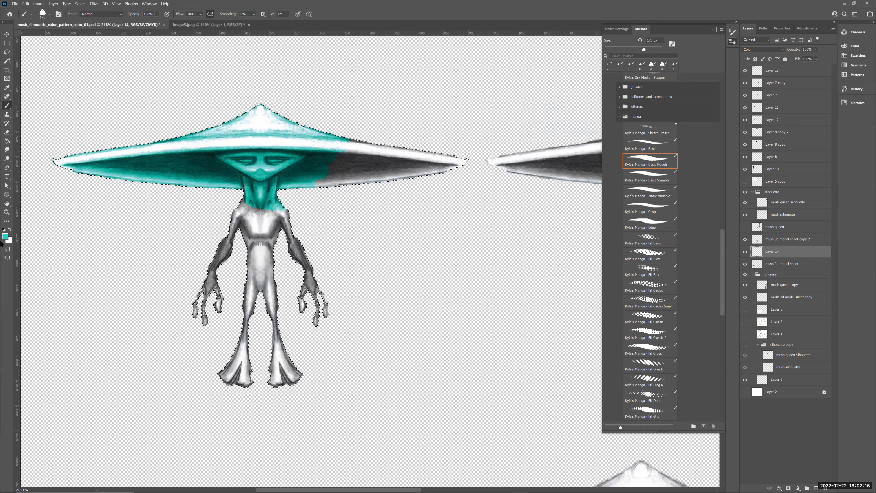
Pick dark green 0e6226, keep teal as the background color, and paint the alien's arms and upper legs with a smaller brush.
{"action": "left_click", "coordinate": [7, 237]}
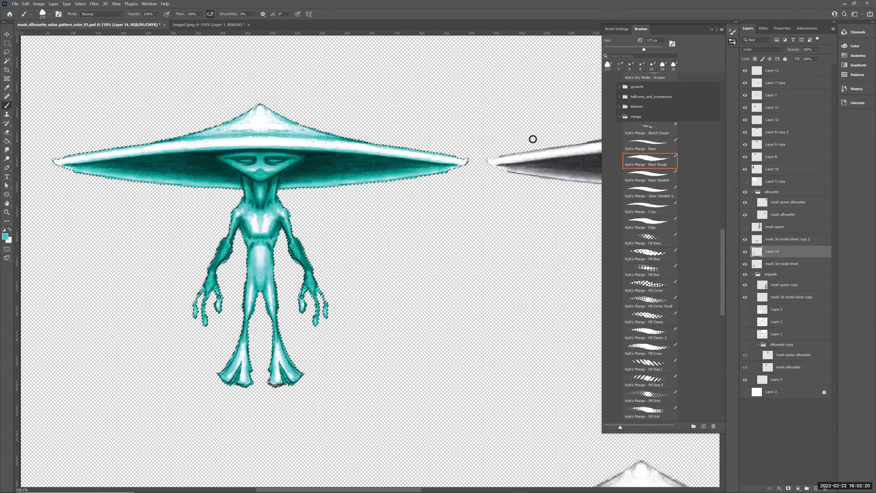
{"action": "key", "text": "x"}
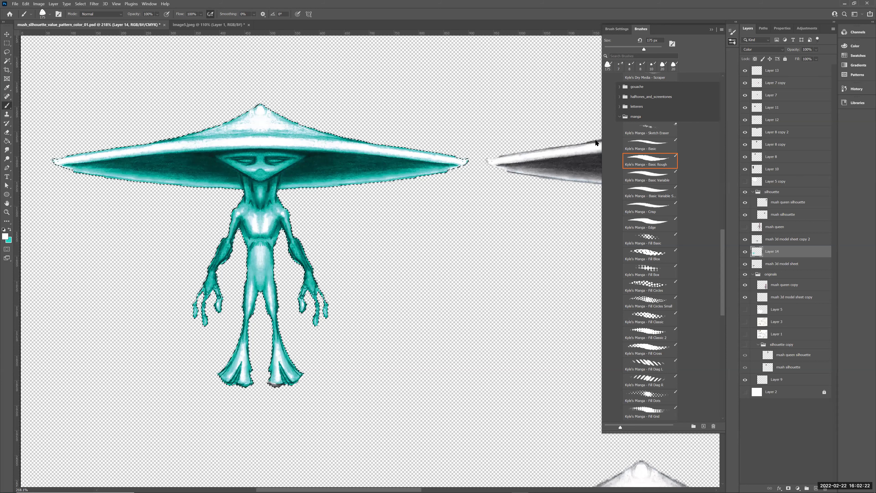
{"action": "left_click", "coordinate": [583, 152]}
{"action": "left_click", "coordinate": [651, 84]}
{"action": "key", "text": "b"}
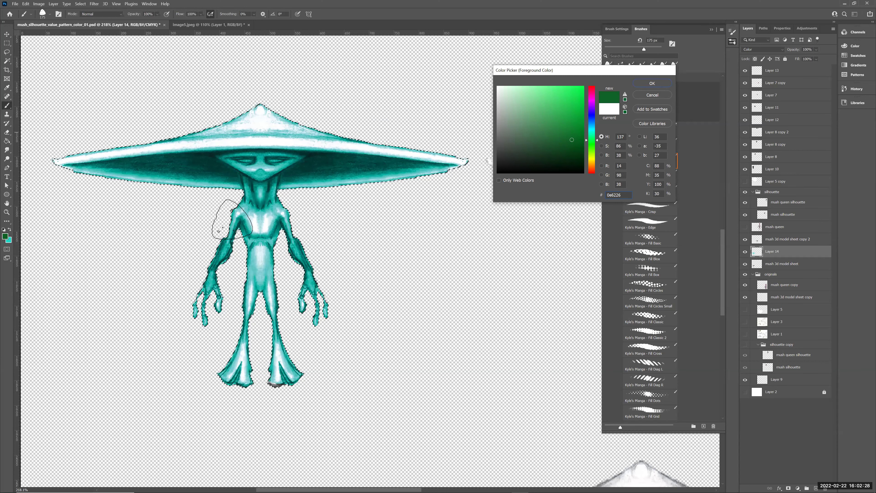
{"action": "key", "text": "Return"}
{"action": "key", "text": "bracketleft"}
{"action": "key", "text": "bracketleft"}
{"action": "key", "text": "bracketleft"}
{"action": "key", "text": "bracketleft"}
{"action": "left_click_drag", "start_coordinate": [198, 255], "coordinate": [205, 317]}
{"action": "left_click_drag", "start_coordinate": [292, 234], "coordinate": [313, 319]}
{"action": "mouse_move", "coordinate": [255, 313]}
{"action": "left_mouse_down"}
{"action": "mouse_move", "coordinate": [239, 298]}
{"action": "mouse_move", "coordinate": [284, 293]}
{"action": "mouse_move", "coordinate": [274, 313]}
{"action": "mouse_move", "coordinate": [238, 297]}
{"action": "mouse_move", "coordinate": [241, 308]}
{"action": "left_mouse_up"}
Paint dark green over the alien's chest and belly with progressively smaller brush sizes.
{"action": "key", "text": "bracketleft"}
{"action": "key", "text": "bracketleft"}
{"action": "mouse_move", "coordinate": [252, 221]}
{"action": "left_mouse_down"}
{"action": "mouse_move", "coordinate": [270, 218]}
{"action": "mouse_move", "coordinate": [250, 221]}
{"action": "mouse_move", "coordinate": [252, 208]}
{"action": "left_mouse_up"}
{"action": "key", "text": "bracketleft"}
{"action": "key", "text": "bracketleft"}
{"action": "key", "text": "bracketleft"}
{"action": "mouse_move", "coordinate": [255, 254]}
{"action": "left_mouse_down"}
{"action": "mouse_move", "coordinate": [260, 264]}
{"action": "mouse_move", "coordinate": [262, 249]}
{"action": "mouse_move", "coordinate": [257, 262]}
{"action": "left_mouse_up"}
{"action": "key", "text": "bracketleft"}
Color the shaded underside of the alien's hat dark navy blue and greatly reduce the brush opacity.
{"action": "left_click", "coordinate": [4, 236]}
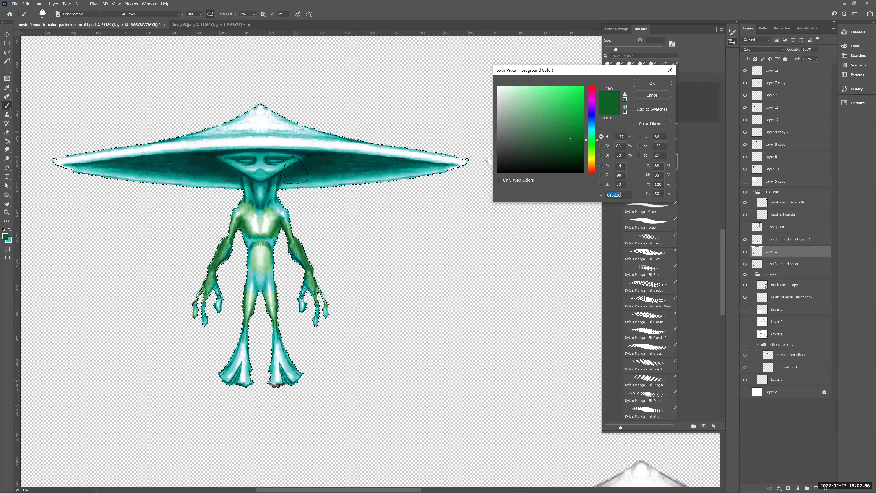
{"action": "key", "text": "Return"}
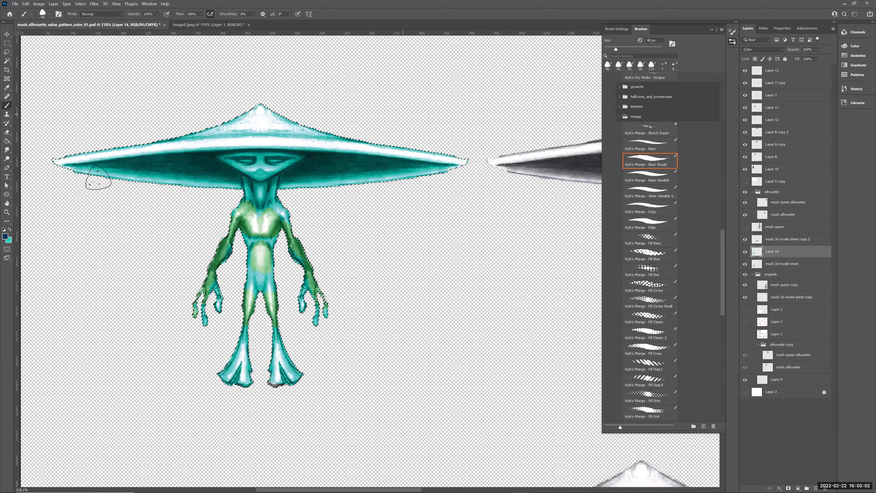
{"action": "key", "text": "bracketright"}
{"action": "key", "text": "bracketright"}
{"action": "key", "text": "bracketright"}
{"action": "left_click_drag", "start_coordinate": [113, 151], "coordinate": [82, 158]}
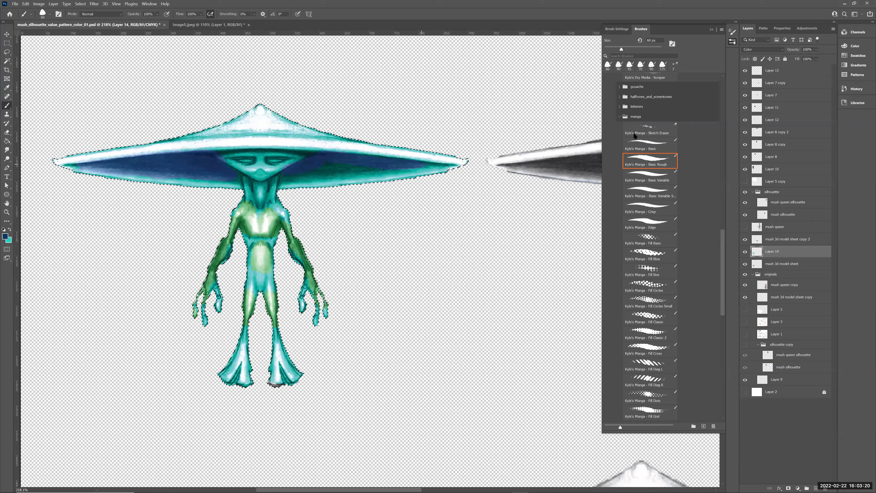
{"action": "key", "text": "1"}
{"action": "key", "text": "1"}
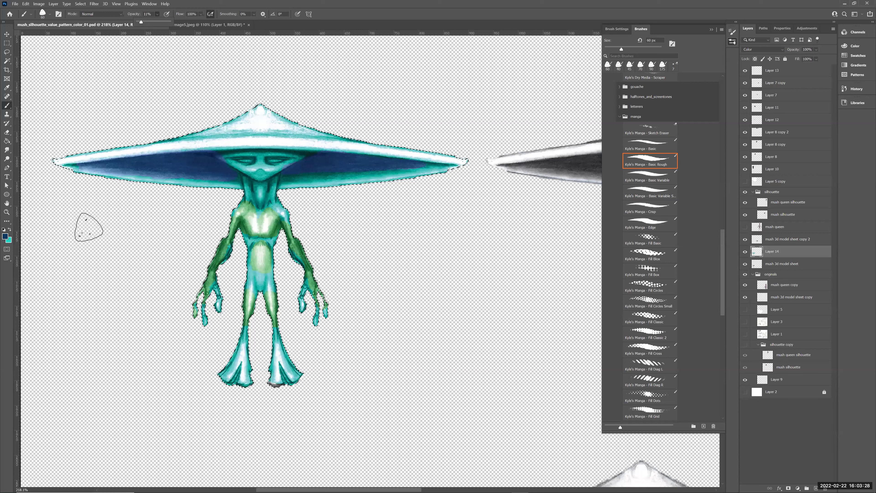
{"action": "left_click", "coordinate": [107, 232]}
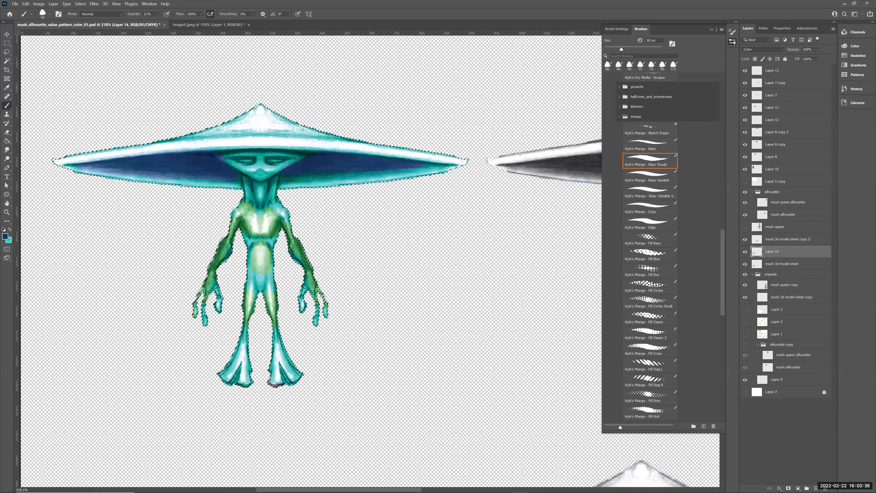
Darken the mush 3d model sheet layer by applying a Hue/Saturation lightness of -33.
{"action": "key", "text": "alt+bracketleft"}
{"action": "key", "text": "ctrl+alt+u"}
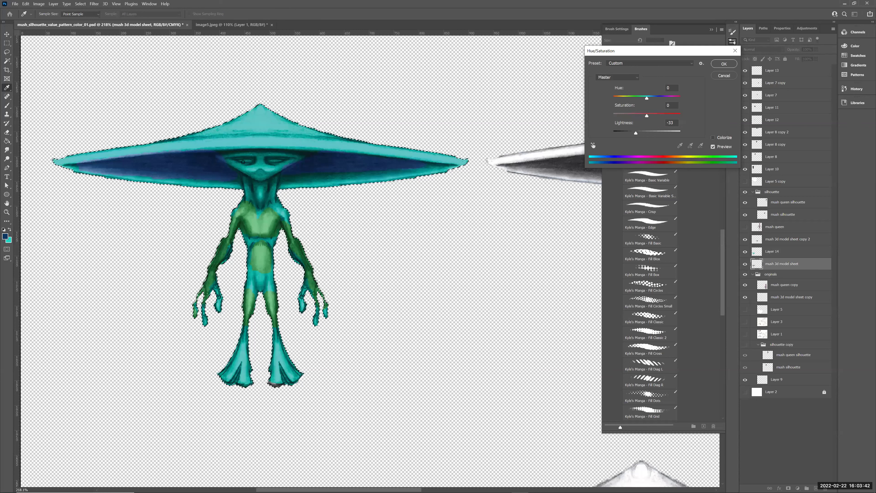
{"action": "key", "text": "Return"}
Paint the alien's eyes white with a very small brush on the mush 3d model sheet layer, using the default colors.
{"action": "key", "text": "b"}
{"action": "key", "text": "d"}
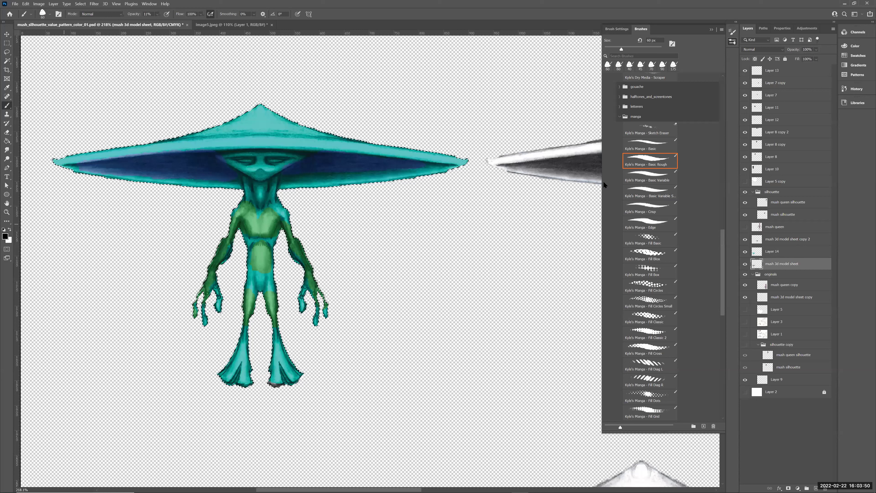
{"action": "key", "text": "bracketleft"}
{"action": "key", "text": "bracketleft"}
{"action": "key", "text": "bracketleft"}
{"action": "key", "text": "bracketleft"}
{"action": "key", "text": "bracketleft"}
{"action": "key", "text": "bracketleft"}
{"action": "key", "text": "bracketleft"}
{"action": "key", "text": "x"}
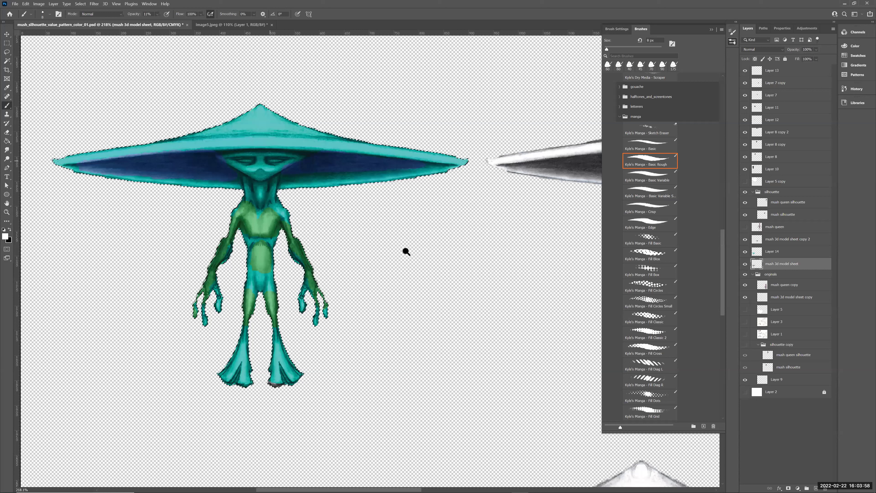
{"action": "left_click_drag", "start_coordinate": [270, 161], "coordinate": [280, 161]}
{"action": "left_click_drag", "start_coordinate": [252, 160], "coordinate": [244, 161]}
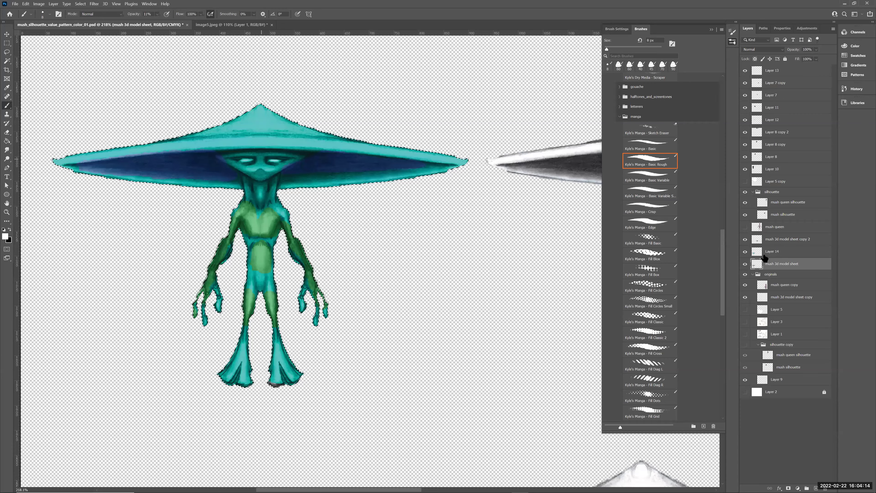
{"action": "key", "text": "x"}
Add light and dark shading layers above Layer 14, setting the light one to Soft Light and the dark one to Multiply.
{"action": "left_click_drag", "start_coordinate": [261, 247], "coordinate": [404, 233]}
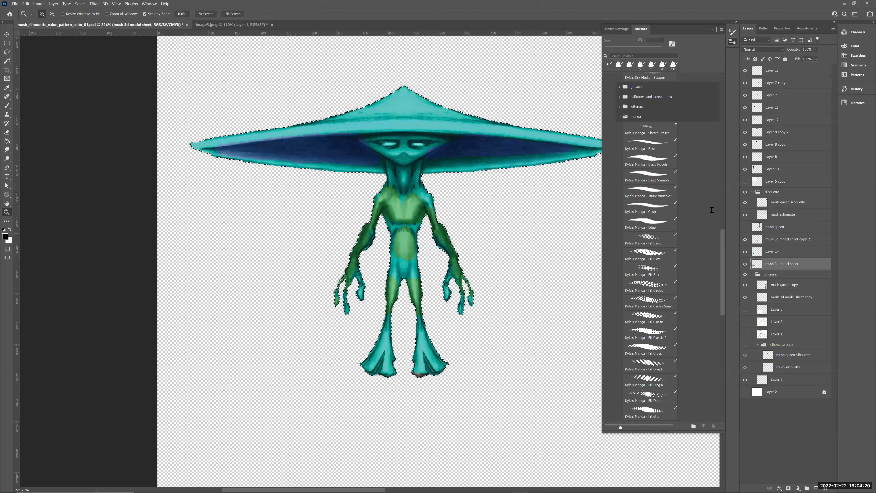
{"action": "key", "text": "ctrl+shift+alt+n"}
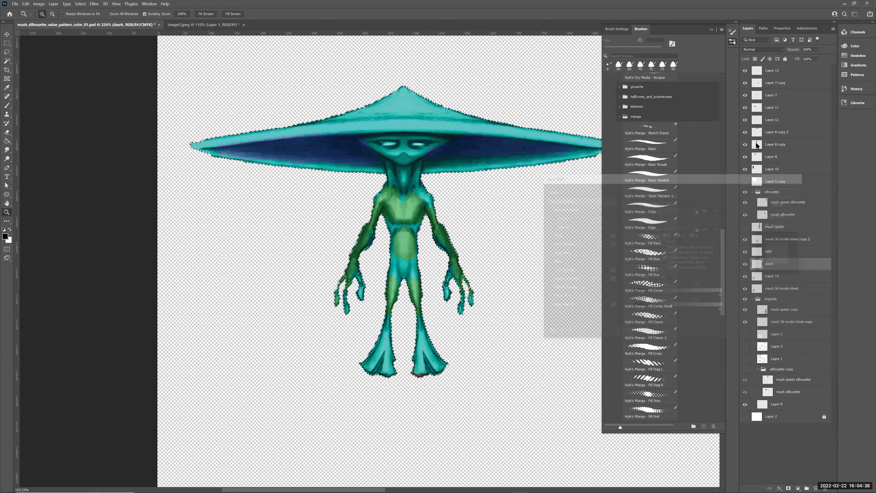
{"action": "key", "text": "alt+]"}
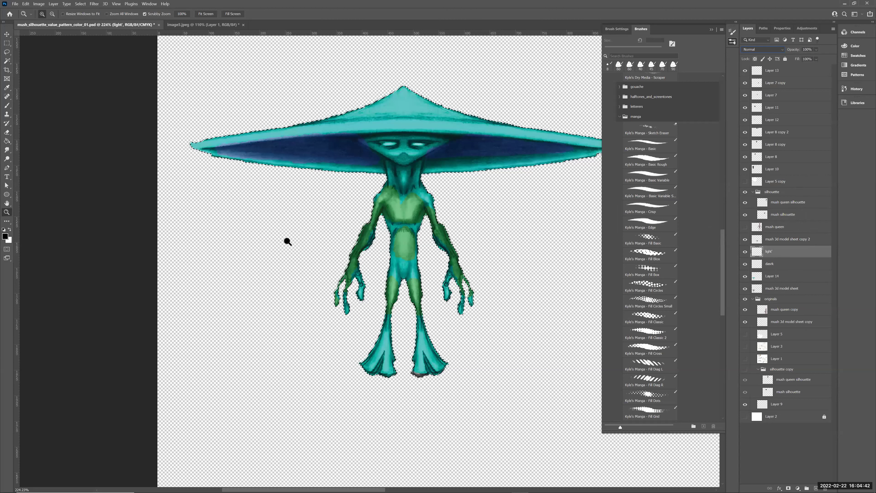
{"action": "left_click", "coordinate": [762, 50]}
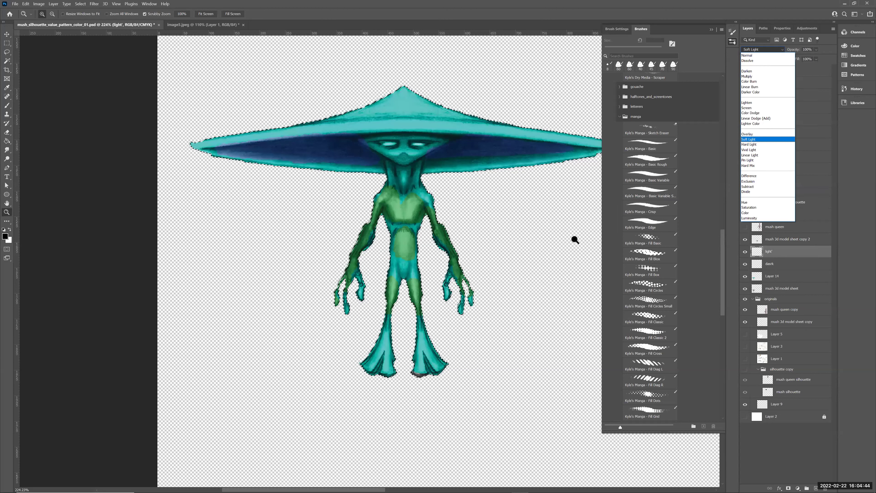
{"action": "left_click", "coordinate": [379, 224]}
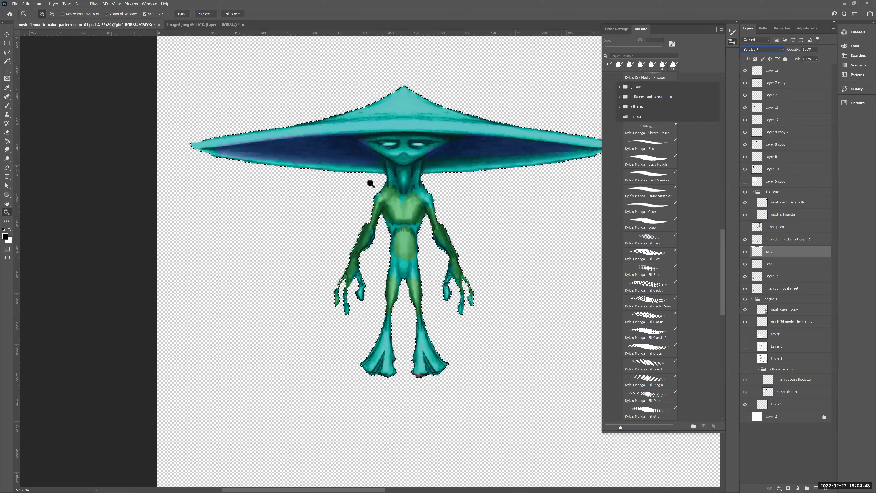
{"action": "key", "text": "alt+bracketleft"}
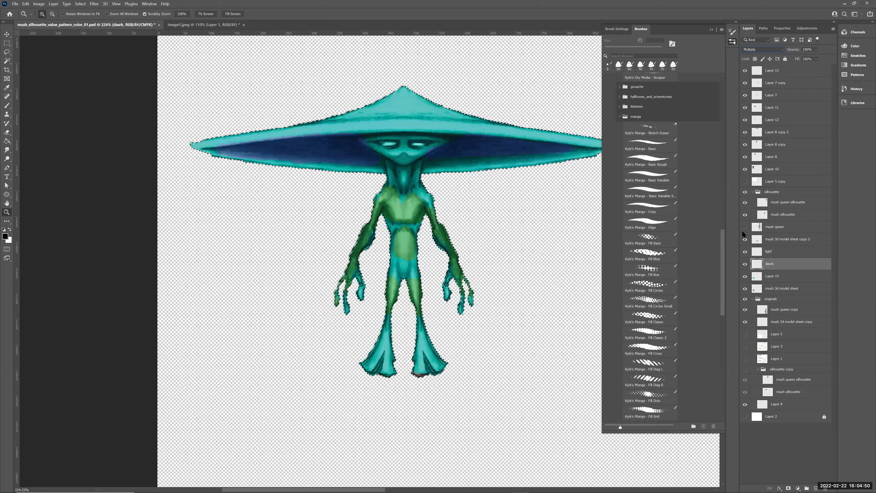
{"action": "key", "text": "alt+bracketleft"}
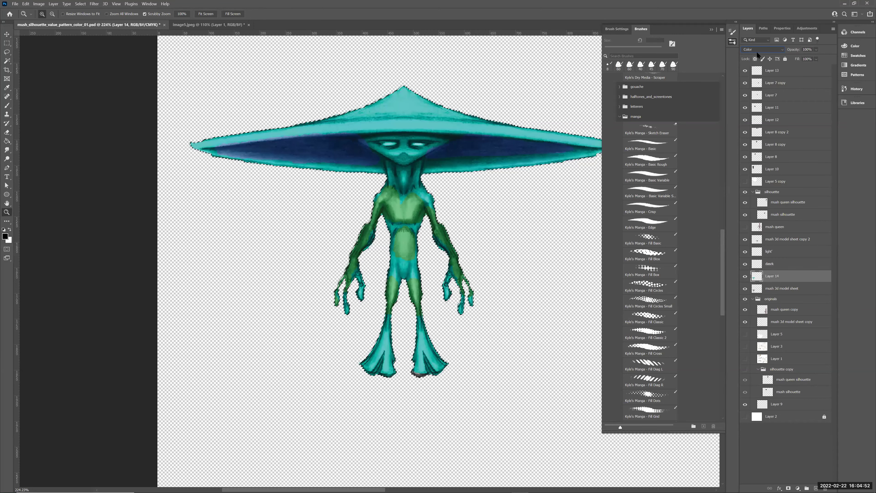
{"action": "left_click", "coordinate": [760, 265]}
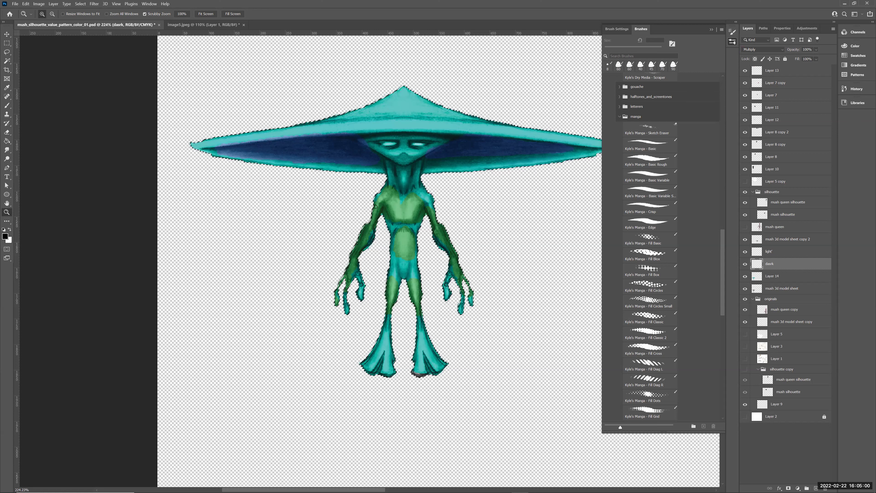
Shade the alien's collarbones with soft black strokes on the dark layer at 15 px, and set the brush to 9 px and 72% opacity.
{"action": "key", "text": "b"}
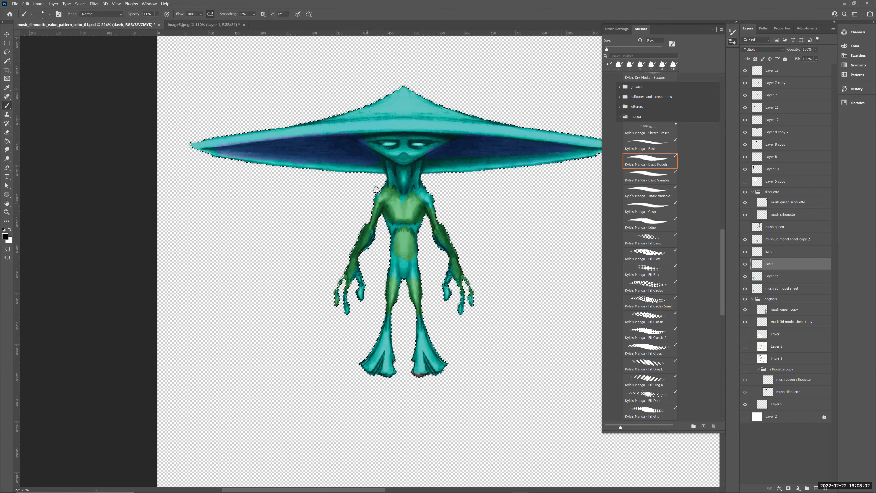
{"action": "key", "text": "bracketright"}
{"action": "mouse_move", "coordinate": [380, 191]}
{"action": "left_mouse_down"}
{"action": "mouse_move", "coordinate": [393, 203]}
{"action": "mouse_move", "coordinate": [415, 200]}
{"action": "left_mouse_up"}
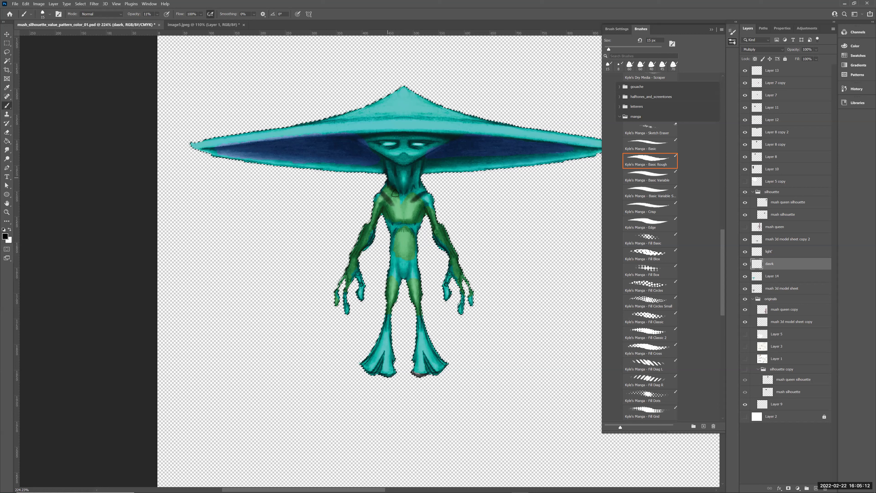
{"action": "key", "text": "bracketleft"}
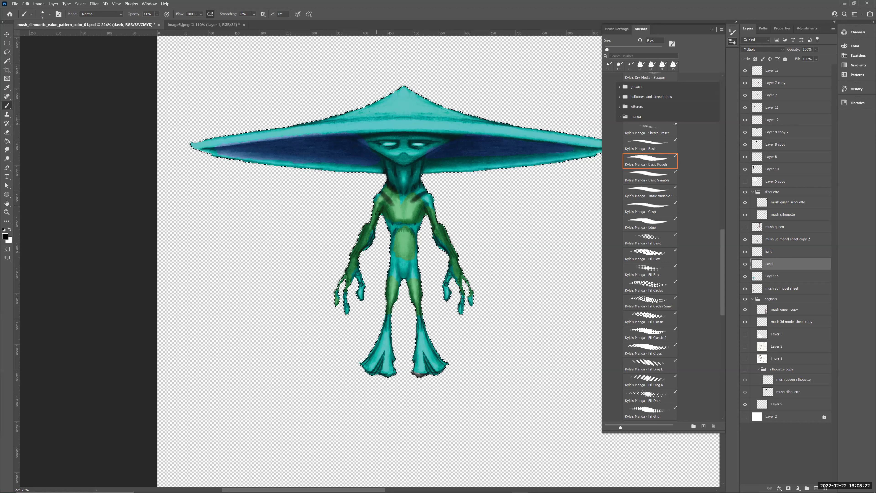
{"action": "left_click", "coordinate": [157, 14]}
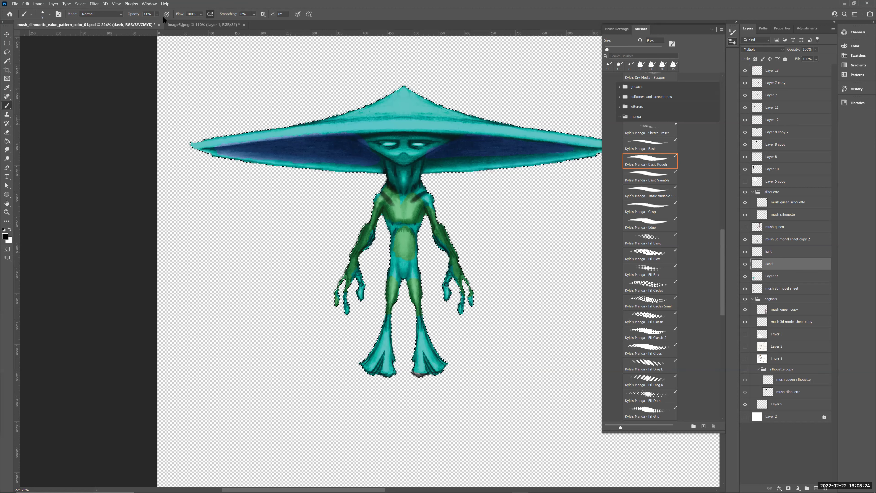
{"action": "left_click_drag", "start_coordinate": [162, 21], "coordinate": [178, 22]}
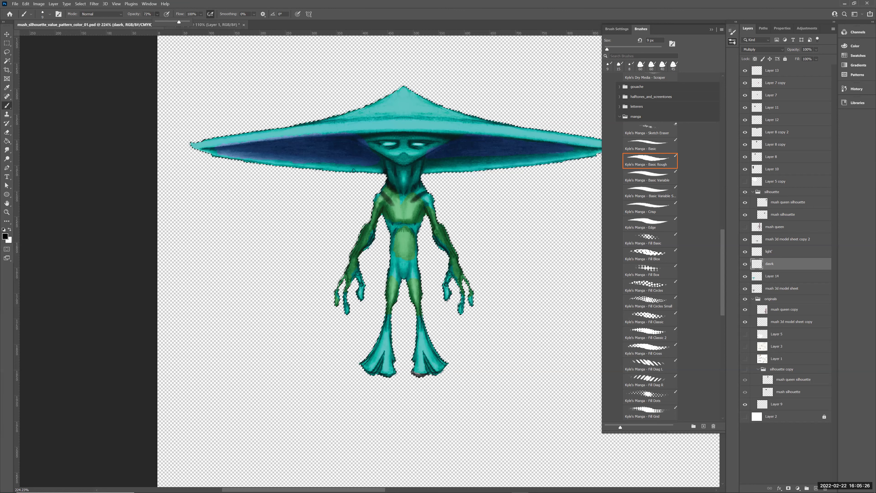
{"action": "left_click_drag", "start_coordinate": [372, 205], "coordinate": [381, 216]}
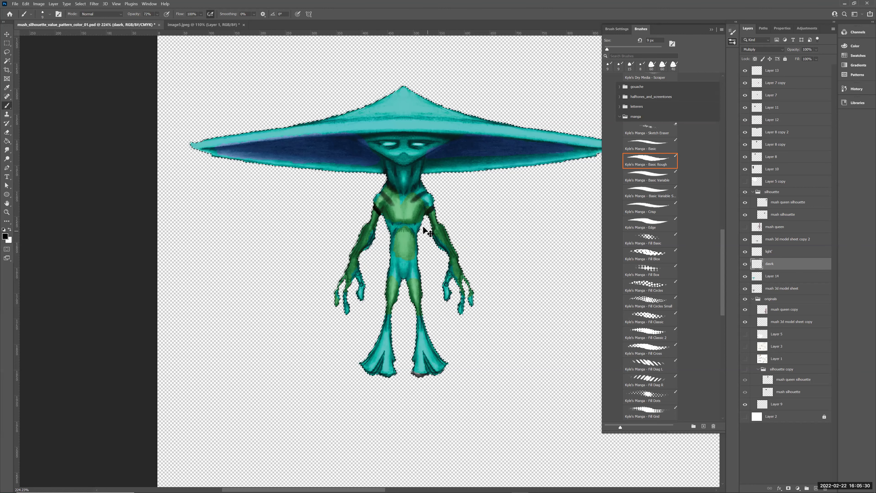
{"action": "key", "text": "ctrl+z"}
{"action": "key", "text": "ctrl+z"}
{"action": "key", "text": "ctrl+z"}
Paint thick black bands and winding strands down one of the alien's forearms with the 9 px brush.
{"action": "key", "text": "z"}
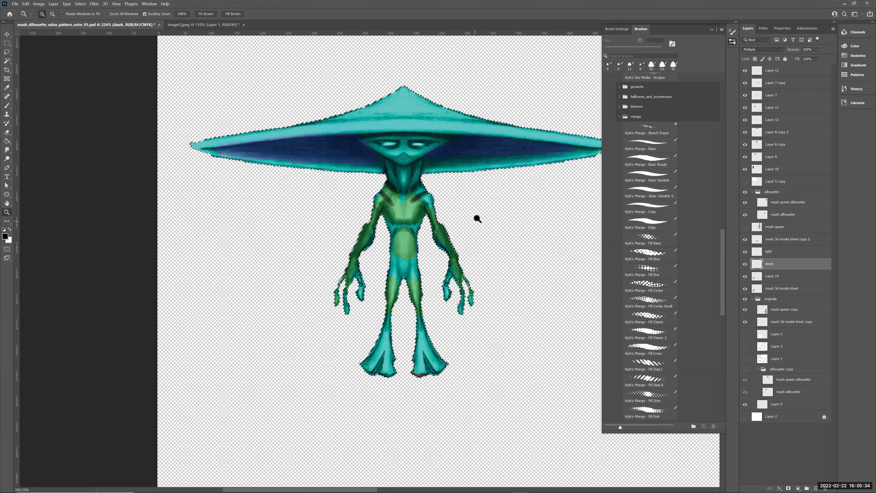
{"action": "left_click_drag", "start_coordinate": [446, 231], "coordinate": [524, 170]}
{"action": "scroll", "coordinate": [366, 183], "scroll_direction": "up", "scroll_amount": 4}
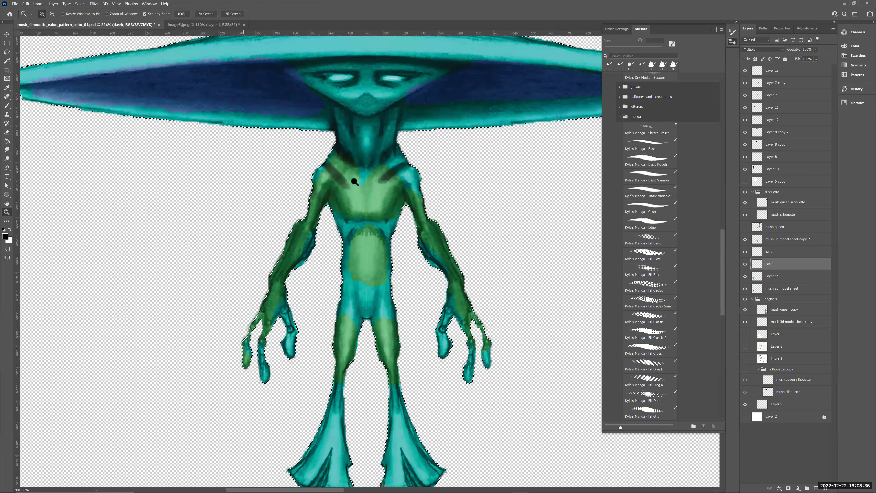
{"action": "scroll", "coordinate": [367, 185], "scroll_direction": "down", "scroll_amount": 3}
{"action": "scroll", "coordinate": [367, 185], "scroll_direction": "left", "scroll_amount": 4}
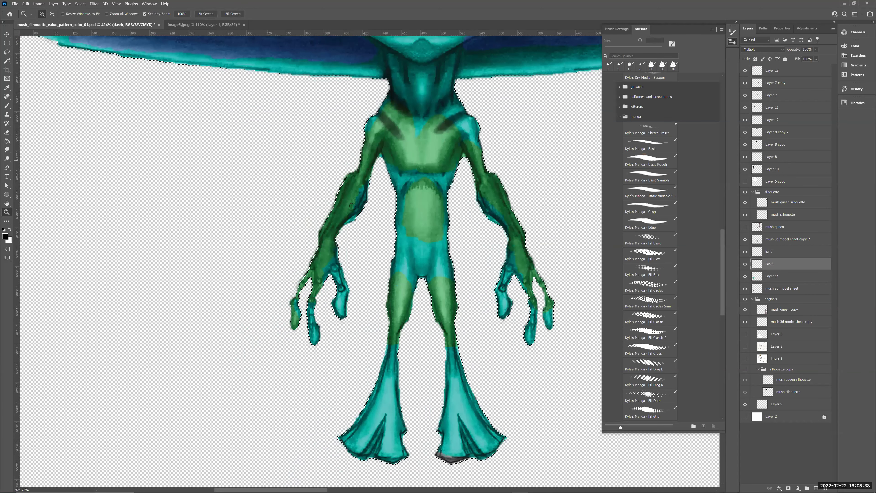
{"action": "key", "text": "b"}
{"action": "mouse_move", "coordinate": [344, 211]}
{"action": "left_mouse_down"}
{"action": "mouse_move", "coordinate": [368, 202]}
{"action": "mouse_move", "coordinate": [344, 211]}
{"action": "mouse_move", "coordinate": [372, 182]}
{"action": "mouse_move", "coordinate": [352, 191]}
{"action": "mouse_move", "coordinate": [380, 182]}
{"action": "left_mouse_up"}
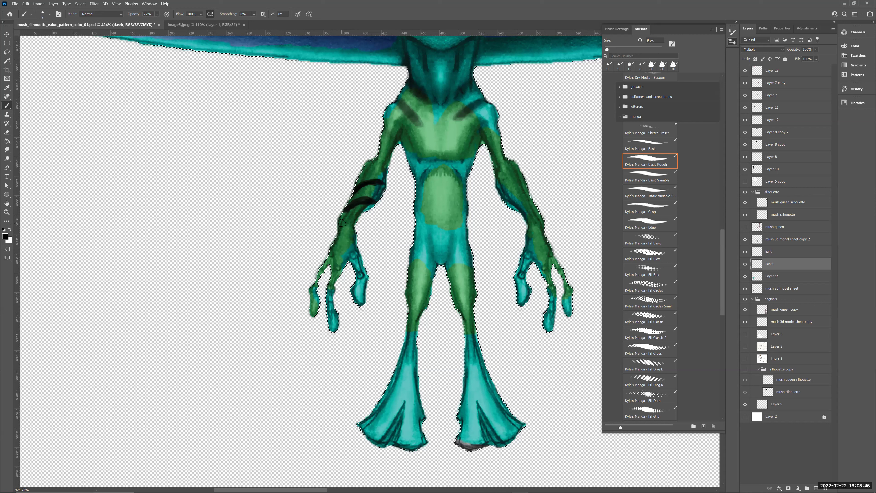
{"action": "left_click_drag", "start_coordinate": [351, 217], "coordinate": [335, 262]}
Paint thin black veins over the same hand and fingers and narrow bands near its elbow, reducing the brush to 7 and 4 px.
{"action": "key", "text": "bracketleft"}
{"action": "key", "text": "bracketleft"}
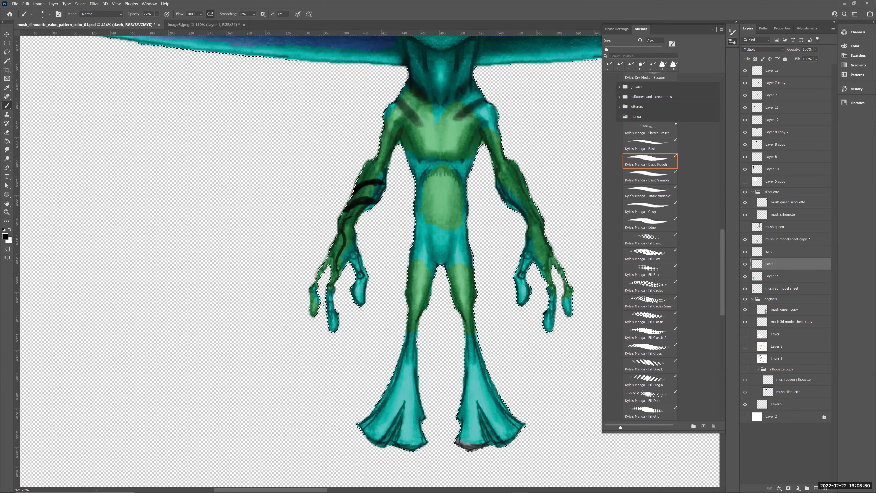
{"action": "left_click_drag", "start_coordinate": [336, 258], "coordinate": [315, 281]}
{"action": "key", "text": "bracketleft"}
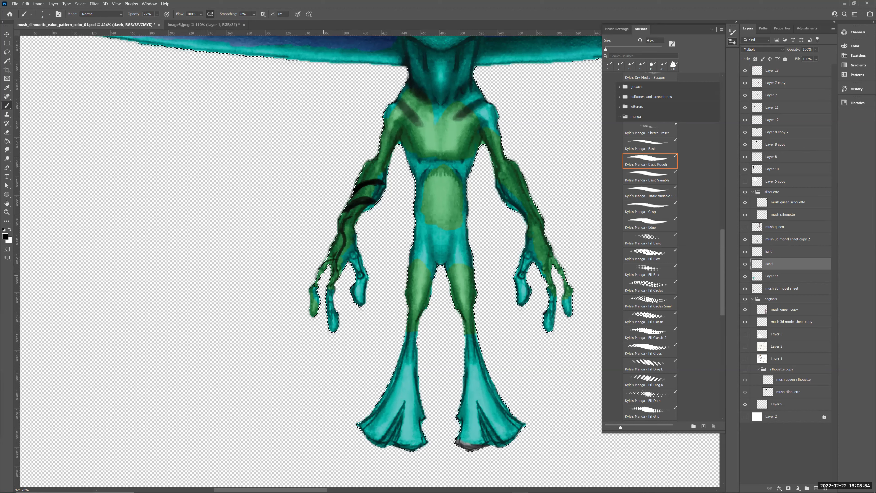
{"action": "left_click_drag", "start_coordinate": [319, 313], "coordinate": [372, 196]}
{"action": "left_click_drag", "start_coordinate": [358, 290], "coordinate": [359, 267]}
{"action": "left_click_drag", "start_coordinate": [364, 307], "coordinate": [346, 247]}
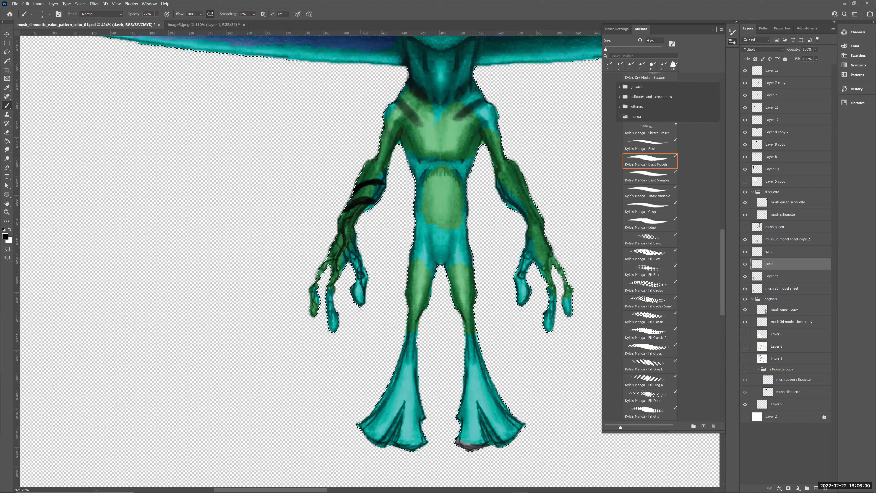
{"action": "mouse_move", "coordinate": [363, 195]}
{"action": "left_mouse_down"}
{"action": "mouse_move", "coordinate": [391, 181]}
{"action": "mouse_move", "coordinate": [363, 197]}
{"action": "mouse_move", "coordinate": [390, 170]}
{"action": "mouse_move", "coordinate": [366, 178]}
{"action": "mouse_move", "coordinate": [361, 169]}
{"action": "mouse_move", "coordinate": [395, 166]}
{"action": "mouse_move", "coordinate": [354, 164]}
{"action": "mouse_move", "coordinate": [389, 160]}
{"action": "left_mouse_up"}
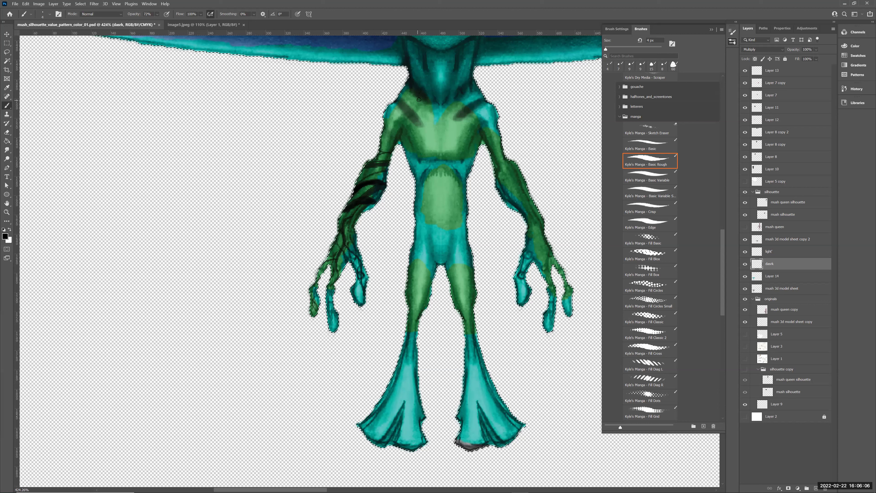
Strengthen one collarbone with black strokes and paint matching black bands and veins down the alien's other forearm and hand.
{"action": "left_click_drag", "start_coordinate": [398, 103], "coordinate": [425, 125]}
{"action": "mouse_move", "coordinate": [494, 170]}
{"action": "left_mouse_down"}
{"action": "mouse_move", "coordinate": [519, 171]}
{"action": "mouse_move", "coordinate": [538, 211]}
{"action": "left_mouse_up"}
{"action": "mouse_move", "coordinate": [497, 193]}
{"action": "left_mouse_down"}
{"action": "mouse_move", "coordinate": [542, 245]}
{"action": "mouse_move", "coordinate": [534, 224]}
{"action": "mouse_move", "coordinate": [542, 247]}
{"action": "left_mouse_up"}
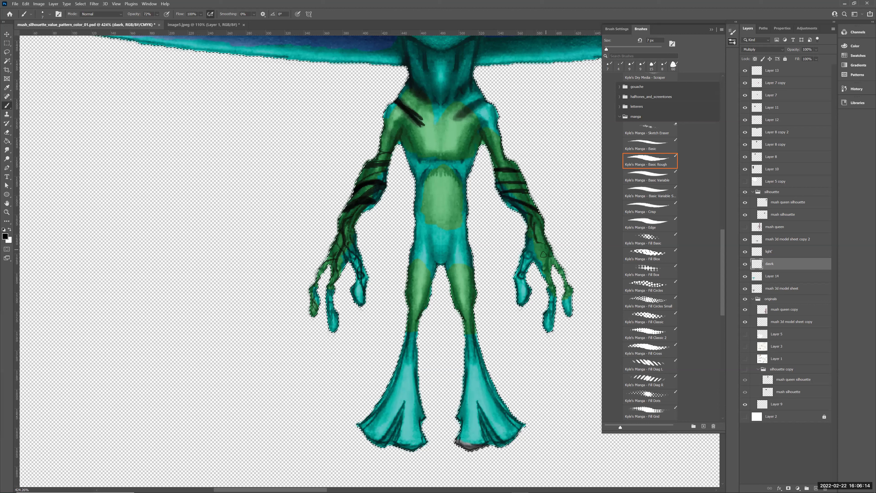
{"action": "left_click_drag", "start_coordinate": [519, 286], "coordinate": [539, 250]}
{"action": "left_click_drag", "start_coordinate": [517, 281], "coordinate": [523, 286]}
{"action": "left_click_drag", "start_coordinate": [539, 255], "coordinate": [551, 269]}
Dab white spots over the alien's green belly and chest patches on the light layer with a 7 px brush.
{"action": "scroll", "coordinate": [433, 207], "scroll_direction": "up", "scroll_amount": 3}
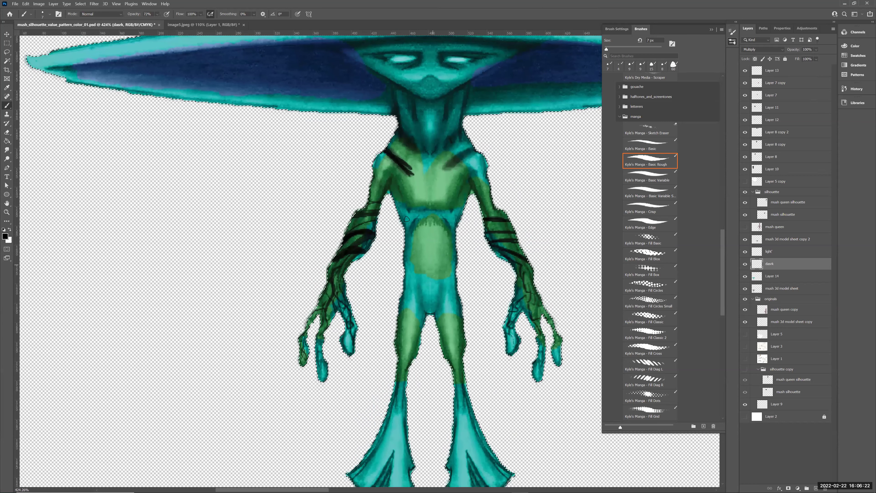
{"action": "key", "text": "x"}
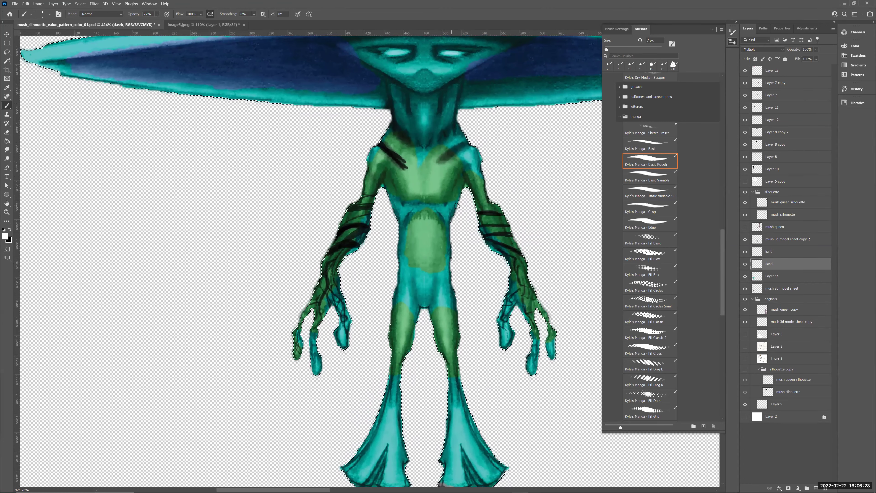
{"action": "left_click", "coordinate": [780, 251]}
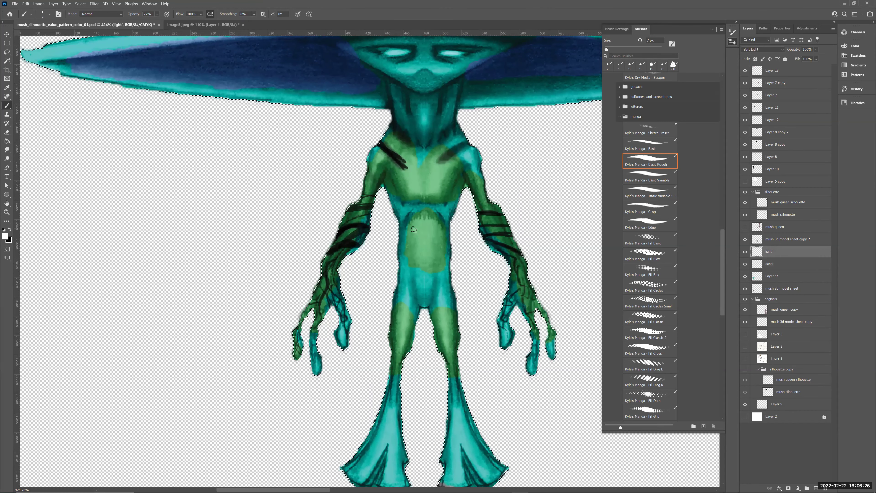
{"action": "left_click", "coordinate": [416, 243]}
{"action": "left_click", "coordinate": [410, 254]}
{"action": "left_click", "coordinate": [425, 255]}
{"action": "left_click", "coordinate": [406, 185]}
{"action": "left_click", "coordinate": [412, 177]}
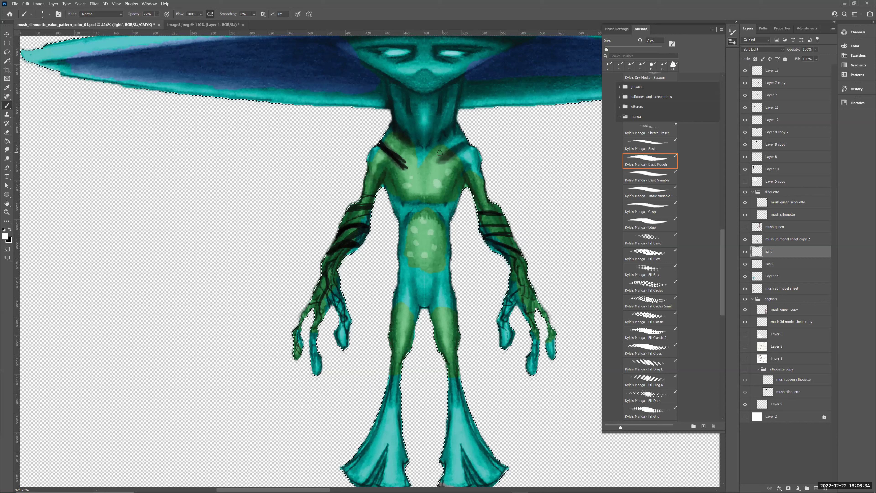
Add light touches to the neck and shoulder and more white spots on the lower belly and thighs, using a 6 px brush.
{"action": "left_click", "coordinate": [400, 116]}
{"action": "left_click", "coordinate": [398, 99]}
{"action": "left_click_drag", "start_coordinate": [466, 157], "coordinate": [467, 154]}
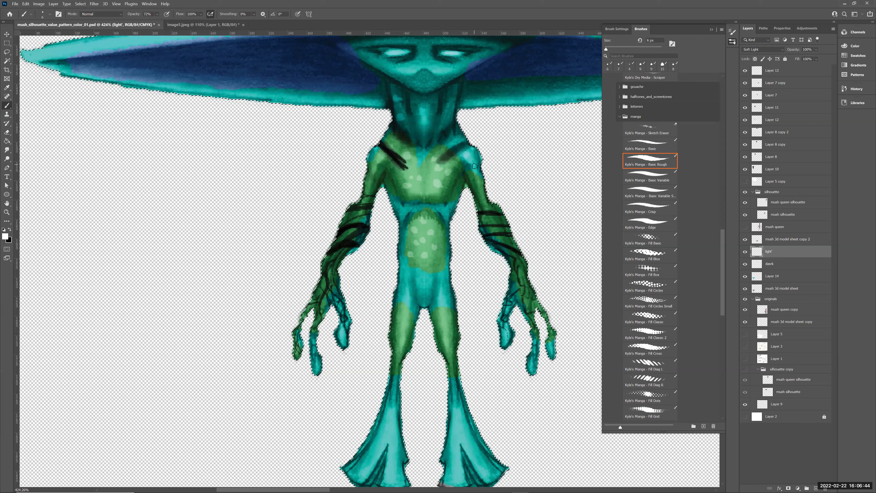
{"action": "left_click_drag", "start_coordinate": [427, 267], "coordinate": [435, 264]}
{"action": "left_click_drag", "start_coordinate": [430, 389], "coordinate": [385, 331]}
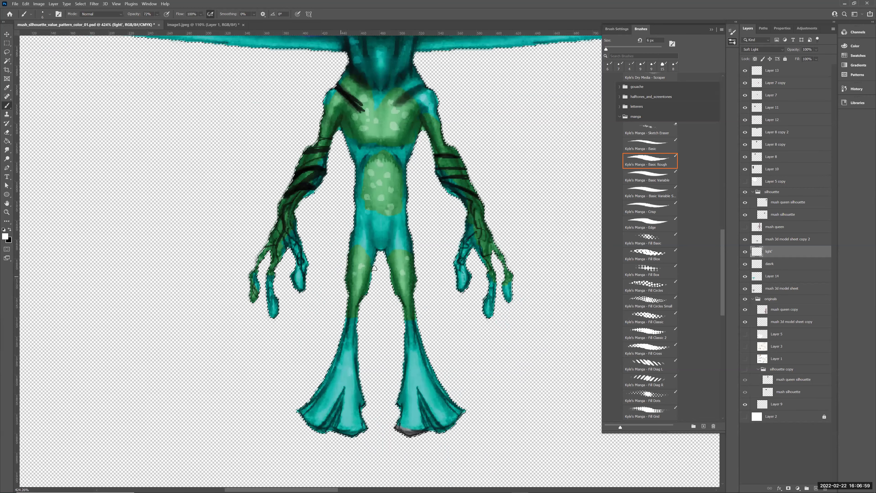
{"action": "left_click_drag", "start_coordinate": [401, 290], "coordinate": [378, 288]}
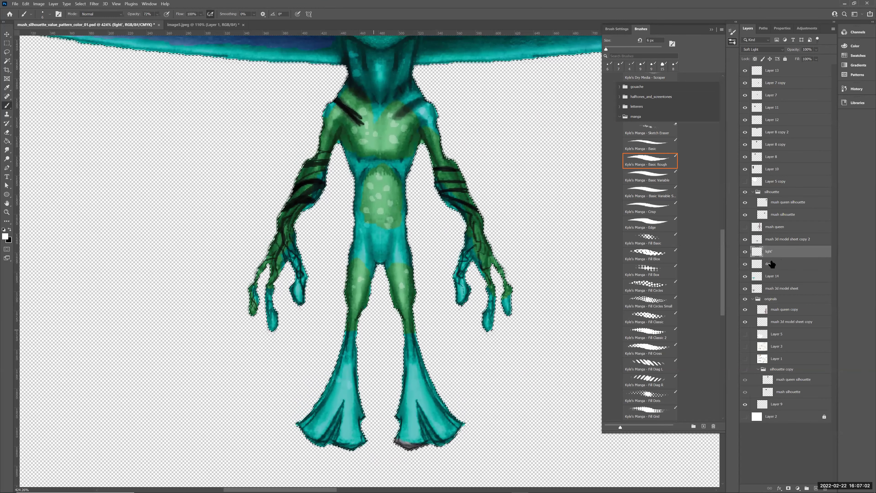
Make the dark Multiply layer active with more of the alien's figure in view.
{"action": "key", "text": "z"}
{"action": "left_click_drag", "start_coordinate": [514, 188], "coordinate": [370, 156]}
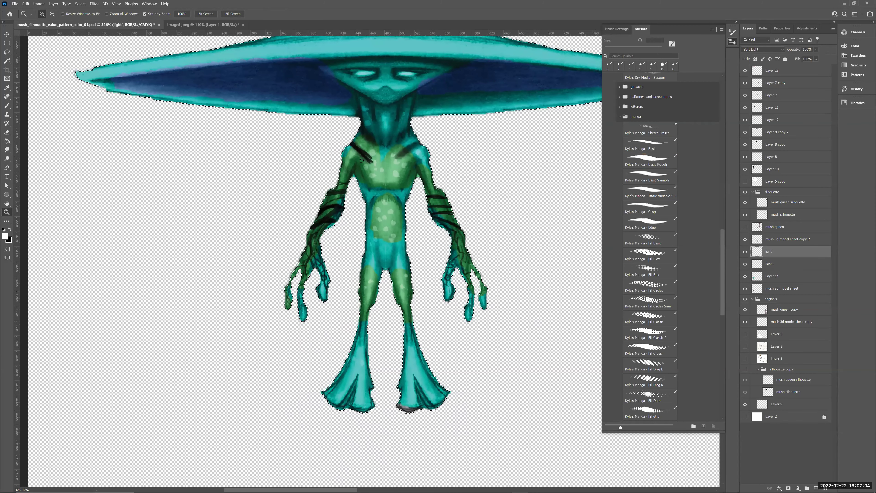
{"action": "key", "text": "alt+["}
{"action": "key", "text": "e"}
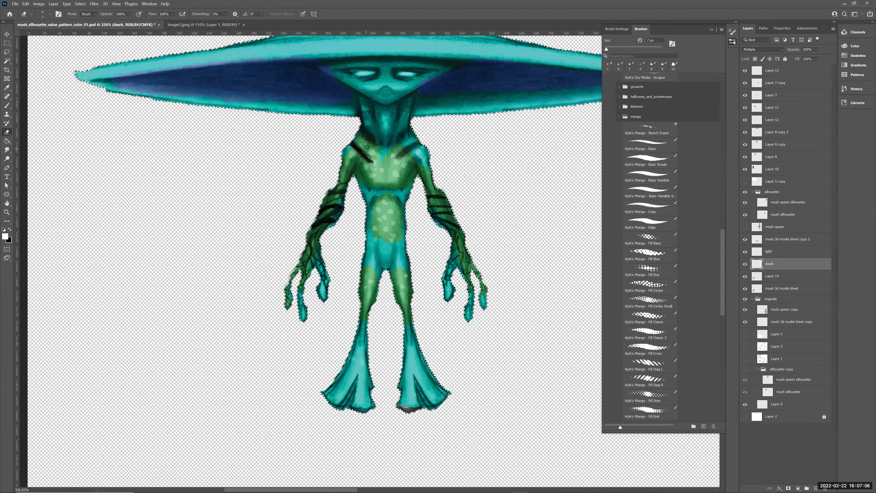
{"action": "left_click_drag", "start_coordinate": [371, 159], "coordinate": [356, 144]}
{"action": "key", "text": "ctrl+z"}
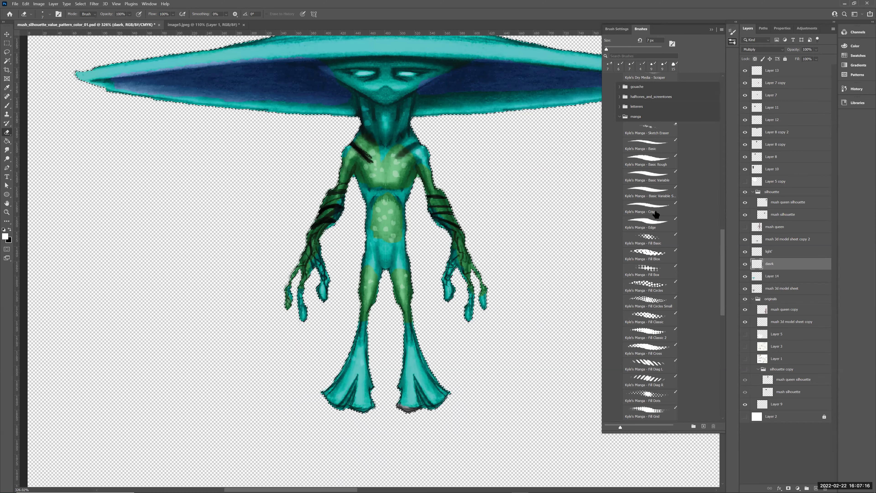
Soften the black collarbone and forearm marks by painting white over them with the Kyle's Manga - Edge brush at 50% opacity and 100% flow.
{"action": "left_click", "coordinate": [654, 224]}
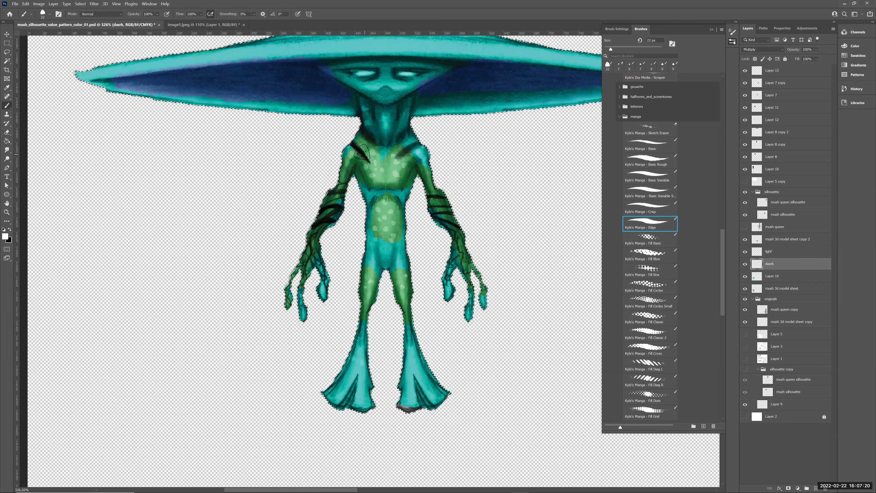
{"action": "key", "text": "shift+5"}
{"action": "key", "text": "shift+4"}
{"action": "left_click", "coordinate": [201, 14]}
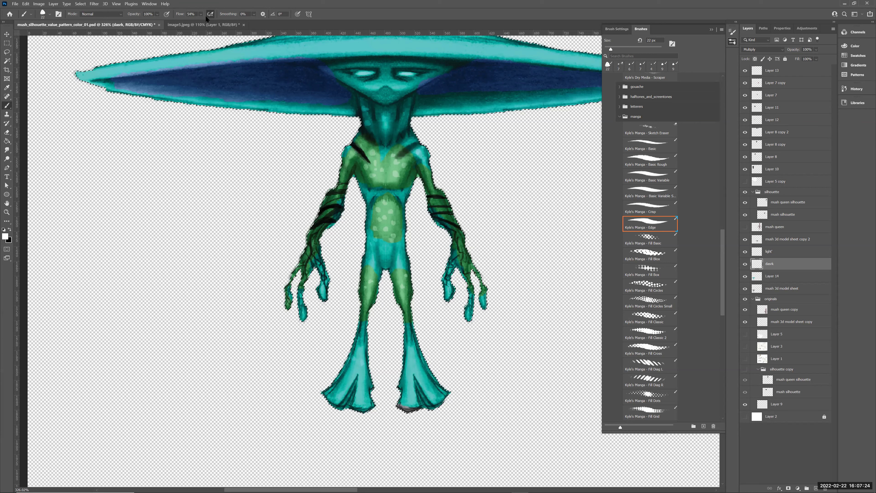
{"action": "left_click_drag", "start_coordinate": [207, 22], "coordinate": [227, 23]}
{"action": "left_click", "coordinate": [211, 15]}
{"action": "key", "text": "5"}
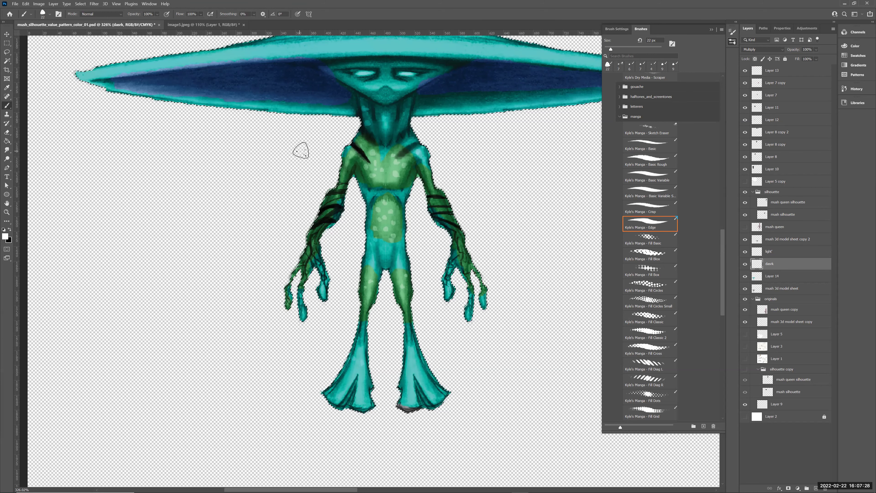
{"action": "left_click_drag", "start_coordinate": [350, 137], "coordinate": [376, 169]}
{"action": "mouse_move", "coordinate": [310, 221]}
{"action": "left_mouse_down"}
{"action": "mouse_move", "coordinate": [335, 202]}
{"action": "mouse_move", "coordinate": [305, 225]}
{"action": "mouse_move", "coordinate": [341, 206]}
{"action": "mouse_move", "coordinate": [309, 229]}
{"action": "mouse_move", "coordinate": [342, 217]}
{"action": "mouse_move", "coordinate": [353, 174]}
{"action": "left_mouse_up"}
{"action": "mouse_move", "coordinate": [440, 212]}
{"action": "left_mouse_down"}
{"action": "mouse_move", "coordinate": [427, 195]}
{"action": "mouse_move", "coordinate": [442, 195]}
{"action": "mouse_move", "coordinate": [423, 200]}
{"action": "mouse_move", "coordinate": [458, 218]}
{"action": "mouse_move", "coordinate": [451, 229]}
{"action": "mouse_move", "coordinate": [462, 244]}
{"action": "mouse_move", "coordinate": [454, 241]}
{"action": "mouse_move", "coordinate": [449, 268]}
{"action": "left_mouse_up"}
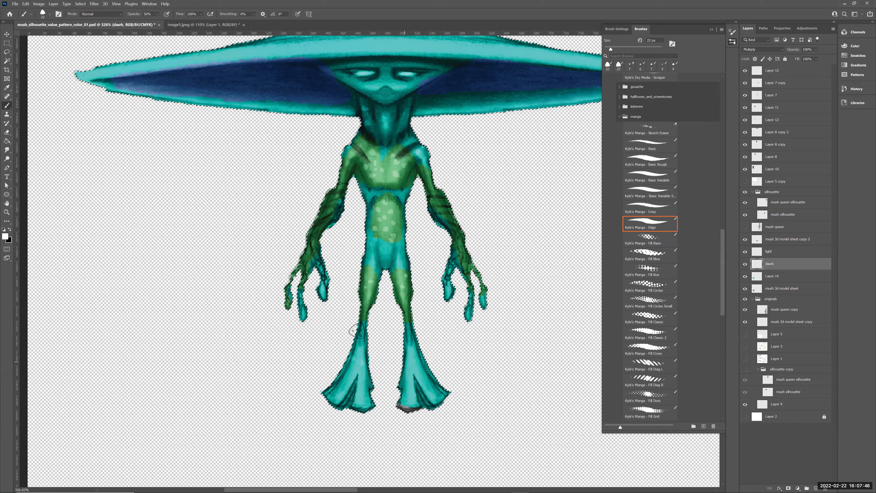
Switch the Kyle's Manga - Edge brush to black, reduce it to 9 px and raise its opacity.
{"action": "key", "text": "7"}
{"action": "key", "text": "bracketleft"}
{"action": "key", "text": "bracketleft"}
{"action": "key", "text": "bracketleft"}
{"action": "key", "text": "bracketleft"}
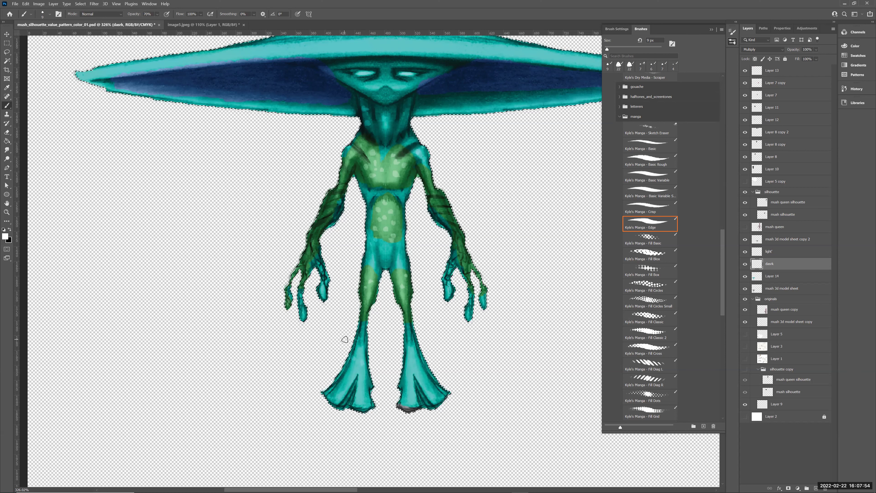
{"action": "key", "text": "x"}
{"action": "mouse_move", "coordinate": [360, 349]}
{"action": "left_mouse_down"}
{"action": "mouse_move", "coordinate": [354, 407]}
{"action": "mouse_move", "coordinate": [363, 398]}
{"action": "mouse_move", "coordinate": [368, 405]}
{"action": "mouse_move", "coordinate": [362, 395]}
{"action": "mouse_move", "coordinate": [356, 413]}
{"action": "mouse_move", "coordinate": [365, 368]}
{"action": "left_mouse_up"}
{"action": "key", "text": "ctrl+z"}
{"action": "key", "text": "ctrl+z"}
{"action": "key", "text": "ctrl+z"}
{"action": "key", "text": "ctrl+z"}
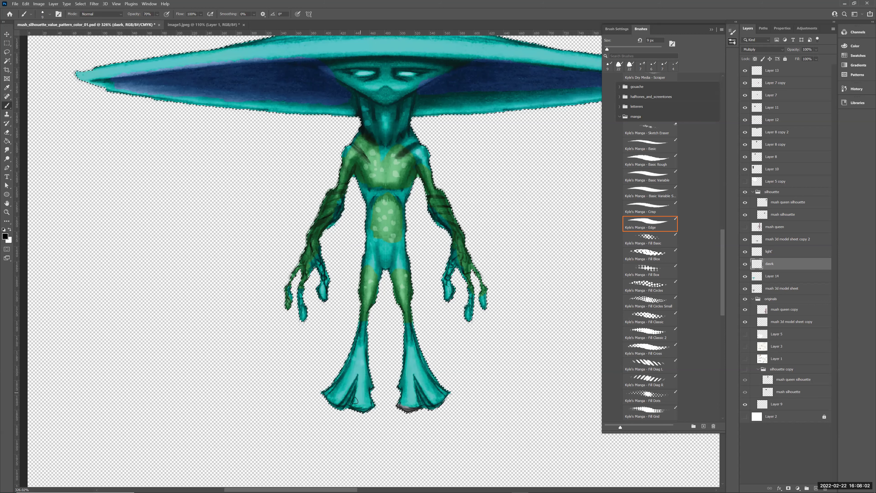
Draw black fold lines down both of the alien's flared feet on the dark layer.
{"action": "mouse_move", "coordinate": [362, 397]}
{"action": "left_mouse_down"}
{"action": "mouse_move", "coordinate": [358, 375]}
{"action": "mouse_move", "coordinate": [362, 397]}
{"action": "mouse_move", "coordinate": [406, 349]}
{"action": "mouse_move", "coordinate": [404, 385]}
{"action": "left_mouse_up"}
{"action": "left_click_drag", "start_coordinate": [368, 347], "coordinate": [368, 385]}
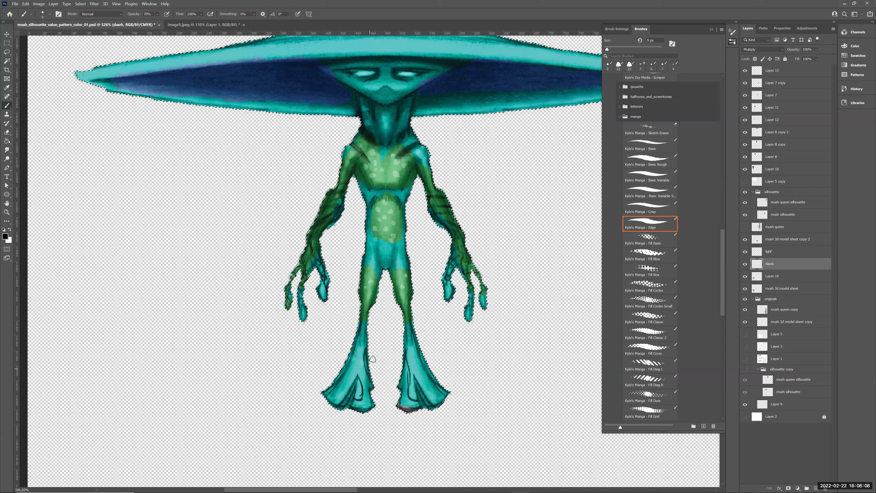
{"action": "left_click_drag", "start_coordinate": [409, 347], "coordinate": [435, 384]}
{"action": "mouse_move", "coordinate": [362, 344]}
{"action": "left_mouse_down"}
{"action": "mouse_move", "coordinate": [342, 402]}
{"action": "mouse_move", "coordinate": [356, 367]}
{"action": "mouse_move", "coordinate": [332, 398]}
{"action": "mouse_move", "coordinate": [363, 336]}
{"action": "mouse_move", "coordinate": [345, 393]}
{"action": "left_mouse_up"}
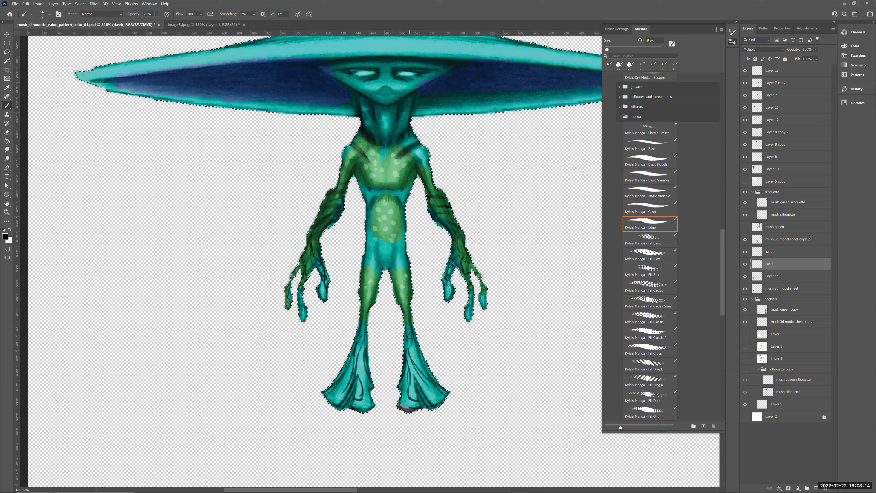
Add dark strokes along the alien's thighs, and undo the trial line drawn beneath the chest.
{"action": "left_click_drag", "start_coordinate": [372, 275], "coordinate": [374, 302]}
{"action": "mouse_move", "coordinate": [365, 270]}
{"action": "left_mouse_down"}
{"action": "mouse_move", "coordinate": [357, 301]}
{"action": "mouse_move", "coordinate": [393, 303]}
{"action": "mouse_move", "coordinate": [396, 284]}
{"action": "mouse_move", "coordinate": [407, 301]}
{"action": "left_mouse_up"}
{"action": "left_click_drag", "start_coordinate": [360, 171], "coordinate": [380, 193]}
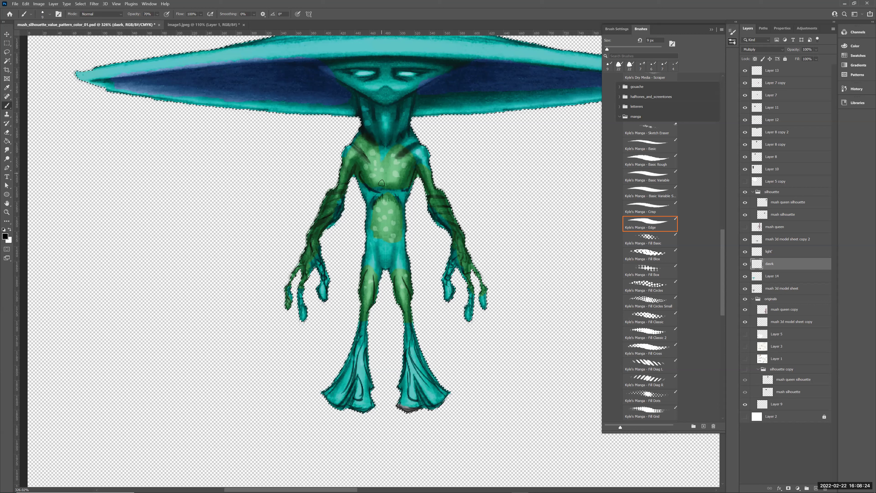
{"action": "key", "text": "ctrl+z"}
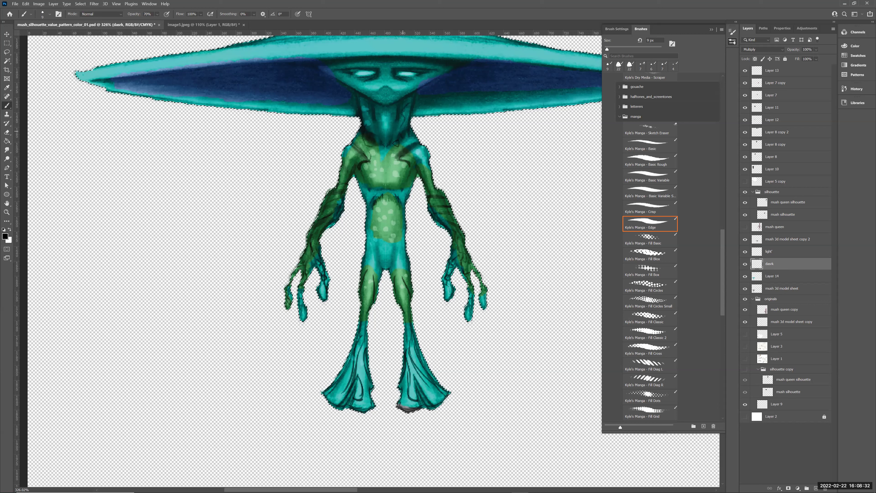
Draw dark contour strokes on the alien's neck, chest and both shoulders on the dark layer.
{"action": "left_click_drag", "start_coordinate": [372, 140], "coordinate": [367, 171]}
{"action": "mouse_move", "coordinate": [395, 141]}
{"action": "left_mouse_down"}
{"action": "mouse_move", "coordinate": [385, 164]}
{"action": "mouse_move", "coordinate": [402, 192]}
{"action": "left_mouse_up"}
{"action": "left_click_drag", "start_coordinate": [397, 161], "coordinate": [406, 189]}
{"action": "left_click_drag", "start_coordinate": [347, 150], "coordinate": [360, 161]}
{"action": "left_click_drag", "start_coordinate": [425, 151], "coordinate": [413, 155]}
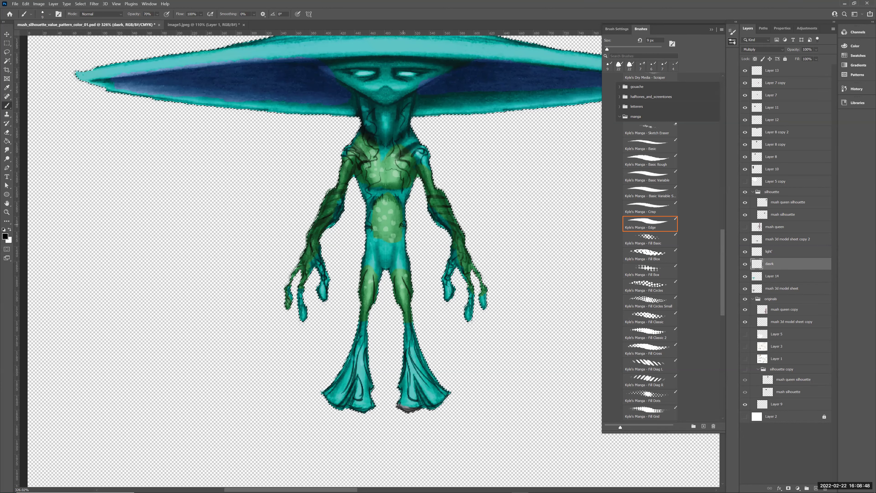
Draw dark wrinkle lines on the alien's cheek and around its mouth.
{"action": "scroll", "coordinate": [457, 319], "scroll_direction": "up", "scroll_amount": 5}
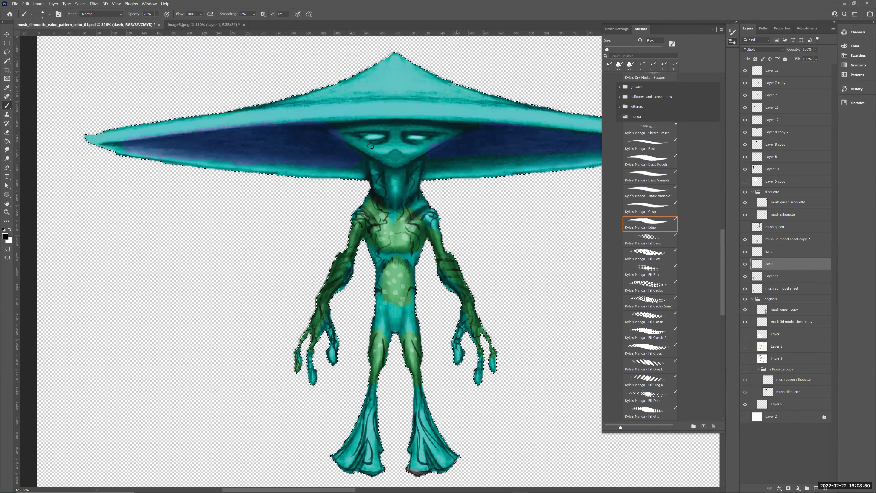
{"action": "scroll", "coordinate": [379, 138], "scroll_direction": "down", "scroll_amount": 1}
{"action": "mouse_move", "coordinate": [369, 144]}
{"action": "left_mouse_down"}
{"action": "mouse_move", "coordinate": [407, 135]}
{"action": "mouse_move", "coordinate": [418, 149]}
{"action": "mouse_move", "coordinate": [425, 140]}
{"action": "mouse_move", "coordinate": [384, 151]}
{"action": "left_mouse_up"}
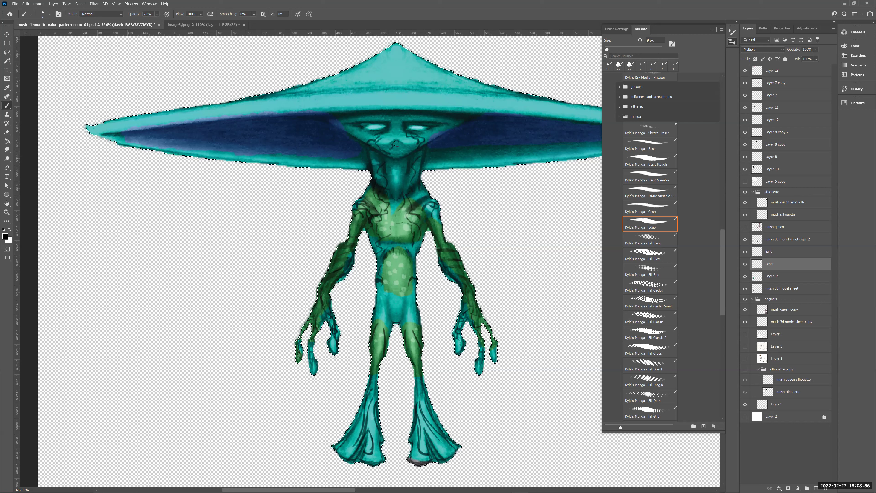
{"action": "mouse_move", "coordinate": [394, 157]}
{"action": "left_mouse_down"}
{"action": "mouse_move", "coordinate": [399, 145]}
{"action": "mouse_move", "coordinate": [385, 150]}
{"action": "left_mouse_up"}
Switch to white, select the light layer and set its blend mode to Overlay after trying Screen.
{"action": "key", "text": "x"}
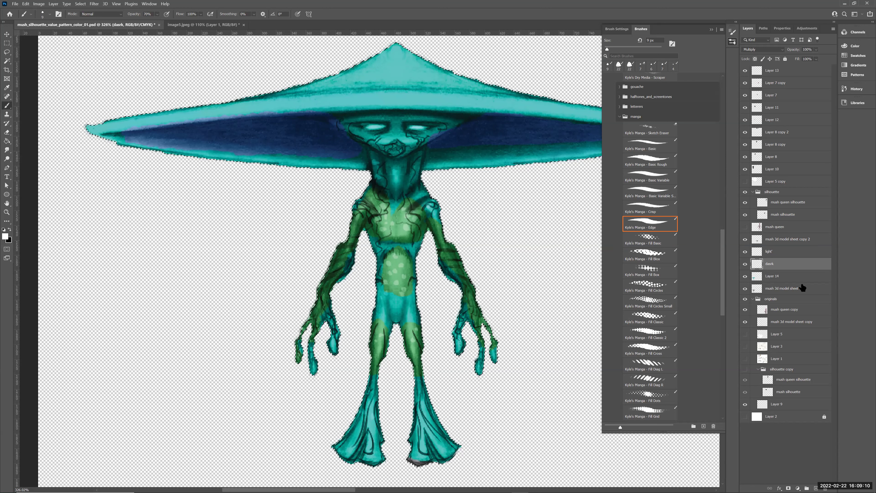
{"action": "left_click", "coordinate": [781, 251]}
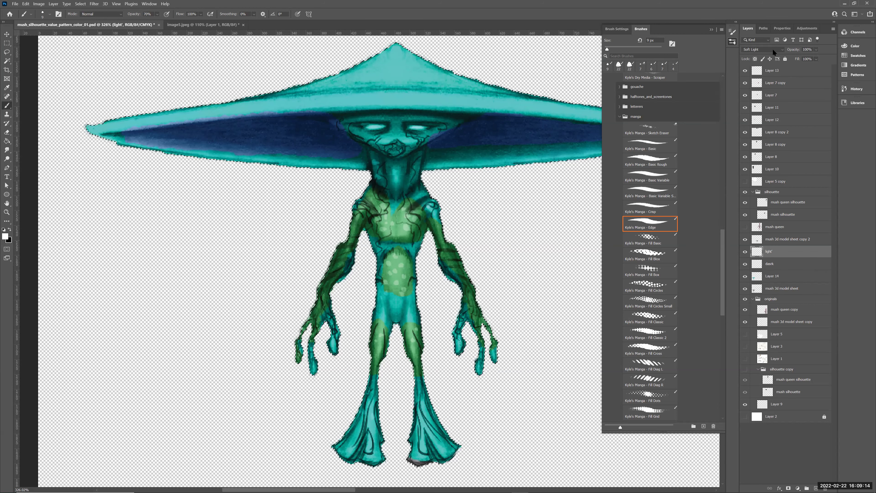
{"action": "left_click", "coordinate": [762, 50]}
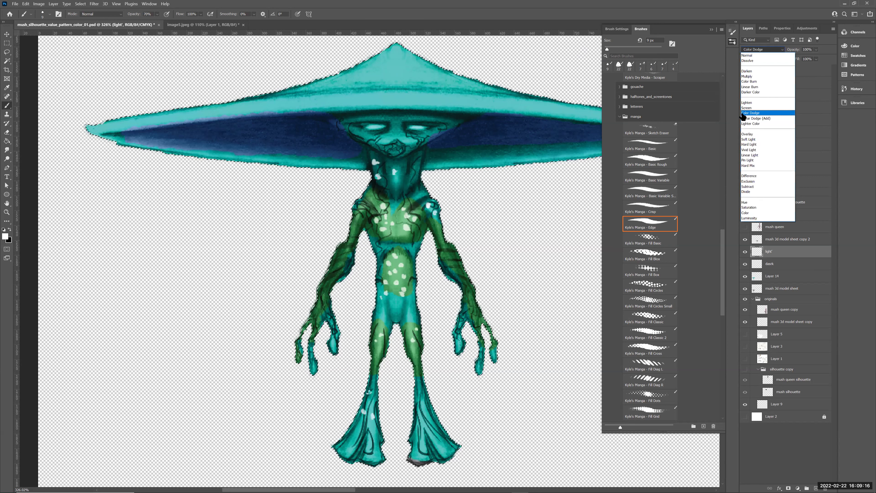
{"action": "left_click", "coordinate": [752, 108]}
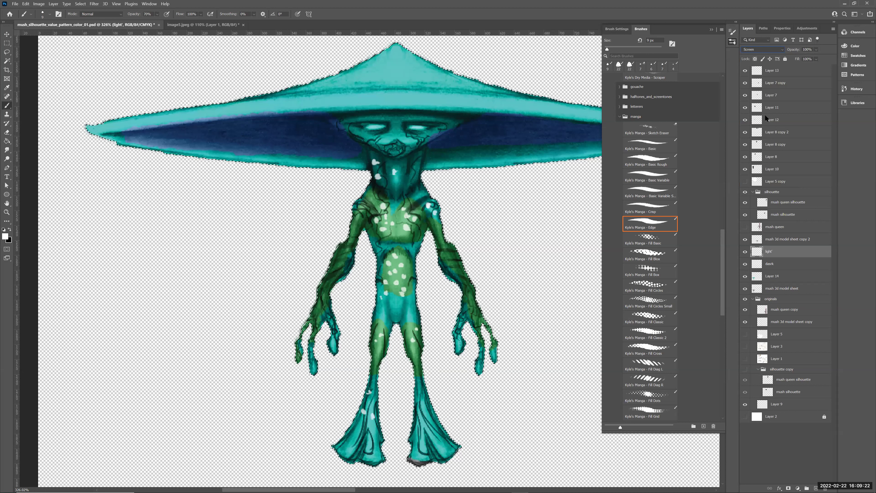
{"action": "left_click", "coordinate": [763, 50]}
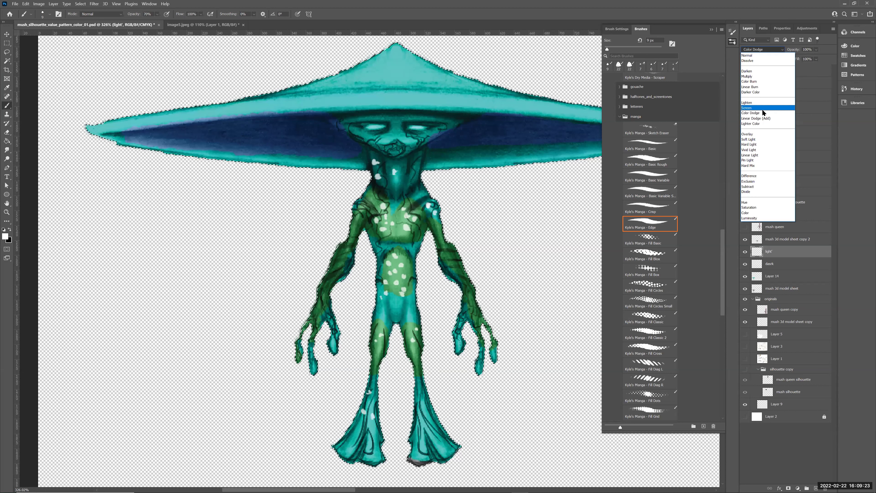
{"action": "left_click", "coordinate": [755, 136]}
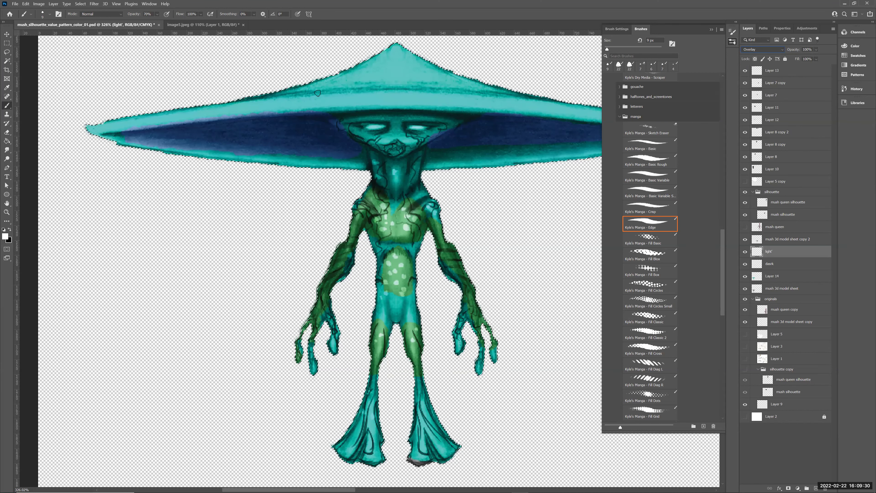
Set the brush to 100% opacity, undo the broad trial stroke on the face and dab a small 4 px light spot there.
{"action": "key", "text": "0"}
{"action": "left_click_drag", "start_coordinate": [390, 132], "coordinate": [386, 143]}
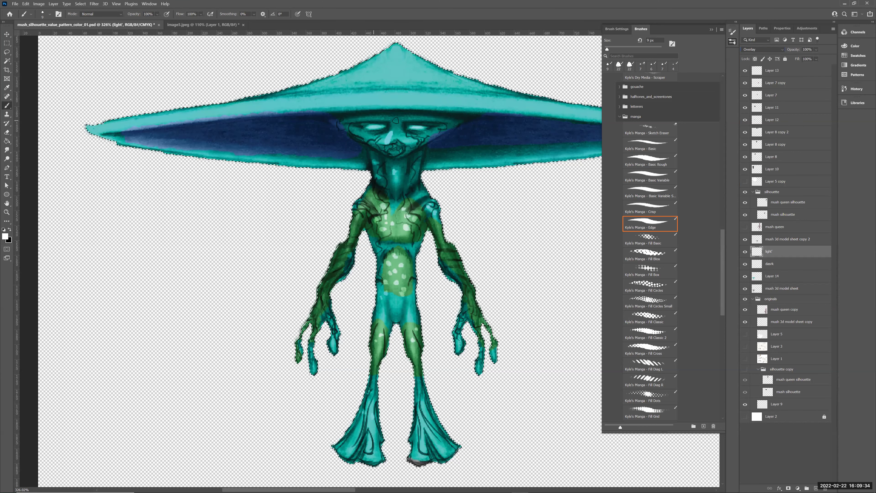
{"action": "key", "text": "ctrl+z"}
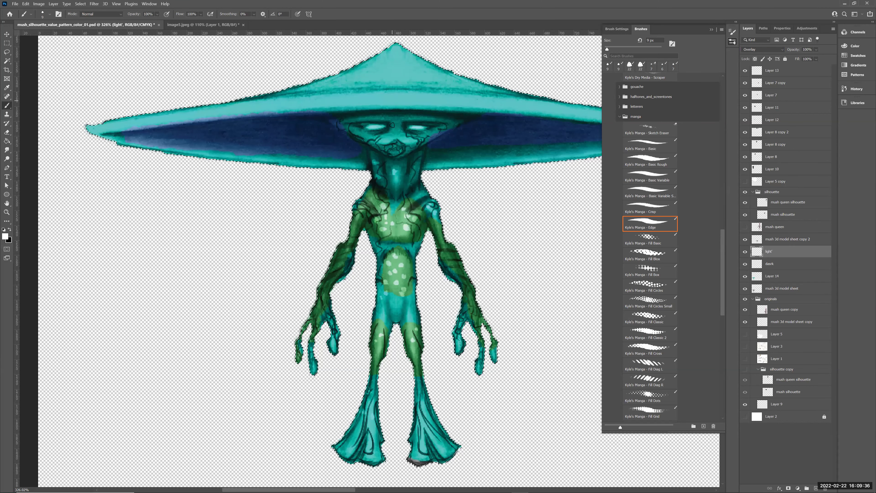
{"action": "key", "text": "bracketleft"}
{"action": "left_click", "coordinate": [390, 136]}
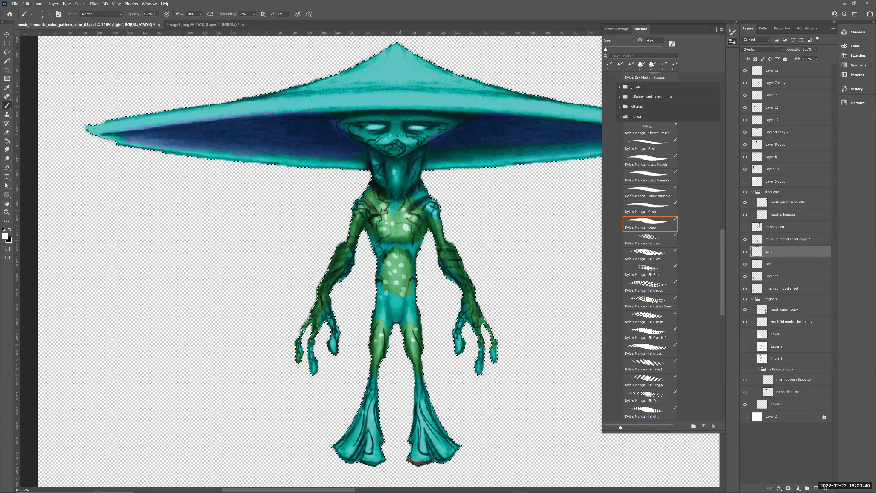
Enlarge the brush to 9 px and paint light spots across the crown and brim of the hat.
{"action": "key", "text": "bracketright"}
{"action": "key", "text": "bracketright"}
{"action": "left_click", "coordinate": [394, 93]}
{"action": "left_click", "coordinate": [299, 97]}
{"action": "left_click", "coordinate": [347, 82]}
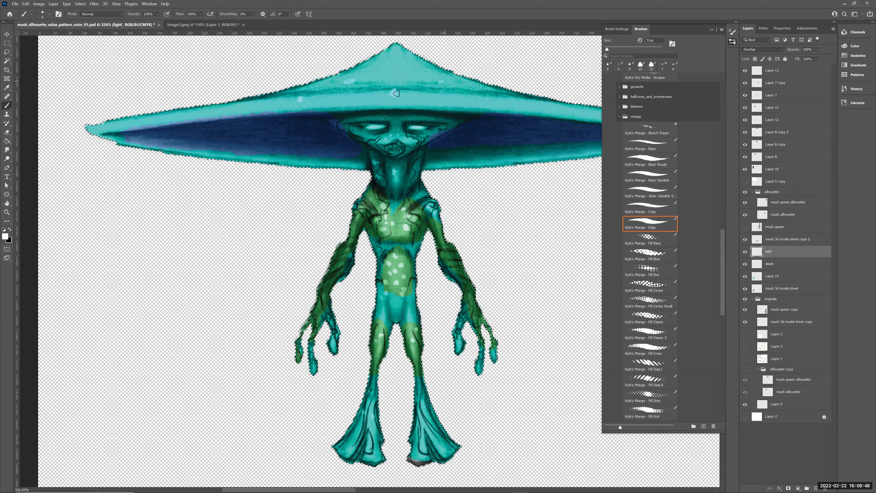
{"action": "left_click_drag", "start_coordinate": [464, 93], "coordinate": [472, 93]}
{"action": "left_click_drag", "start_coordinate": [395, 93], "coordinate": [402, 93]}
Trim the central light spot on the hat with the eraser at 15 px.
{"action": "key", "text": "e"}
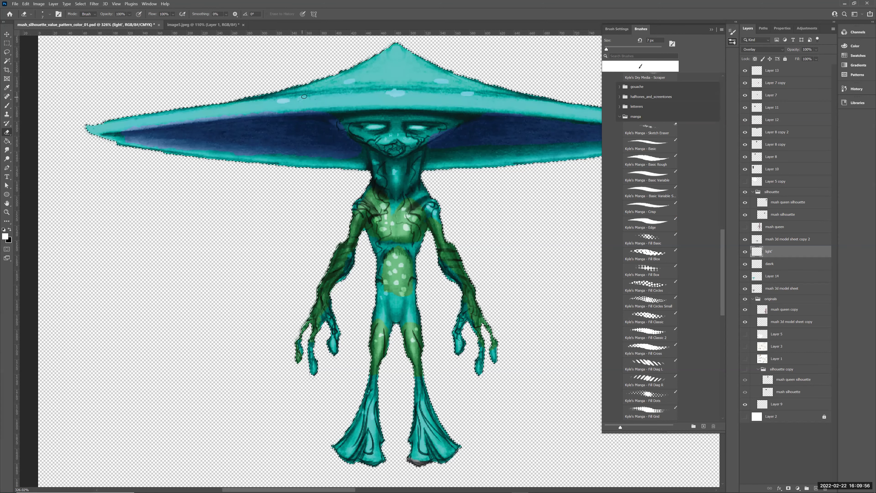
{"action": "key", "text": "bracketright"}
{"action": "key", "text": "bracketright"}
{"action": "key", "text": "bracketright"}
{"action": "key", "text": "bracketright"}
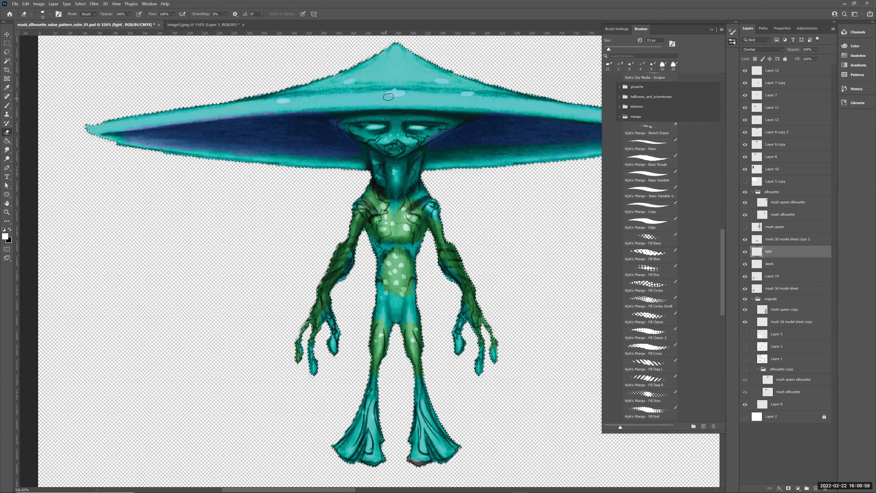
Hide the panels, brighten the alien's arms and torso with white brush strokes on the light layer, and undo the last stroke.
{"action": "key", "text": "b"}
{"action": "key", "text": "b"}
{"action": "left_click_drag", "start_coordinate": [509, 193], "coordinate": [463, 263]}
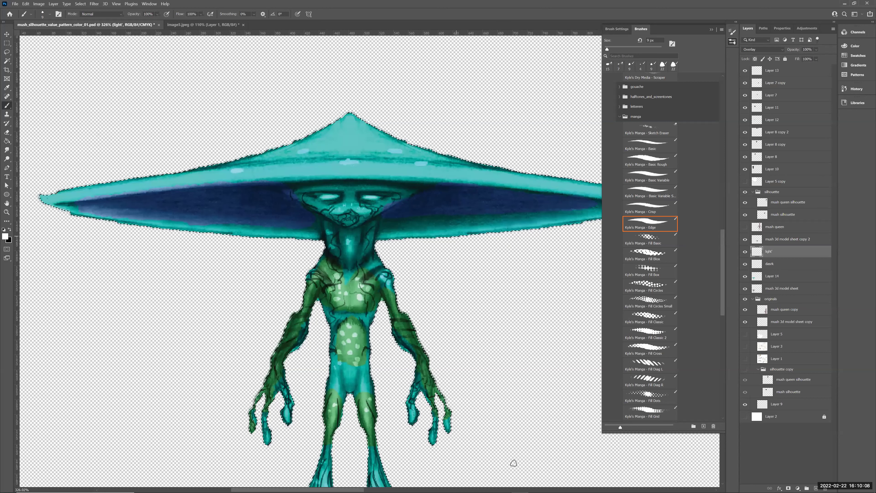
{"action": "key", "text": "Tab"}
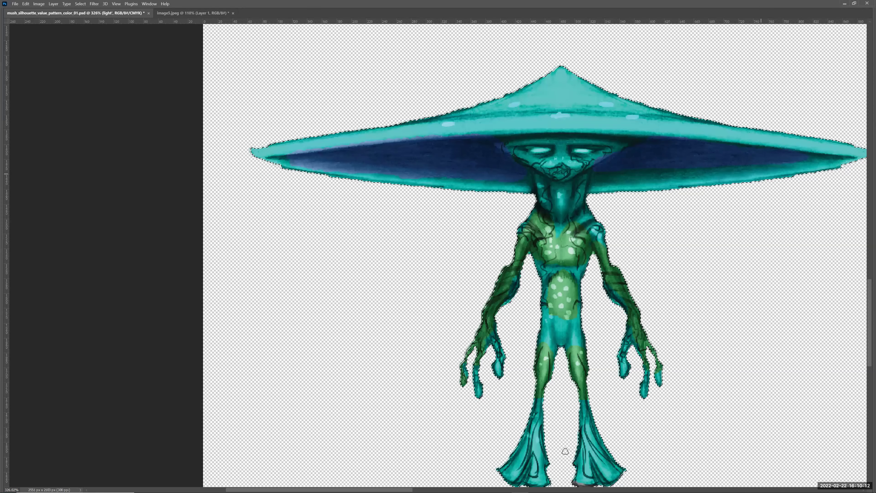
{"action": "left_click_drag", "start_coordinate": [591, 354], "coordinate": [562, 340]}
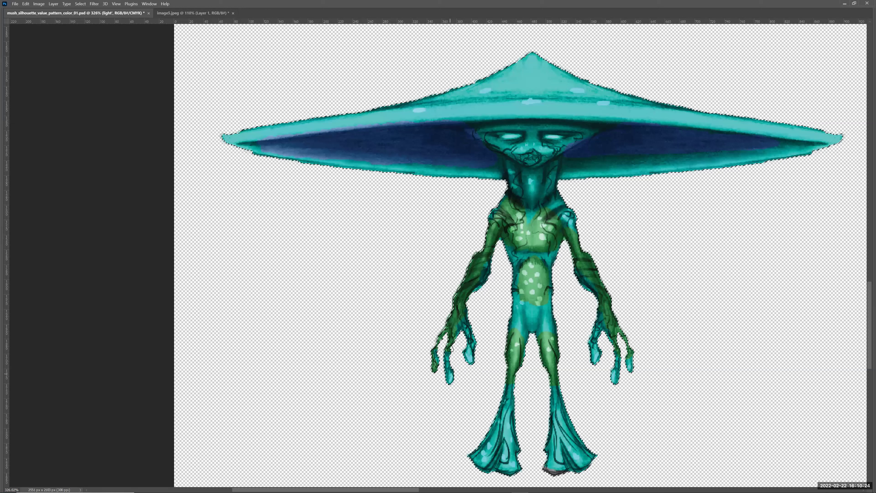
{"action": "mouse_move", "coordinate": [447, 328]}
{"action": "left_mouse_down"}
{"action": "mouse_move", "coordinate": [481, 257]}
{"action": "mouse_move", "coordinate": [456, 301]}
{"action": "mouse_move", "coordinate": [468, 255]}
{"action": "mouse_move", "coordinate": [457, 265]}
{"action": "mouse_move", "coordinate": [471, 276]}
{"action": "mouse_move", "coordinate": [474, 266]}
{"action": "mouse_move", "coordinate": [459, 278]}
{"action": "mouse_move", "coordinate": [477, 266]}
{"action": "mouse_move", "coordinate": [495, 216]}
{"action": "mouse_move", "coordinate": [478, 266]}
{"action": "left_mouse_up"}
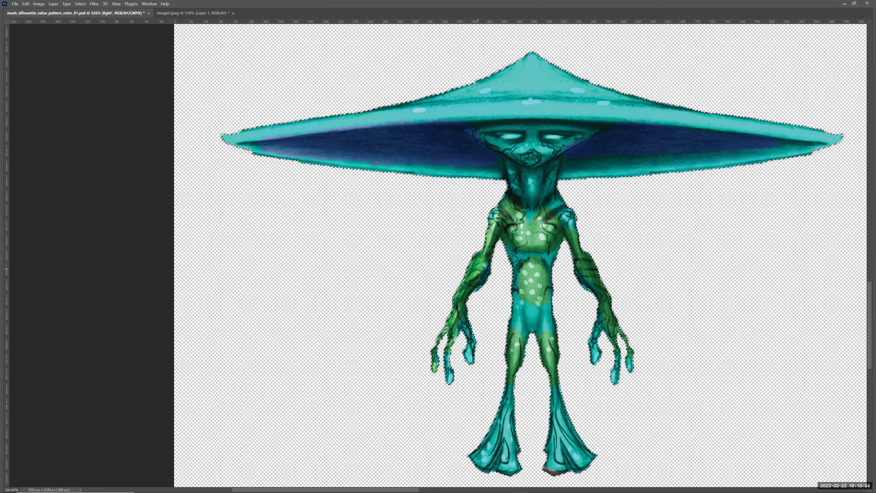
{"action": "mouse_move", "coordinate": [578, 219]}
{"action": "left_mouse_down"}
{"action": "mouse_move", "coordinate": [590, 251]}
{"action": "mouse_move", "coordinate": [570, 234]}
{"action": "mouse_move", "coordinate": [611, 298]}
{"action": "left_mouse_up"}
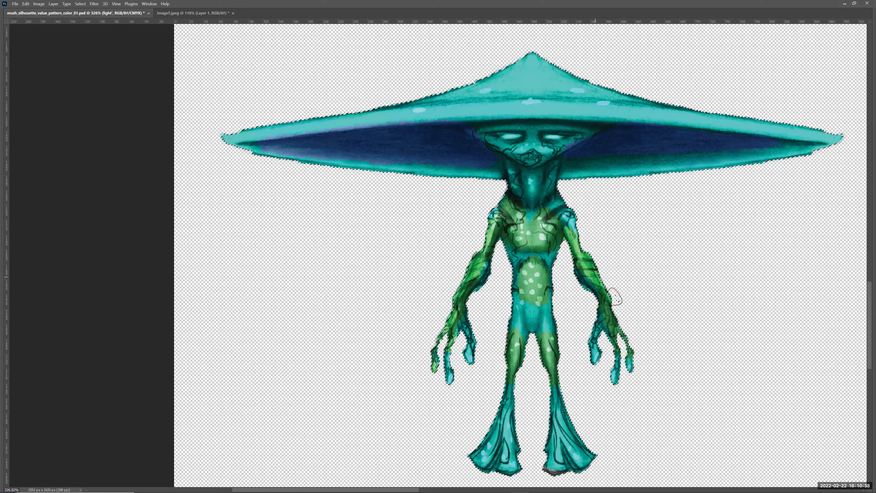
{"action": "mouse_move", "coordinate": [535, 274]}
{"action": "left_mouse_down"}
{"action": "mouse_move", "coordinate": [534, 285]}
{"action": "mouse_move", "coordinate": [530, 264]}
{"action": "mouse_move", "coordinate": [544, 267]}
{"action": "mouse_move", "coordinate": [526, 233]}
{"action": "left_mouse_up"}
{"action": "key", "text": "ctrl+z"}
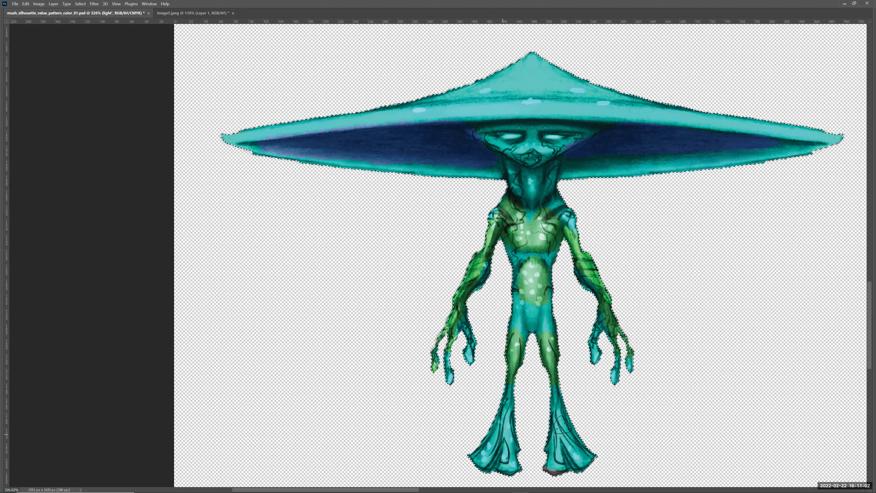
Zoom out to review the colored alien beside the other designs on the sheet.
{"action": "key", "text": "ctrl+space"}
{"action": "left_click_drag", "start_coordinate": [551, 325], "coordinate": [442, 336]}
{"action": "mouse_move", "coordinate": [311, 340]}
{"action": "left_mouse_down"}
{"action": "mouse_move", "coordinate": [344, 356]}
{"action": "mouse_move", "coordinate": [352, 372]}
{"action": "mouse_move", "coordinate": [336, 346]}
{"action": "left_mouse_up"}
{"action": "mouse_move", "coordinate": [671, 258]}
{"action": "left_mouse_down"}
{"action": "mouse_move", "coordinate": [640, 278]}
{"action": "mouse_move", "coordinate": [607, 235]}
{"action": "left_mouse_up"}
{"action": "mouse_move", "coordinate": [552, 268]}
{"action": "left_mouse_down"}
{"action": "mouse_move", "coordinate": [525, 235]}
{"action": "mouse_move", "coordinate": [499, 262]}
{"action": "mouse_move", "coordinate": [481, 252]}
{"action": "left_mouse_up"}
{"action": "scroll", "coordinate": [481, 251], "scroll_direction": "up", "scroll_amount": 2}
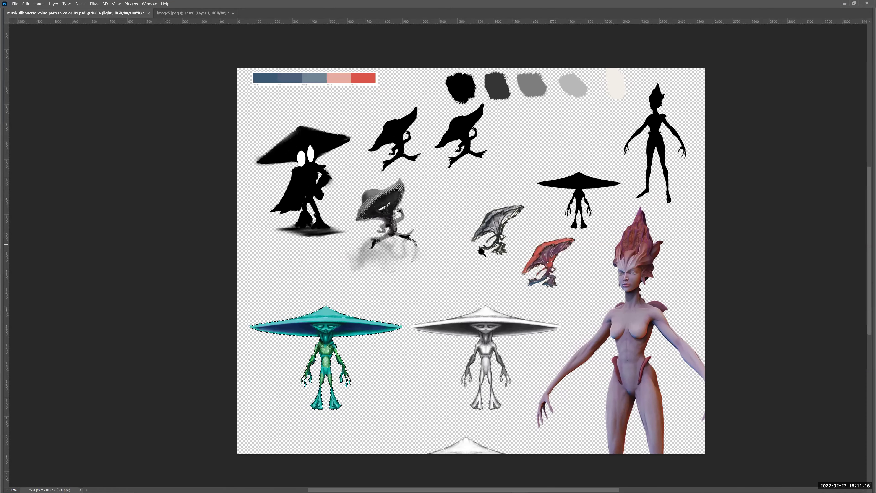